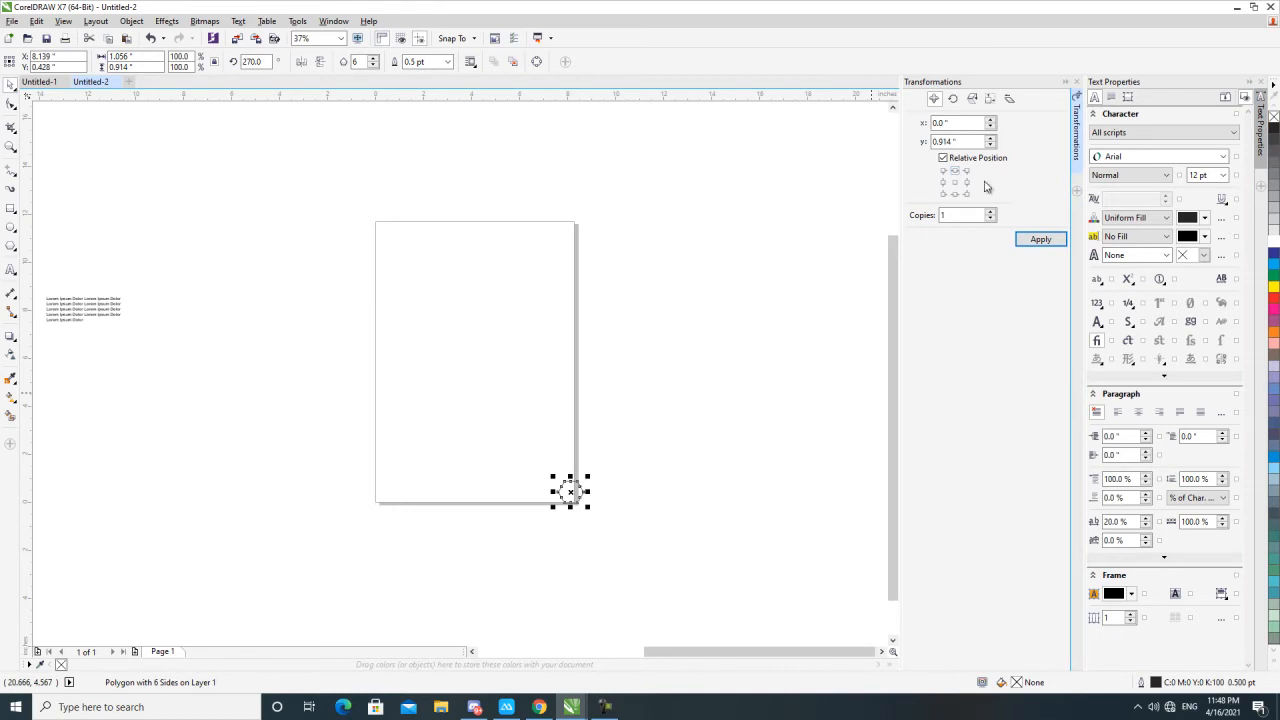
Step: Close up the text properties panel and stack seven copies of the hexagon upward, each offset 0.914 inches vertically
{"action": "left_click", "coordinate": [1261, 82]}
{"action": "left_click", "coordinate": [1226, 240]}
{"action": "left_click", "coordinate": [1226, 240]}
{"action": "left_click", "coordinate": [1226, 240]}
{"action": "left_click", "coordinate": [1226, 240]}
{"action": "left_click", "coordinate": [1226, 240]}
{"action": "left_click", "coordinate": [1226, 240]}
{"action": "left_click", "coordinate": [1226, 240]}
Step: Enlarge the whole hexagon column to about 1.738 by 12.04 inches and position it along the page's right edge
{"action": "left_click_drag", "start_coordinate": [783, 289], "coordinate": [537, 588]}
{"action": "scroll", "coordinate": [706, 334], "scroll_direction": "up", "scroll_amount": 2}
{"action": "left_click_drag", "start_coordinate": [596, 324], "coordinate": [482, 118]}
{"action": "scroll", "coordinate": [587, 184], "scroll_direction": "down", "scroll_amount": 2}
{"action": "scroll", "coordinate": [587, 184], "scroll_direction": "up", "scroll_amount": 2}
{"action": "left_click_drag", "start_coordinate": [580, 214], "coordinate": [548, 198]}
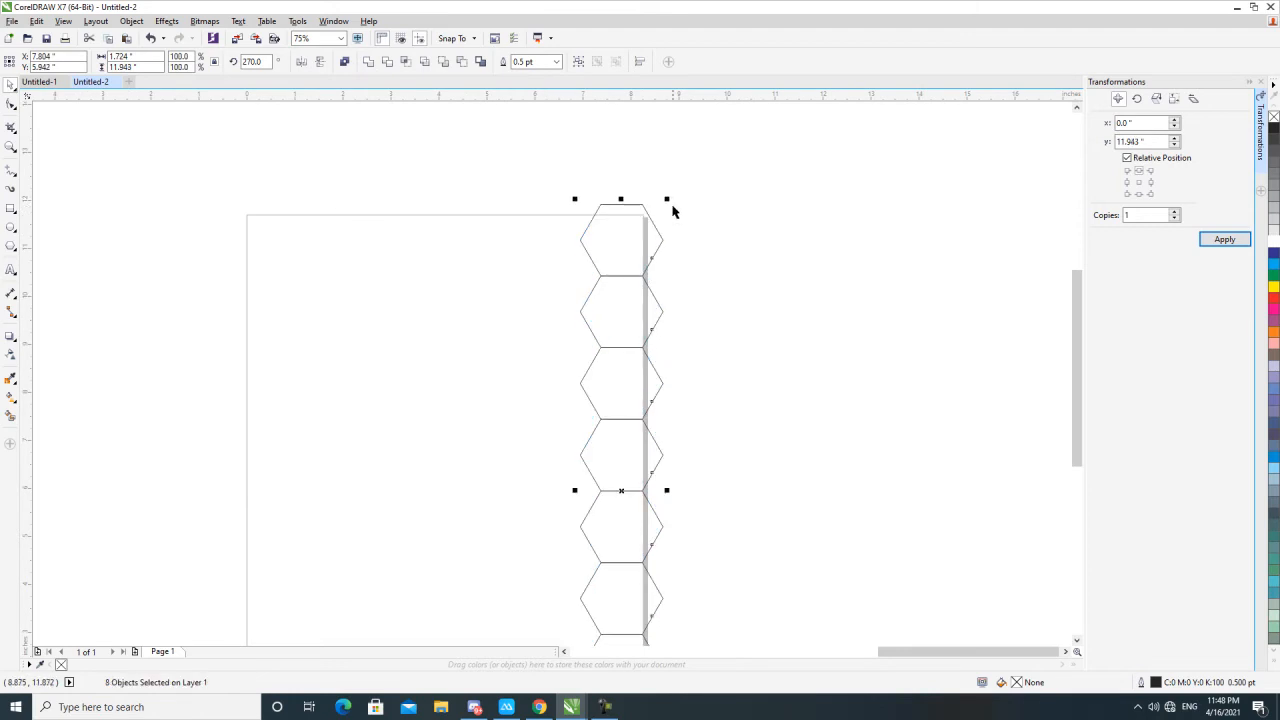
{"action": "left_click_drag", "start_coordinate": [665, 200], "coordinate": [670, 193]}
{"action": "scroll", "coordinate": [670, 193], "scroll_direction": "down", "scroll_amount": 2}
{"action": "key", "text": "Right"}
{"action": "key", "text": "Right"}
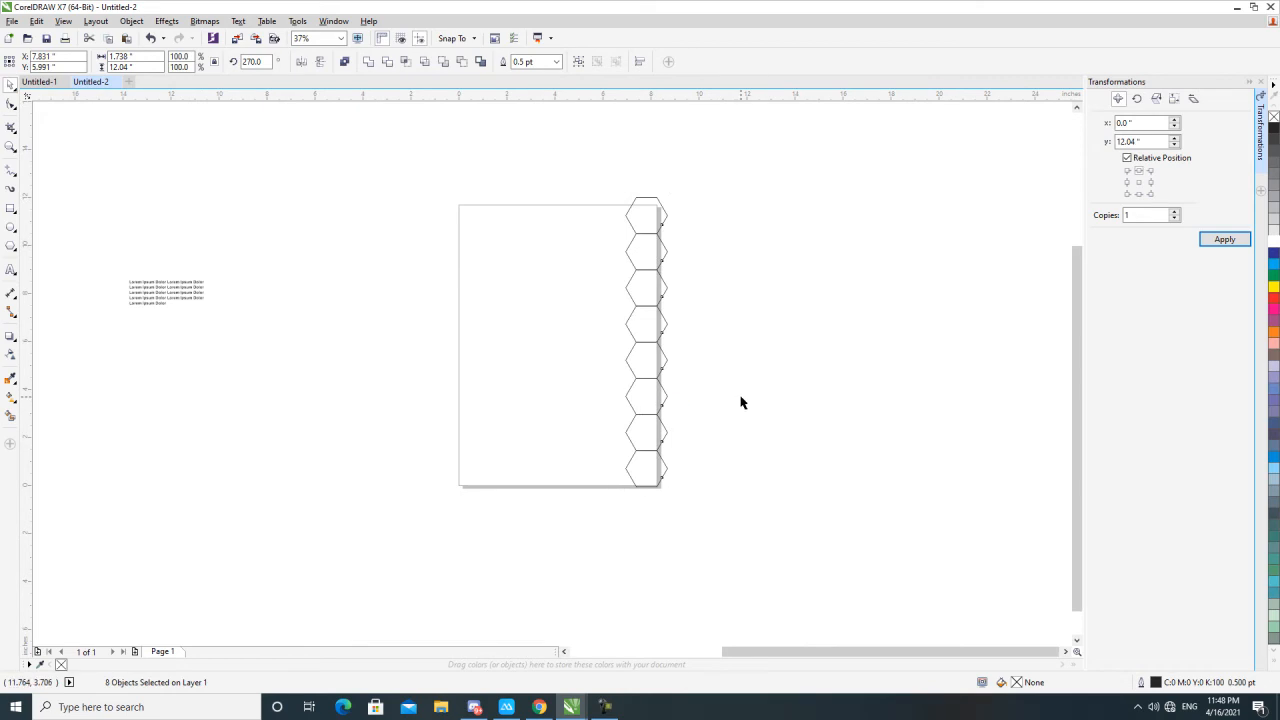
Step: Set the outline width of all hexagons in the column to 1.5 pt
{"action": "left_click", "coordinate": [740, 400]}
{"action": "scroll", "coordinate": [656, 250], "scroll_direction": "up", "scroll_amount": 2}
{"action": "scroll", "coordinate": [741, 181], "scroll_direction": "down", "scroll_amount": 4}
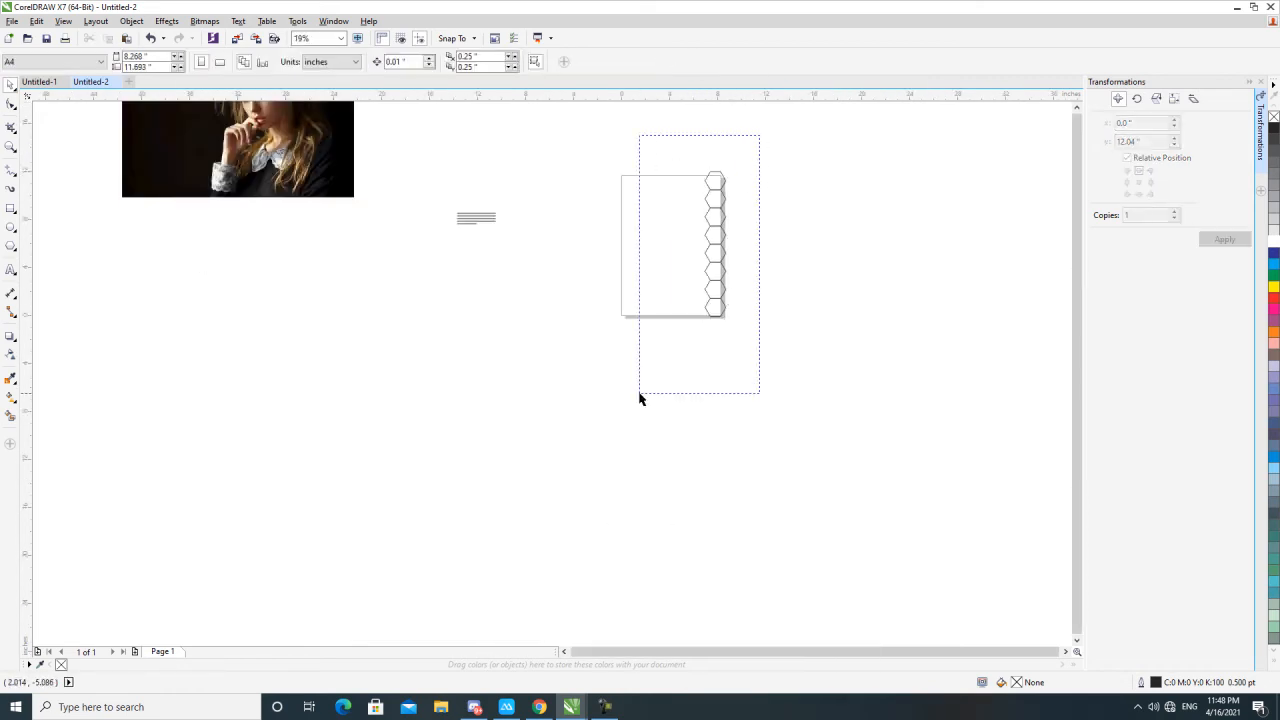
{"action": "left_click_drag", "start_coordinate": [663, 340], "coordinate": [769, 166]}
{"action": "scroll", "coordinate": [769, 166], "scroll_direction": "up", "scroll_amount": 2}
{"action": "left_click", "coordinate": [556, 62]}
{"action": "left_click", "coordinate": [546, 131]}
Step: Duplicate the hexagon column diagonally down-left so it interlocks, then repeat the duplication four times to form a six-column honeycomb
{"action": "scroll", "coordinate": [680, 202], "scroll_direction": "up", "scroll_amount": 2}
{"action": "left_click_drag", "start_coordinate": [686, 197], "coordinate": [618, 236]}
{"action": "scroll", "coordinate": [709, 241], "scroll_direction": "down", "scroll_amount": 2}
{"action": "key", "text": "ctrl+r"}
{"action": "key", "text": "ctrl+r"}
{"action": "key", "text": "ctrl+r"}
{"action": "key", "text": "ctrl+r"}
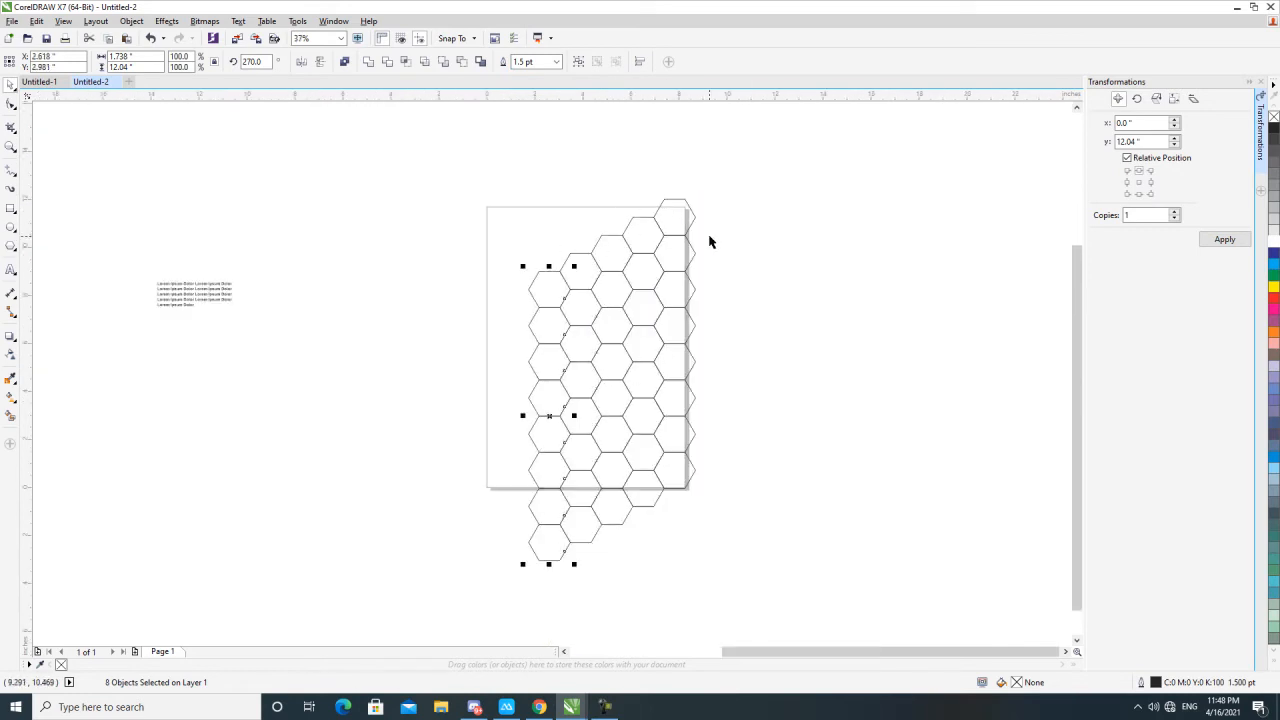
Step: Delete the hexagons that hang well below the page's lower edge, keeping those nearest the edge
{"action": "left_click", "coordinate": [724, 276]}
{"action": "scroll", "coordinate": [700, 250], "scroll_direction": "down", "scroll_amount": 2}
{"action": "left_click_drag", "start_coordinate": [703, 224], "coordinate": [528, 484]}
{"action": "scroll", "coordinate": [645, 347], "scroll_direction": "up", "scroll_amount": 2}
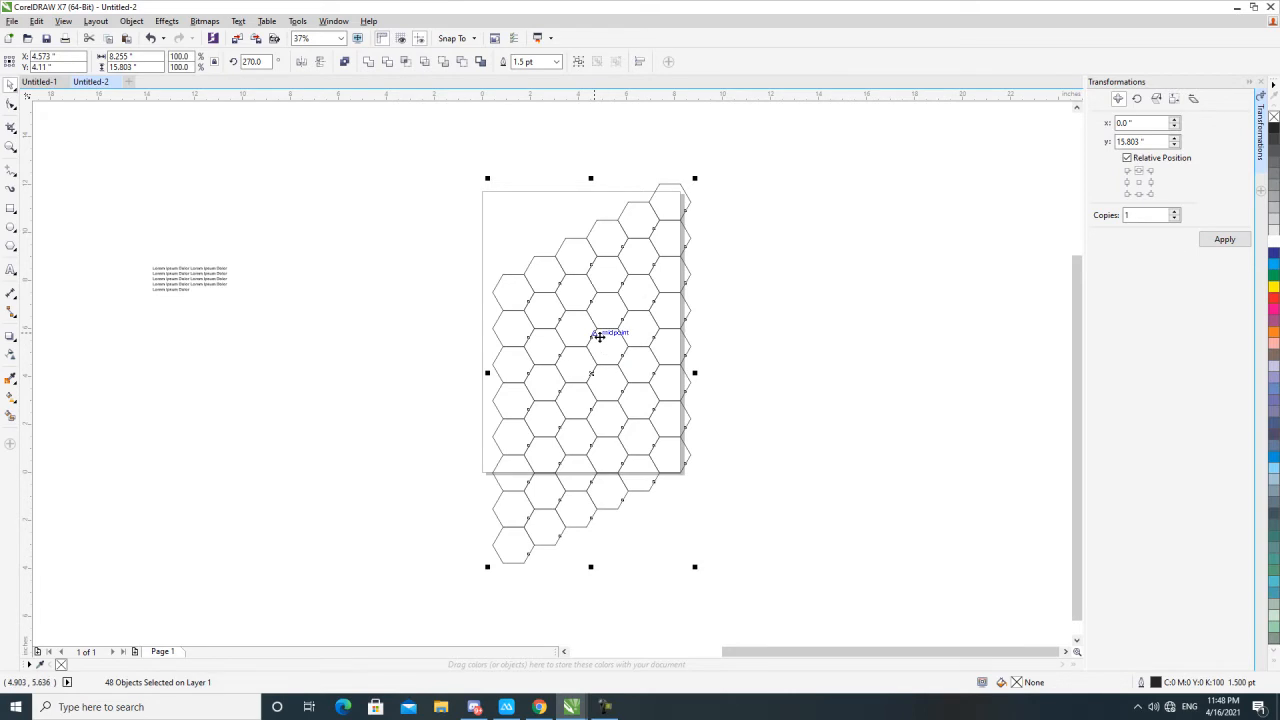
{"action": "scroll", "coordinate": [601, 491], "scroll_direction": "up", "scroll_amount": 2}
{"action": "left_click", "coordinate": [668, 578]}
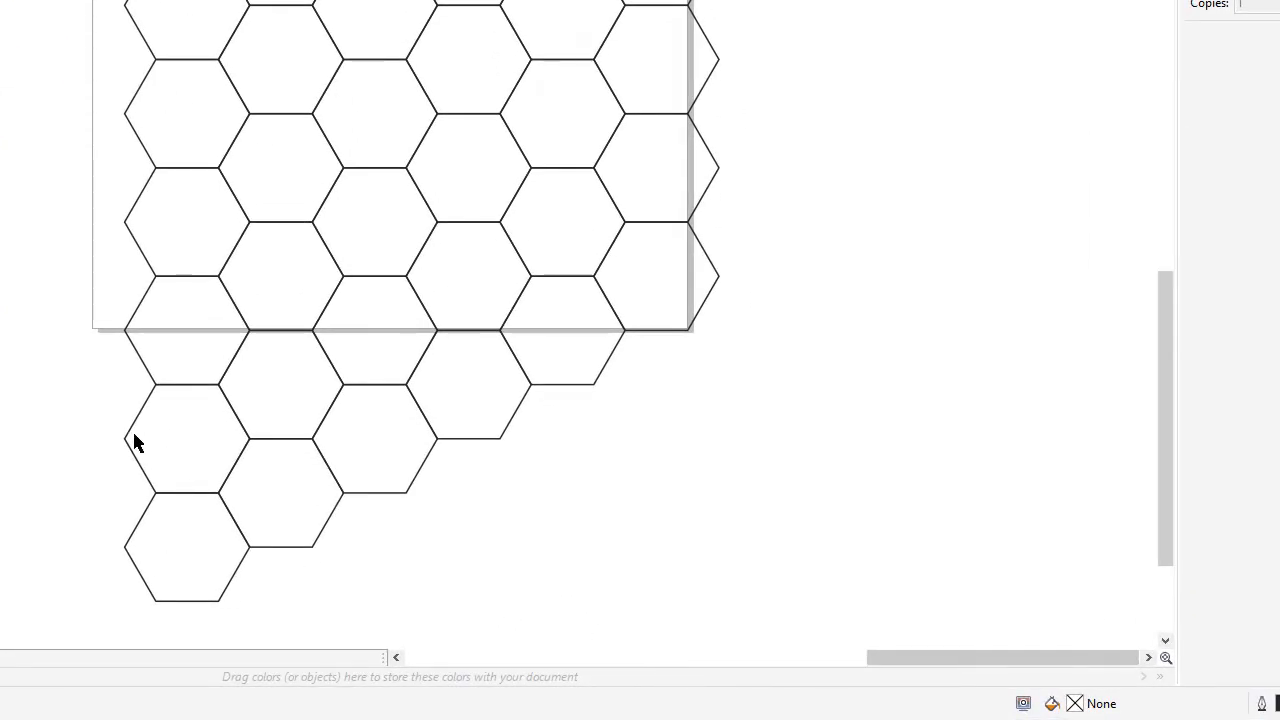
{"action": "left_click_drag", "start_coordinate": [63, 357], "coordinate": [741, 651]}
{"action": "key", "text": "Delete"}
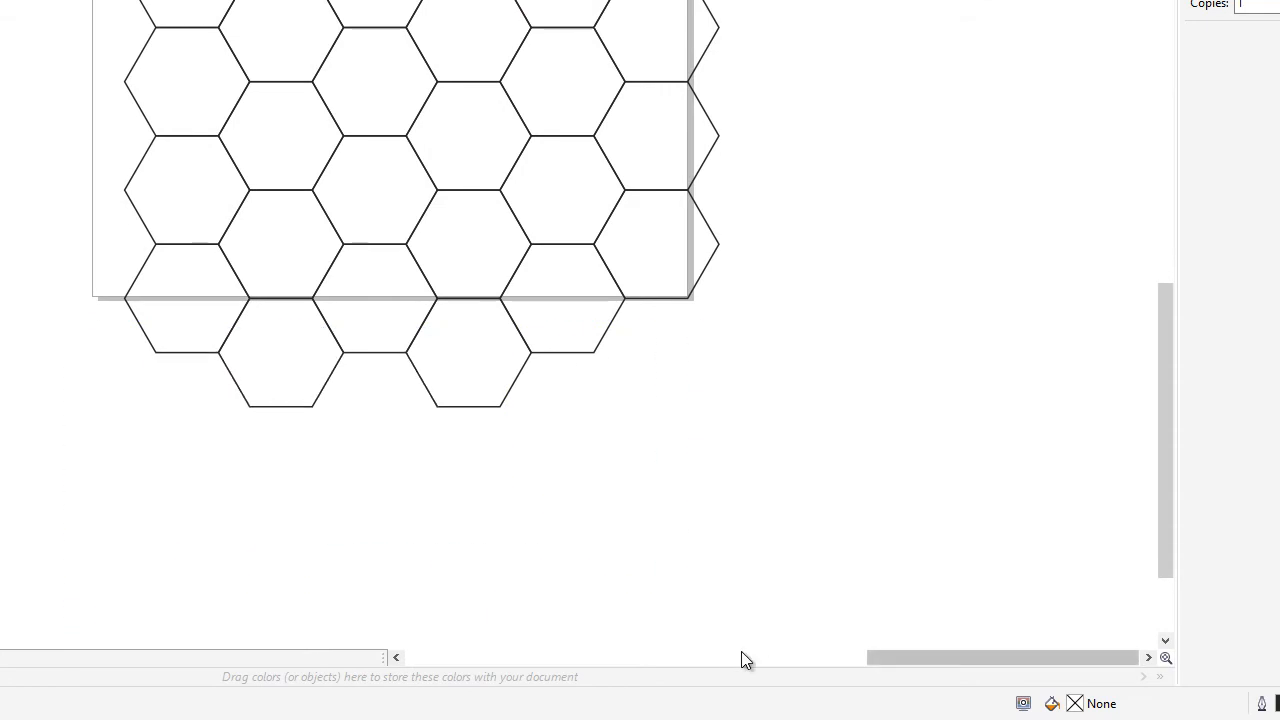
Step: Delete the lowest hexagon of the first, third and fourth columns from the left
{"action": "left_click", "coordinate": [279, 361]}
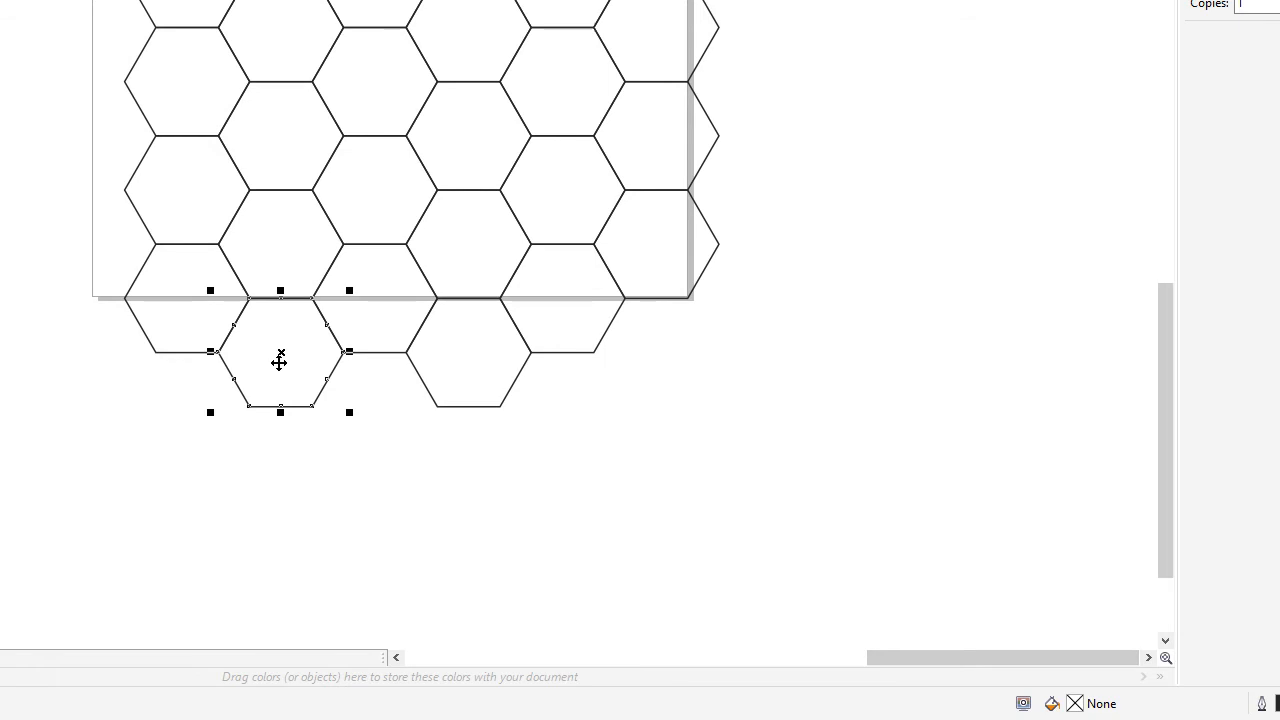
{"action": "left_click_drag", "start_coordinate": [279, 361], "coordinate": [209, 325]}
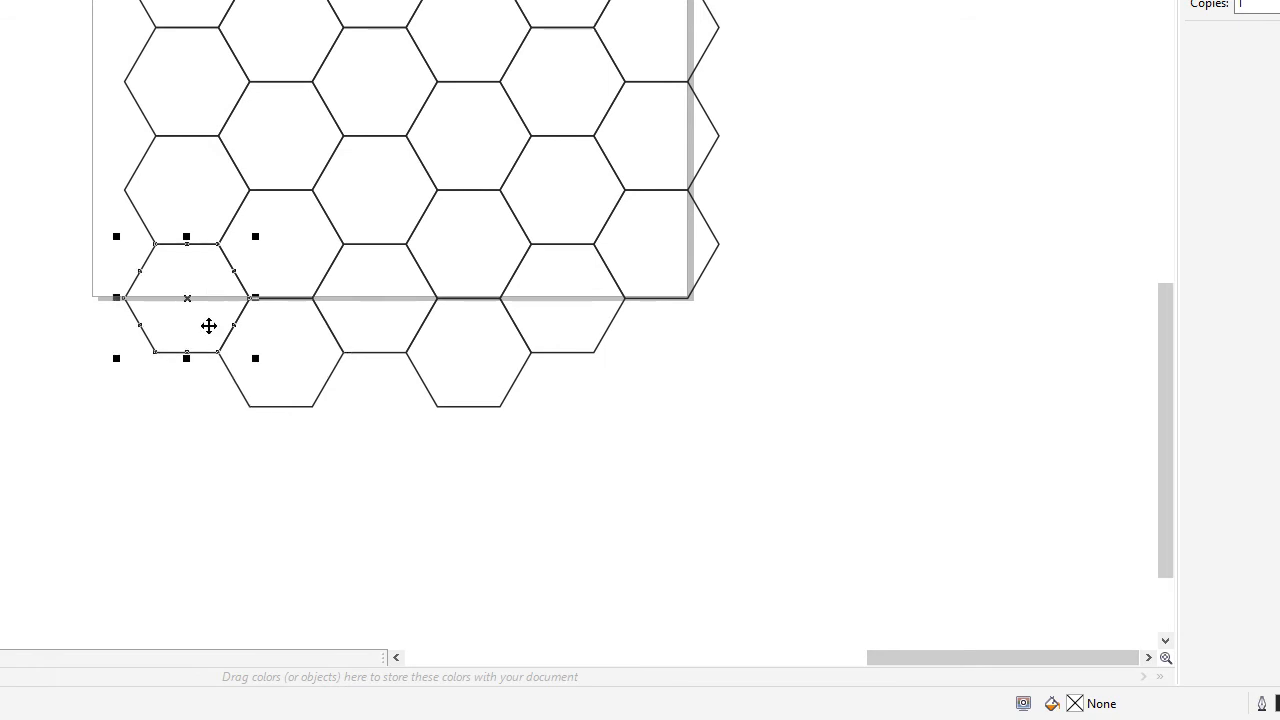
{"action": "key", "text": "Delete"}
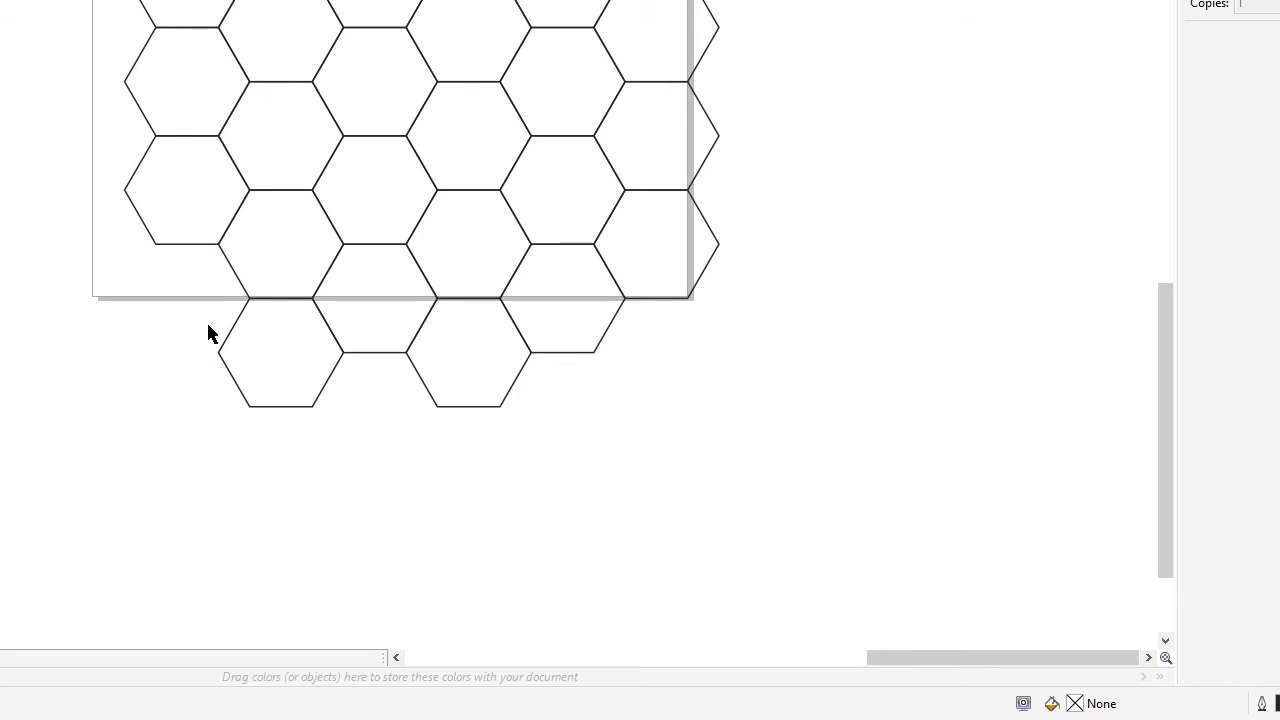
{"action": "left_click", "coordinate": [380, 328]}
{"action": "key", "text": "Delete"}
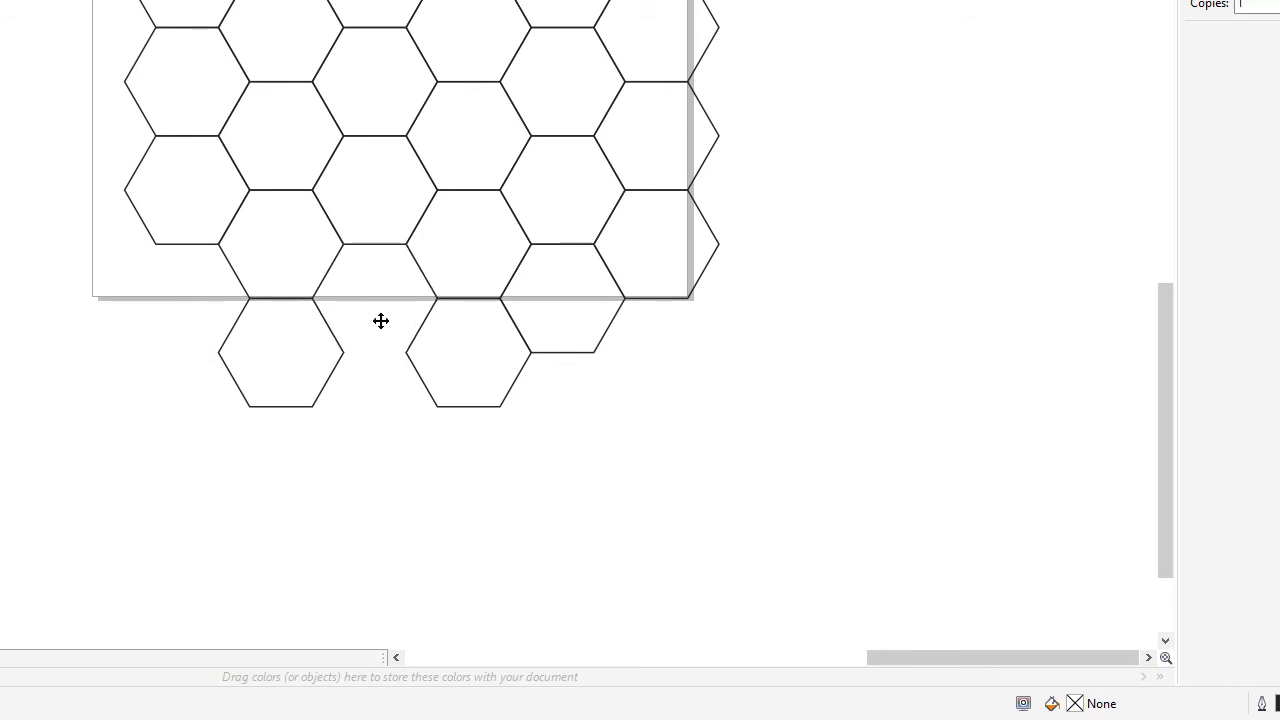
{"action": "left_click", "coordinate": [497, 338]}
{"action": "key", "text": "Delete"}
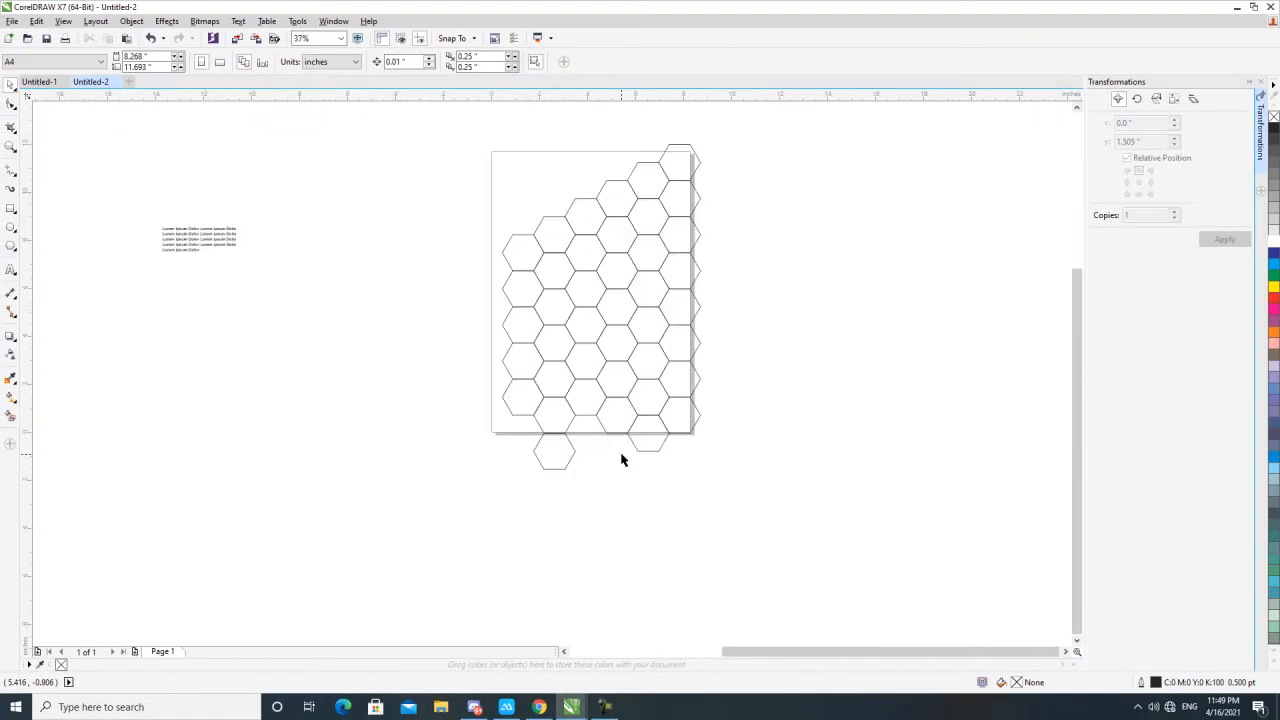
Step: Delete the lowest hexagon of the fourth column and the two lowest hexagons of the second column
{"action": "scroll", "coordinate": [621, 459], "scroll_direction": "down", "scroll_amount": 2}
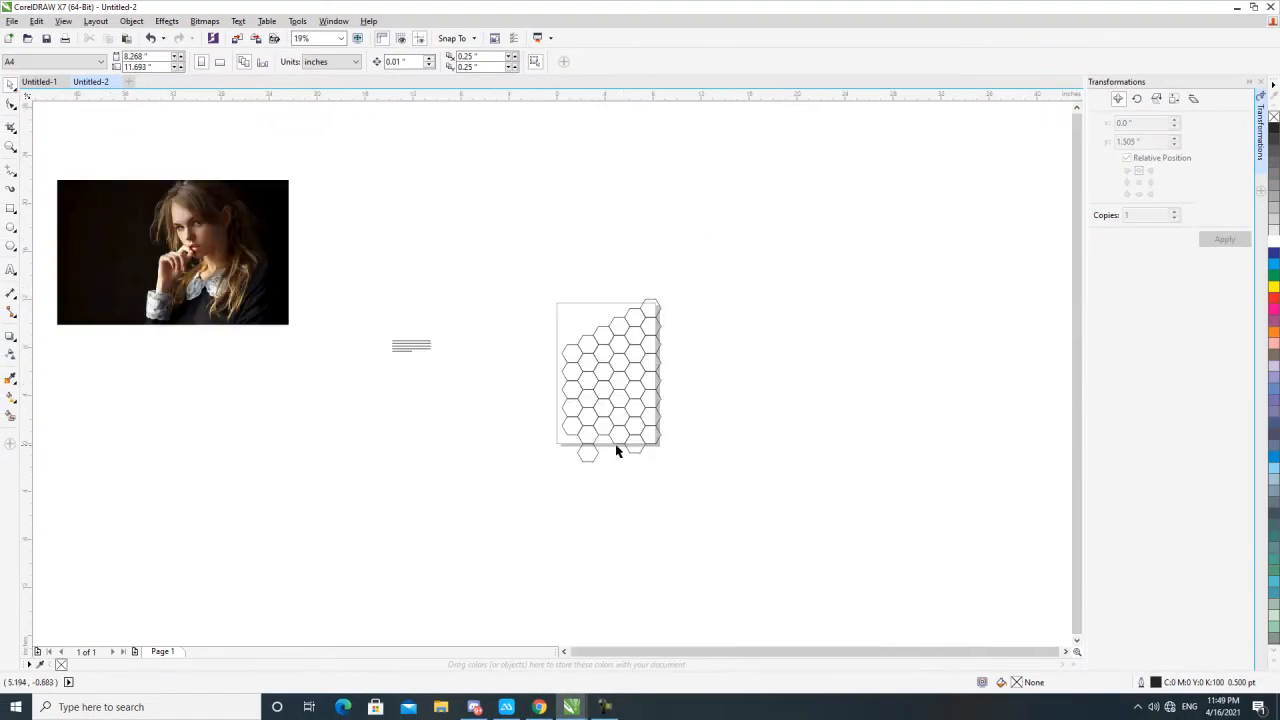
{"action": "scroll", "coordinate": [632, 380], "scroll_direction": "up", "scroll_amount": 2}
{"action": "scroll", "coordinate": [611, 395], "scroll_direction": "down", "scroll_amount": 2}
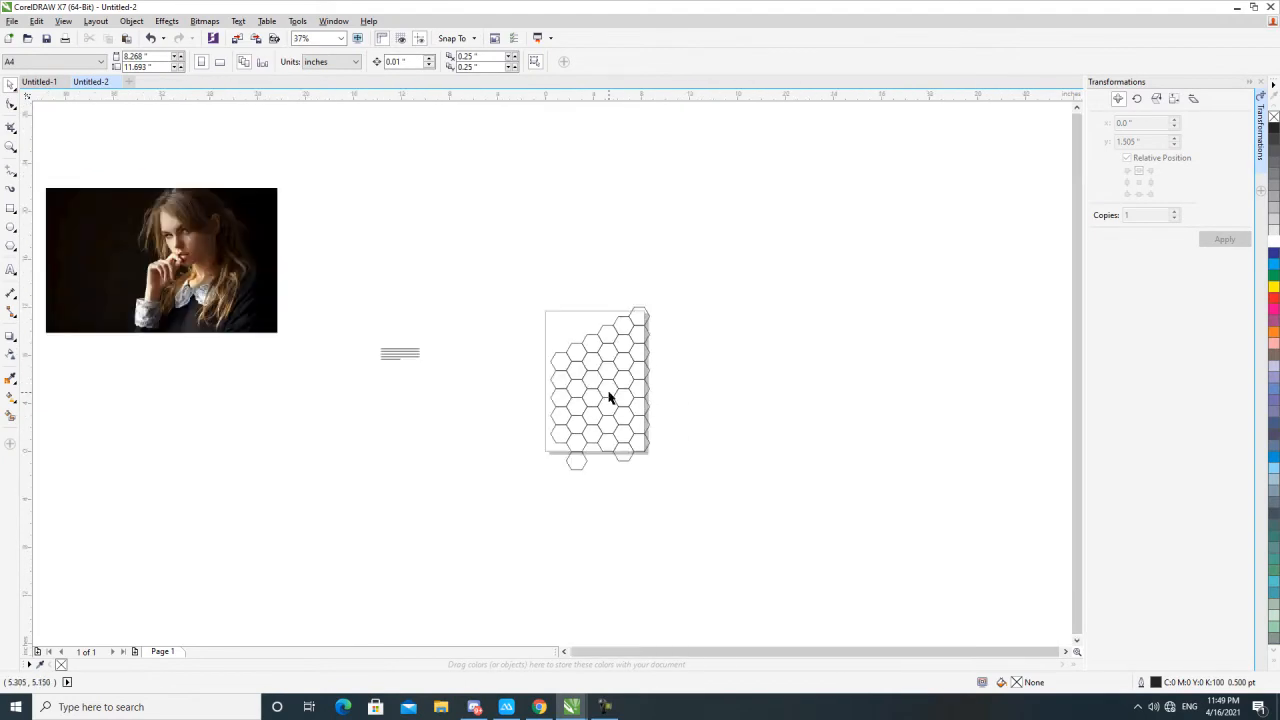
{"action": "scroll", "coordinate": [628, 445], "scroll_direction": "up", "scroll_amount": 2}
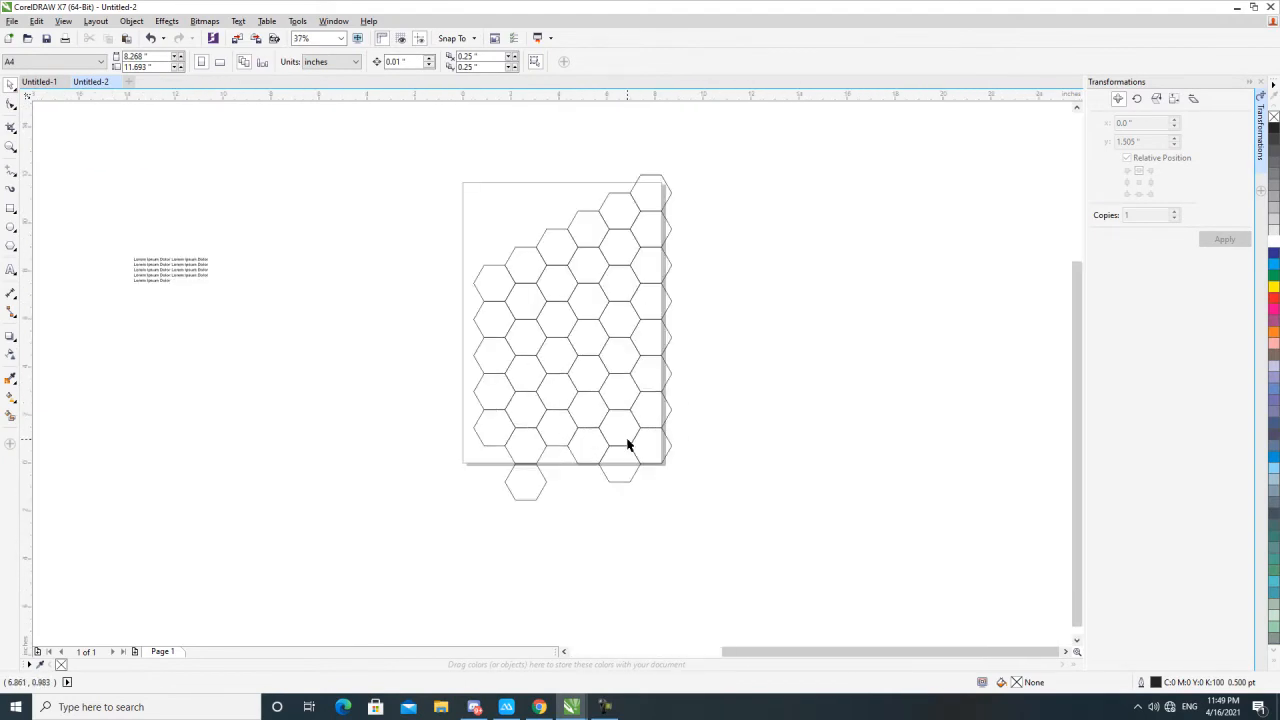
{"action": "scroll", "coordinate": [603, 457], "scroll_direction": "up", "scroll_amount": 2}
{"action": "left_click", "coordinate": [597, 452]}
{"action": "key", "text": "Delete"}
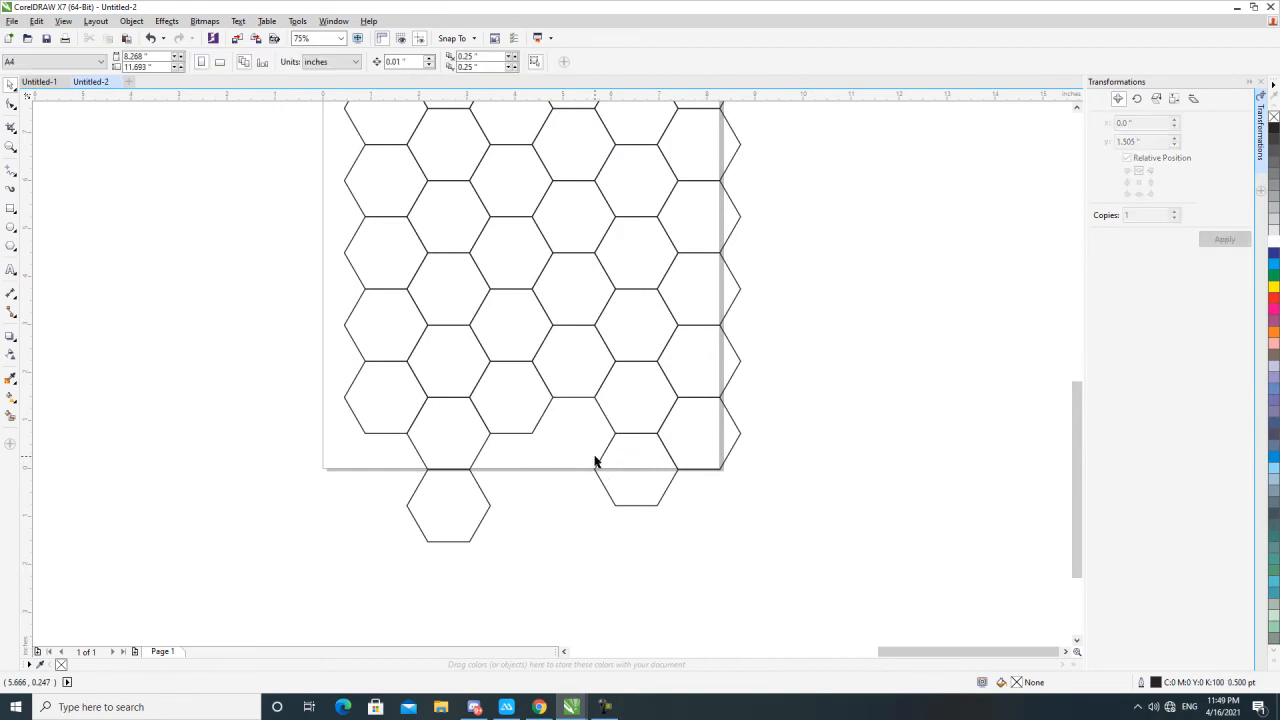
{"action": "left_click", "coordinate": [452, 490]}
{"action": "key", "text": "Delete"}
{"action": "left_click", "coordinate": [466, 461]}
{"action": "key", "text": "Delete"}
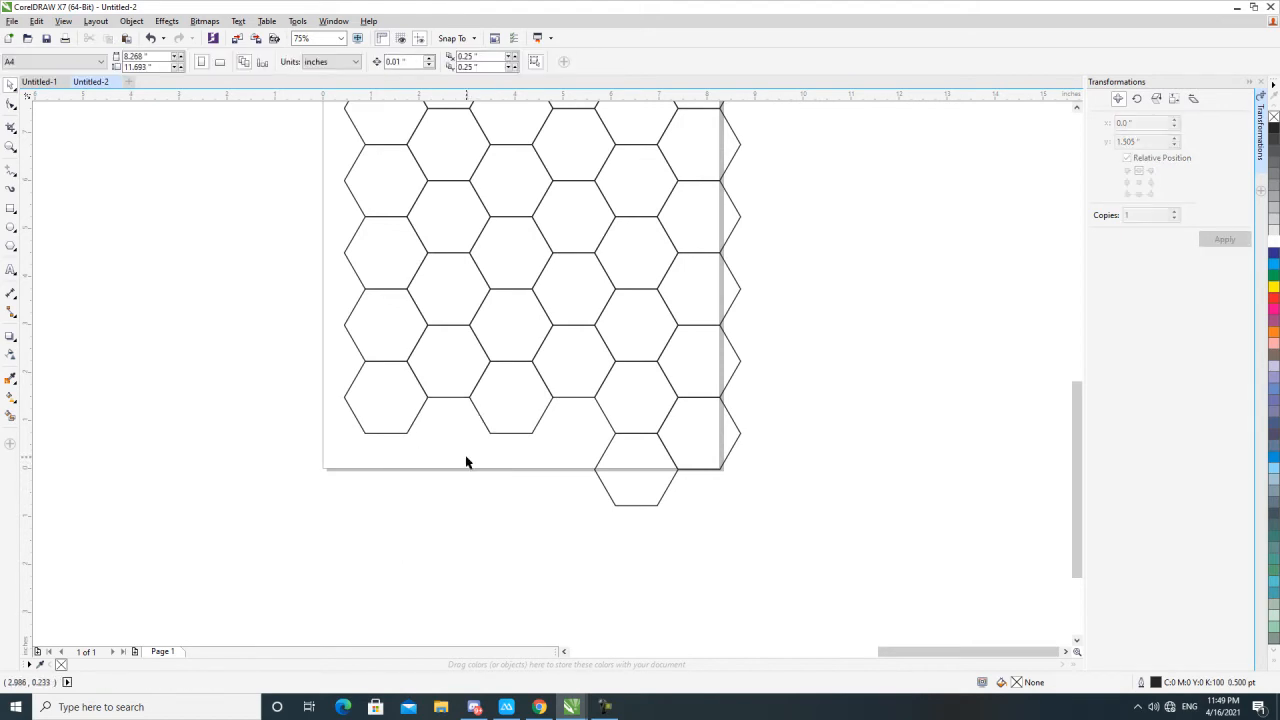
Step: Delete the lowest hexagon of the first and second columns and the two lowest hexagons of the third column
{"action": "left_click", "coordinate": [381, 409]}
{"action": "key", "text": "Delete"}
{"action": "left_click", "coordinate": [522, 349]}
{"action": "key", "text": "Delete"}
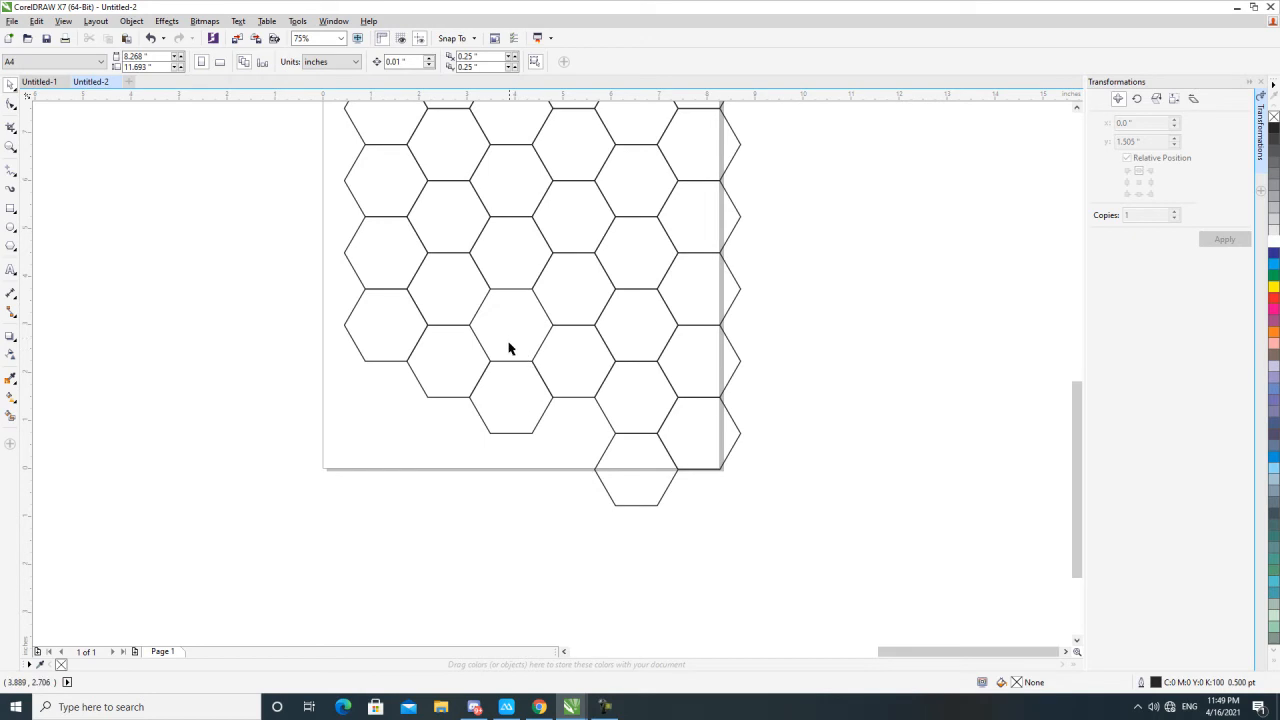
{"action": "left_click", "coordinate": [510, 422]}
{"action": "key", "text": "Delete"}
{"action": "left_click", "coordinate": [461, 390]}
{"action": "key", "text": "Delete"}
Step: Delete the entire leftmost column and all but the top hexagon of the column beside it
{"action": "scroll", "coordinate": [520, 420], "scroll_direction": "down", "scroll_amount": 2}
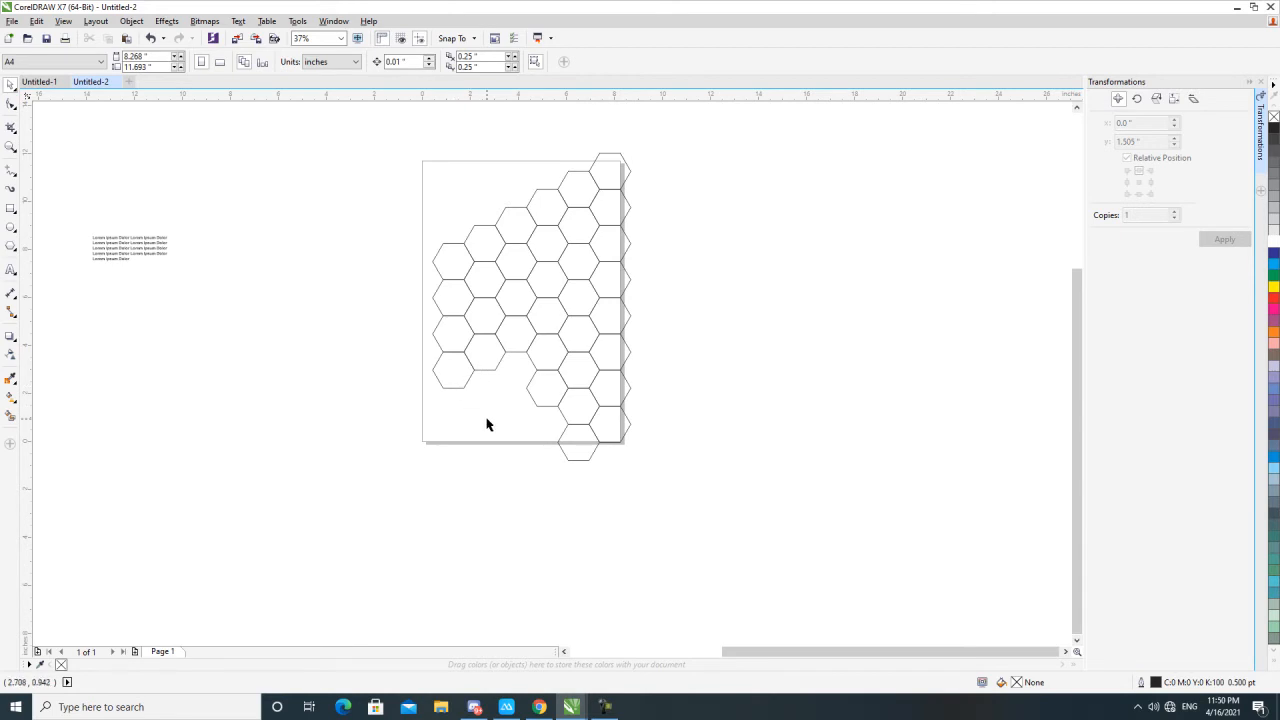
{"action": "left_click_drag", "start_coordinate": [496, 408], "coordinate": [383, 260]}
{"action": "key", "text": "Delete"}
{"action": "left_click", "coordinate": [443, 266]}
{"action": "key", "text": "Delete"}
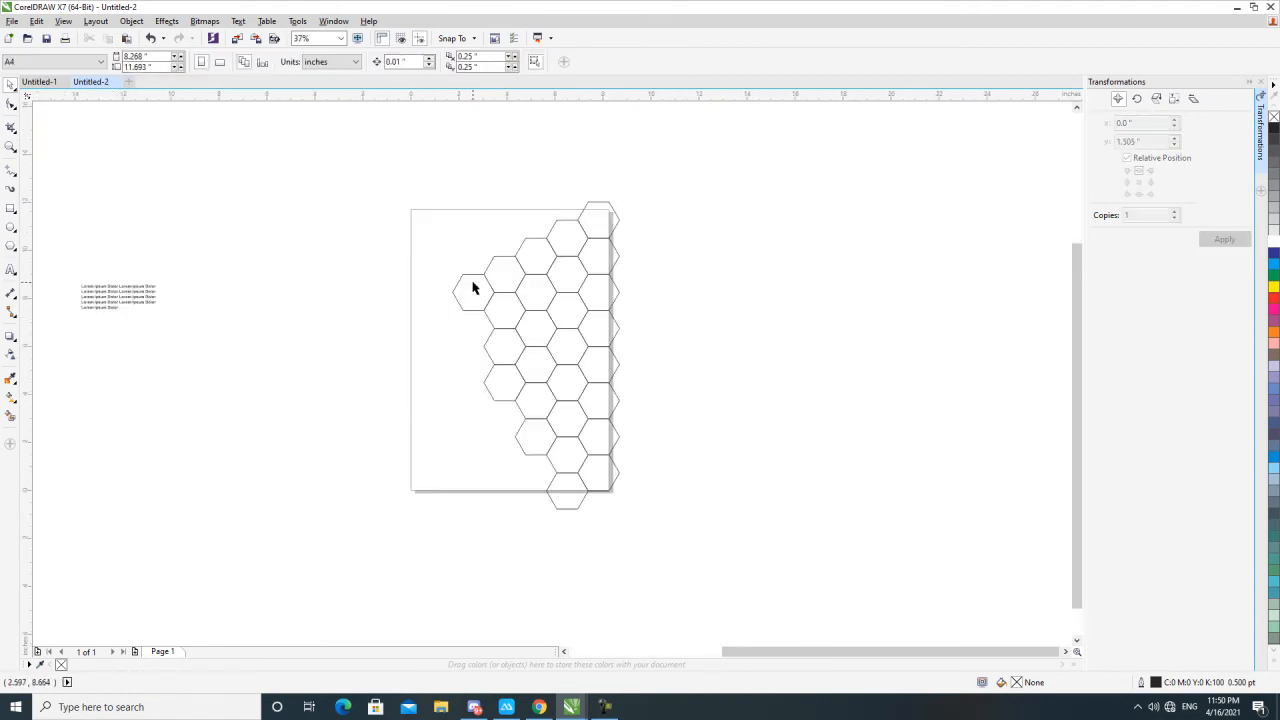
Step: Add one hexagon copy above the top hexagon of each of the four leftmost columns, using a 1.505-inch vertical offset
{"action": "left_click", "coordinate": [471, 278]}
{"action": "scroll", "coordinate": [462, 227], "scroll_direction": "up", "scroll_amount": 2}
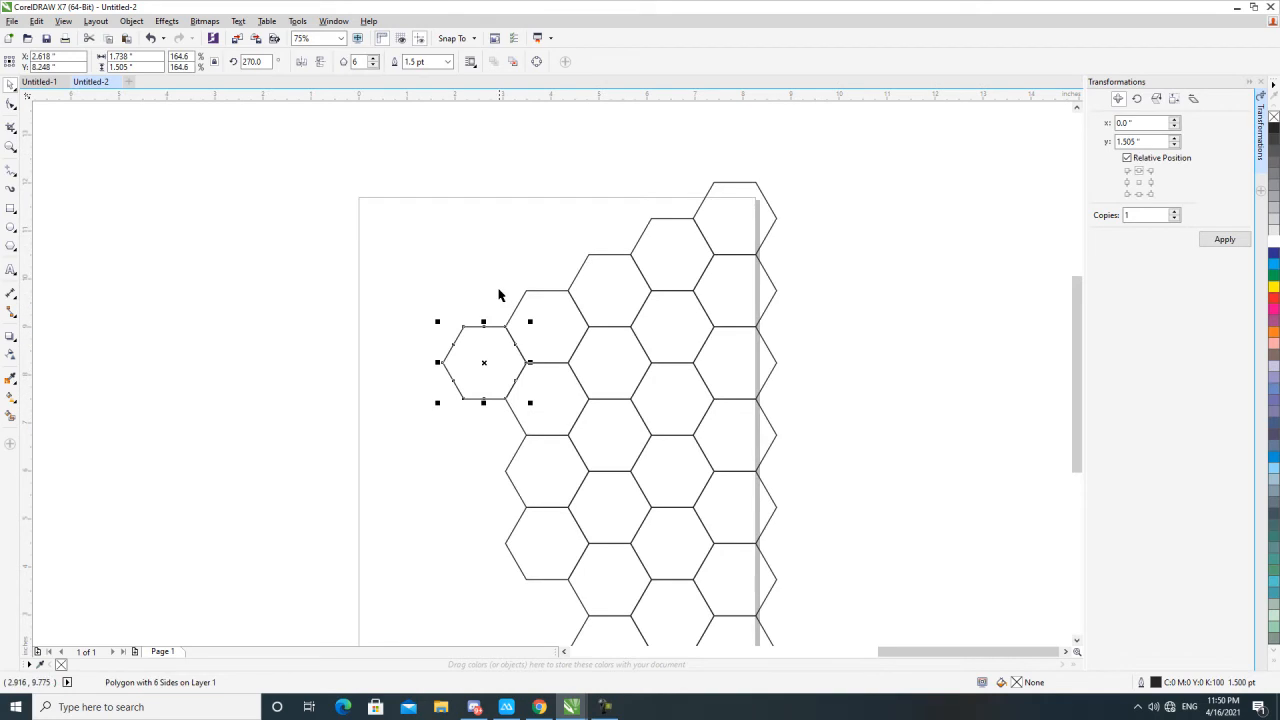
{"action": "left_click", "coordinate": [1224, 240]}
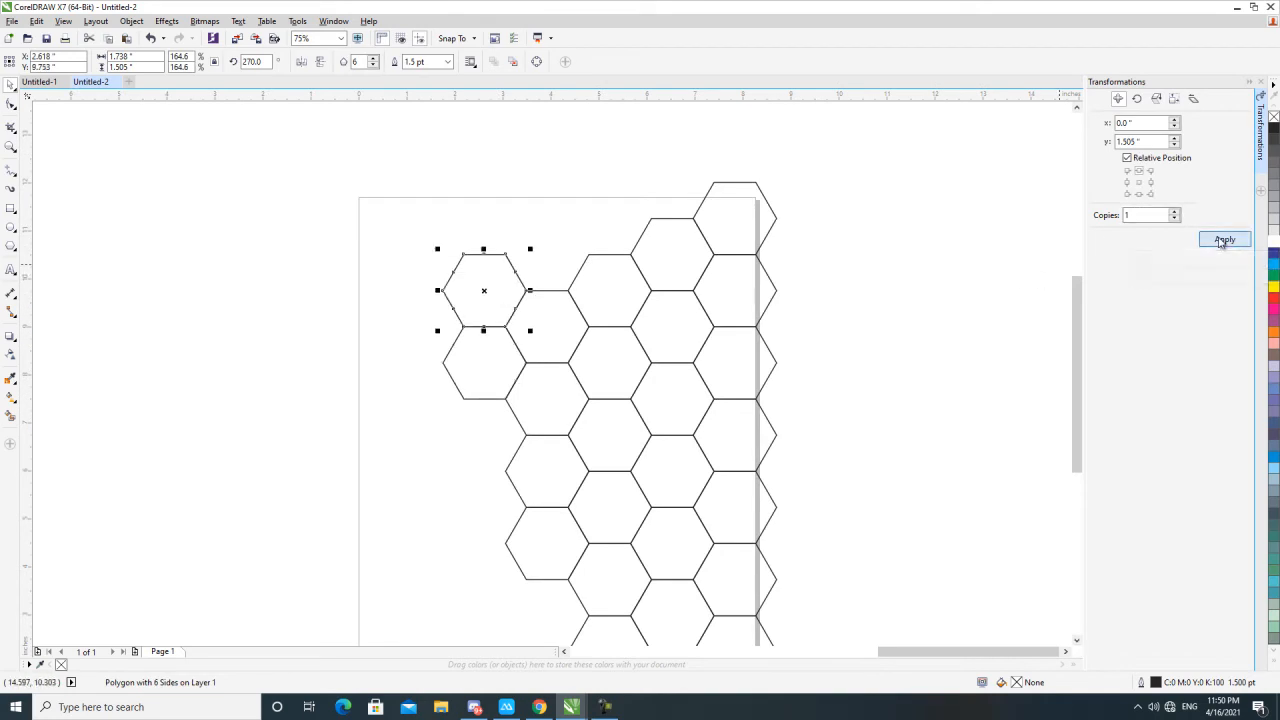
{"action": "left_click", "coordinate": [560, 300]}
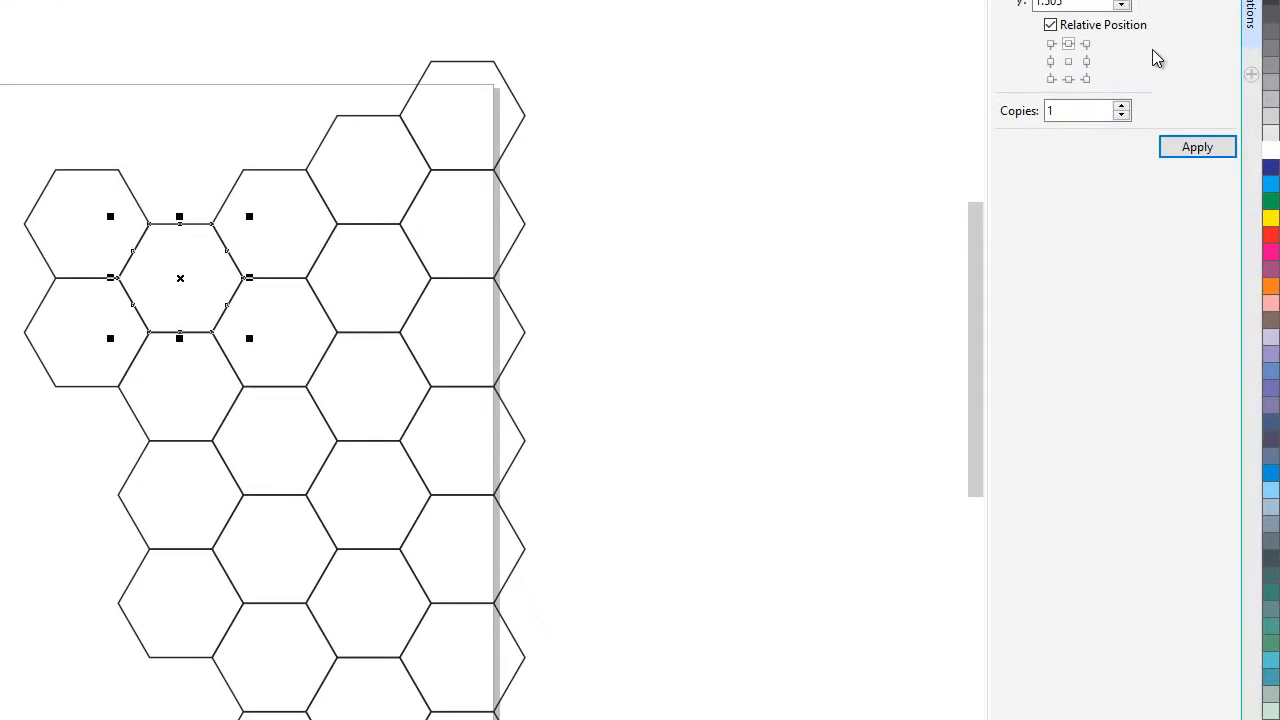
{"action": "left_click", "coordinate": [1222, 155]}
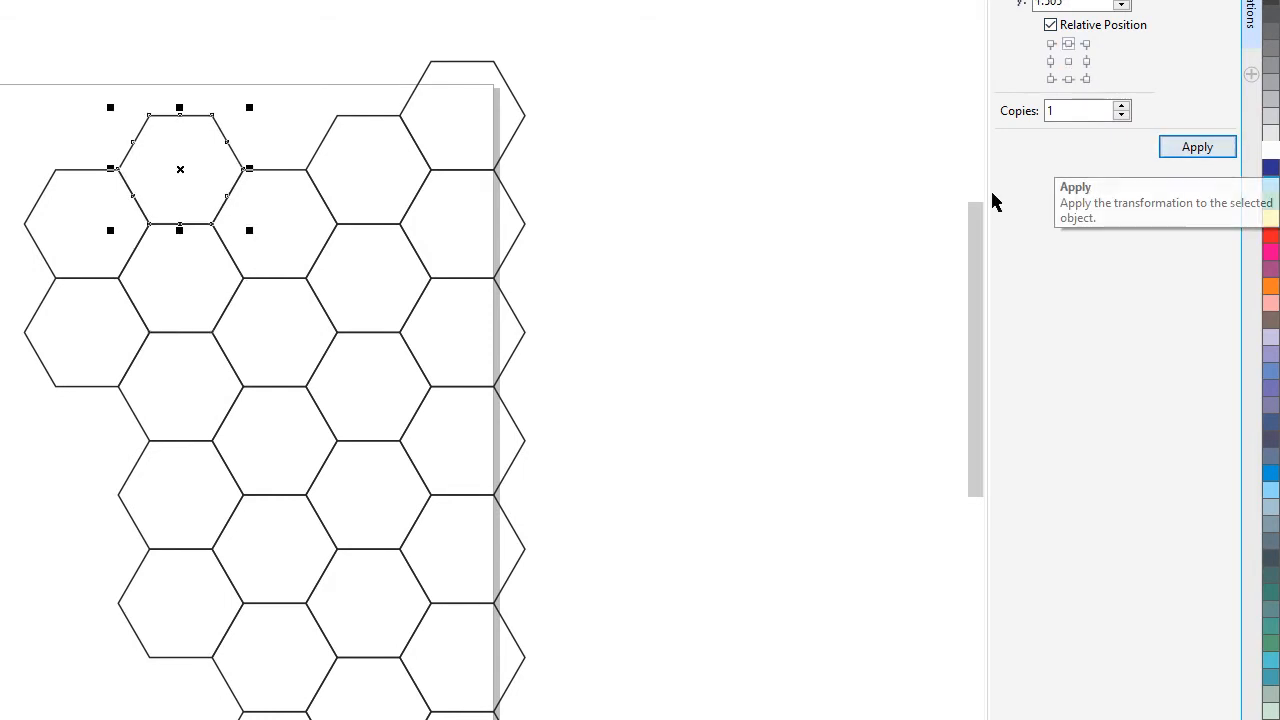
{"action": "left_click", "coordinate": [285, 203]}
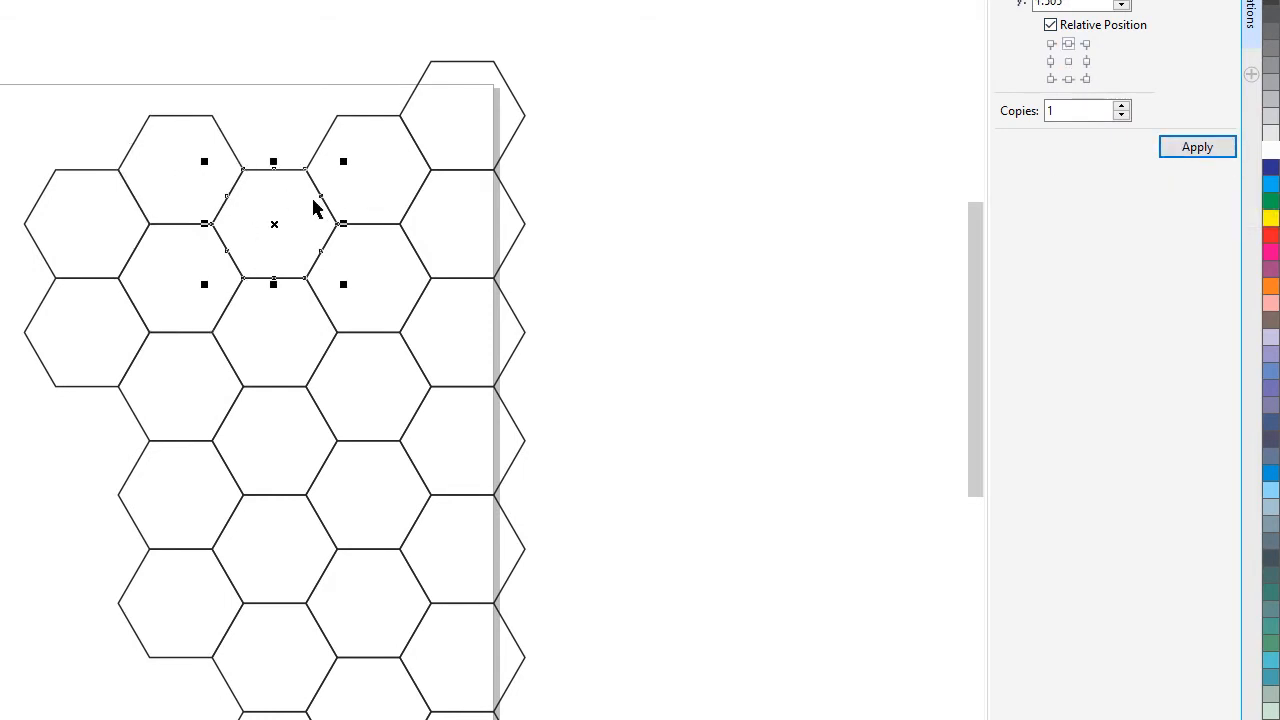
{"action": "left_click", "coordinate": [1201, 157]}
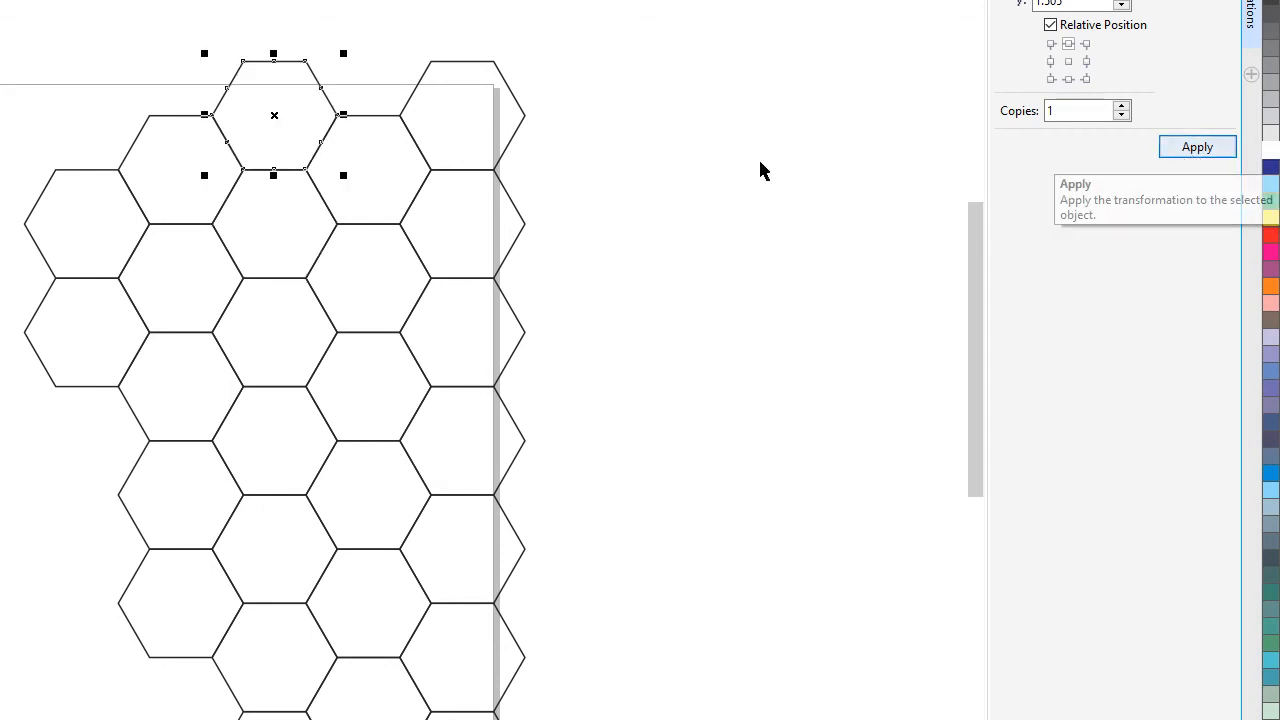
{"action": "left_click", "coordinate": [368, 163]}
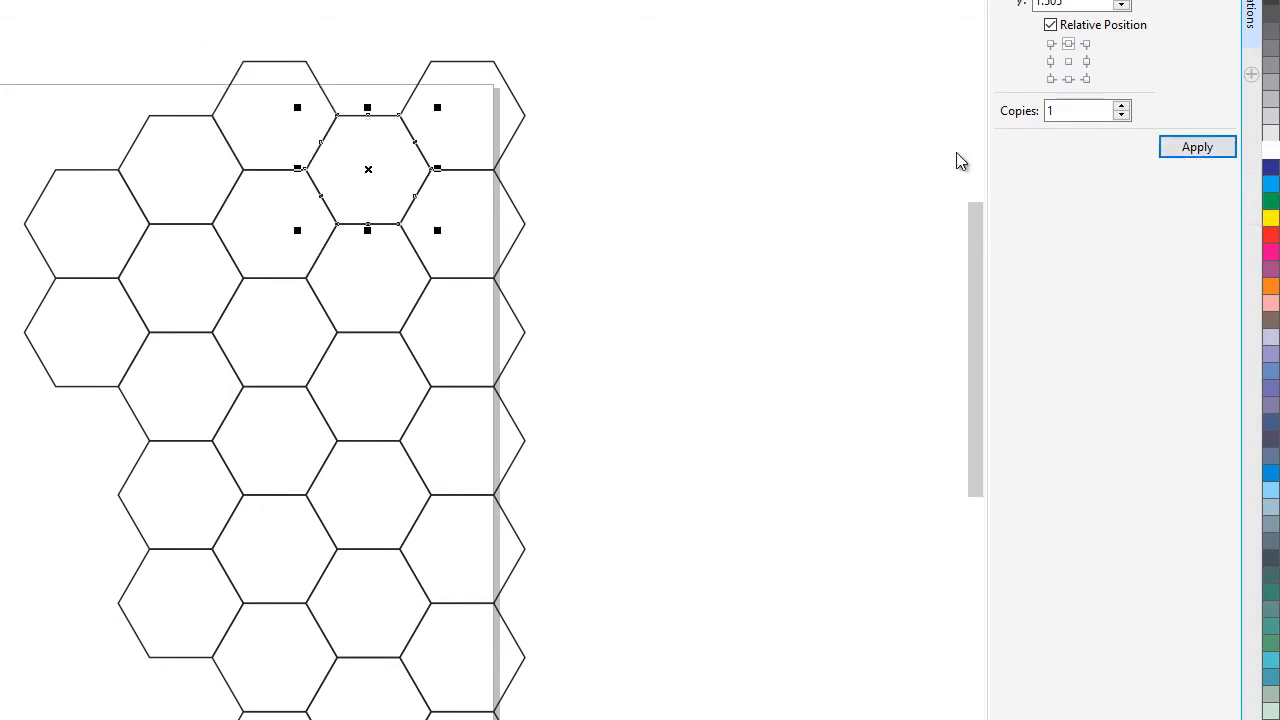
{"action": "left_click", "coordinate": [1200, 148]}
Step: Select all the hexagons of the honeycomb and group them
{"action": "left_click", "coordinate": [169, 166]}
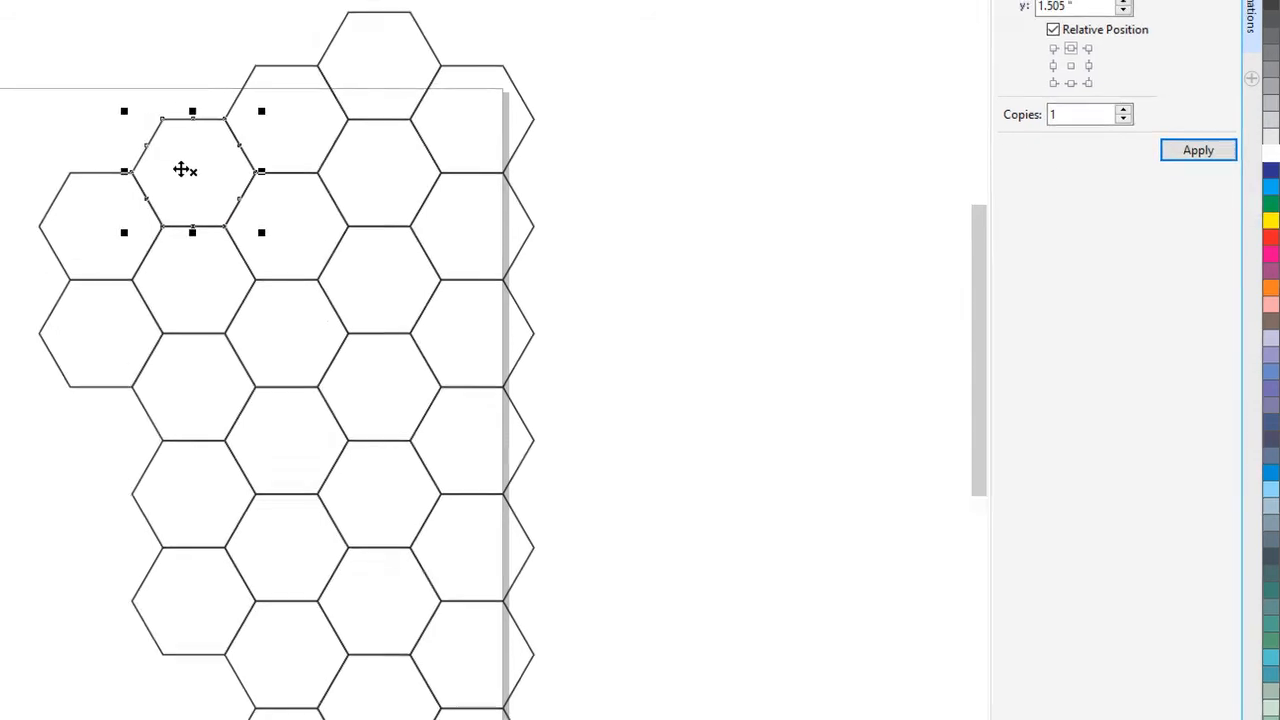
{"action": "scroll", "coordinate": [540, 251], "scroll_direction": "down", "scroll_amount": 2}
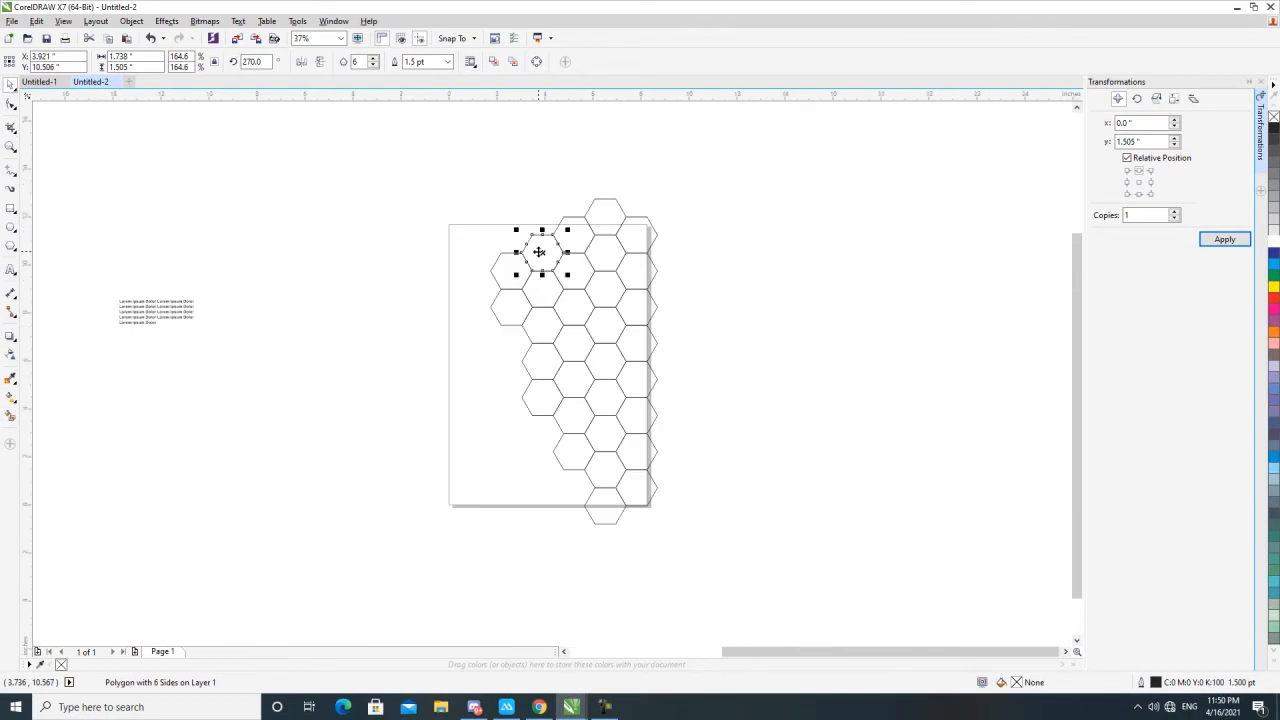
{"action": "left_click_drag", "start_coordinate": [691, 203], "coordinate": [443, 477]}
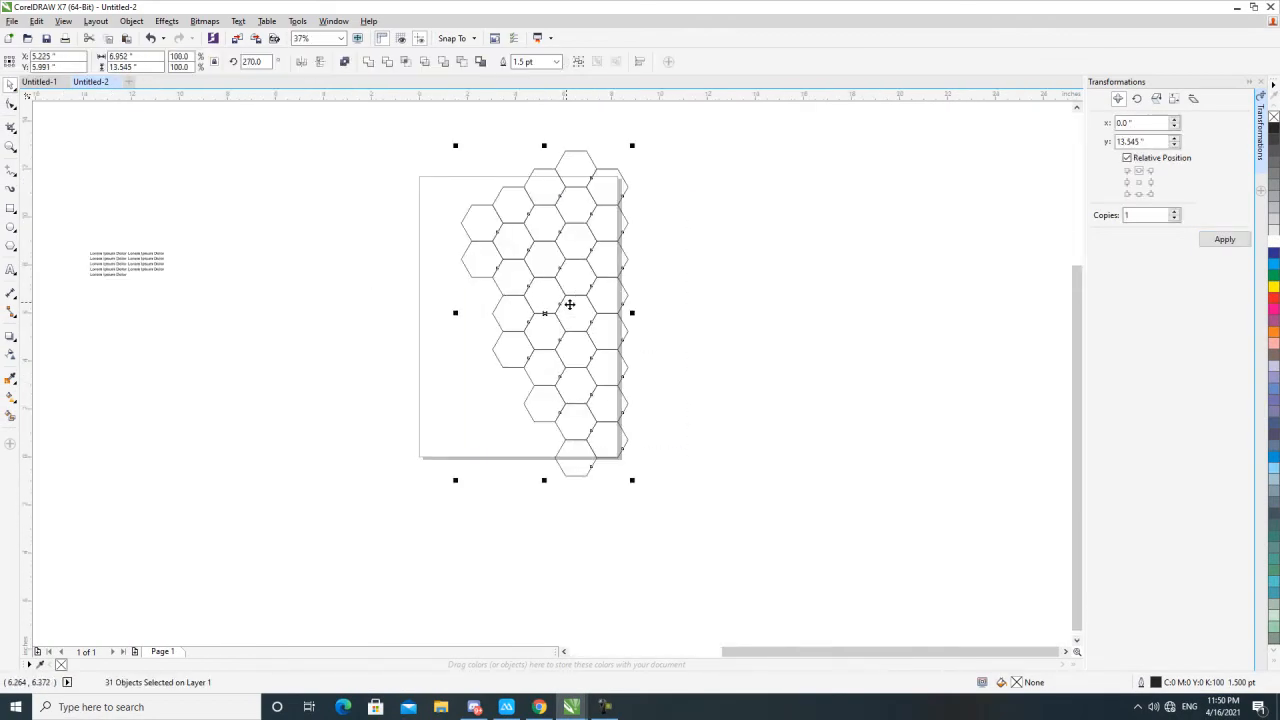
{"action": "scroll", "coordinate": [583, 251], "scroll_direction": "up", "scroll_amount": 2}
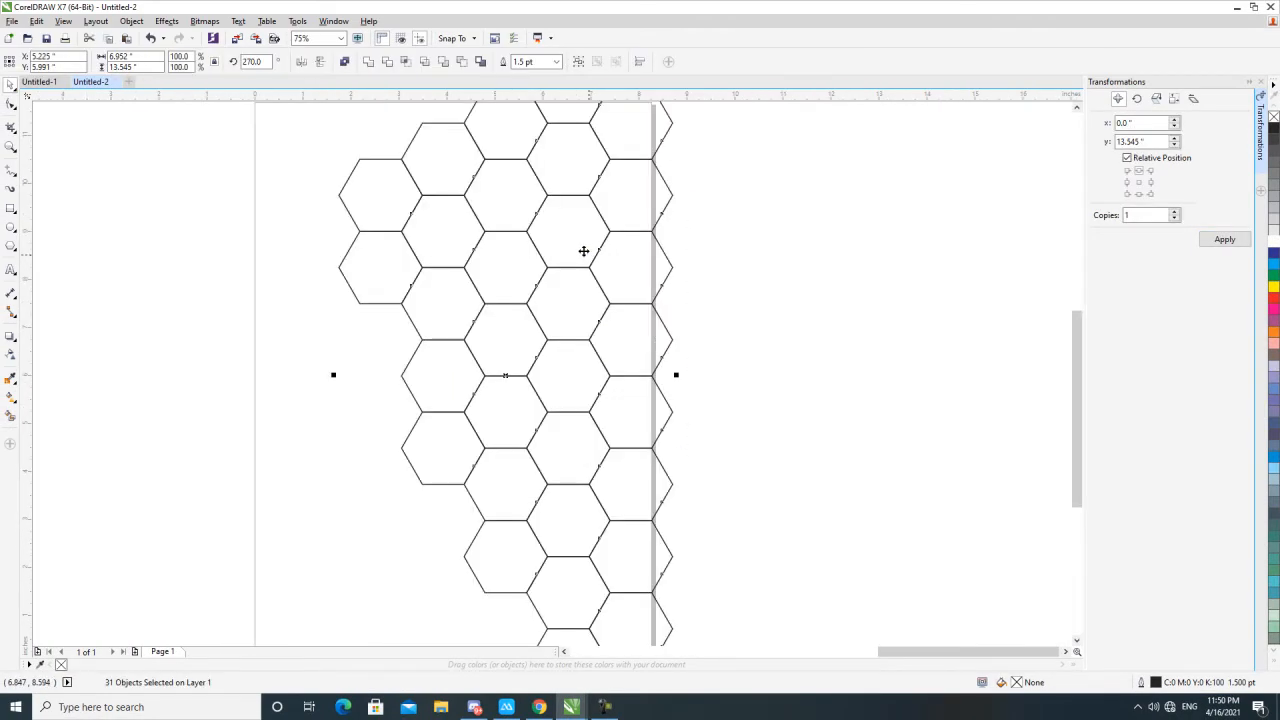
{"action": "scroll", "coordinate": [583, 251], "scroll_direction": "down", "scroll_amount": 2}
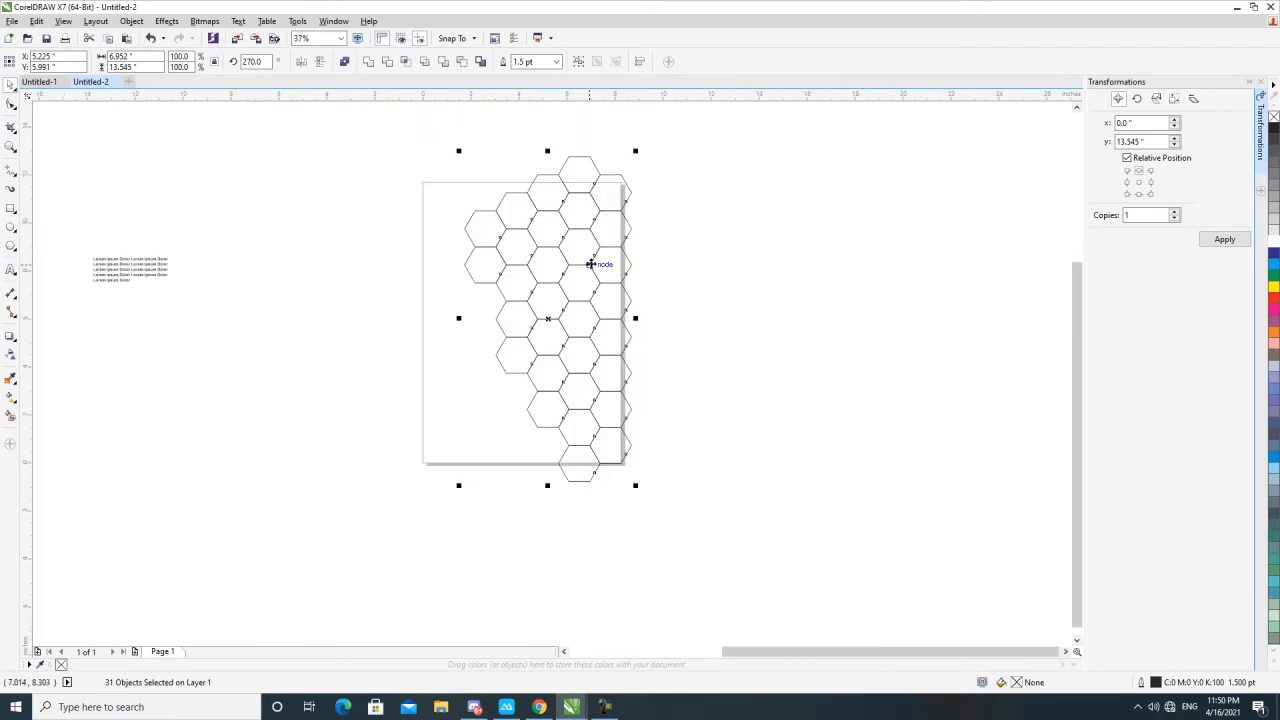
{"action": "scroll", "coordinate": [590, 263], "scroll_direction": "down", "scroll_amount": 2}
{"action": "left_click_drag", "start_coordinate": [643, 194], "coordinate": [477, 463]}
{"action": "scroll", "coordinate": [627, 222], "scroll_direction": "up", "scroll_amount": 2}
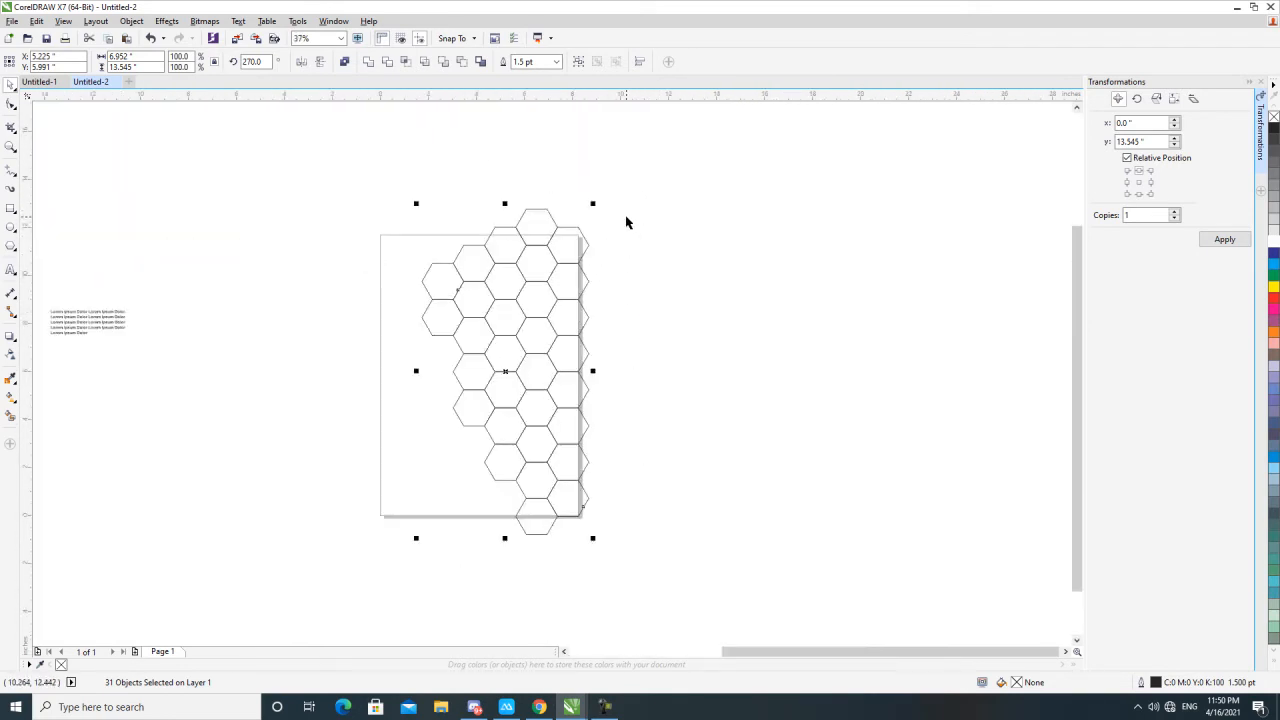
{"action": "left_click", "coordinate": [626, 218]}
Step: Create a rectangle that matches the page size
{"action": "double_click", "coordinate": [14, 209]}
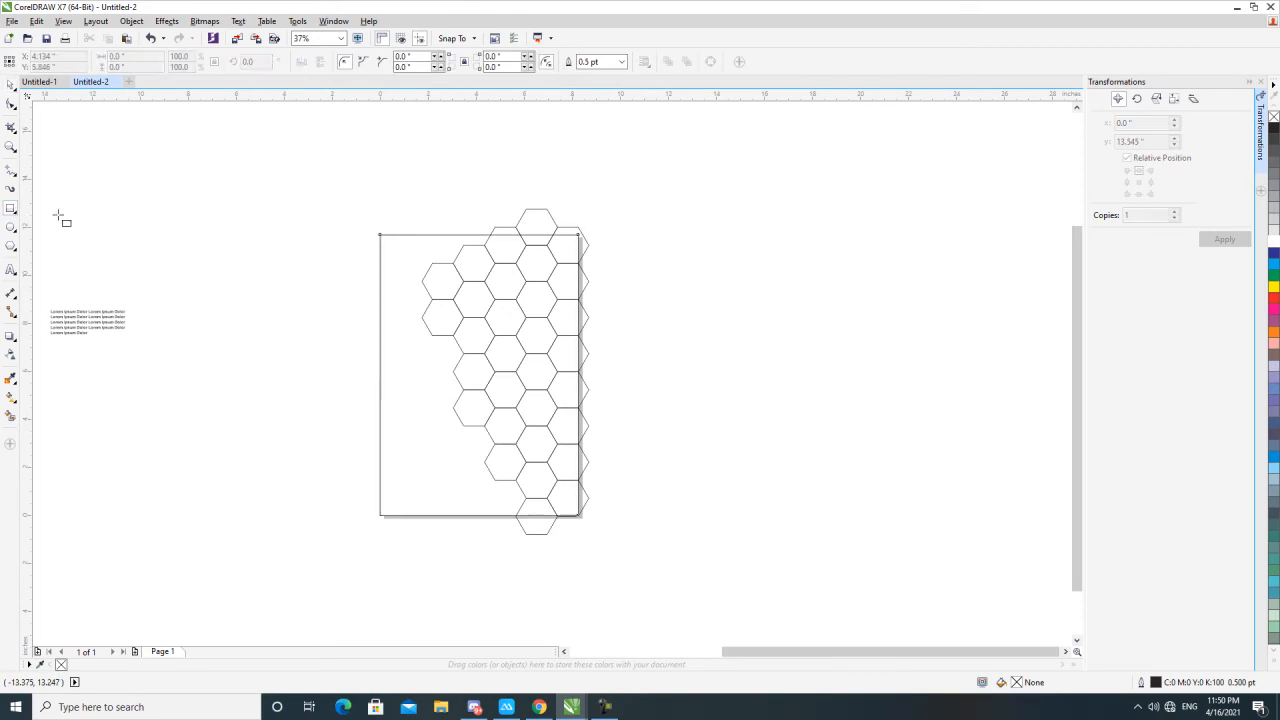
{"action": "scroll", "coordinate": [279, 237], "scroll_direction": "down", "scroll_amount": 1}
{"action": "left_click_drag", "start_coordinate": [48, 173], "coordinate": [649, 480]}
{"action": "key", "text": "z"}
{"action": "left_click_drag", "start_coordinate": [300, 223], "coordinate": [704, 416]}
Step: Place a copy of the grouped honeycomb beside the page, to the right of the original
{"action": "key", "text": "space"}
{"action": "left_click", "coordinate": [345, 280]}
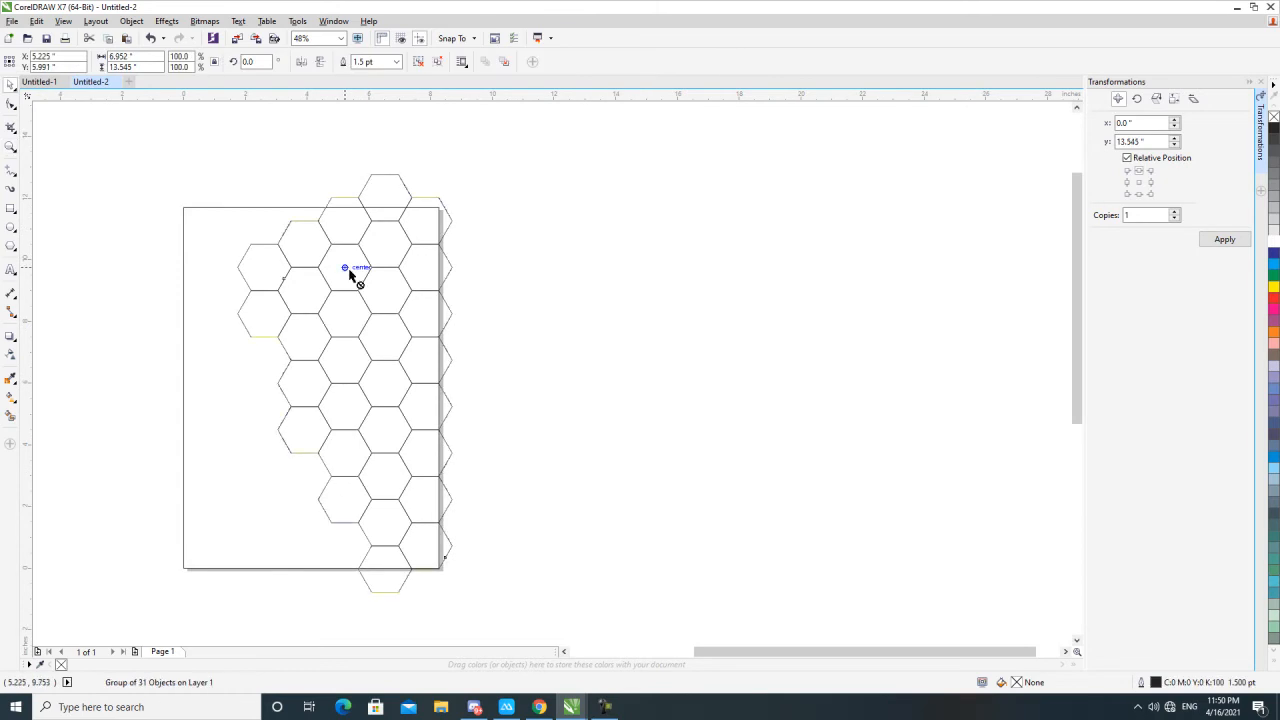
{"action": "scroll", "coordinate": [430, 204], "scroll_direction": "up", "scroll_amount": 5}
{"action": "left_click_drag", "start_coordinate": [443, 213], "coordinate": [563, 232]}
{"action": "scroll", "coordinate": [447, 222], "scroll_direction": "down", "scroll_amount": 6}
Step: Ungroup the original honeycomb on the page and weld its hexagons into a single outline shape
{"action": "left_click", "coordinate": [408, 238]}
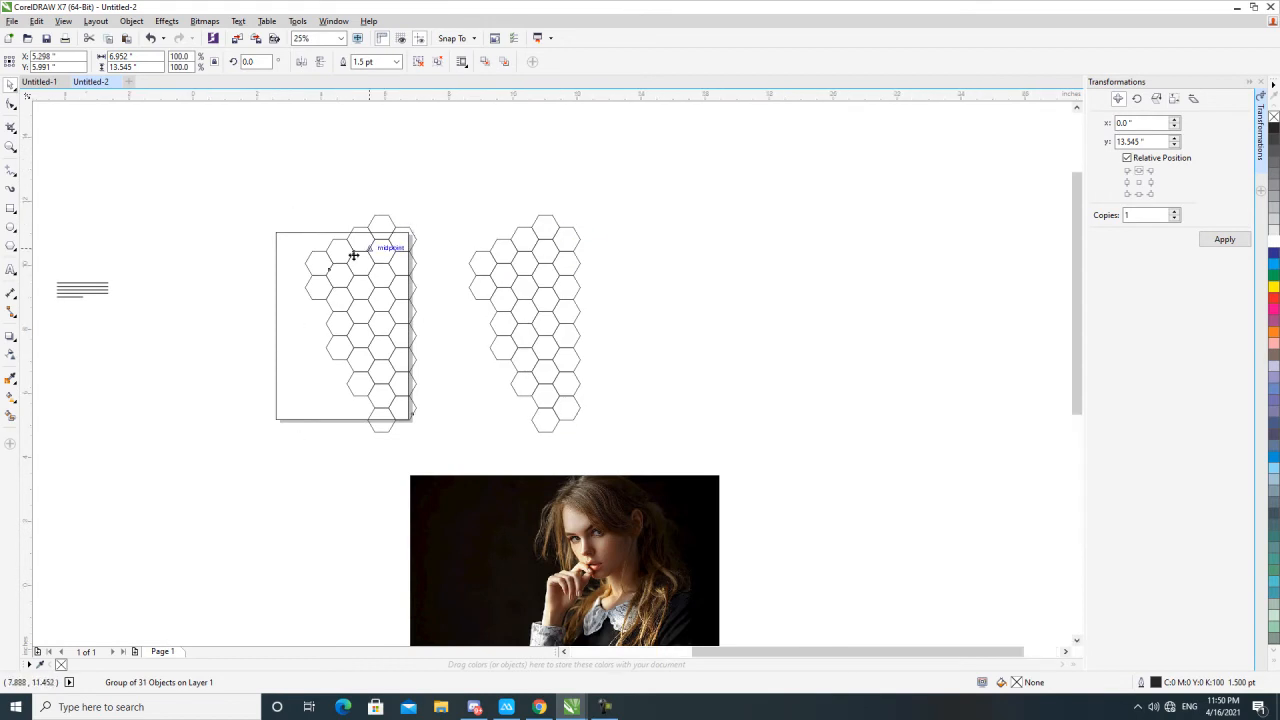
{"action": "scroll", "coordinate": [408, 246], "scroll_direction": "up", "scroll_amount": 2}
{"action": "key", "text": "ctrl+u"}
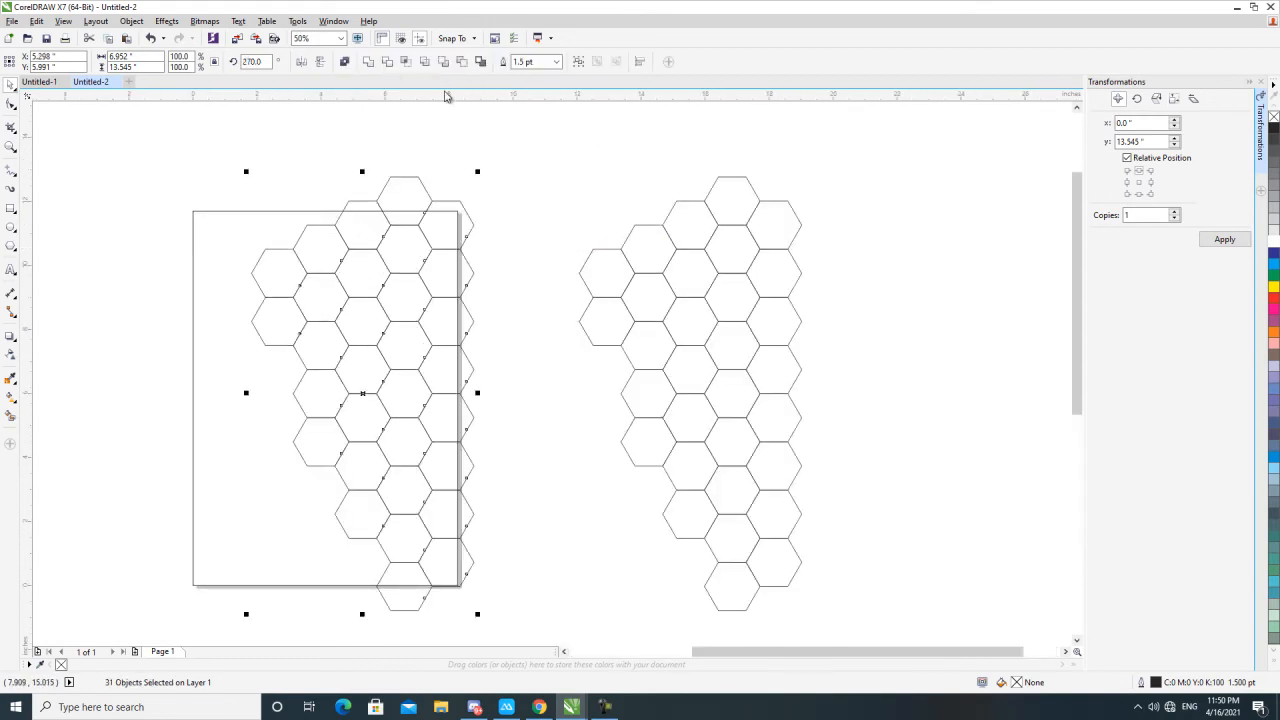
{"action": "left_click", "coordinate": [368, 61]}
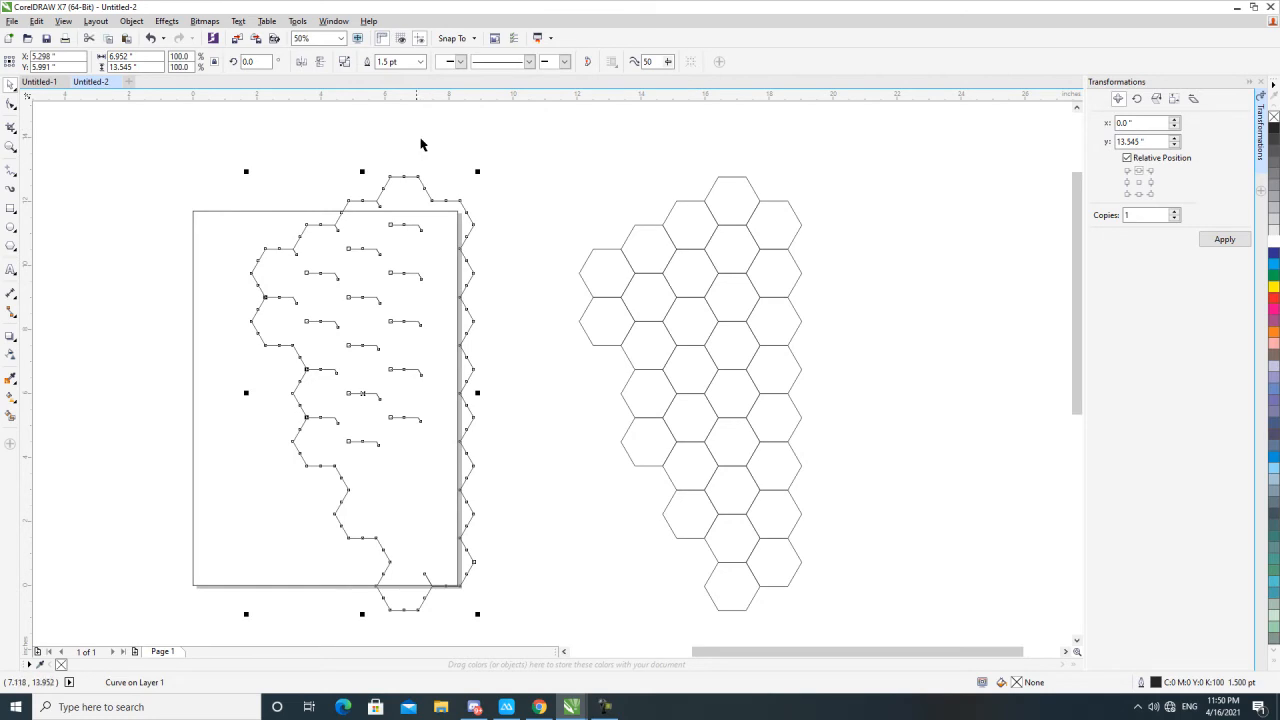
Step: Delete the stray line segments left inside the welded honeycomb outline
{"action": "left_click_drag", "start_coordinate": [503, 207], "coordinate": [255, 531]}
{"action": "key", "text": "Delete"}
{"action": "scroll", "coordinate": [471, 312], "scroll_direction": "down", "scroll_amount": 2}
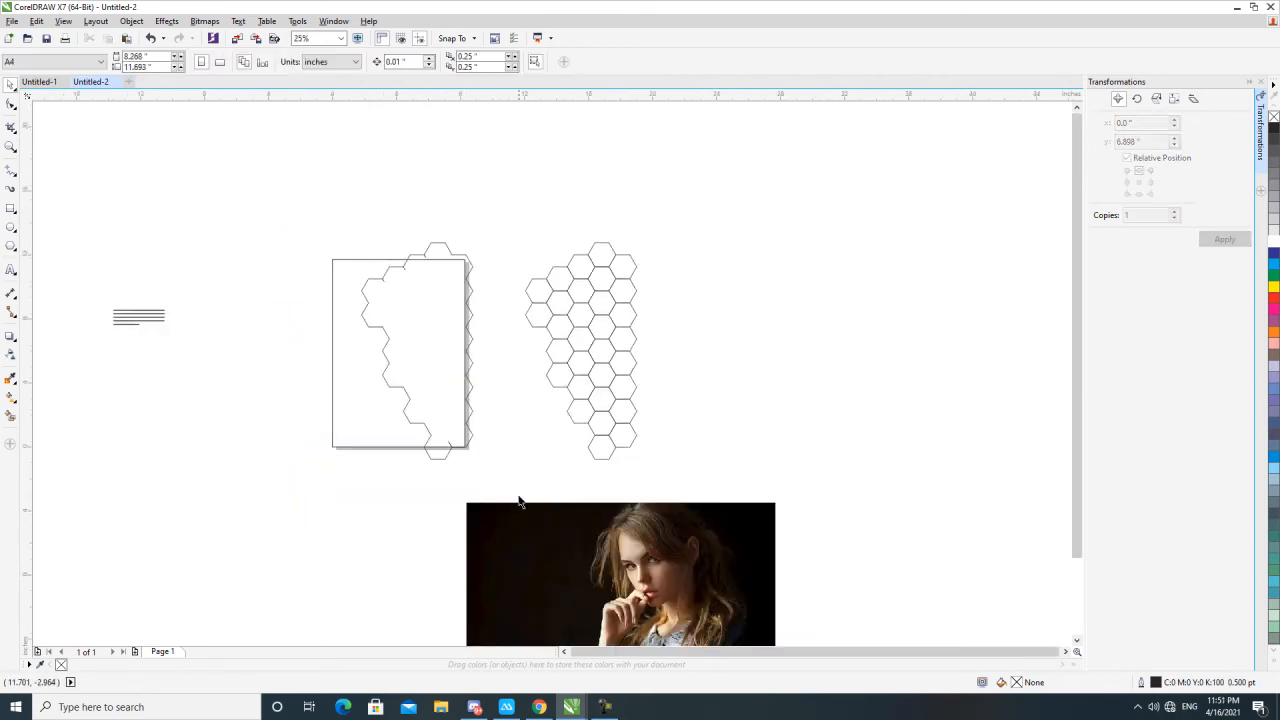
Step: Move the portrait photo over the page and PowerClip it inside the welded honeycomb outline
{"action": "left_click_drag", "start_coordinate": [500, 527], "coordinate": [590, 221]}
{"action": "scroll", "coordinate": [590, 221], "scroll_direction": "up", "scroll_amount": 2}
{"action": "right_click", "coordinate": [580, 200]}
{"action": "left_click", "coordinate": [610, 211]}
{"action": "left_click", "coordinate": [343, 395]}
{"action": "scroll", "coordinate": [480, 270], "scroll_direction": "down", "scroll_amount": 2}
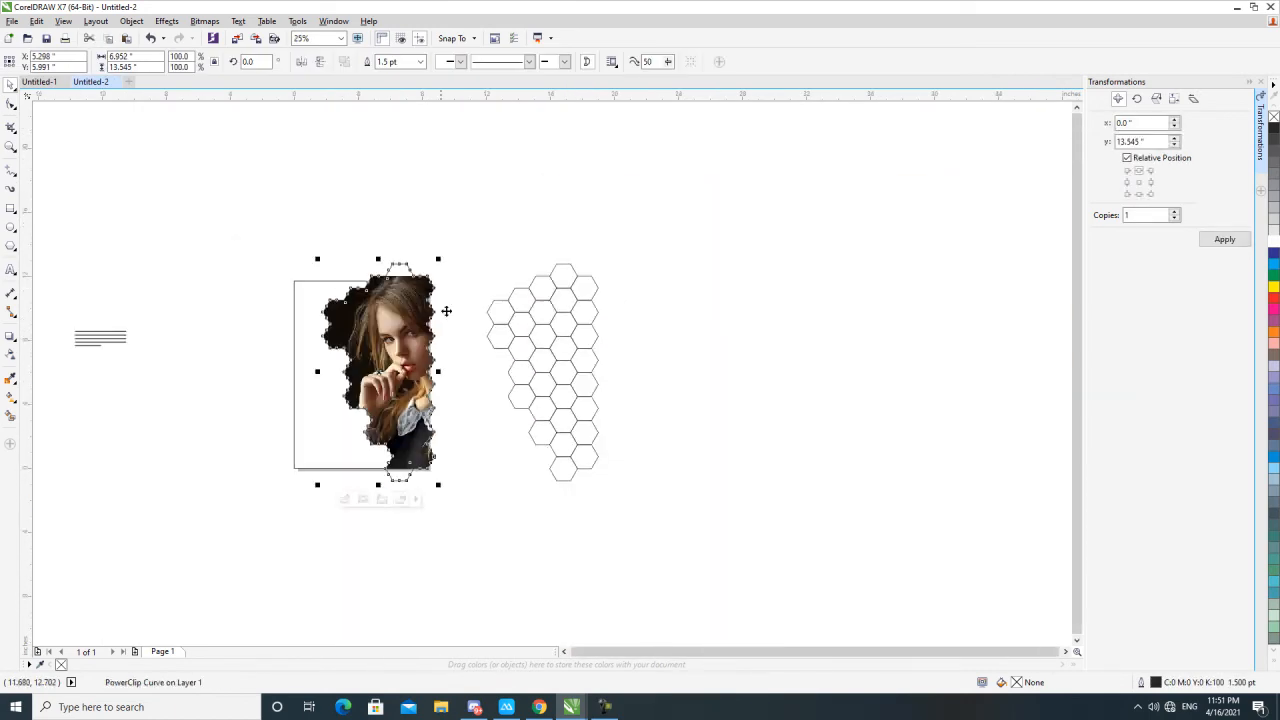
Step: Edit the PowerClip contents to shift the photo slightly left within the honeycomb outline, then finish editing
{"action": "double_click", "coordinate": [404, 358]}
{"action": "scroll", "coordinate": [407, 305], "scroll_direction": "up", "scroll_amount": 1}
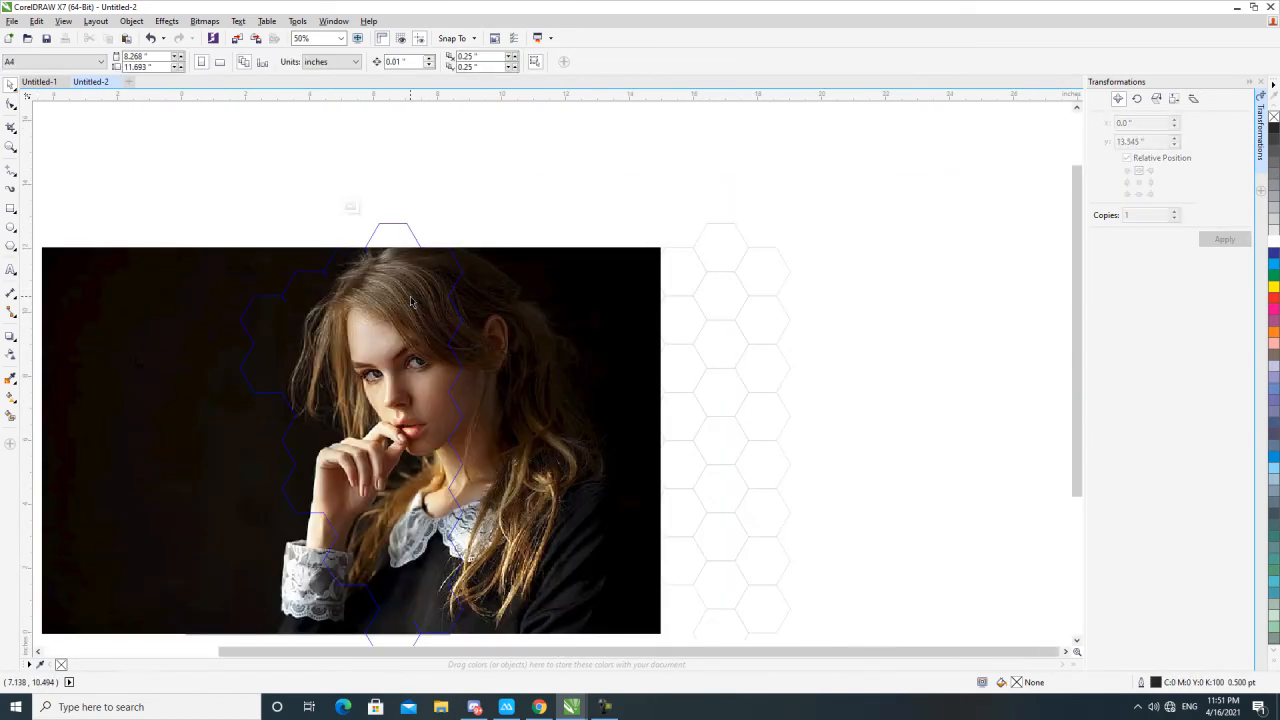
{"action": "left_click", "coordinate": [419, 299]}
{"action": "left_click_drag", "start_coordinate": [419, 299], "coordinate": [405, 299]}
{"action": "left_click", "coordinate": [583, 183], "text": "ctrl"}
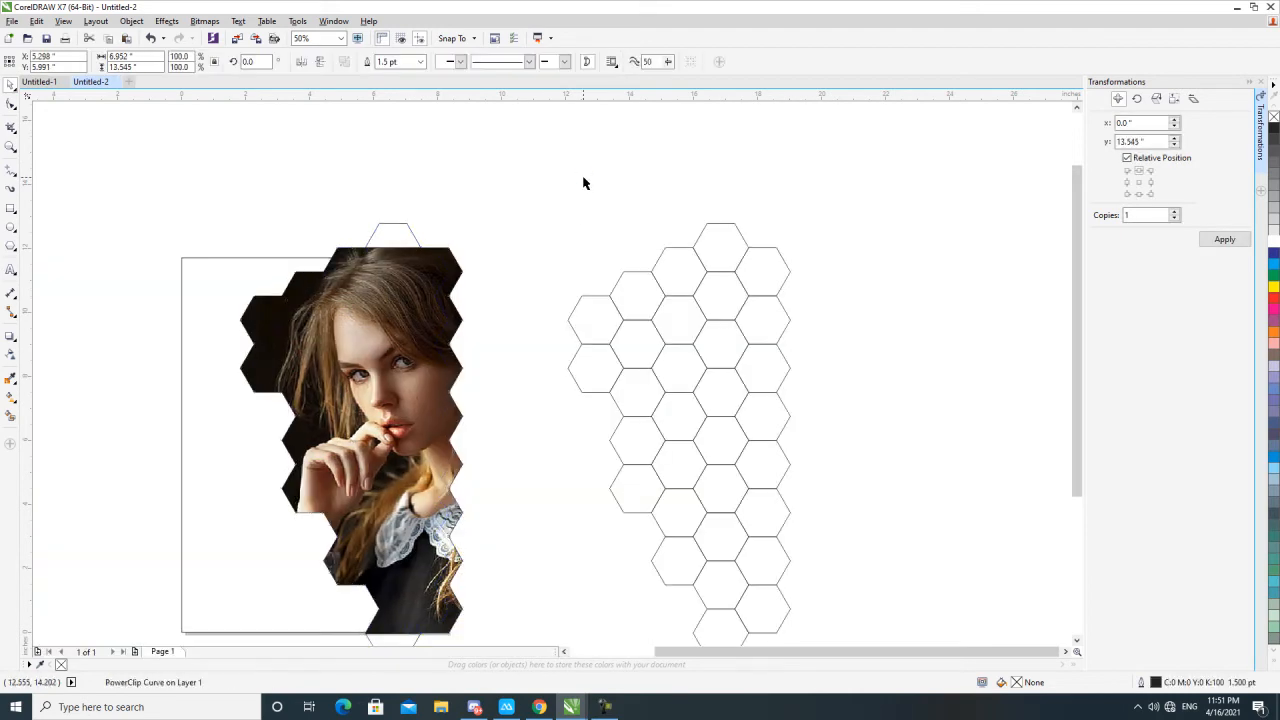
Step: PowerClip the photo-filled honeycomb shape inside the page-sized rectangle
{"action": "left_click", "coordinate": [583, 184]}
{"action": "scroll", "coordinate": [584, 185], "scroll_direction": "down", "scroll_amount": 1}
{"action": "left_click", "coordinate": [521, 231]}
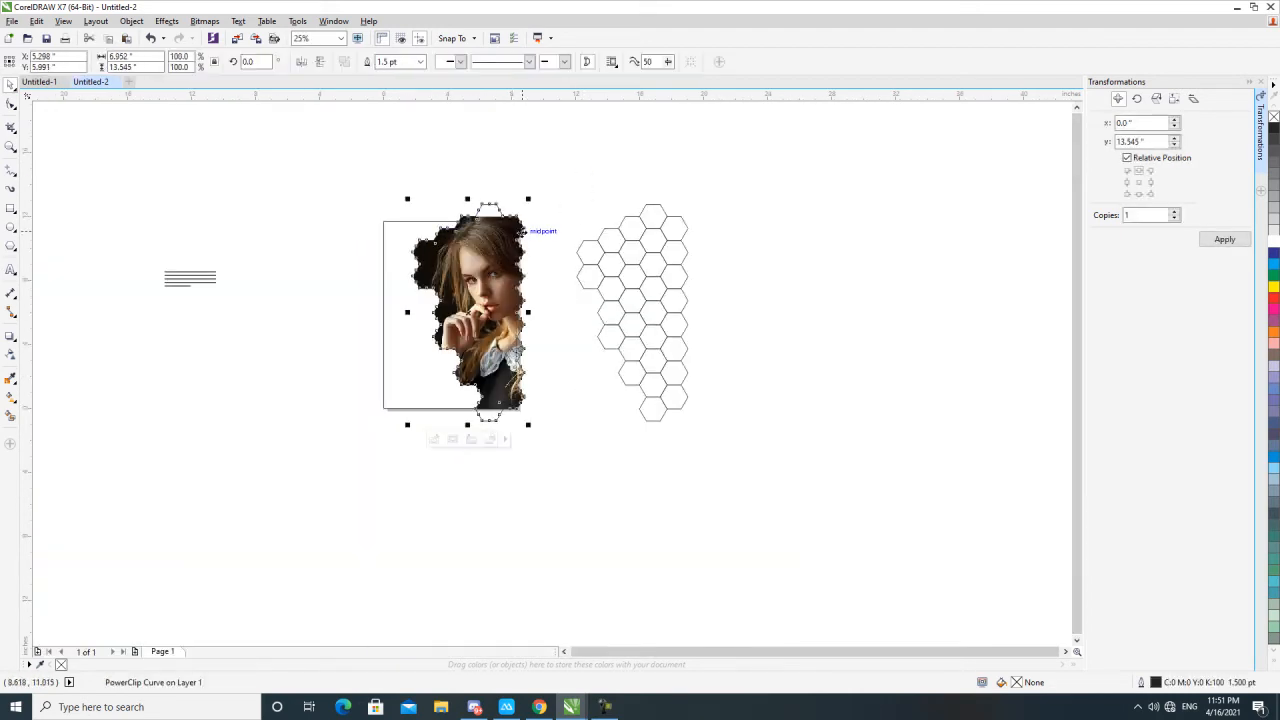
{"action": "scroll", "coordinate": [521, 231], "scroll_direction": "up", "scroll_amount": 2}
{"action": "left_click", "coordinate": [543, 210]}
{"action": "scroll", "coordinate": [543, 211], "scroll_direction": "down", "scroll_amount": 1}
Step: Open the nested PowerClip contents and scale the photo down to about 18.24 by 11.40 inches
{"action": "double_click", "coordinate": [467, 256]}
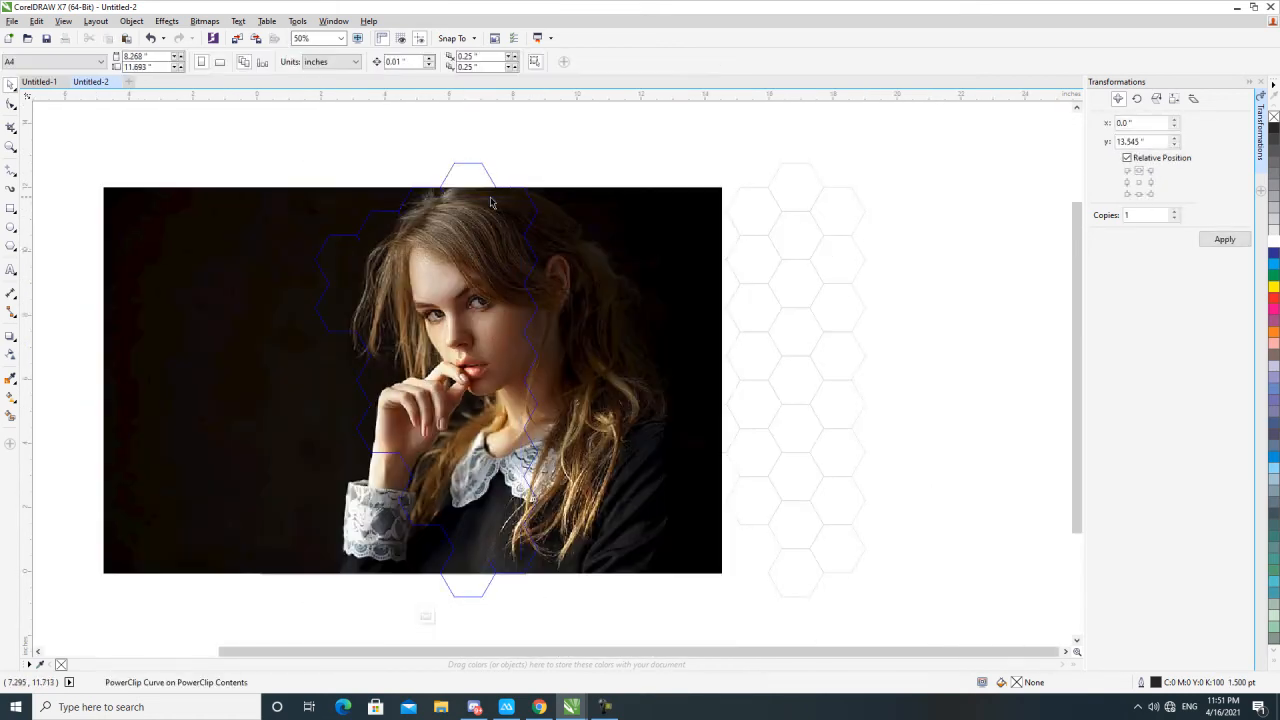
{"action": "left_click", "coordinate": [716, 192]}
{"action": "left_click_drag", "start_coordinate": [724, 183], "coordinate": [708, 188]}
{"action": "left_click", "coordinate": [603, 180], "text": "ctrl"}
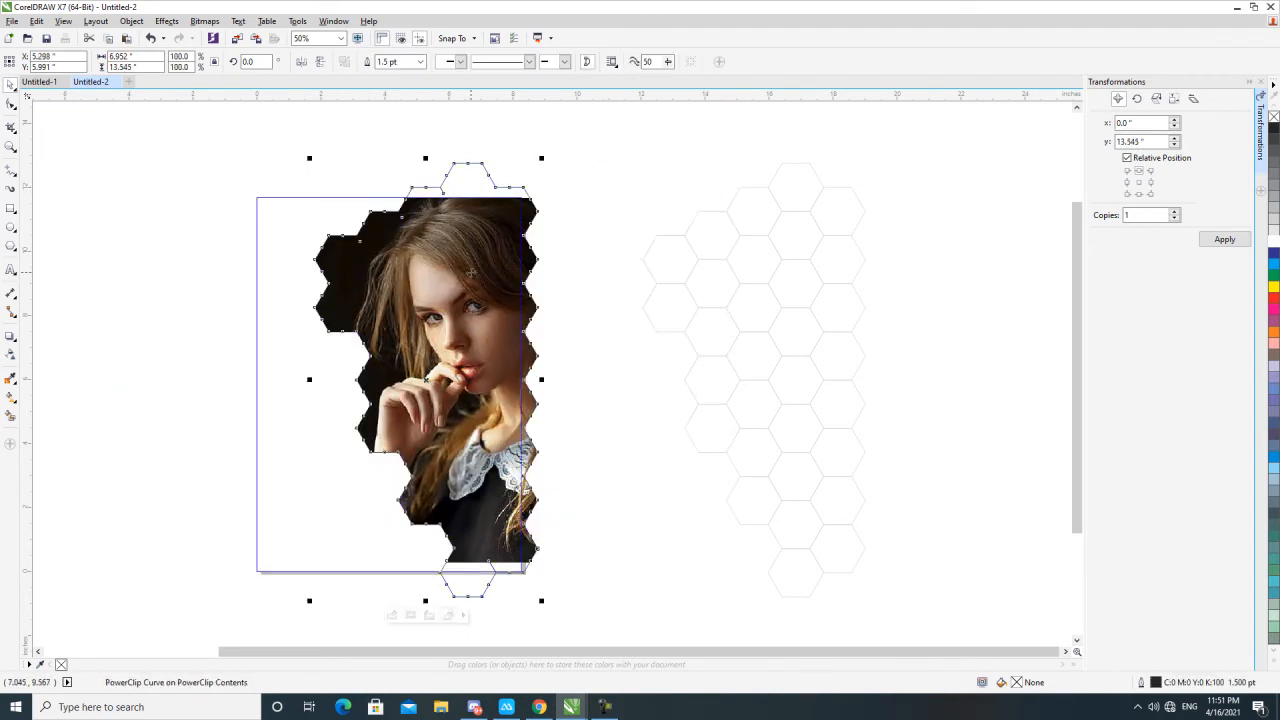
Step: Reopen the clipped photo, nudge it vertically to Y 5.84 inches and enlarge it to about 18.86 by 11.79 inches
{"action": "left_click", "coordinate": [483, 436], "text": "ctrl"}
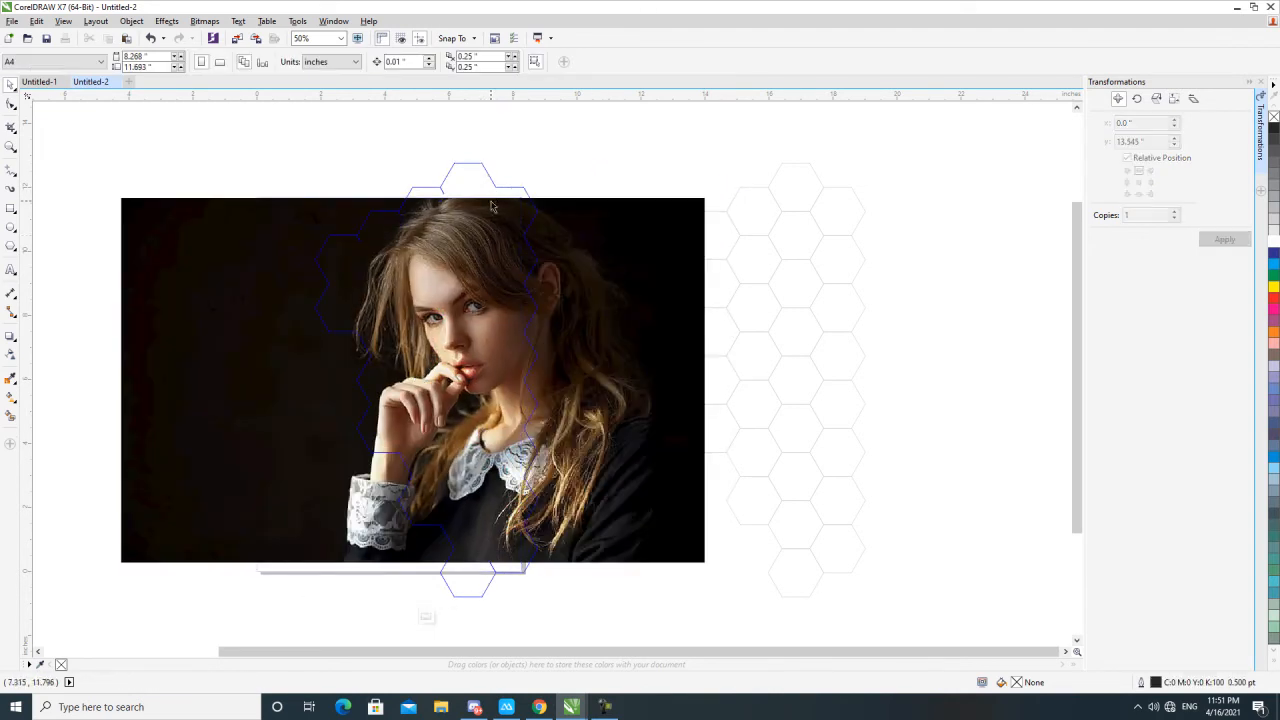
{"action": "scroll", "coordinate": [493, 201], "scroll_direction": "up", "scroll_amount": 2}
{"action": "left_click", "coordinate": [493, 223]}
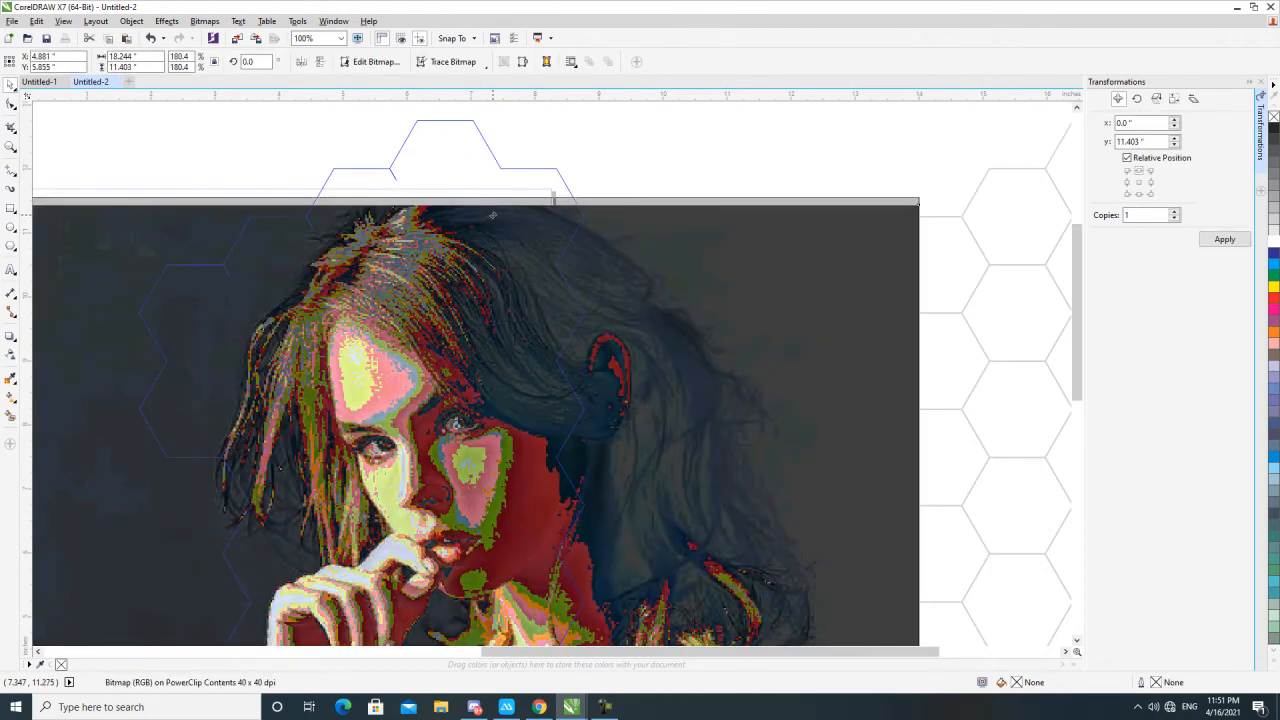
{"action": "scroll", "coordinate": [494, 250], "scroll_direction": "down", "scroll_amount": 2}
{"action": "scroll", "coordinate": [560, 590], "scroll_direction": "up", "scroll_amount": 4}
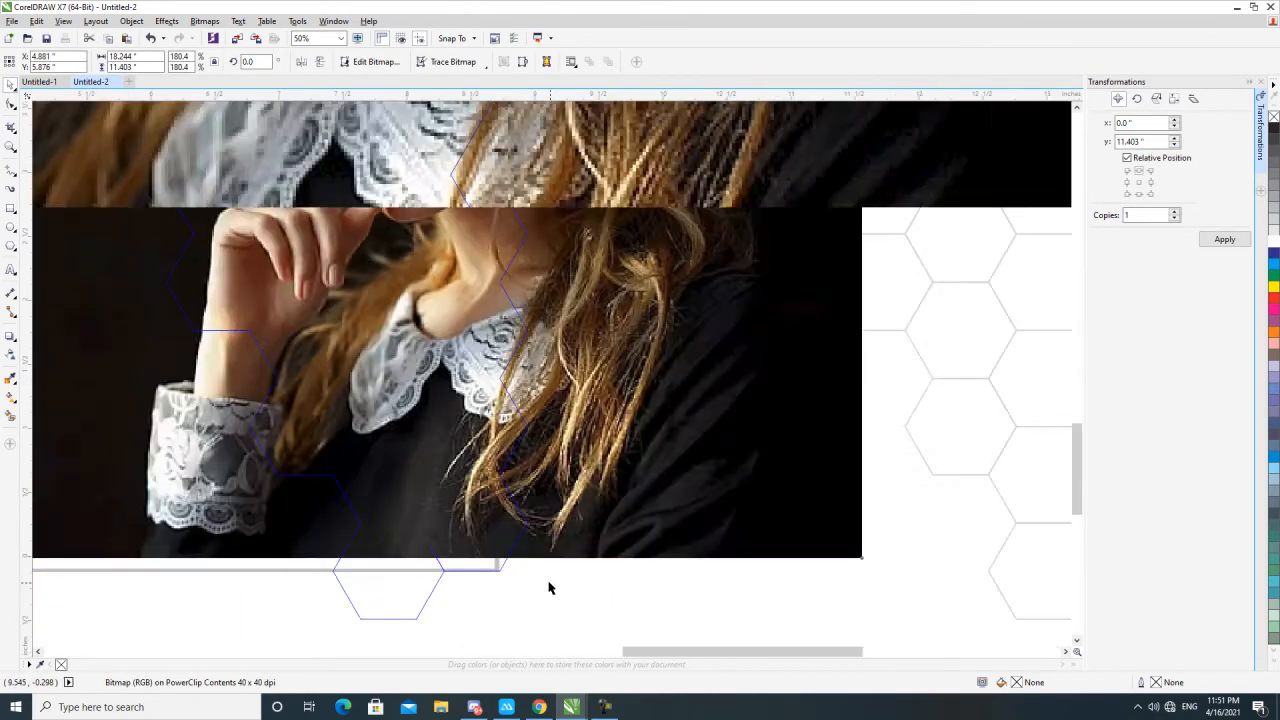
{"action": "scroll", "coordinate": [548, 472], "scroll_direction": "down", "scroll_amount": 2}
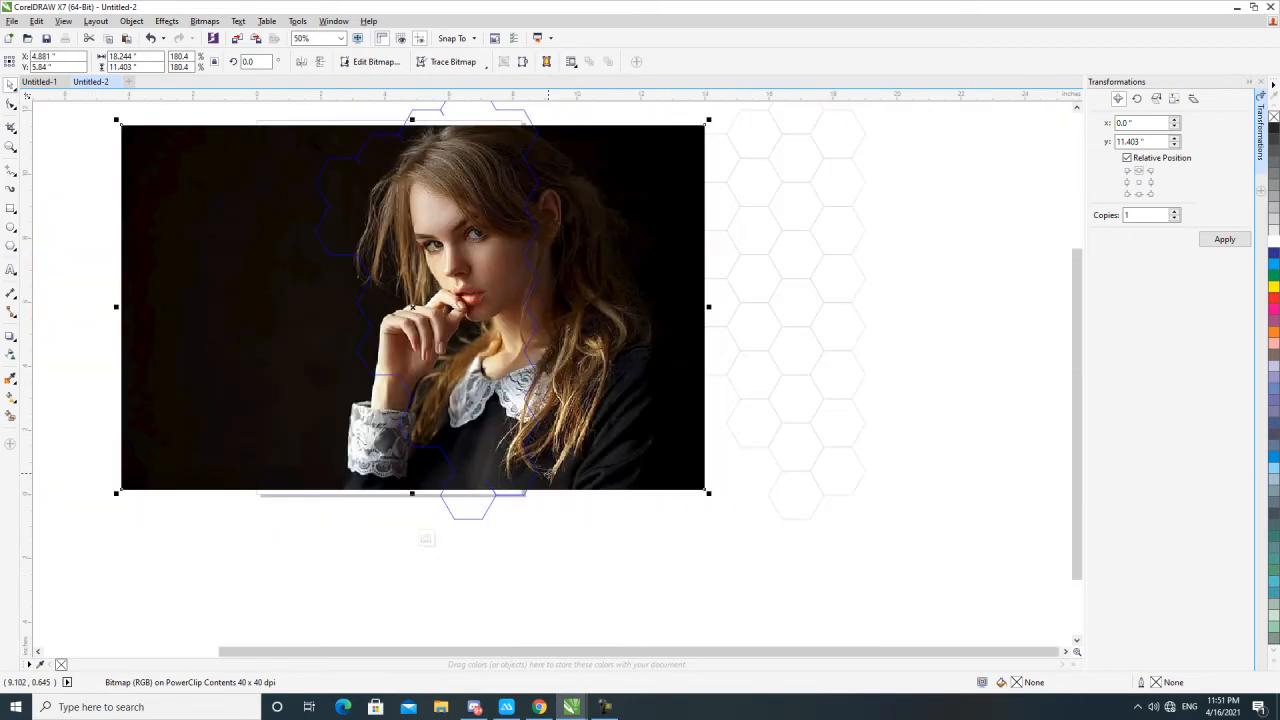
{"action": "scroll", "coordinate": [636, 490], "scroll_direction": "up", "scroll_amount": 1}
{"action": "left_click_drag", "start_coordinate": [775, 491], "coordinate": [806, 506]}
{"action": "scroll", "coordinate": [587, 512], "scroll_direction": "down", "scroll_amount": 1}
{"action": "scroll", "coordinate": [587, 512], "scroll_direction": "down", "scroll_amount": 1}
{"action": "scroll", "coordinate": [546, 372], "scroll_direction": "up", "scroll_amount": 1}
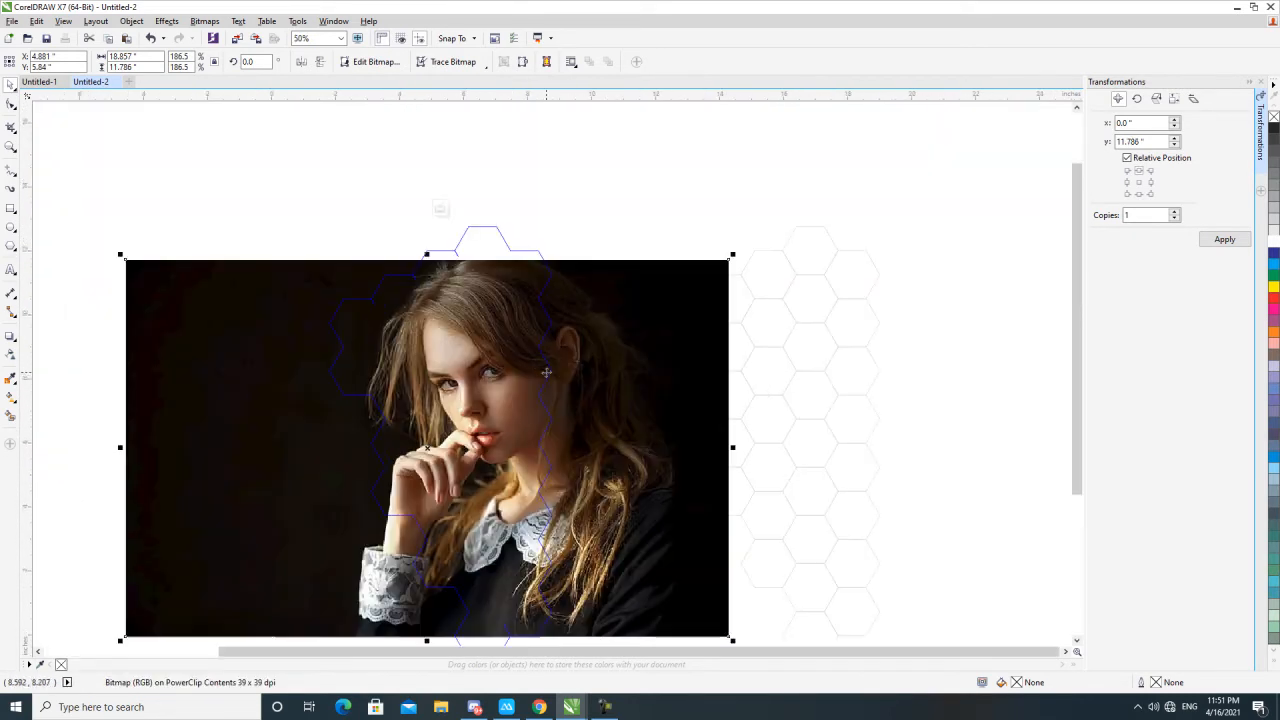
Step: Try changing the photo's color mode to CMYK Color (32-bit)
{"action": "left_click", "coordinate": [206, 21]}
{"action": "mouse_move", "coordinate": [322, 148]}
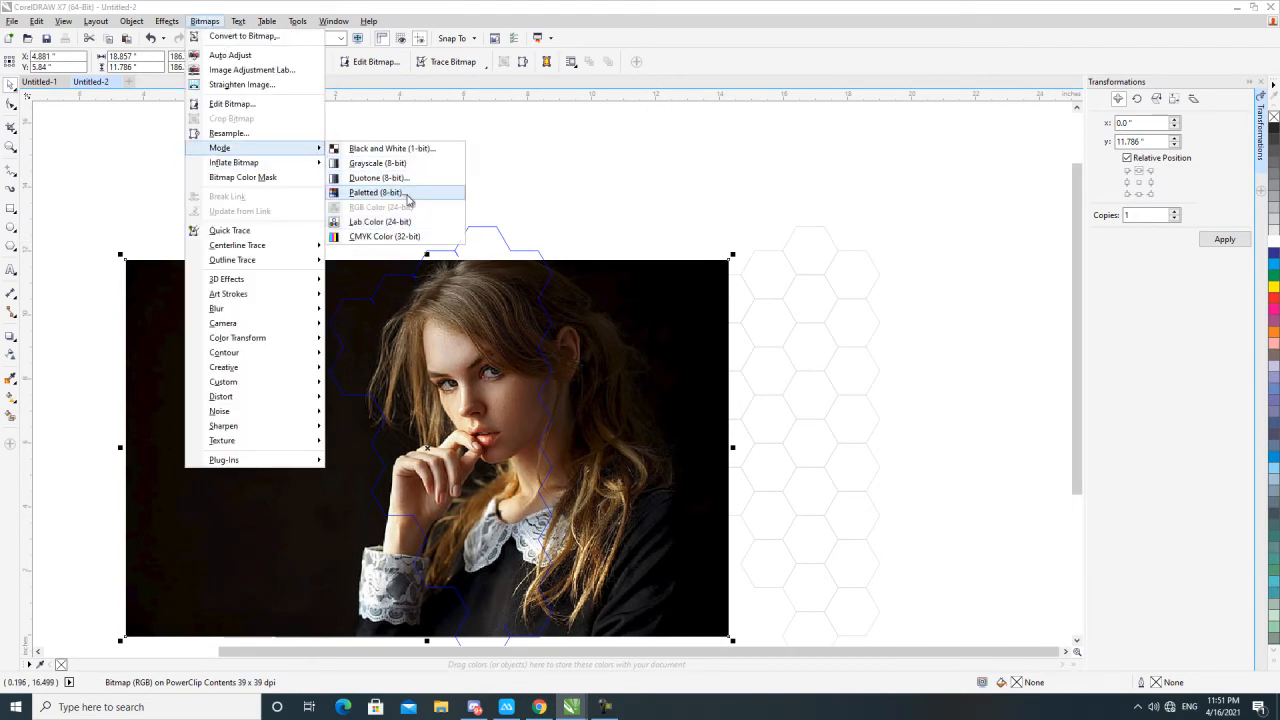
{"action": "left_click", "coordinate": [400, 236]}
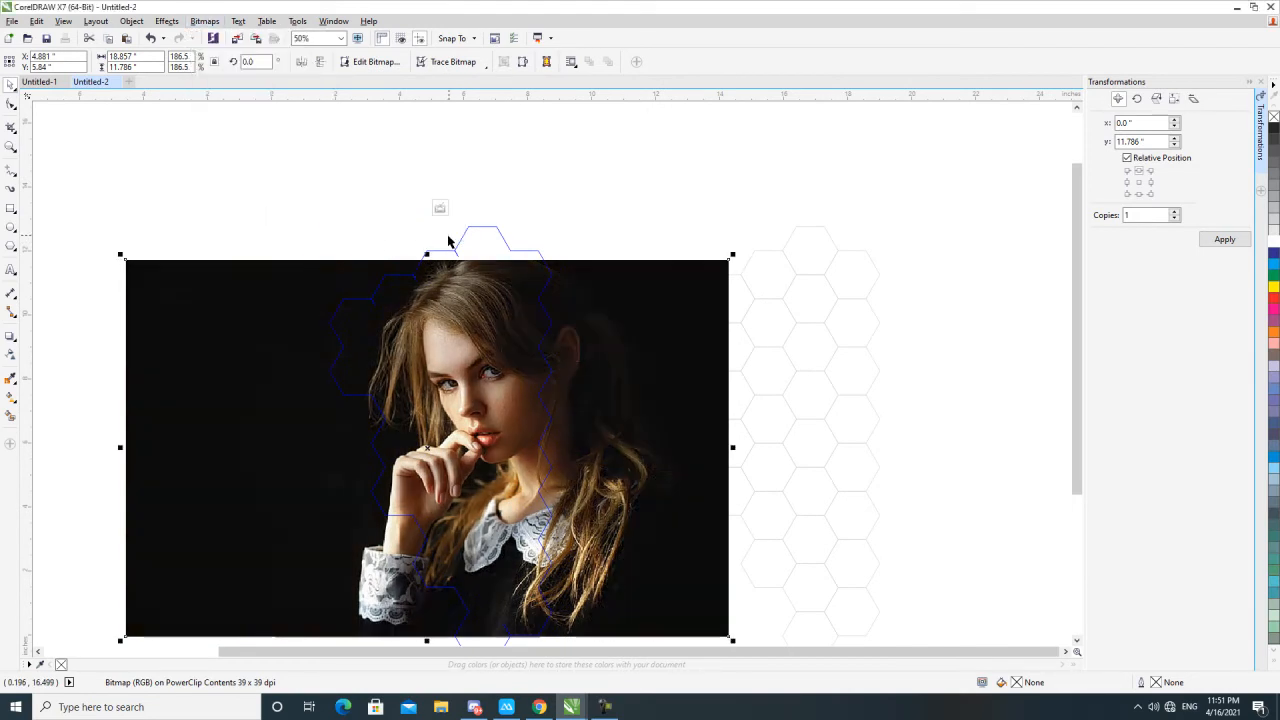
{"action": "scroll", "coordinate": [417, 126], "scroll_direction": "down", "scroll_amount": 2}
{"action": "left_click", "coordinate": [238, 21]}
Step: Convert the photo to a 300 dpi RGB Color (24-bit) bitmap and finish editing the honeycomb shape's contents
{"action": "left_click", "coordinate": [205, 21]}
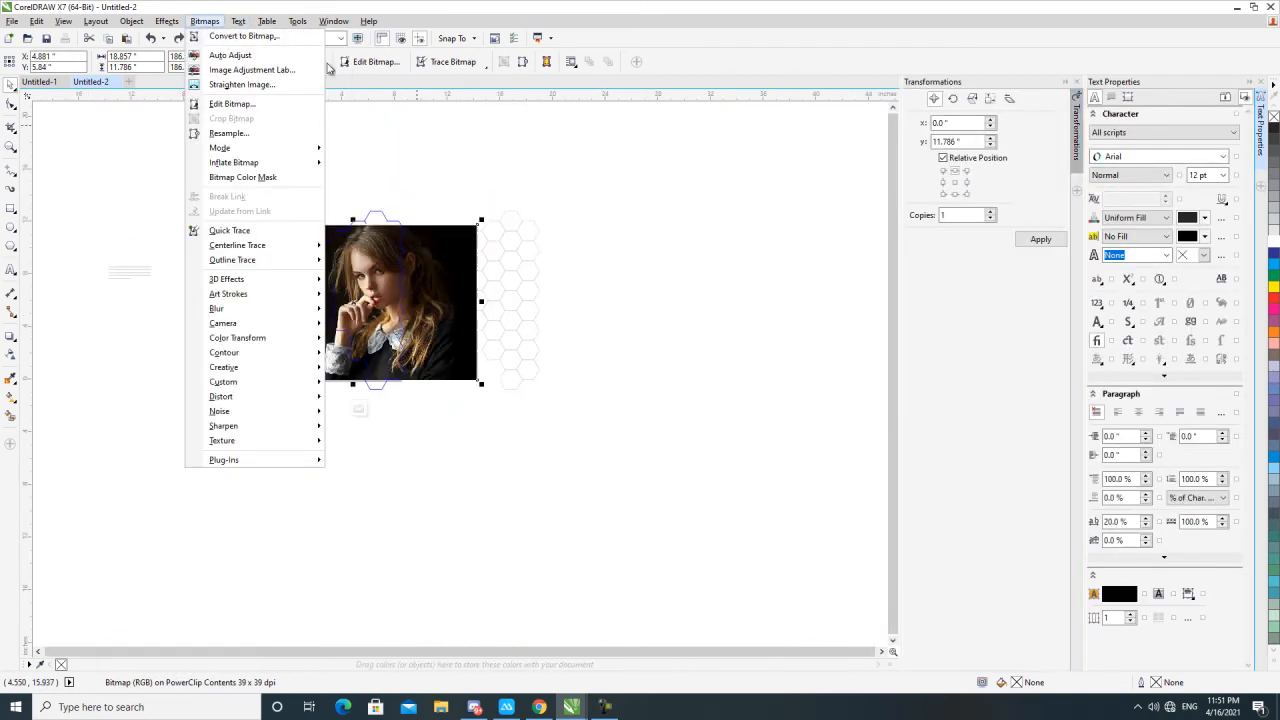
{"action": "left_click", "coordinate": [290, 40]}
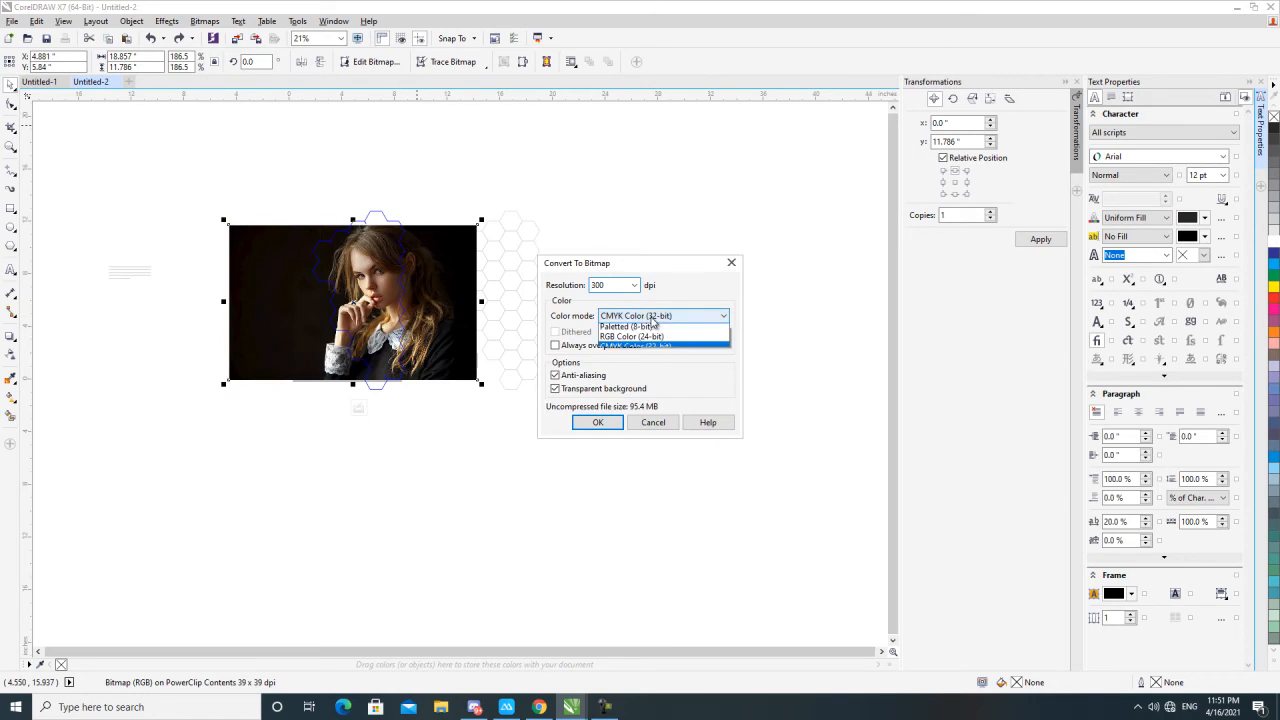
{"action": "left_click", "coordinate": [650, 316]}
{"action": "left_click", "coordinate": [660, 369]}
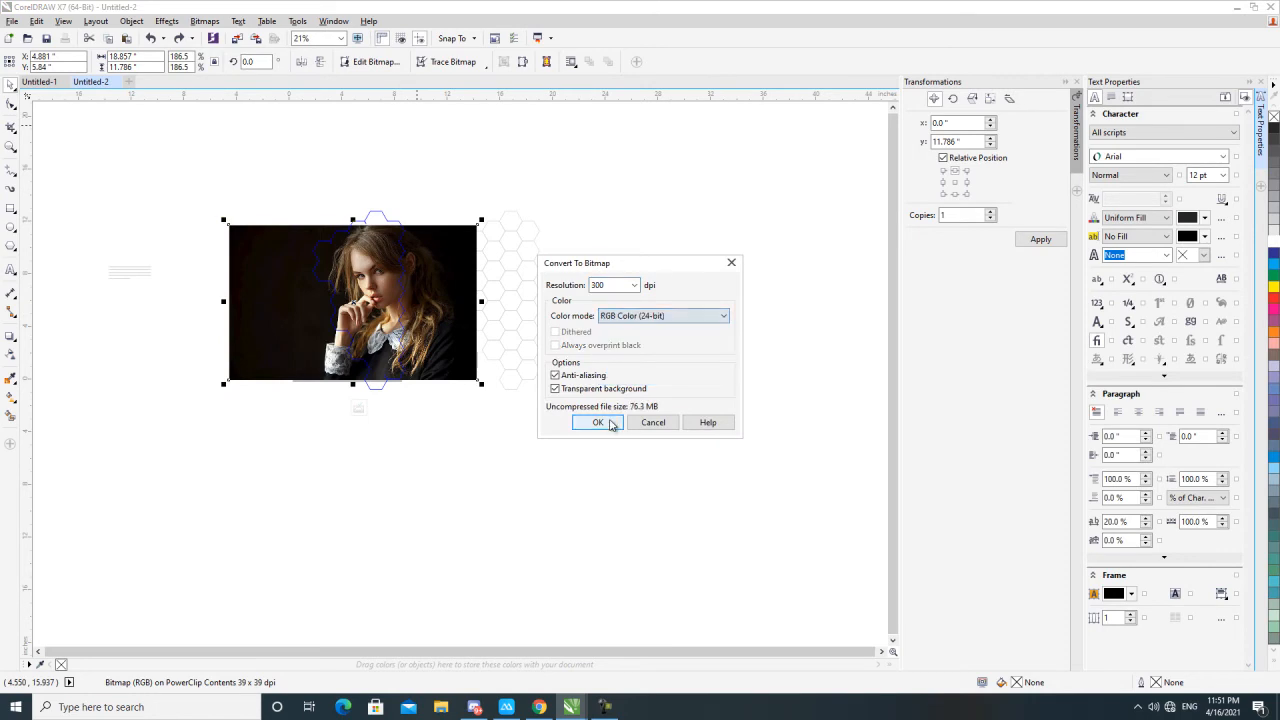
{"action": "left_click", "coordinate": [610, 421]}
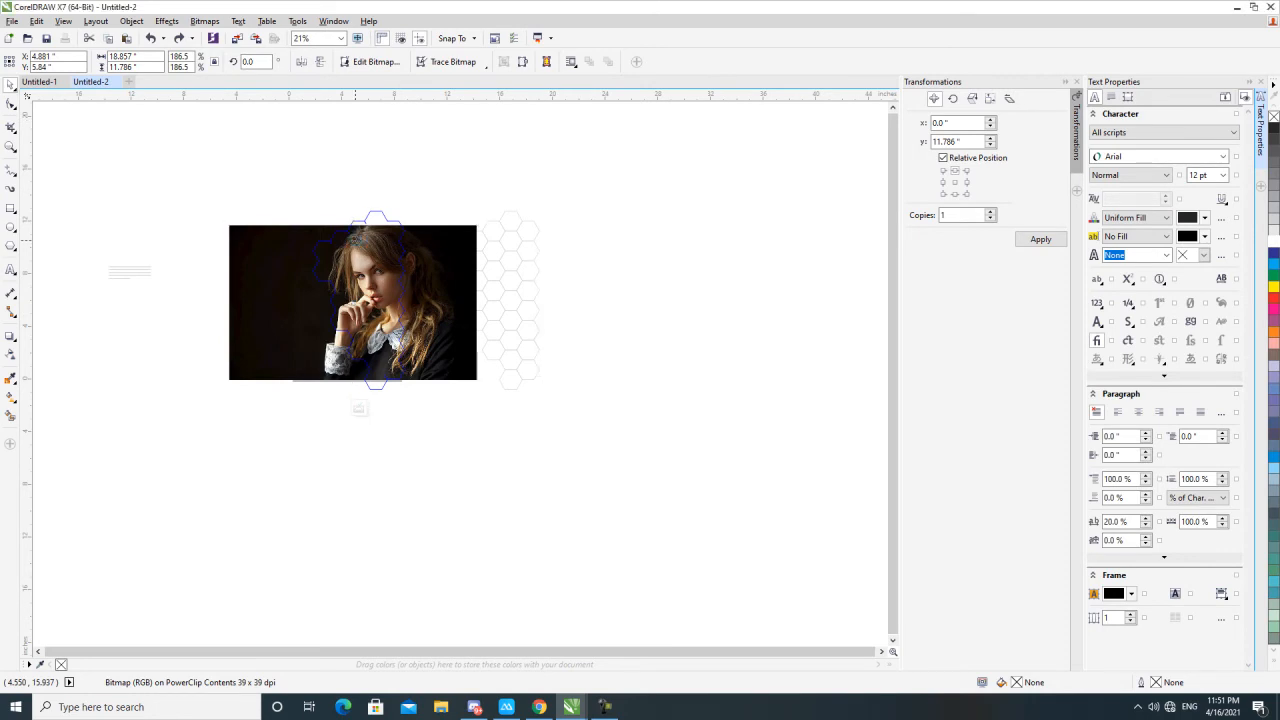
{"action": "scroll", "coordinate": [356, 245], "scroll_direction": "up", "scroll_amount": 3}
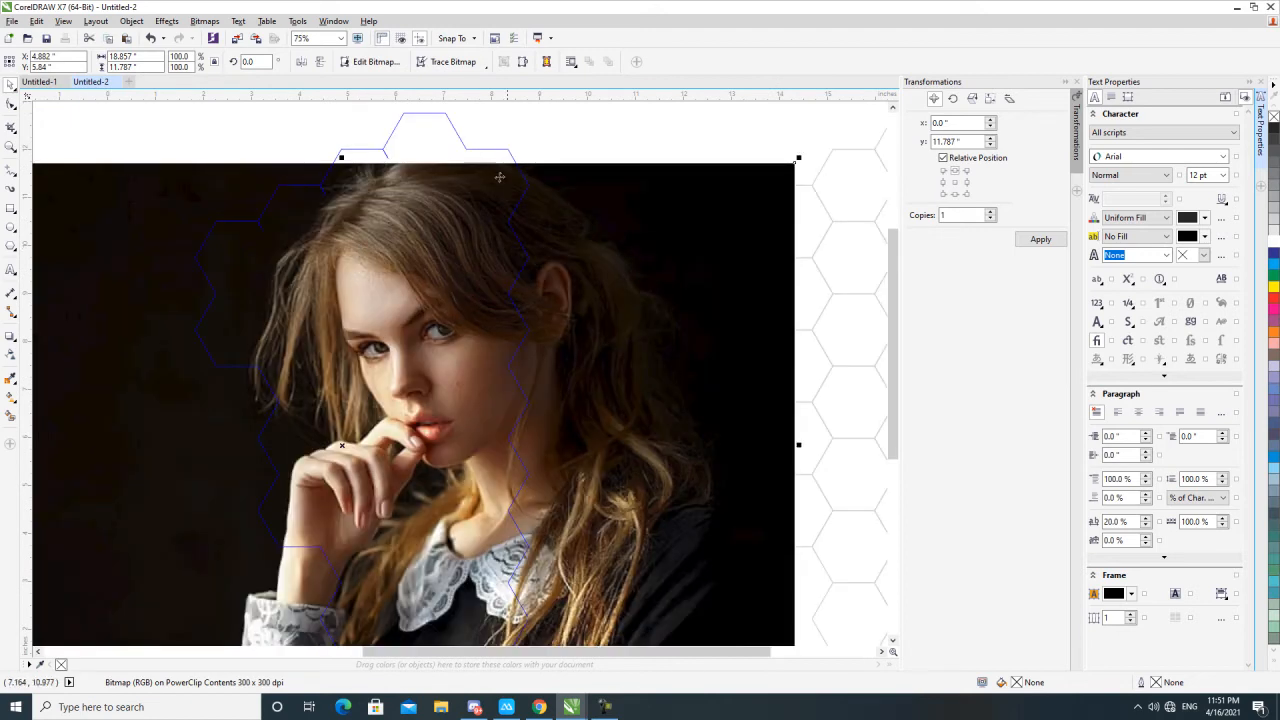
{"action": "left_click", "coordinate": [566, 205], "text": "ctrl"}
{"action": "scroll", "coordinate": [566, 205], "scroll_direction": "down", "scroll_amount": 2}
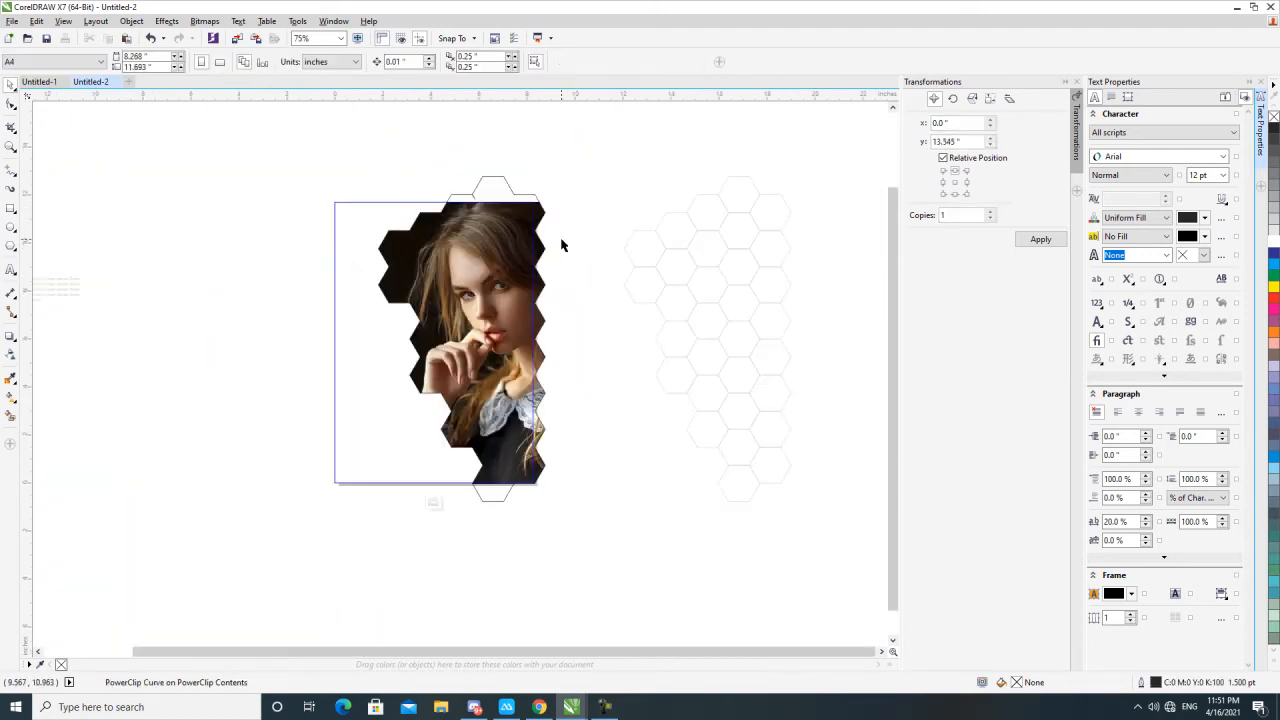
Step: Copy the spare honeycomb group into the page rectangle's PowerClip and align it over the photo-filled shape
{"action": "left_click", "coordinate": [620, 208], "text": "ctrl"}
{"action": "left_click_drag", "start_coordinate": [603, 141], "coordinate": [880, 560]}
{"action": "left_click_drag", "start_coordinate": [752, 378], "coordinate": [508, 288]}
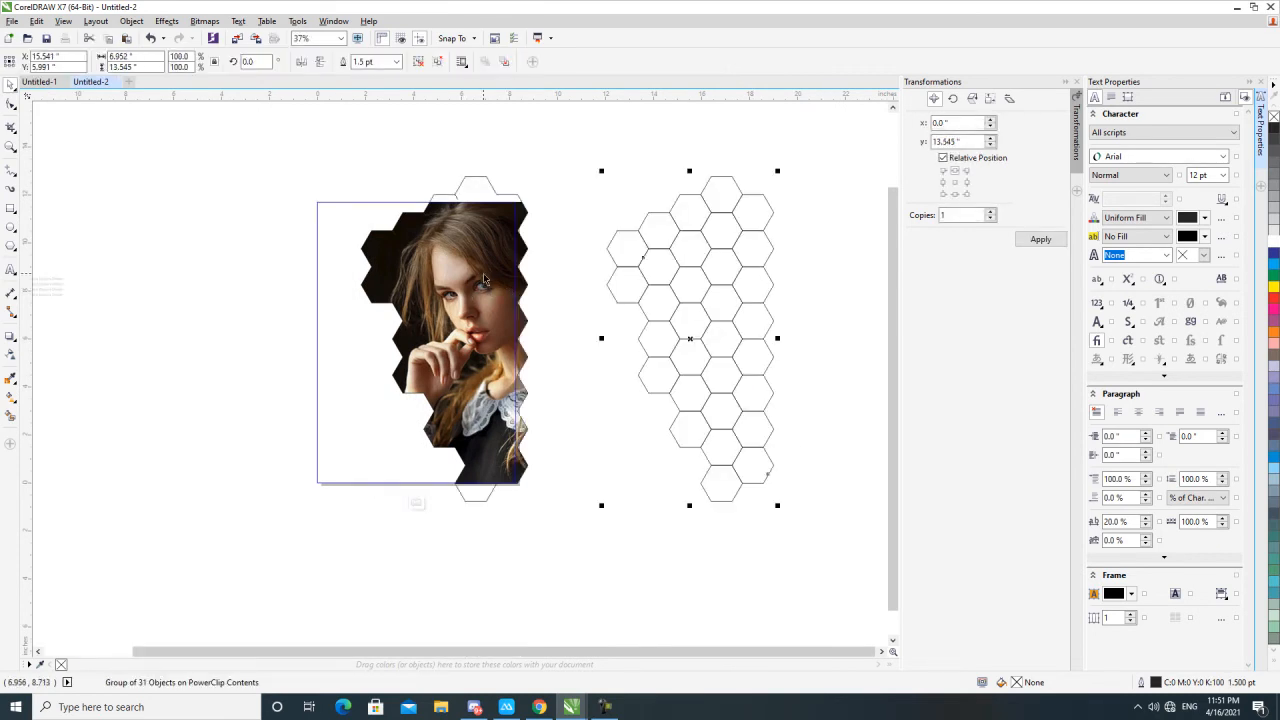
{"action": "left_click", "coordinate": [486, 280], "text": "shift"}
{"action": "key", "text": "c"}
{"action": "left_click", "coordinate": [604, 283]}
Step: Give the honeycomb group over the photo a white outline 2.0 pt wide
{"action": "left_click", "coordinate": [409, 235]}
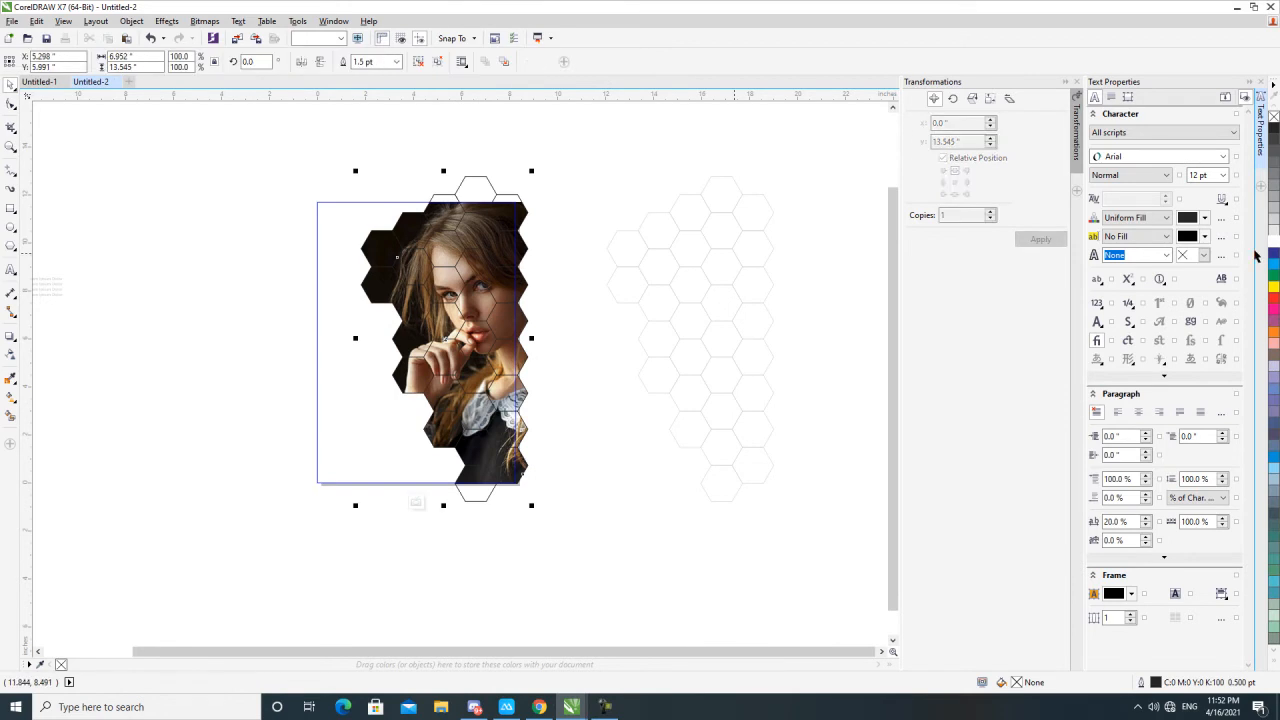
{"action": "right_click", "coordinate": [1273, 250]}
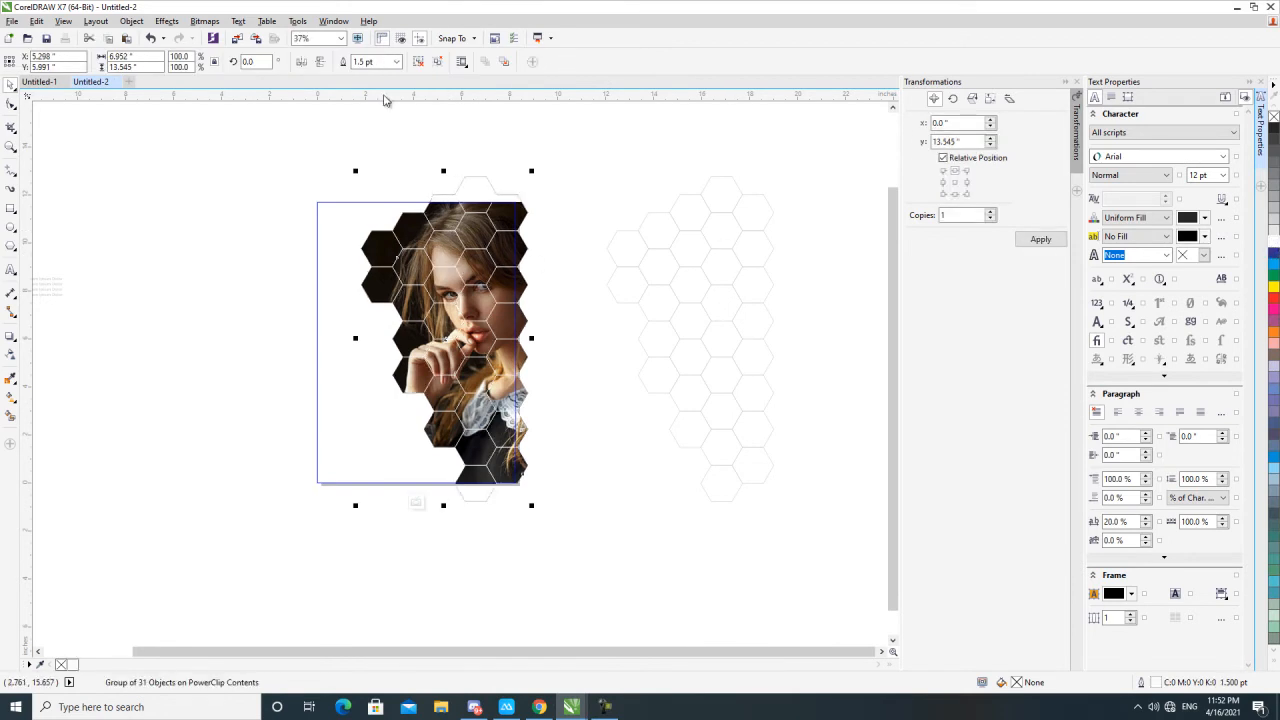
{"action": "left_click", "coordinate": [380, 61]}
{"action": "scroll", "coordinate": [470, 262], "scroll_direction": "up", "scroll_amount": 1}
{"action": "scroll", "coordinate": [465, 260], "scroll_direction": "down", "scroll_amount": 1}
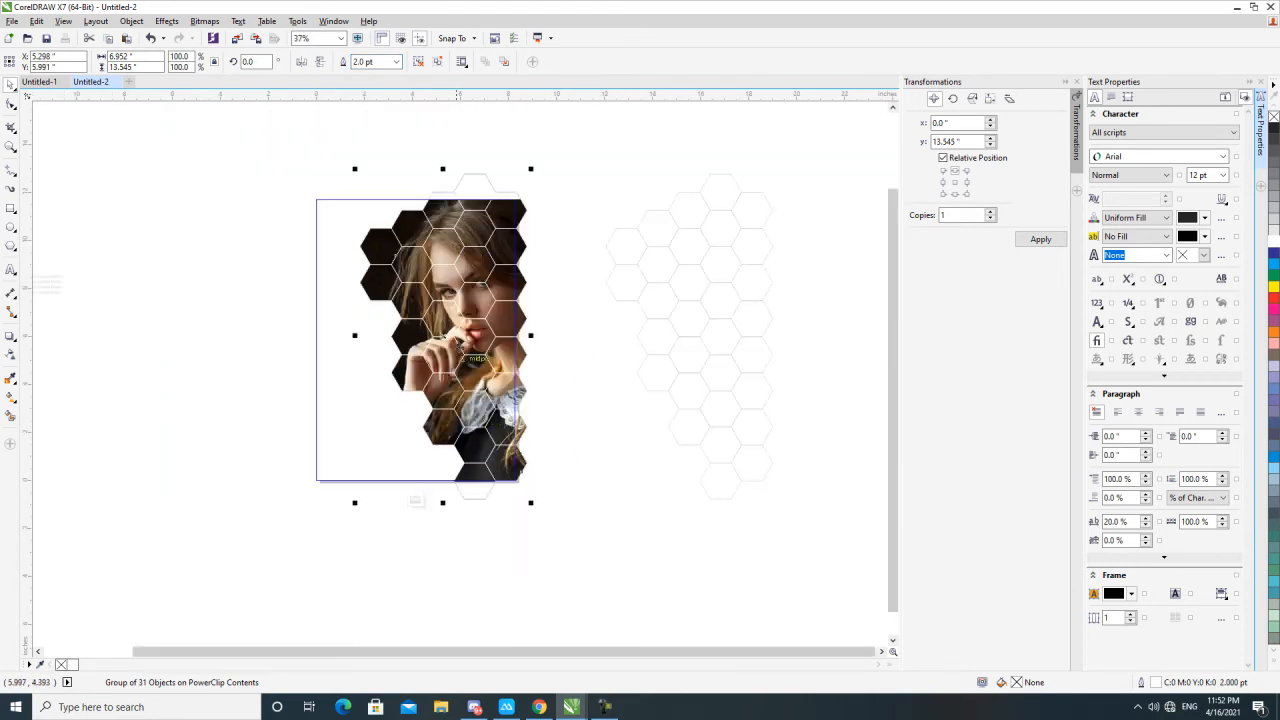
{"action": "scroll", "coordinate": [459, 257], "scroll_direction": "up", "scroll_amount": 1}
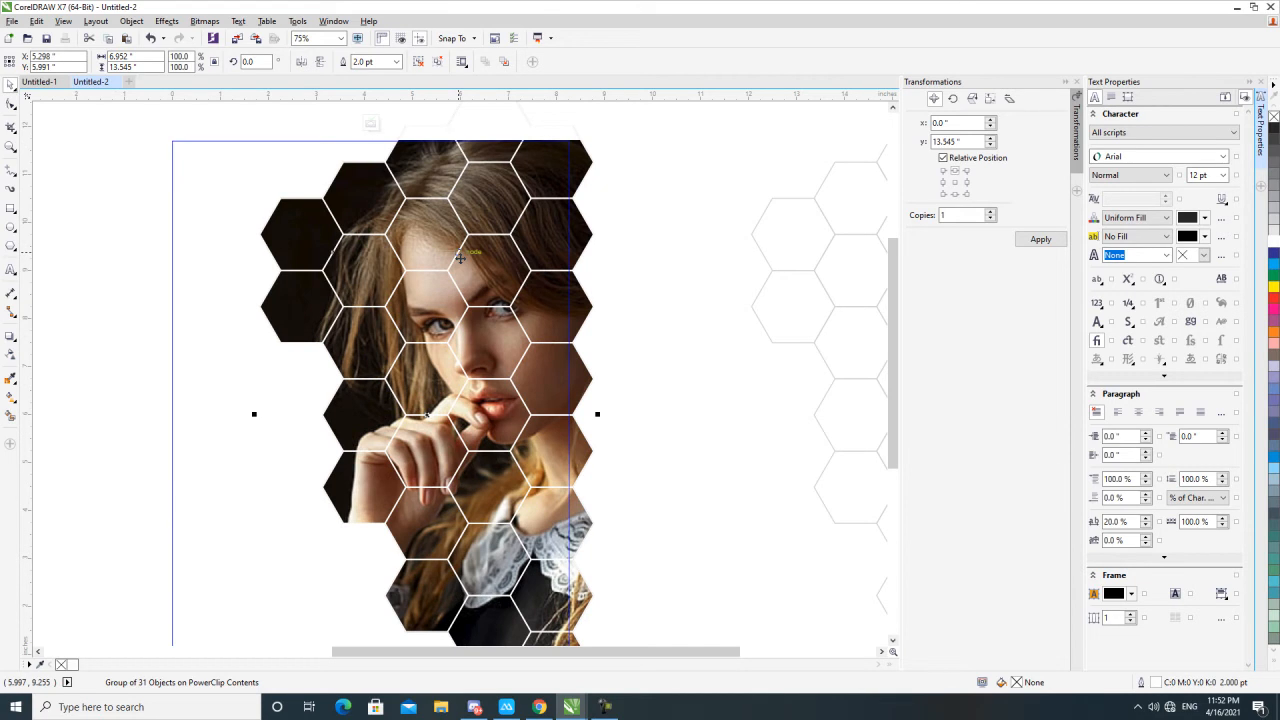
{"action": "scroll", "coordinate": [470, 330], "scroll_direction": "down", "scroll_amount": 1}
{"action": "scroll", "coordinate": [490, 420], "scroll_direction": "up", "scroll_amount": 1}
{"action": "scroll", "coordinate": [500, 458], "scroll_direction": "down", "scroll_amount": 1}
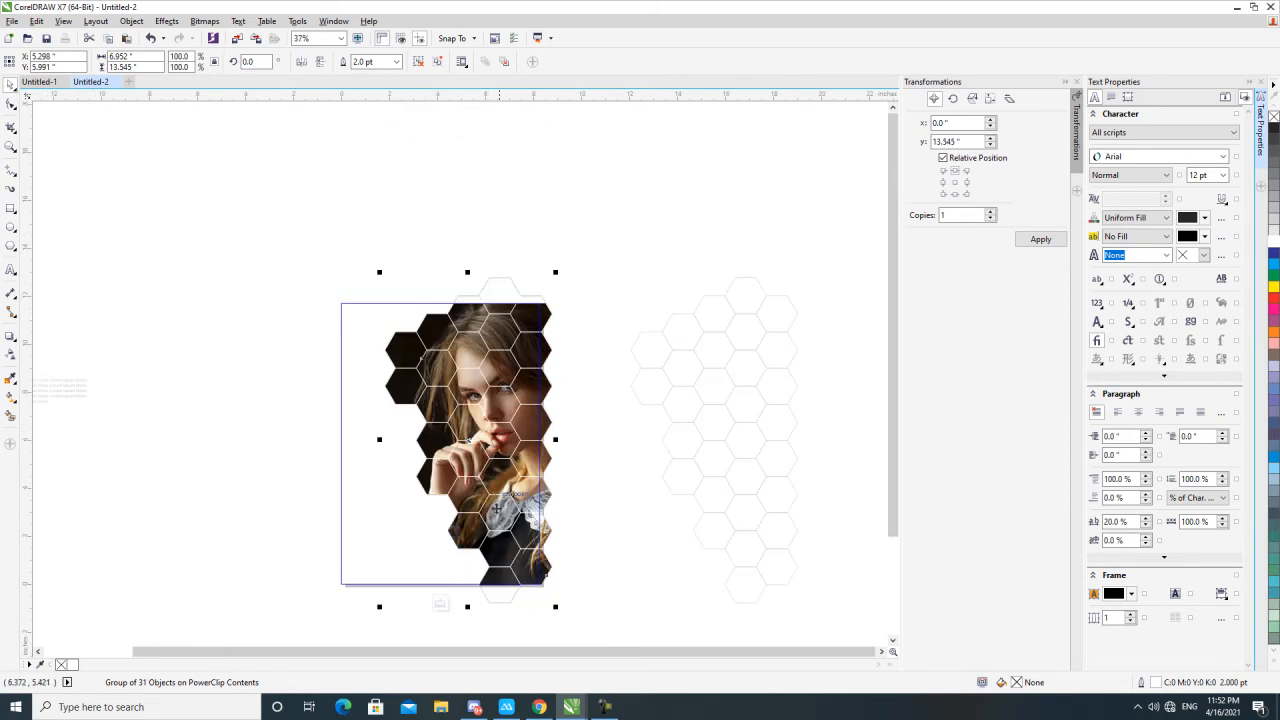
Step: Fill the lowest hexagon, the one above it and the lowest hexagon of the column to their left with orange (C0 M60 Y100 K0)
{"action": "scroll", "coordinate": [497, 587], "scroll_direction": "up", "scroll_amount": 1}
{"action": "left_click", "coordinate": [499, 580], "text": "ctrl"}
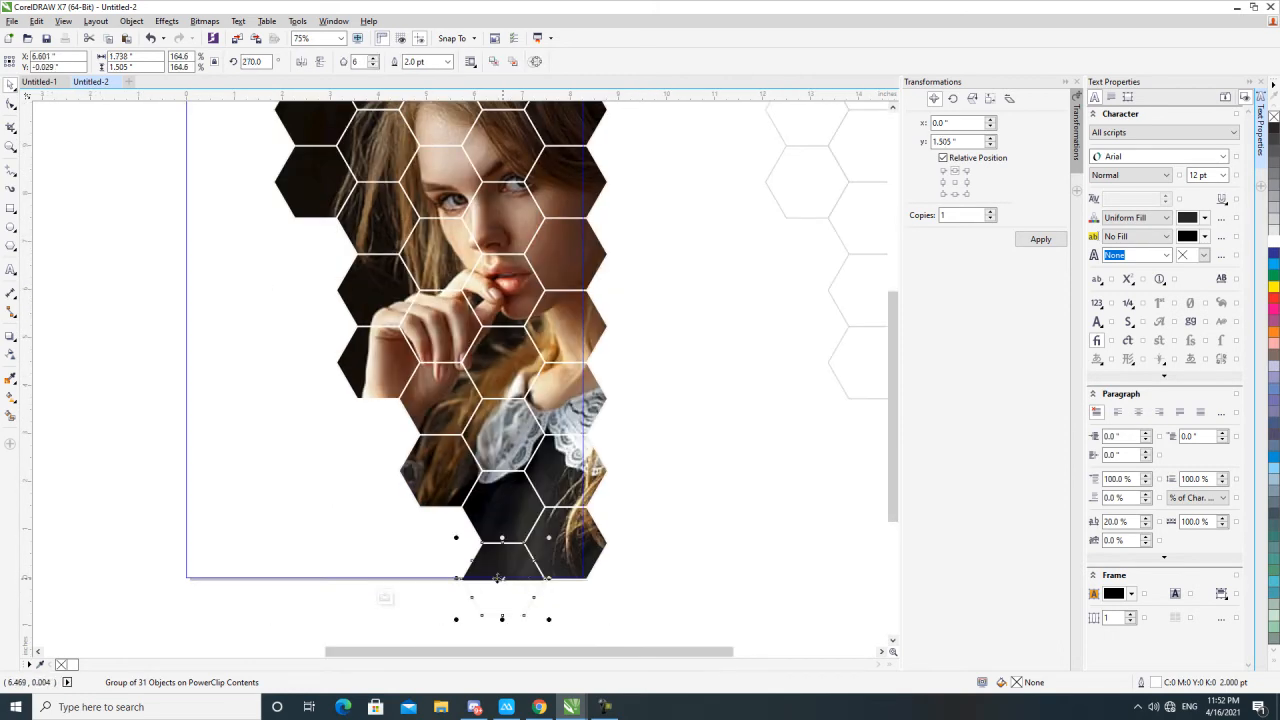
{"action": "left_click", "coordinate": [1273, 341]}
{"action": "left_click", "coordinate": [488, 510], "text": "ctrl"}
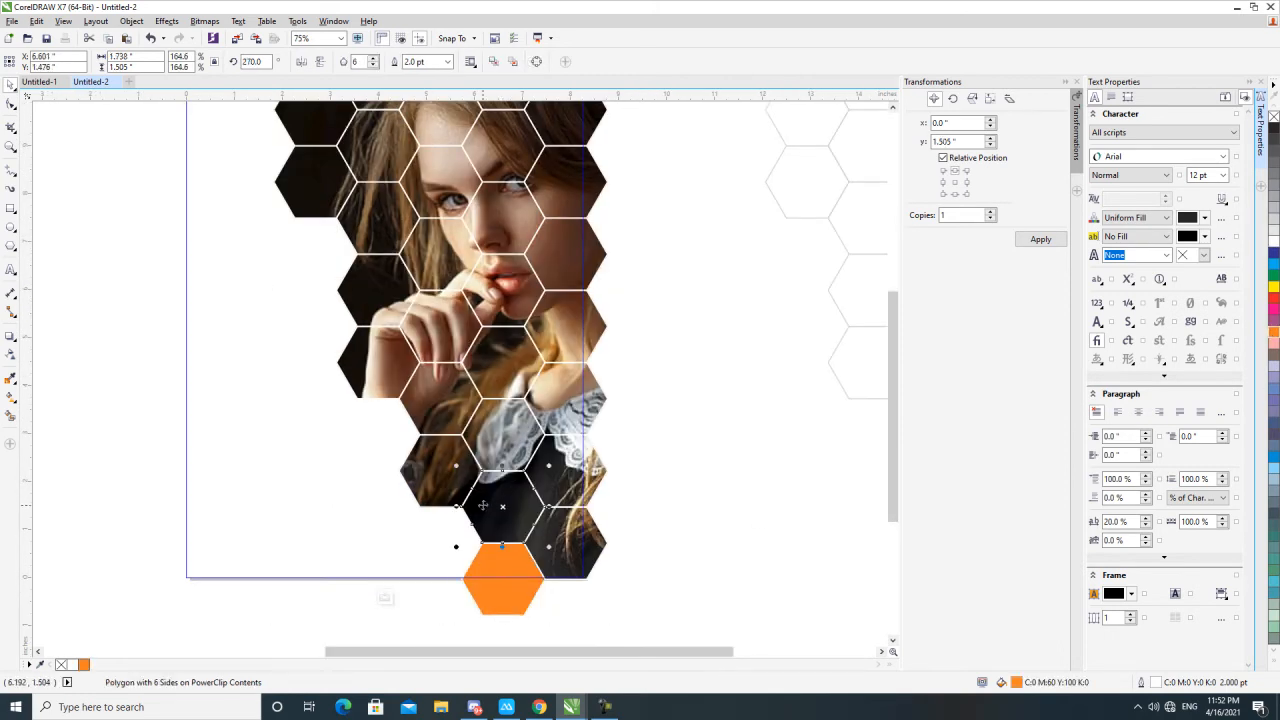
{"action": "left_click", "coordinate": [1274, 335]}
{"action": "left_click", "coordinate": [425, 477], "text": "ctrl"}
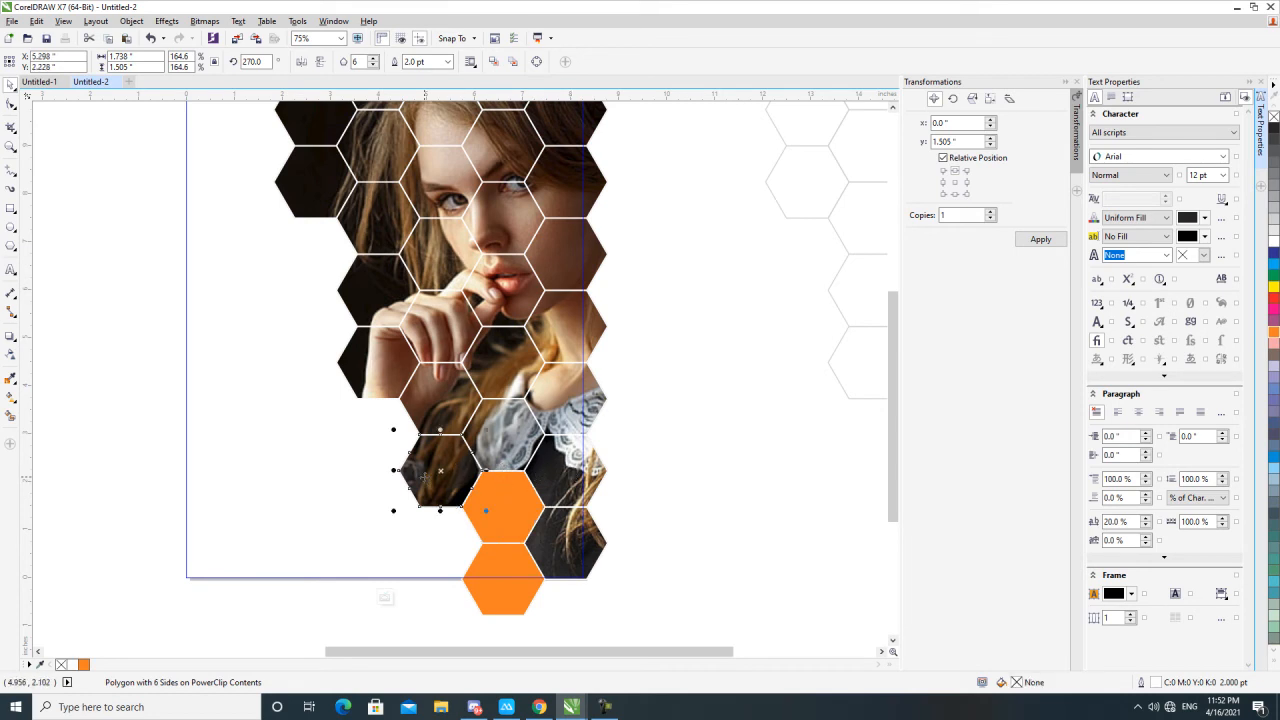
{"action": "left_click", "coordinate": [1274, 335]}
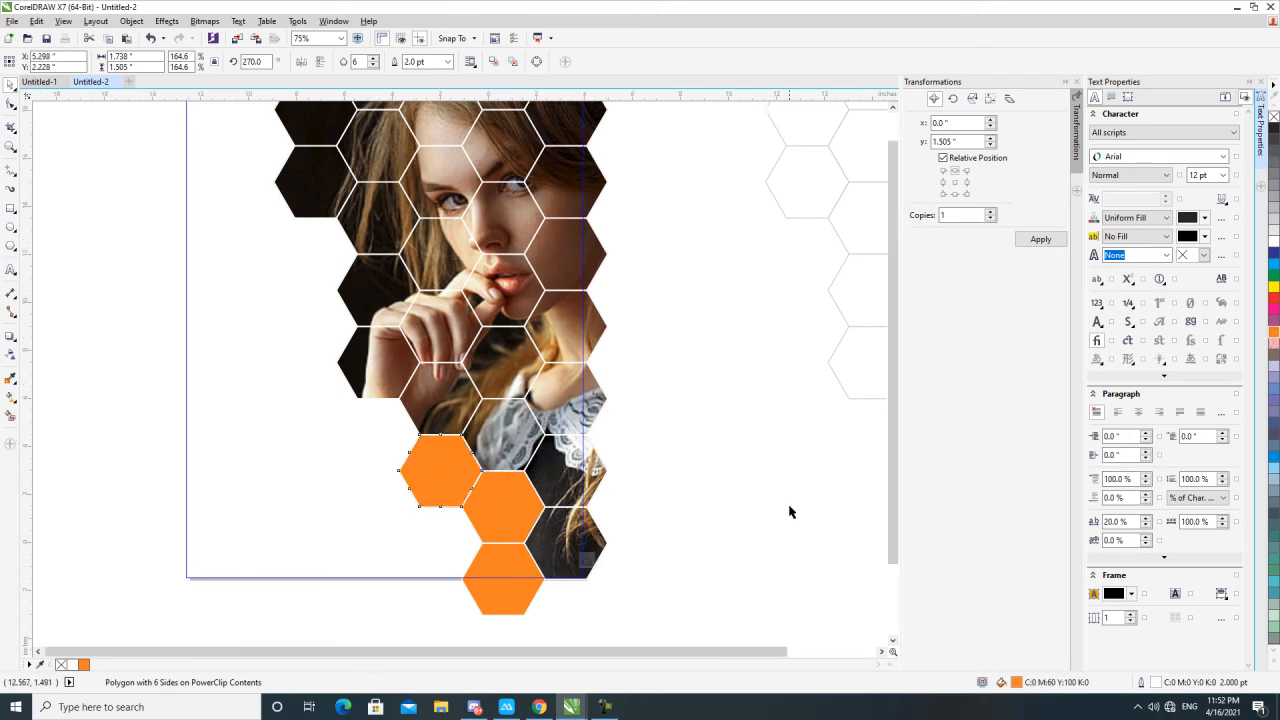
{"action": "scroll", "coordinate": [789, 512], "scroll_direction": "down", "scroll_amount": 1}
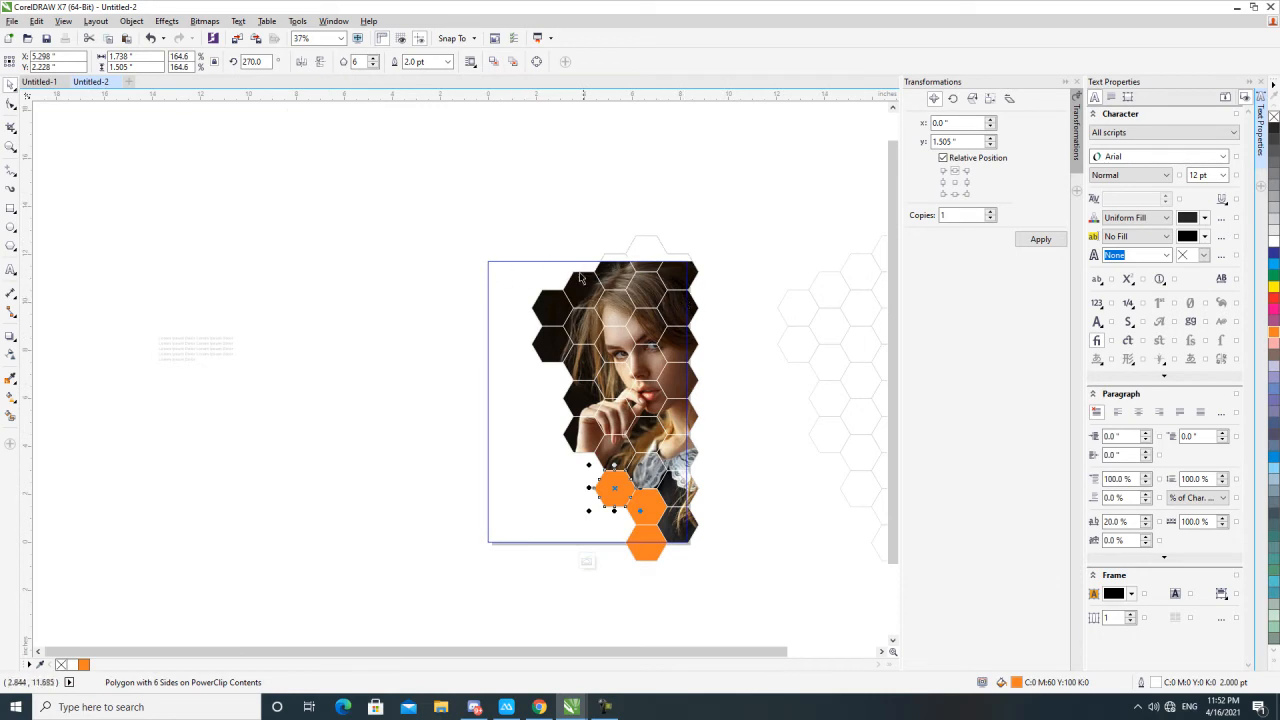
Step: Fill the top hexagon of the third column, the upper one of the leftmost column and the second one of the rightmost column with orange
{"action": "left_click", "coordinate": [1274, 333]}
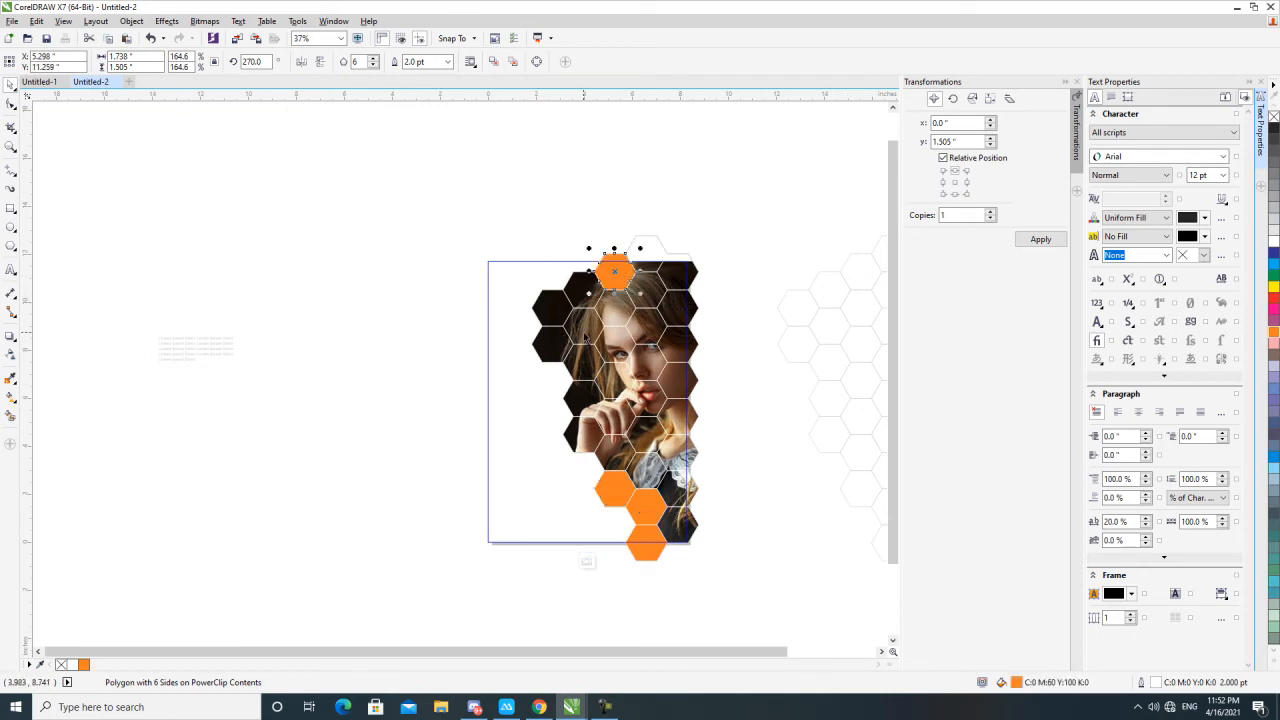
{"action": "scroll", "coordinate": [580, 333], "scroll_direction": "up", "scroll_amount": 1}
{"action": "left_click", "coordinate": [508, 263]}
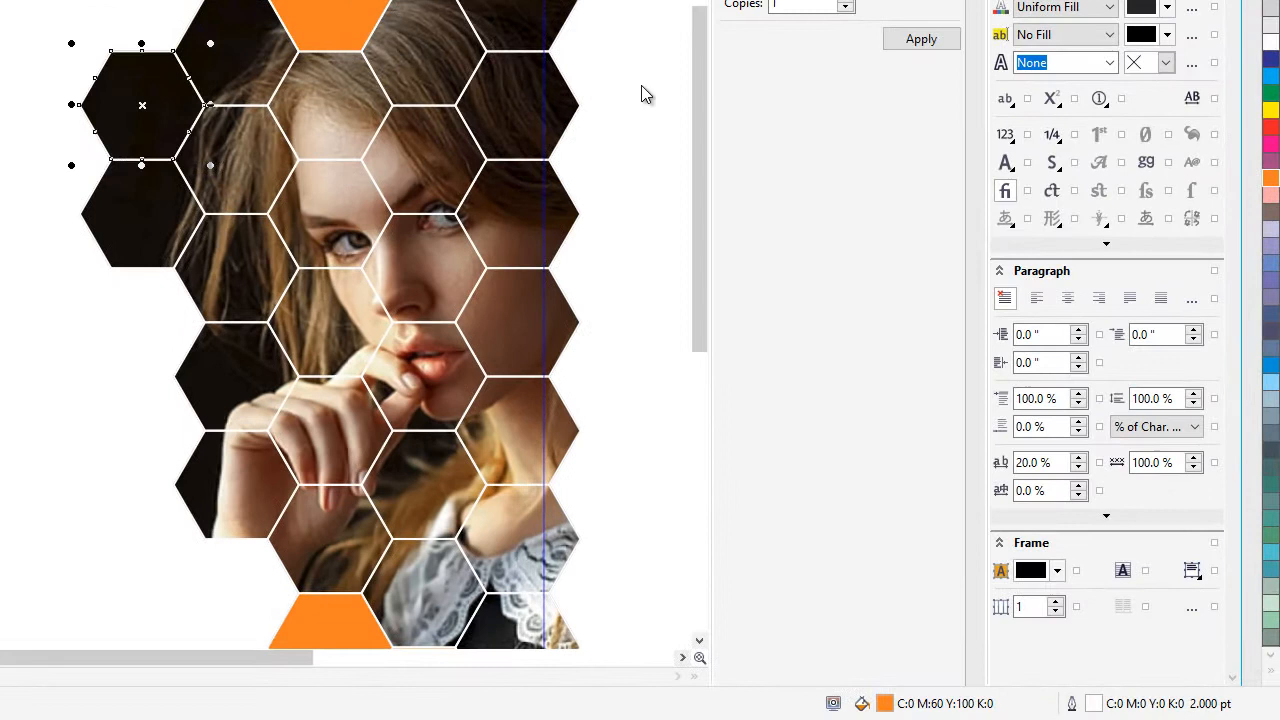
{"action": "left_click", "coordinate": [1271, 179]}
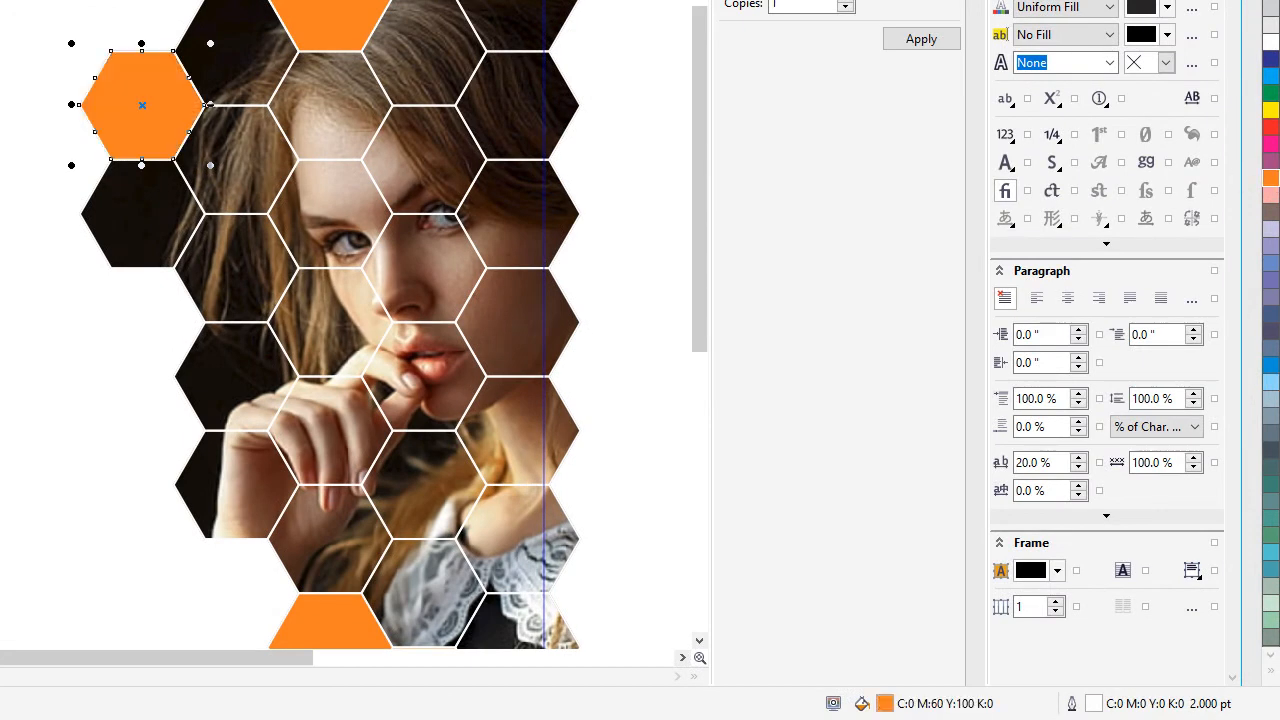
{"action": "left_click", "coordinate": [488, 107]}
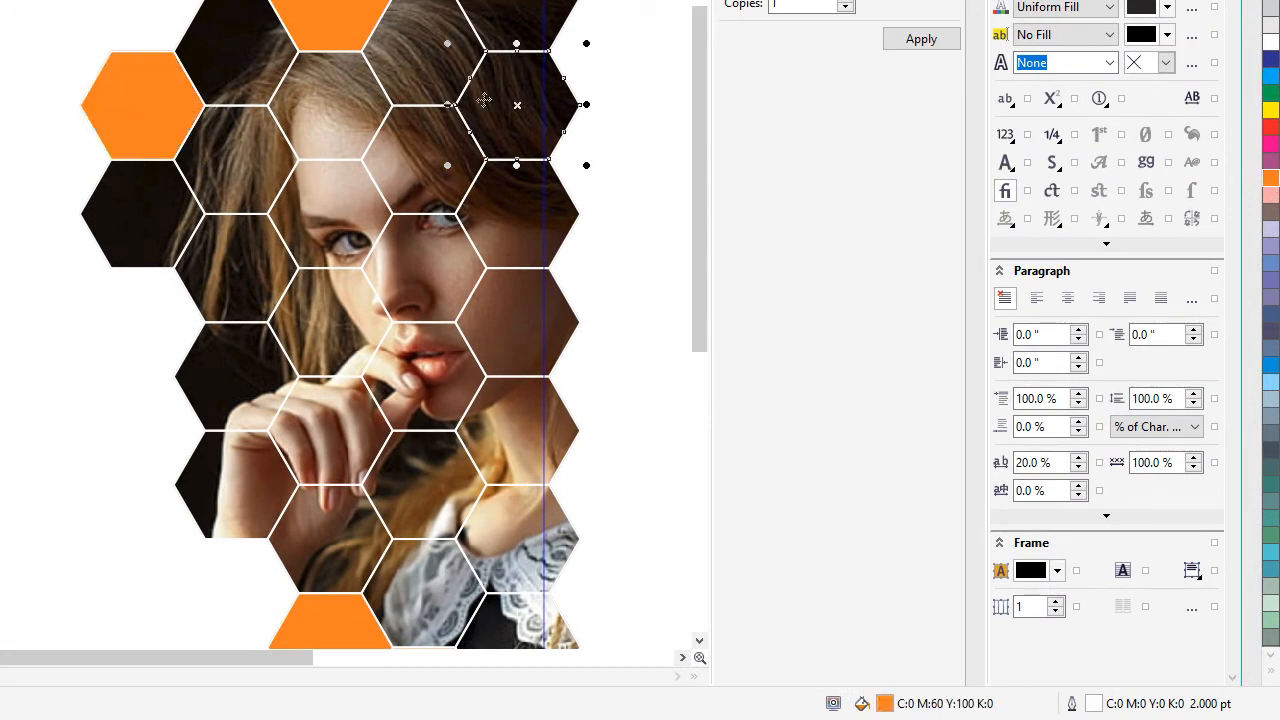
{"action": "left_click", "coordinate": [1271, 181]}
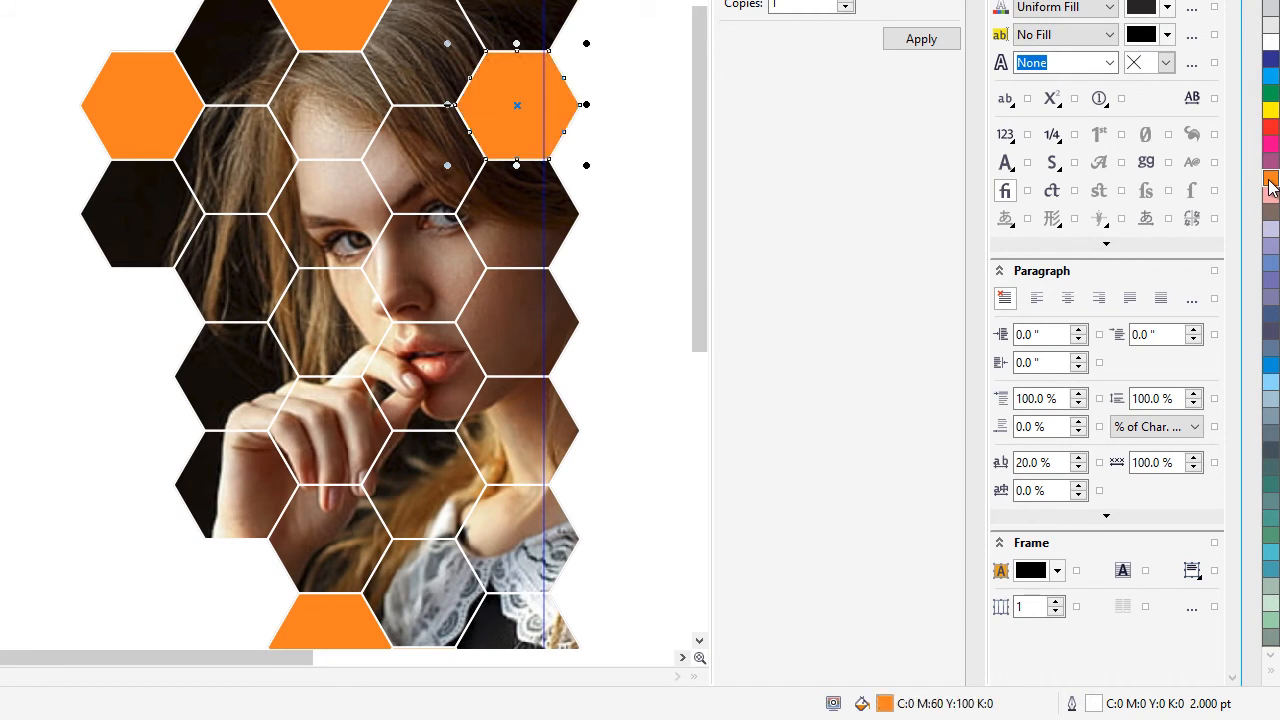
Step: Fill the hexagon over the woman's nose and the hexagon over her hand with orange (C0 M60 Y100 K0)
{"action": "left_click", "coordinate": [418, 250]}
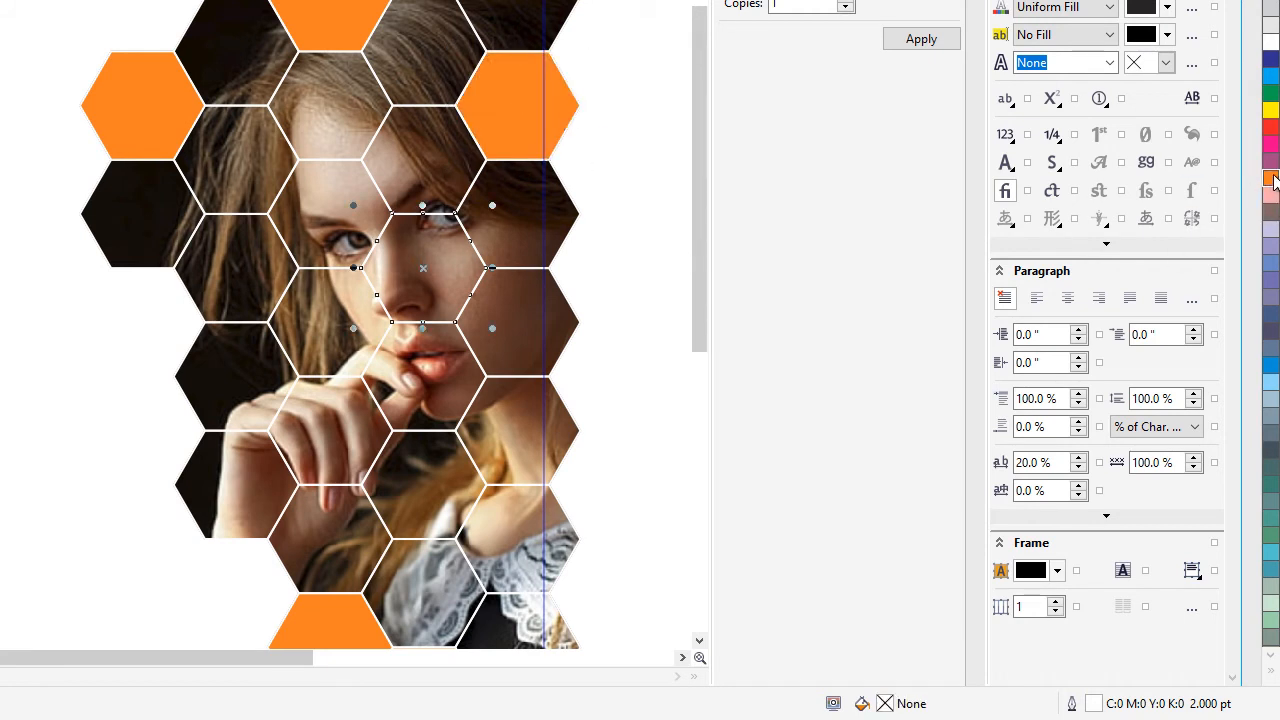
{"action": "left_click", "coordinate": [1271, 179]}
{"action": "left_click", "coordinate": [324, 382]}
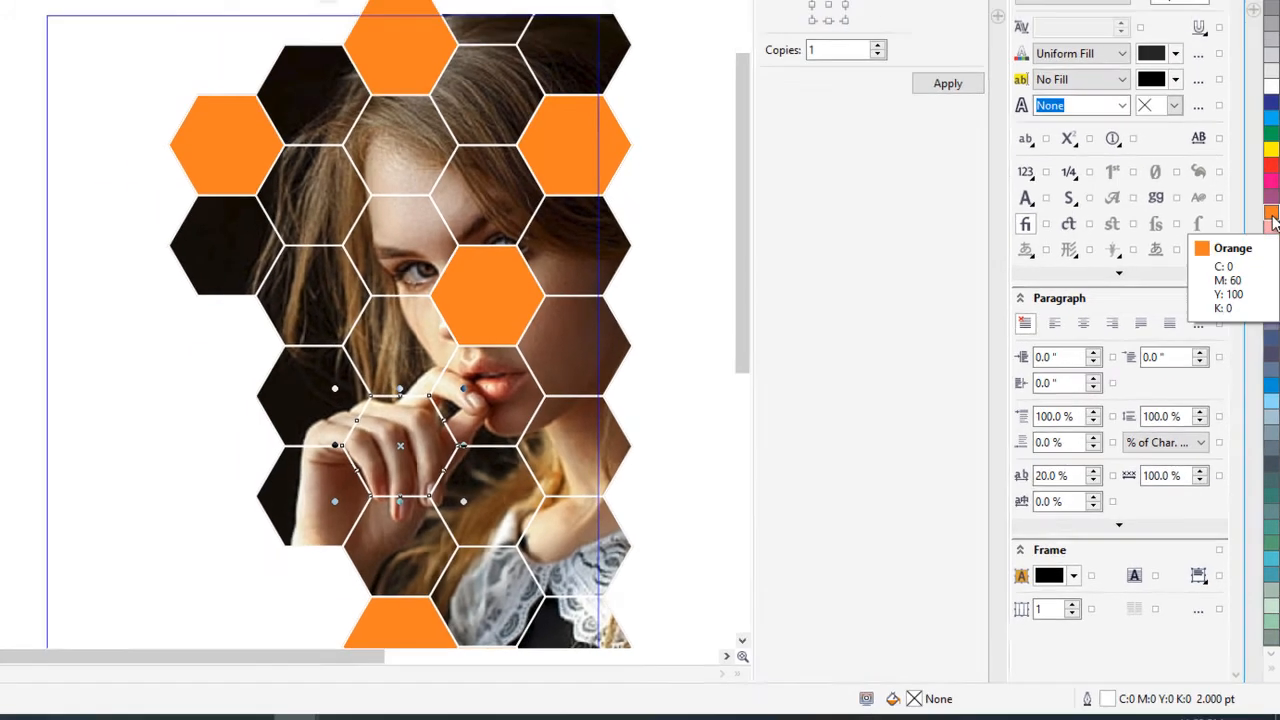
{"action": "left_click", "coordinate": [1271, 179]}
Step: Apply a uniform transparency of 70 to the orange hexagon in the rightmost column
{"action": "left_click", "coordinate": [772, 280]}
{"action": "left_click", "coordinate": [11, 353]}
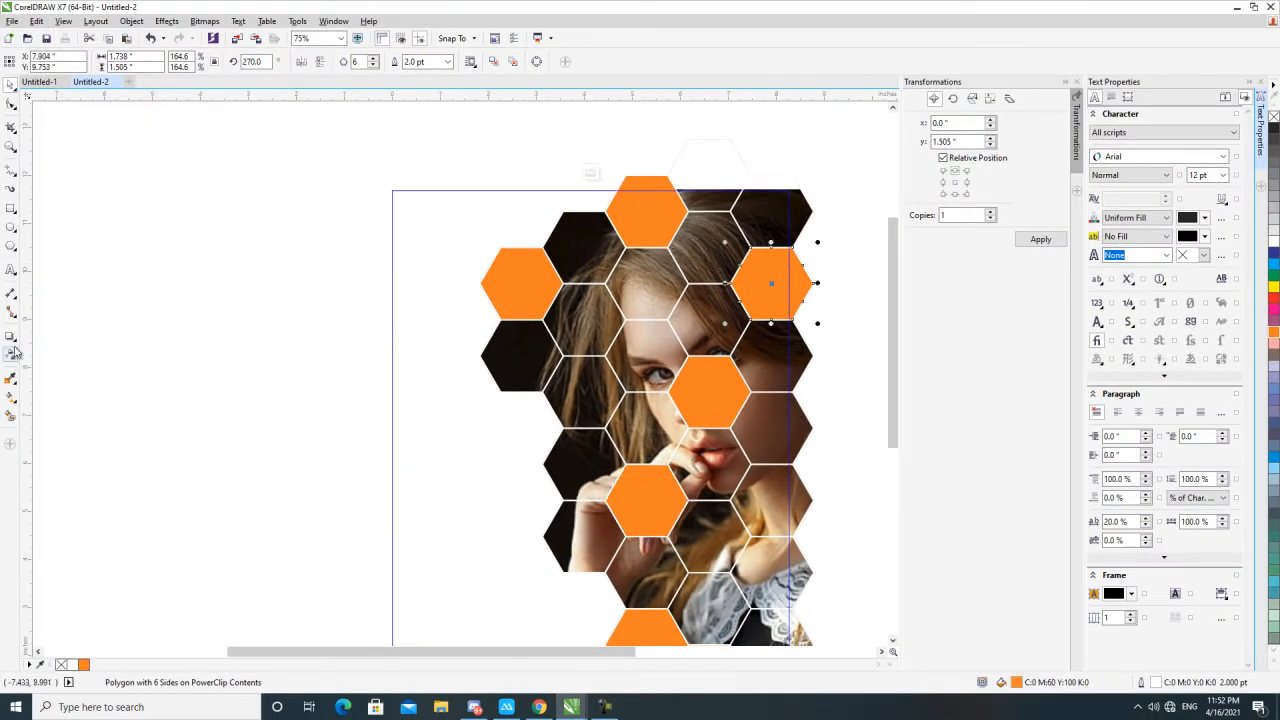
{"action": "left_click", "coordinate": [29, 62]}
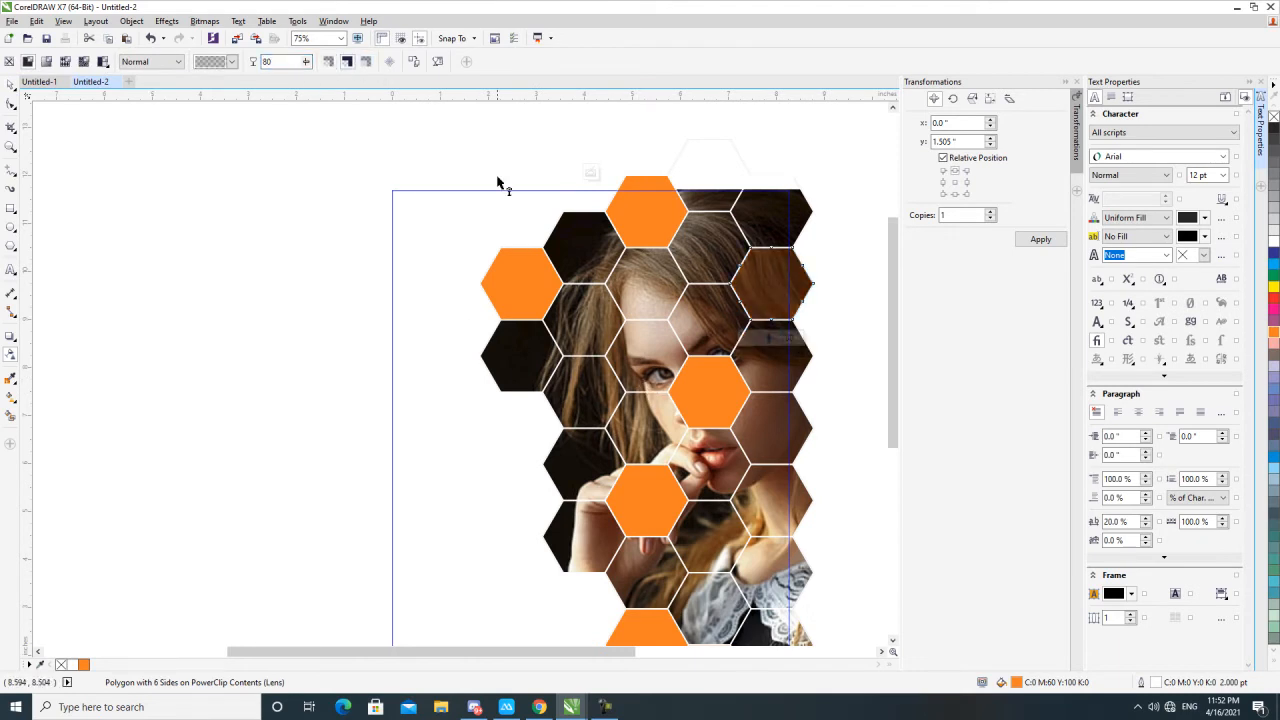
{"action": "key", "text": "Return"}
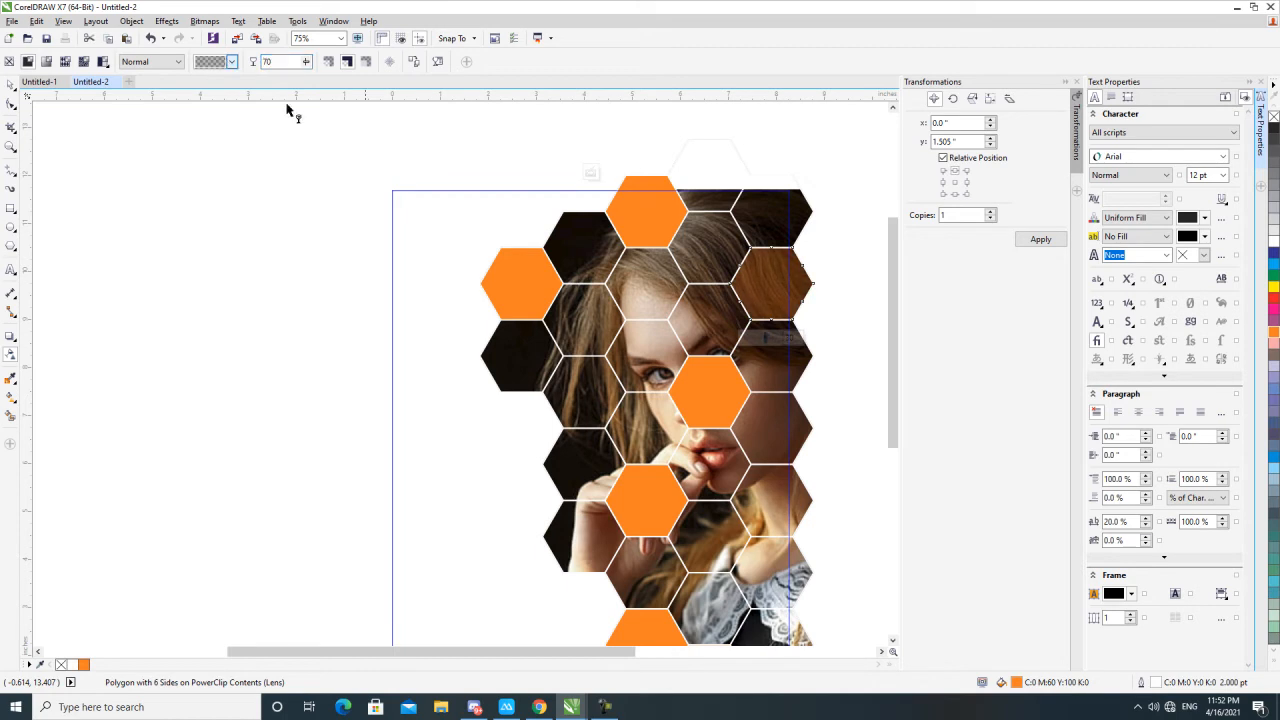
{"action": "key", "text": "space"}
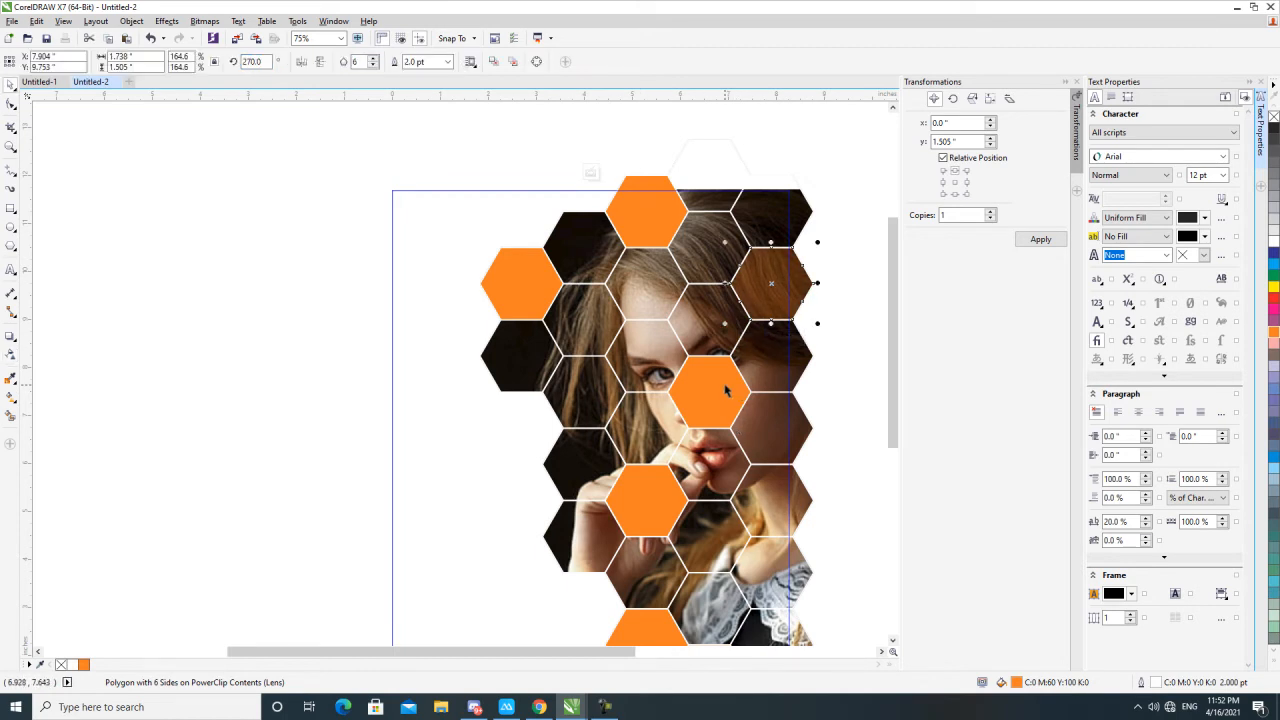
Step: Give the orange hexagons over the nose and over the hand a uniform transparency of 70
{"action": "key", "text": "space"}
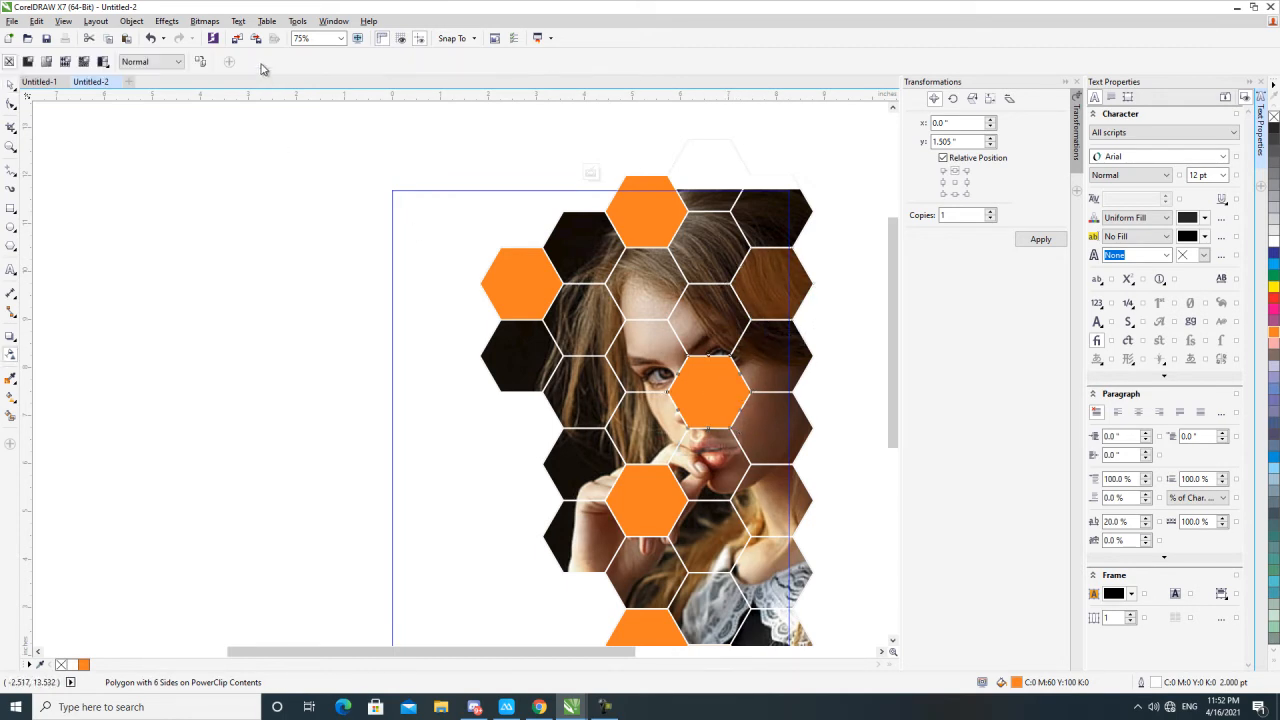
{"action": "left_click", "coordinate": [28, 61]}
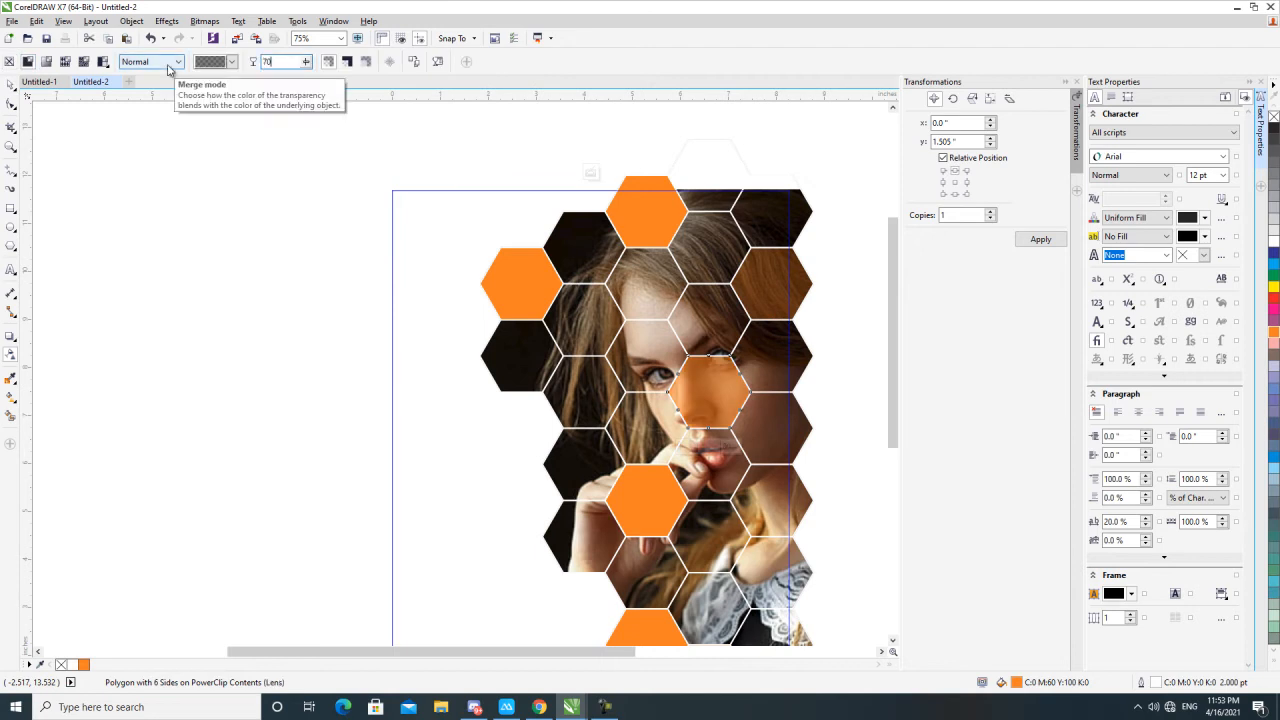
{"action": "scroll", "coordinate": [330, 190], "scroll_direction": "down", "scroll_amount": 1}
{"action": "scroll", "coordinate": [490, 335], "scroll_direction": "up", "scroll_amount": 1}
{"action": "left_click", "coordinate": [481, 352]}
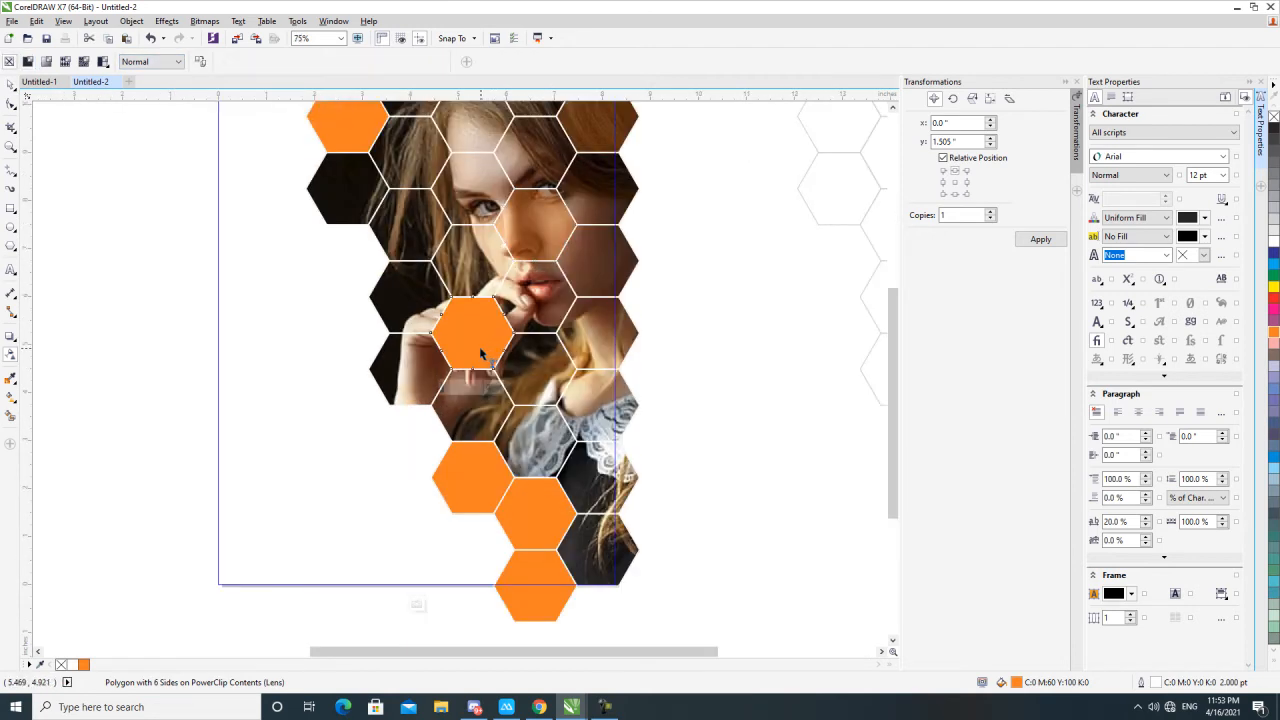
{"action": "left_click", "coordinate": [30, 61]}
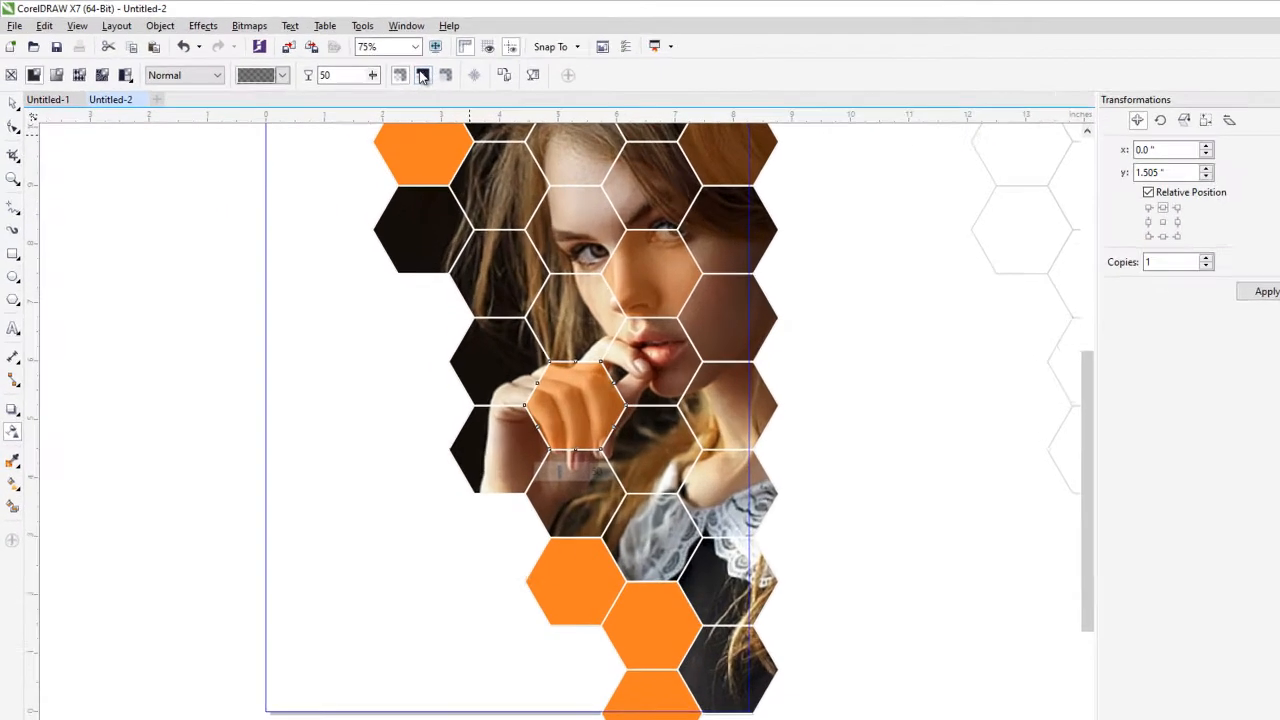
{"action": "type", "text": "0"}
{"action": "key", "text": "Return"}
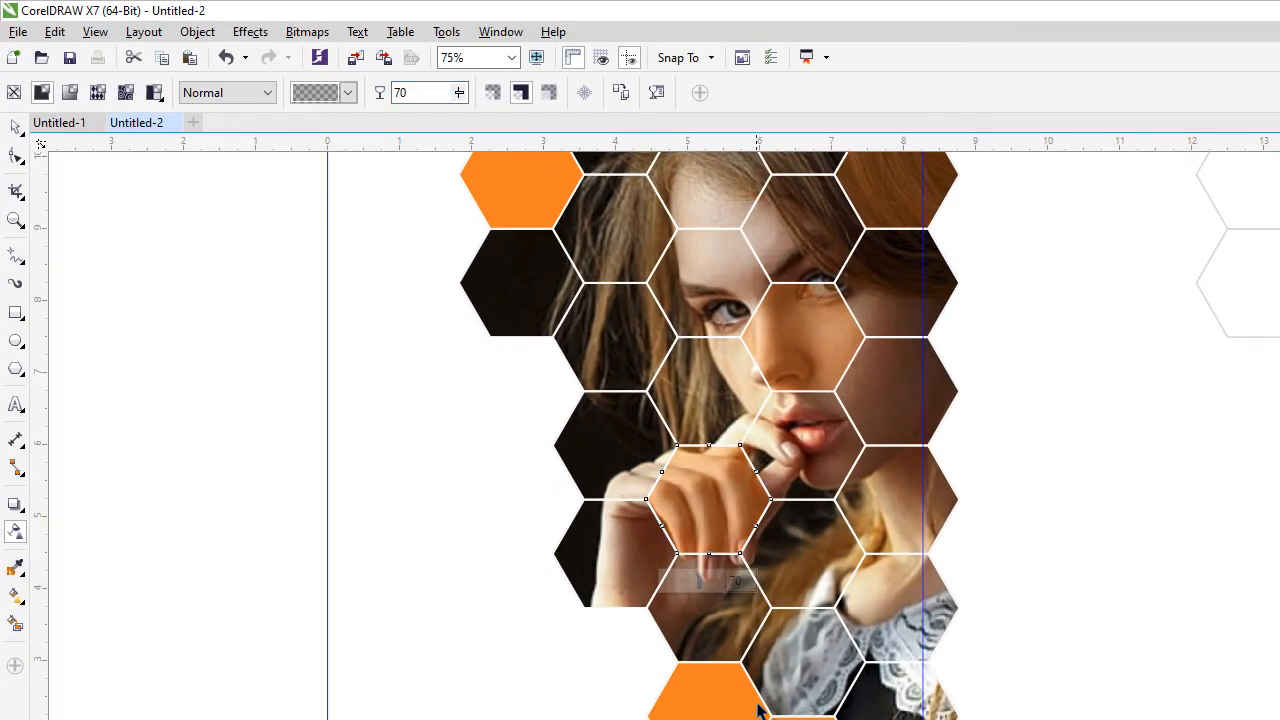
Step: Apply a uniform transparency of 70 to the lowest orange hexagon of the third column
{"action": "key", "text": "Tab"}
{"action": "left_click", "coordinate": [41, 92]}
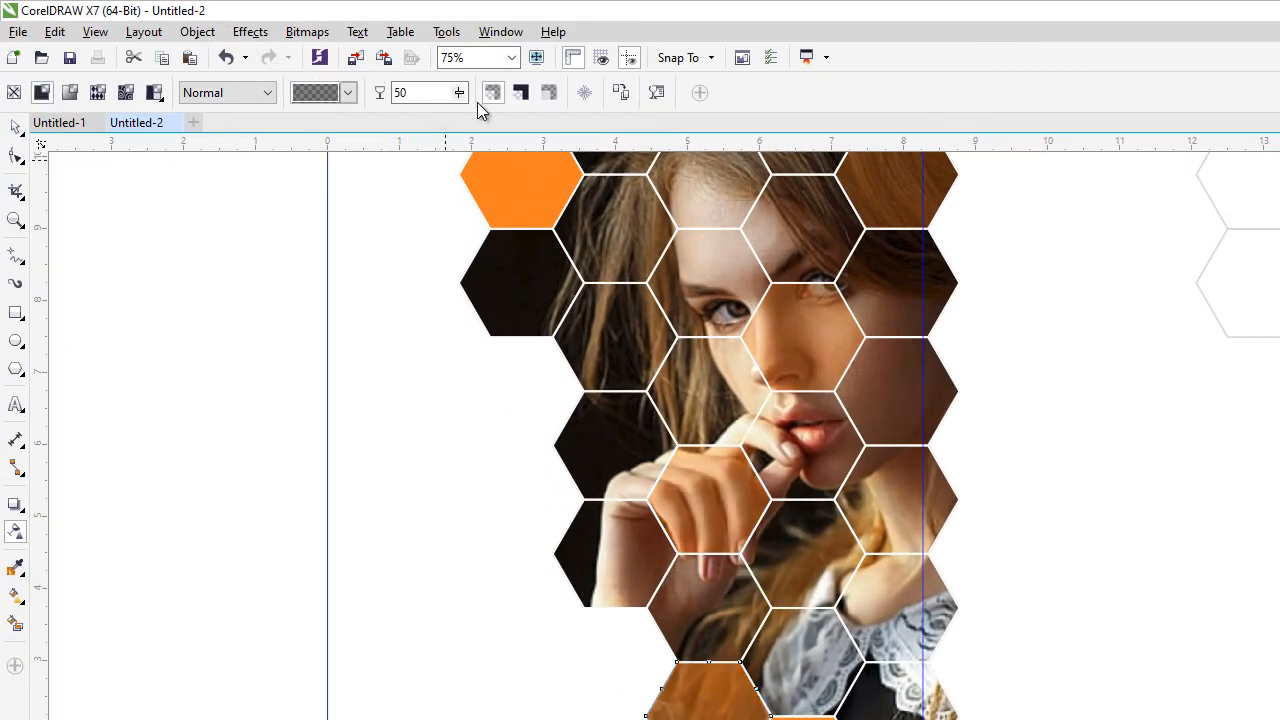
{"action": "double_click", "coordinate": [419, 94]}
{"action": "type", "text": "70"}
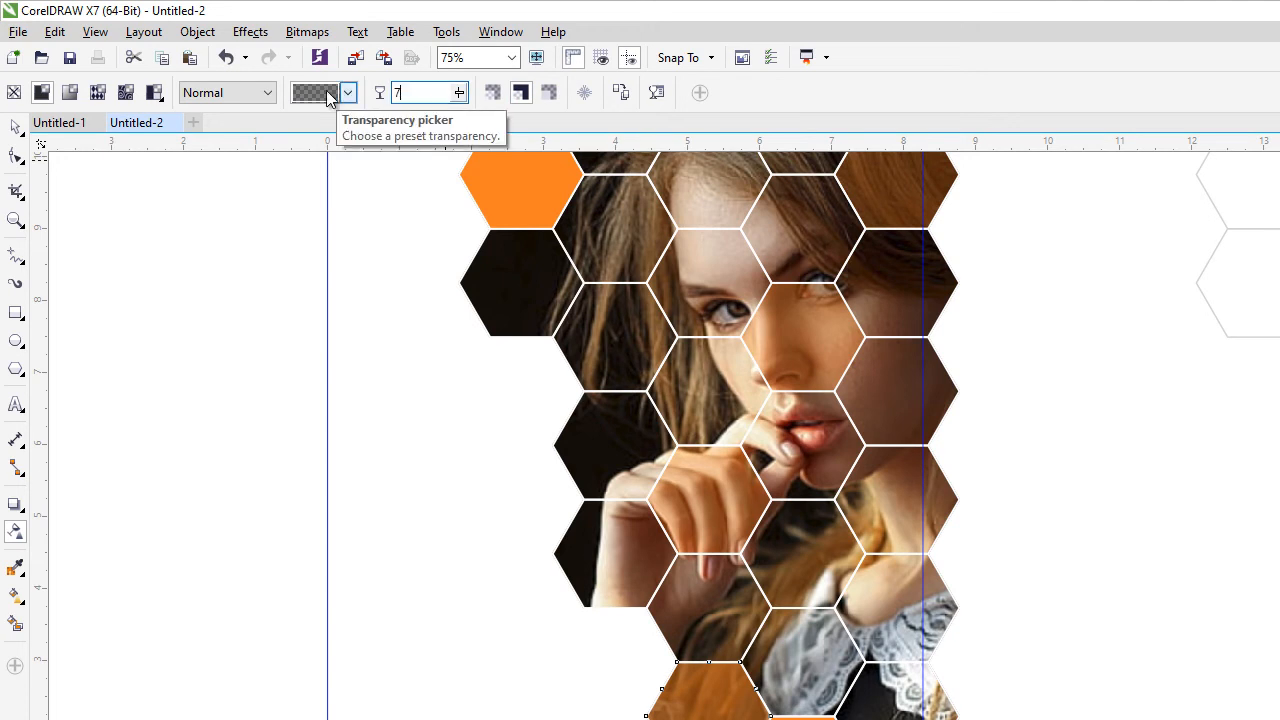
{"action": "key", "text": "Return"}
Step: Apply a uniform transparency of 70 to the orange hexagon directly above the lowest one
{"action": "left_click", "coordinate": [785, 712]}
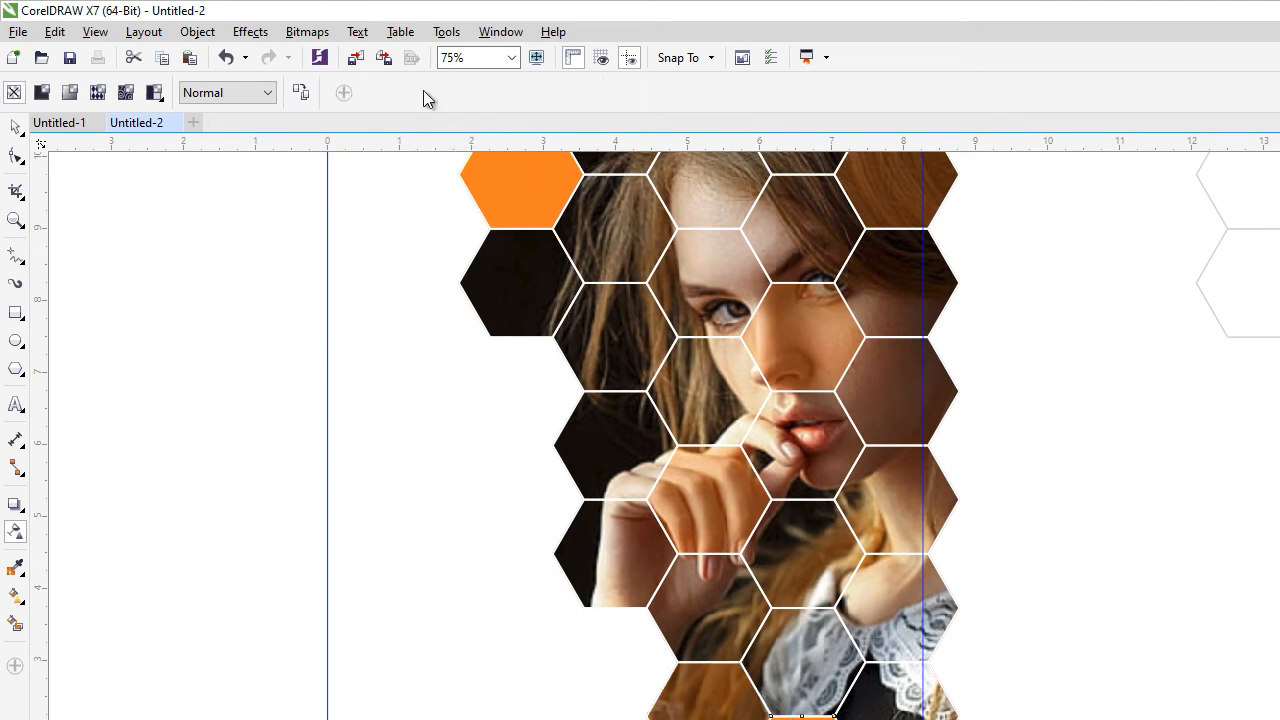
{"action": "left_click", "coordinate": [41, 92]}
{"action": "double_click", "coordinate": [447, 91]}
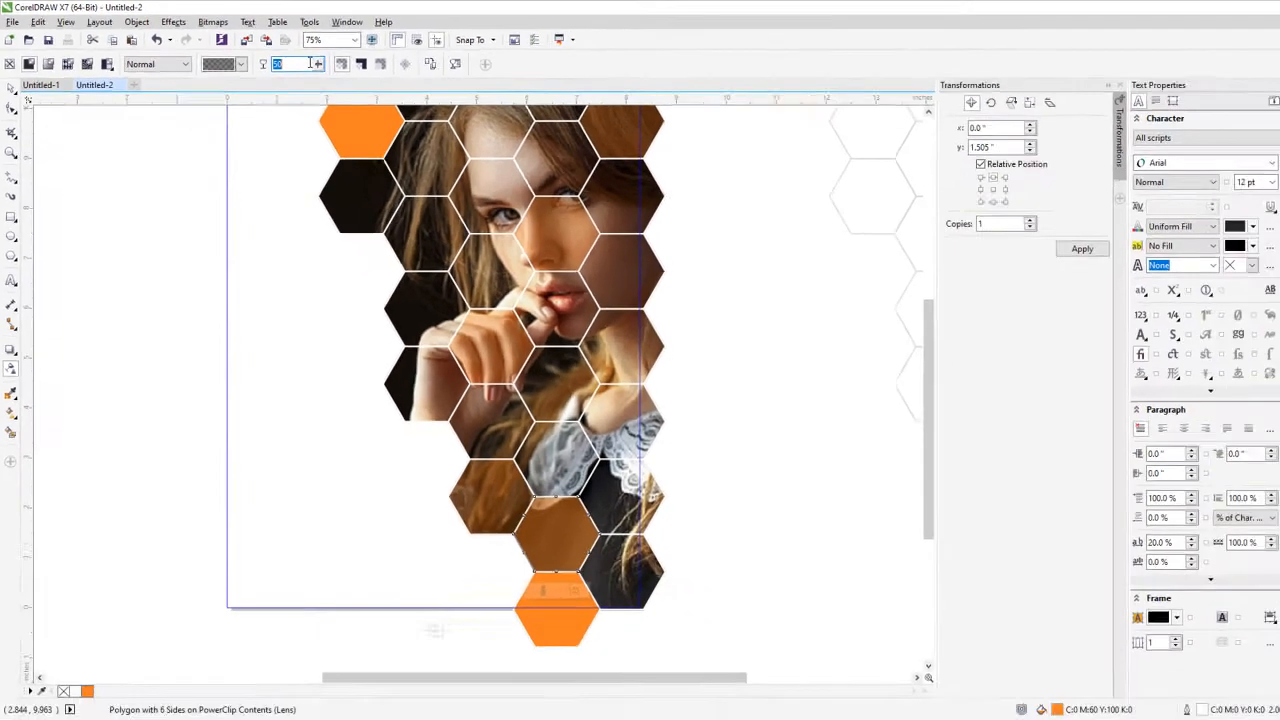
{"action": "type", "text": "70"}
{"action": "key", "text": "Return"}
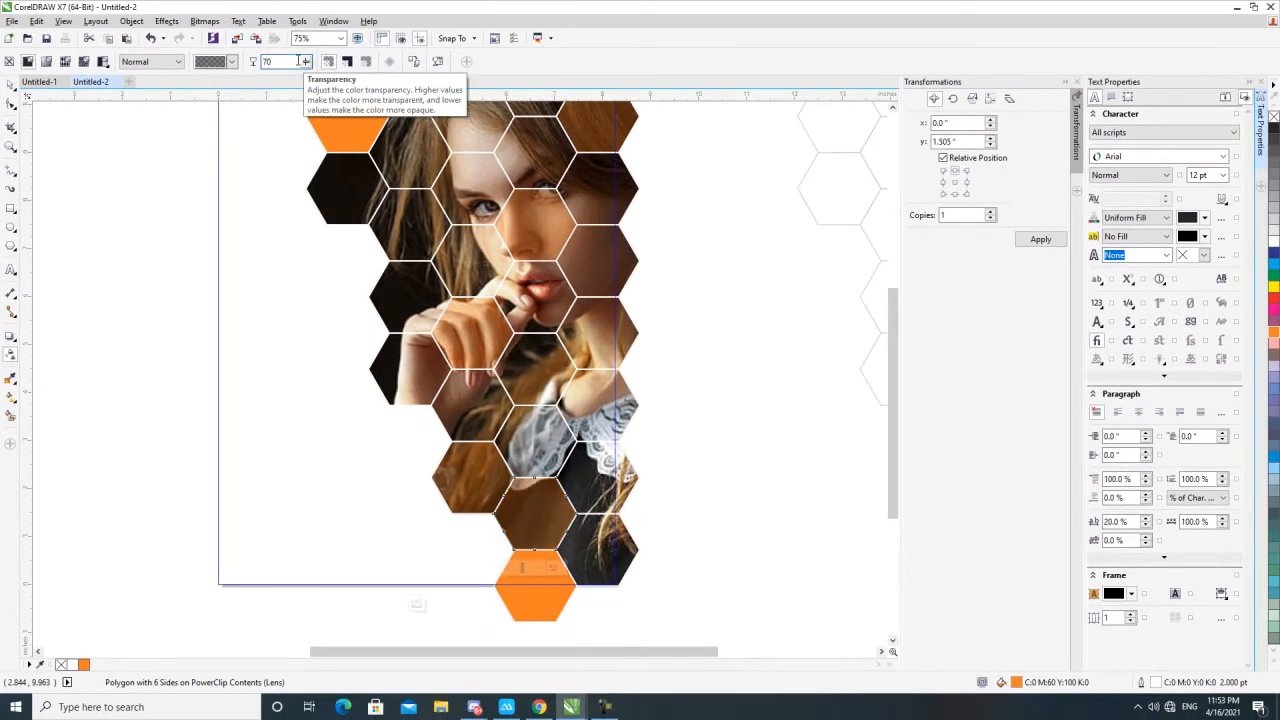
Step: Duplicate the honeycomb group over the photo as a concentric copy scaled to about 90.5%
{"action": "scroll", "coordinate": [506, 274], "scroll_direction": "down", "scroll_amount": 2}
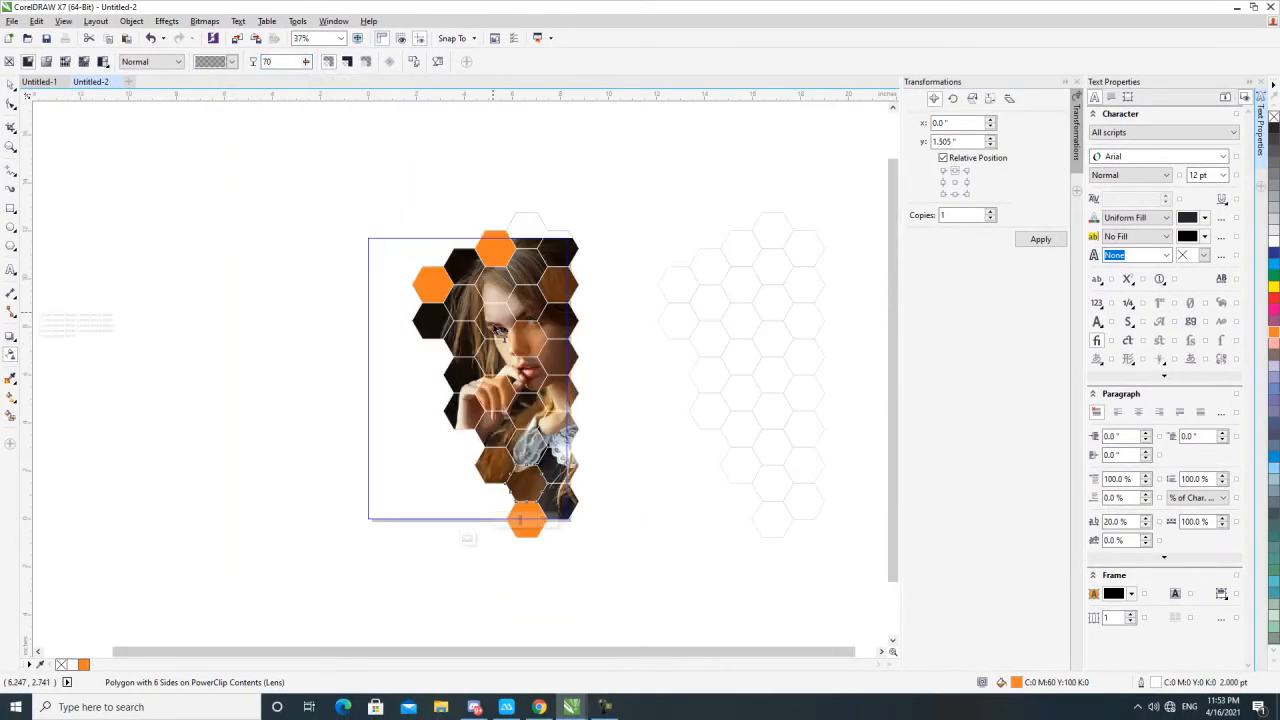
{"action": "scroll", "coordinate": [506, 274], "scroll_direction": "up", "scroll_amount": 2}
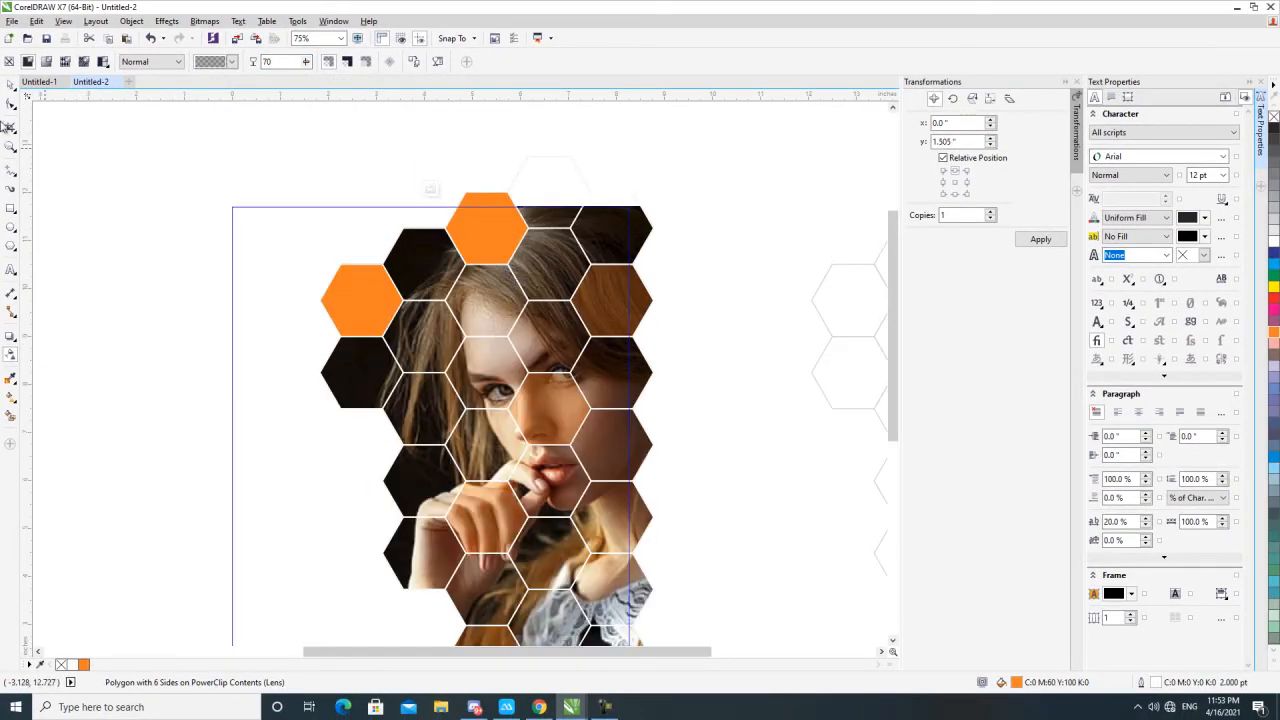
{"action": "left_click", "coordinate": [10, 88]}
{"action": "scroll", "coordinate": [137, 248], "scroll_direction": "down", "scroll_amount": 2}
{"action": "left_click", "coordinate": [312, 288]}
{"action": "left_click", "coordinate": [312, 288]}
{"action": "left_click", "coordinate": [412, 303]}
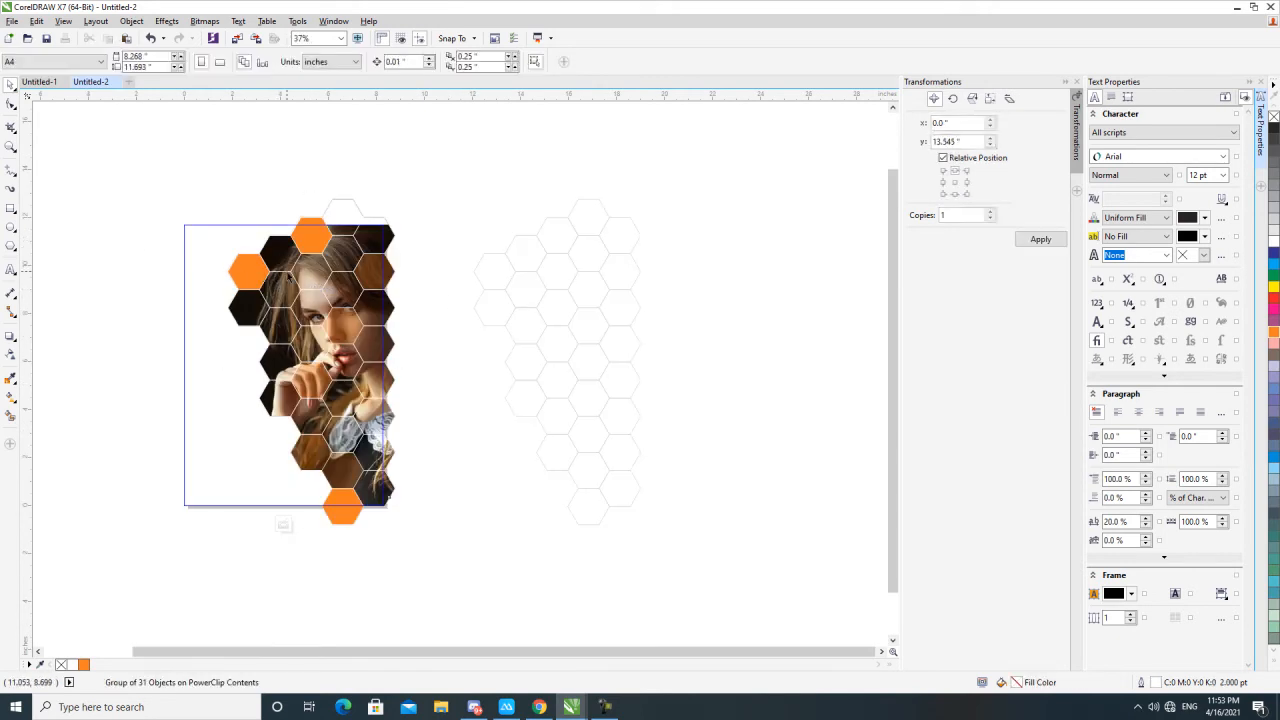
{"action": "left_click", "coordinate": [335, 247]}
{"action": "scroll", "coordinate": [335, 247], "scroll_direction": "up", "scroll_amount": 1}
{"action": "left_click_drag", "start_coordinate": [459, 145], "coordinate": [445, 156]}
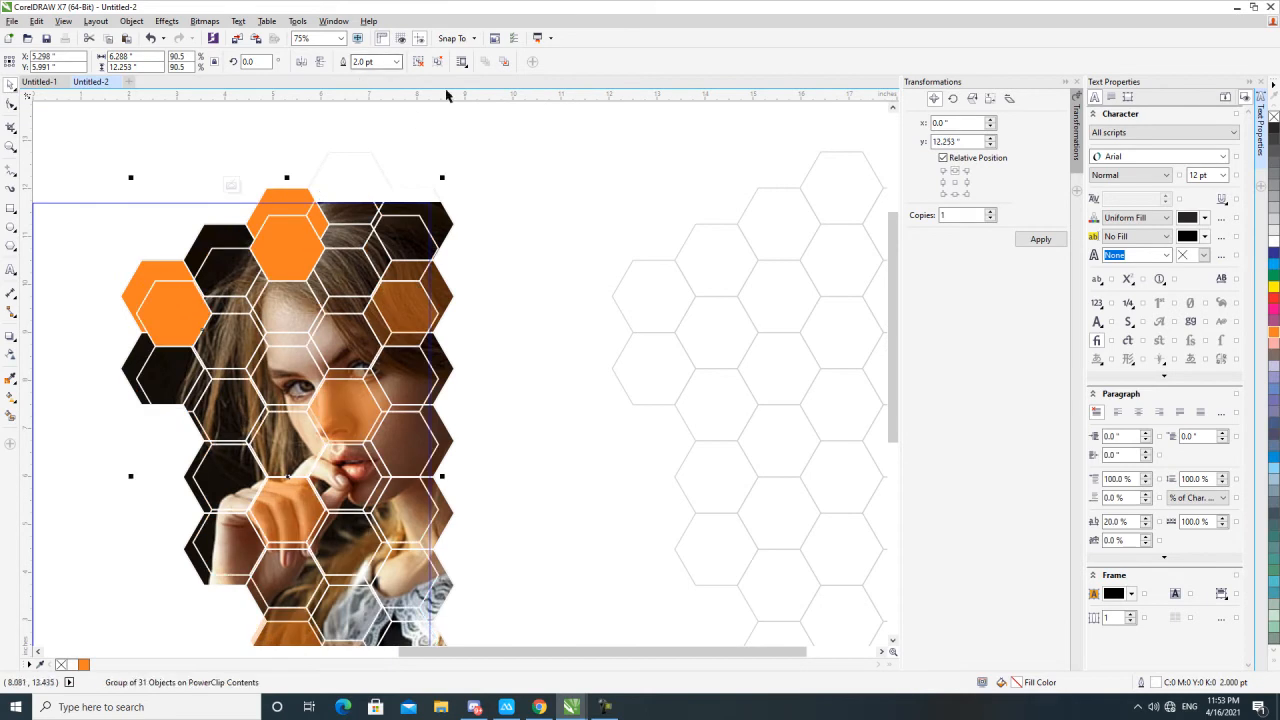
Step: Remove the fill of the smaller honeycomb copy and set its outline width to 0.75 pt
{"action": "left_click", "coordinate": [1274, 118]}
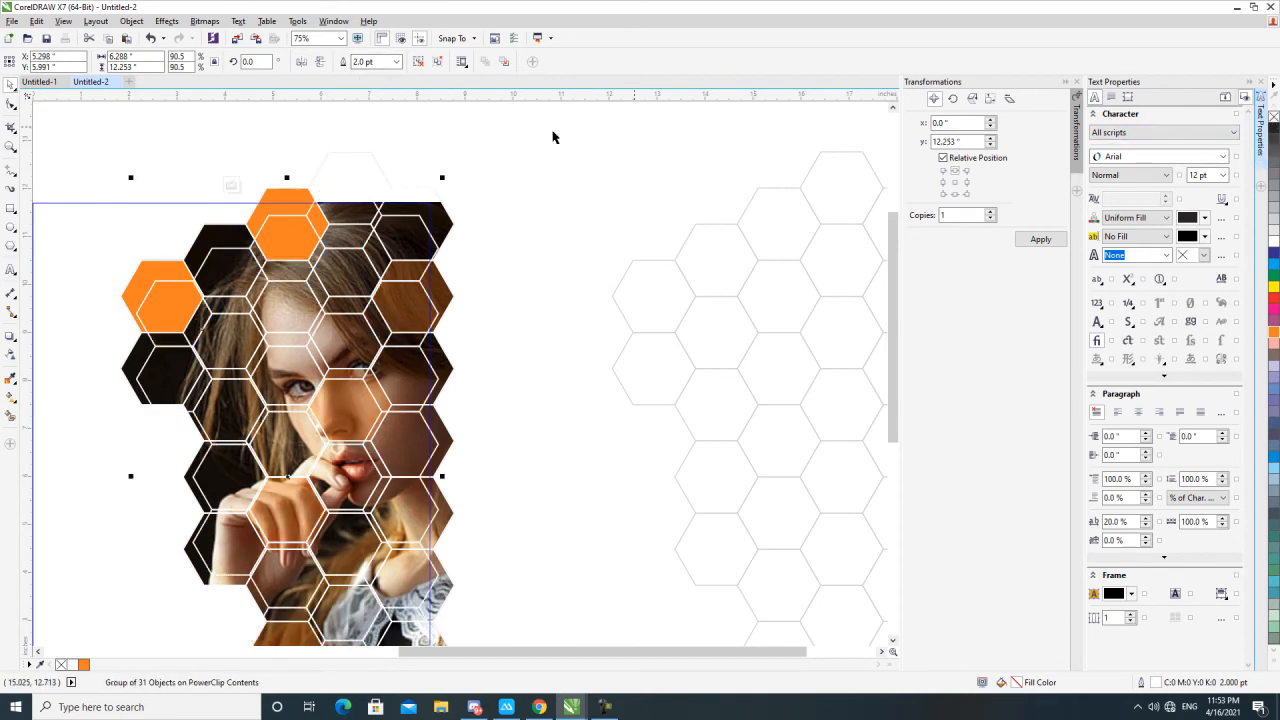
{"action": "left_click", "coordinate": [396, 61]}
{"action": "left_click", "coordinate": [380, 108]}
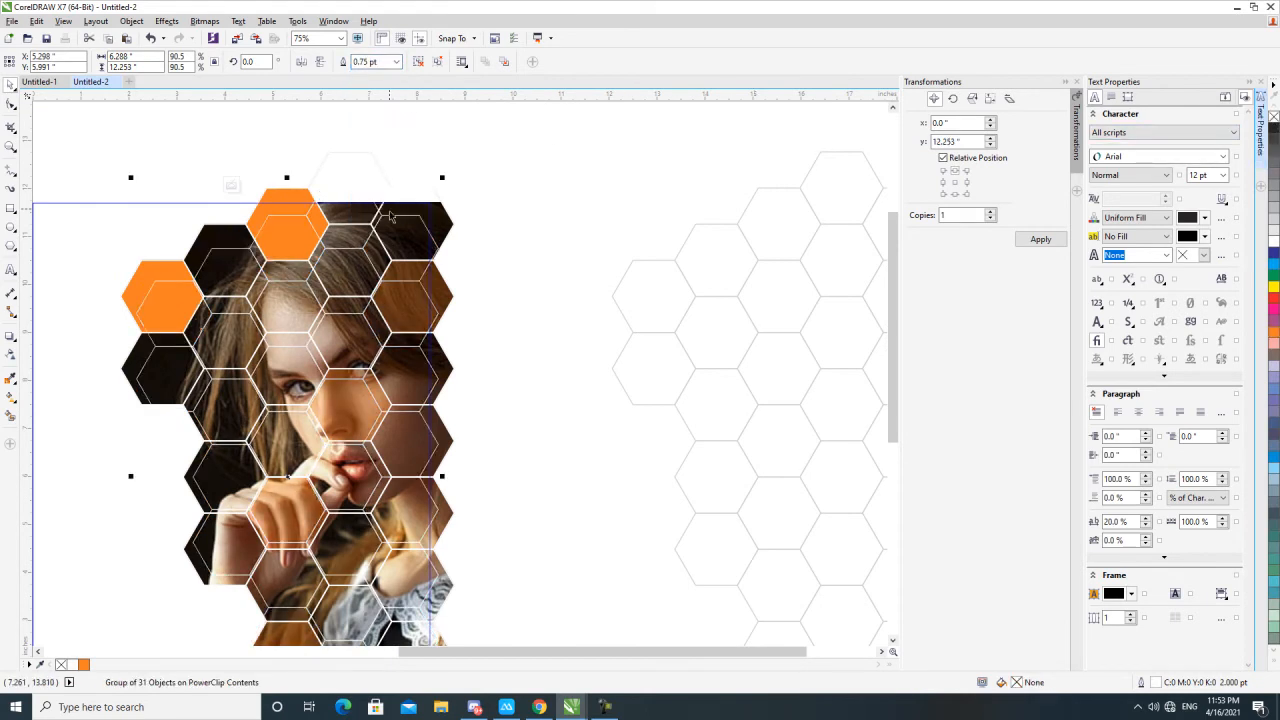
Step: Scale the thin-outlined honeycomb copy down to about 87.3% and give it a uniform transparency of 80
{"action": "scroll", "coordinate": [386, 200], "scroll_direction": "up", "scroll_amount": 2}
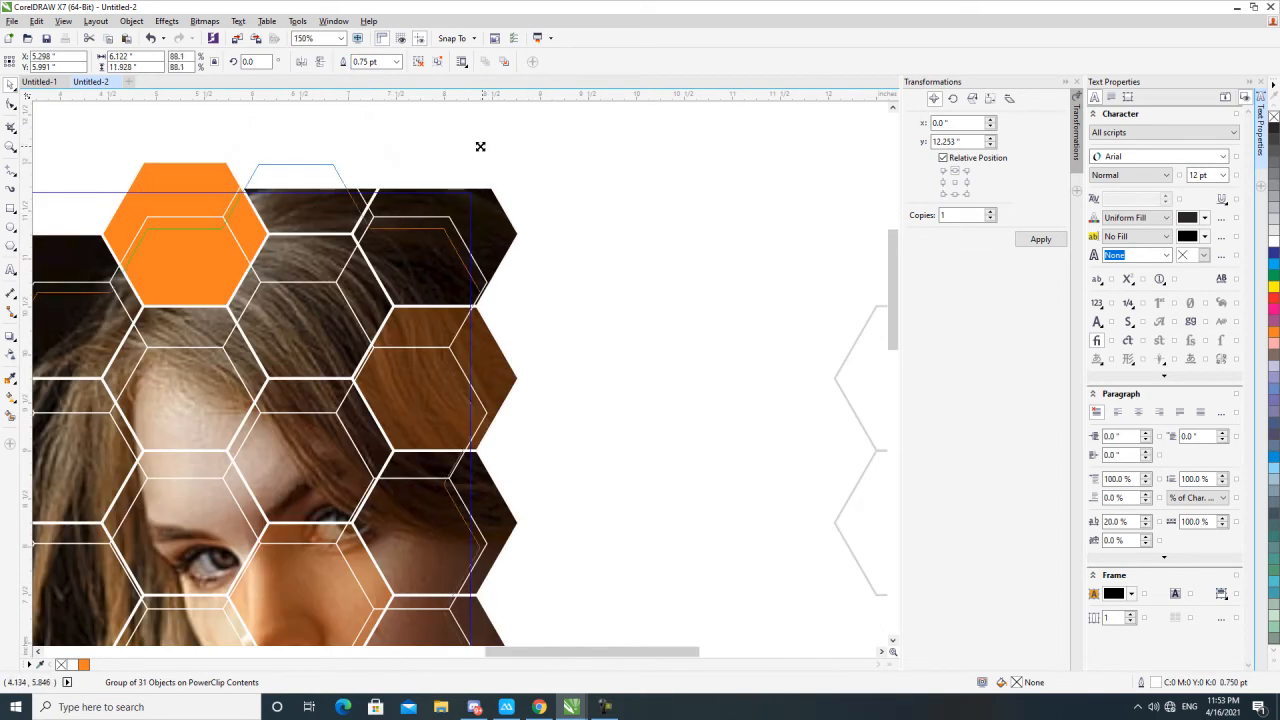
{"action": "scroll", "coordinate": [600, 168], "scroll_direction": "down", "scroll_amount": 2}
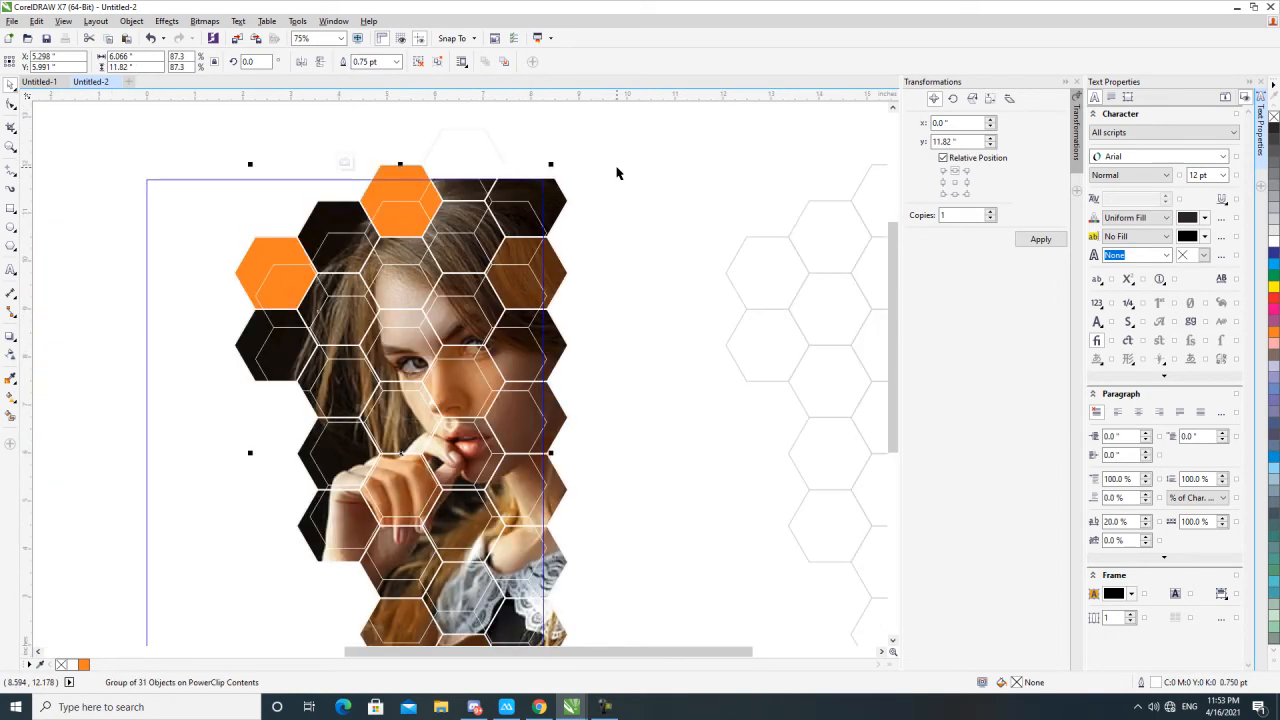
{"action": "left_click", "coordinate": [11, 354]}
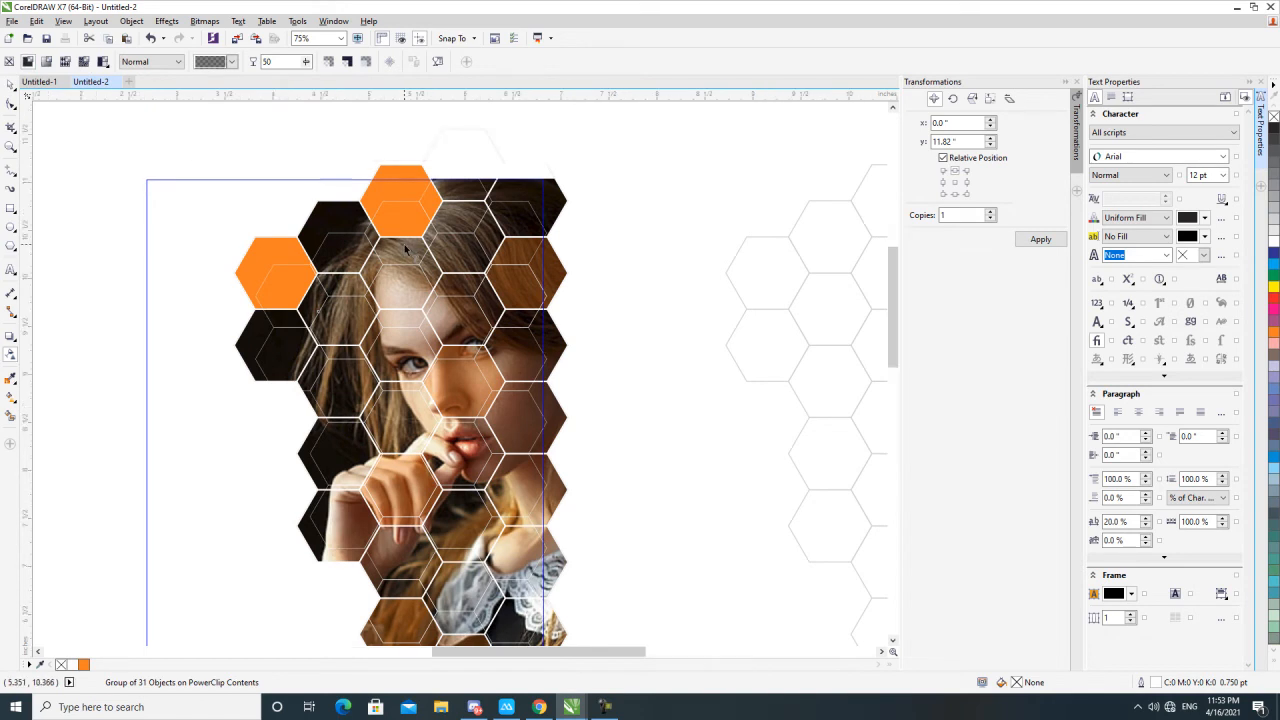
{"action": "scroll", "coordinate": [403, 240], "scroll_direction": "up", "scroll_amount": 2}
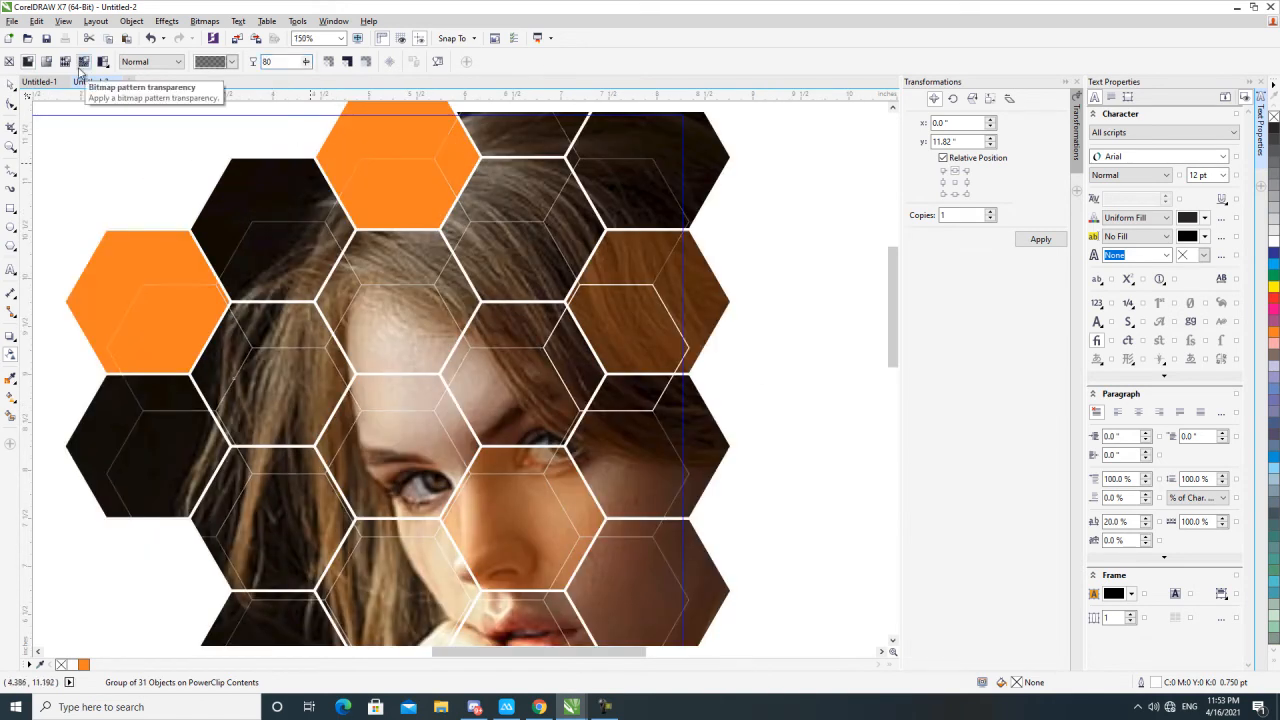
{"action": "scroll", "coordinate": [202, 138], "scroll_direction": "down", "scroll_amount": 2}
Step: Scale the thin-outlined honeycomb copy down to about 84.3%, and select the full-size honeycomb group with the 2.0 pt outline
{"action": "key", "text": "space"}
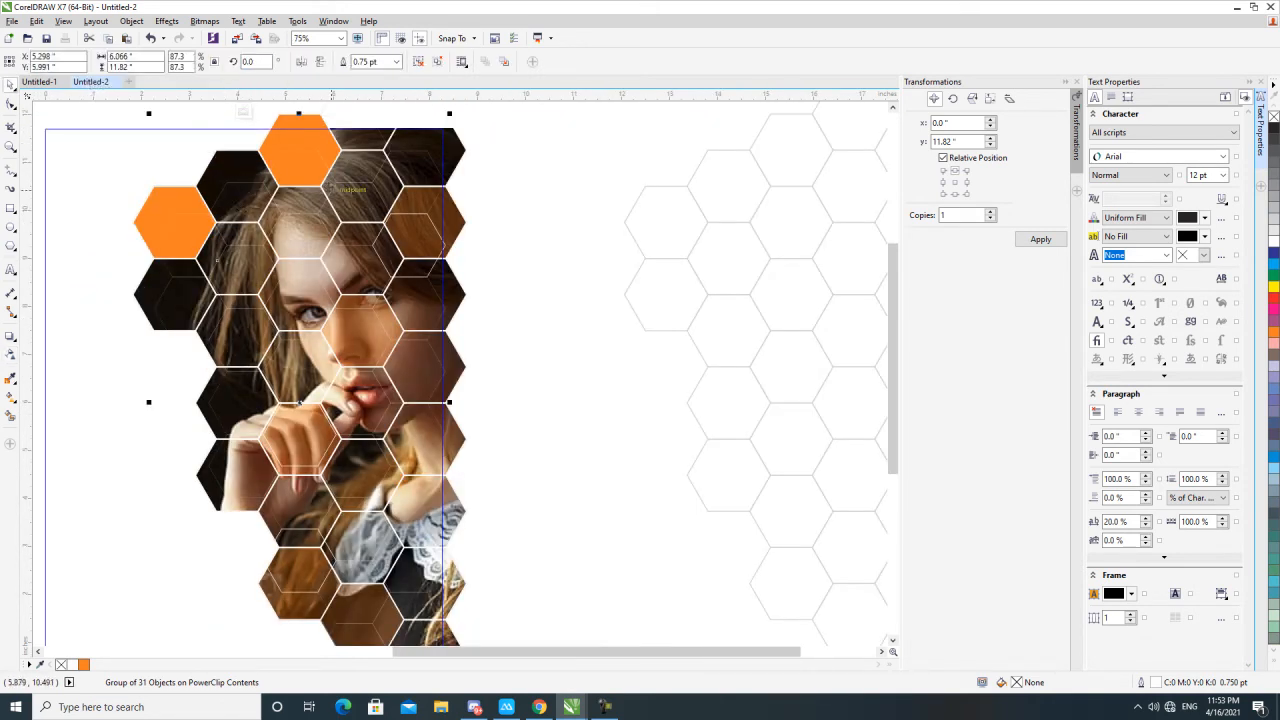
{"action": "left_click_drag", "start_coordinate": [450, 113], "coordinate": [445, 117]}
{"action": "scroll", "coordinate": [307, 206], "scroll_direction": "up", "scroll_amount": 1}
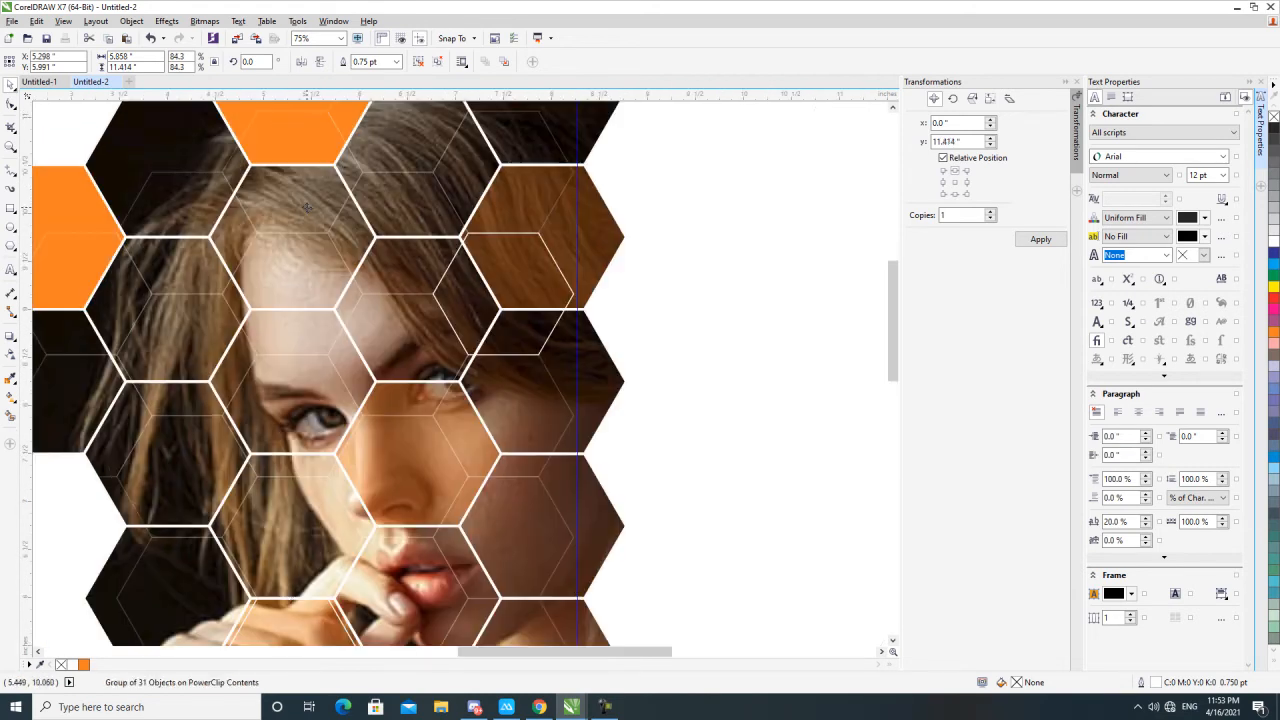
{"action": "scroll", "coordinate": [313, 210], "scroll_direction": "down", "scroll_amount": 1}
{"action": "left_click", "coordinate": [303, 121]}
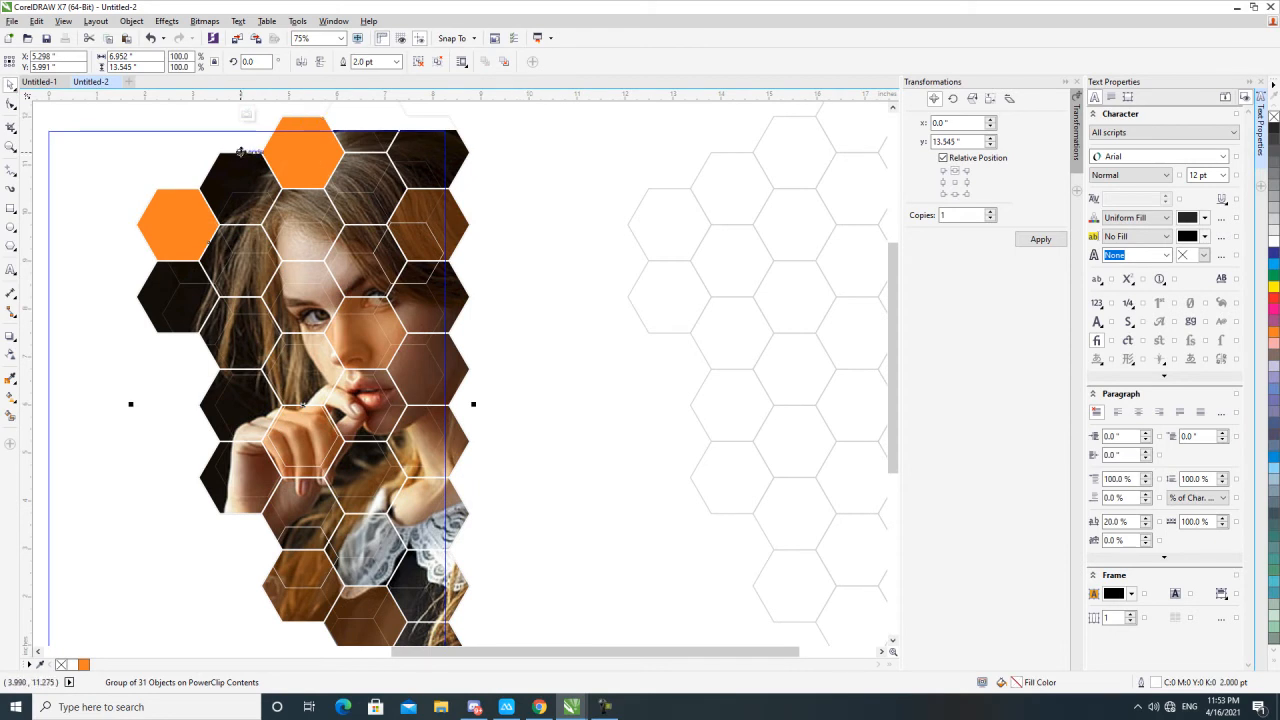
{"action": "scroll", "coordinate": [295, 150], "scroll_direction": "up", "scroll_amount": 1}
{"action": "scroll", "coordinate": [295, 150], "scroll_direction": "down", "scroll_amount": 1}
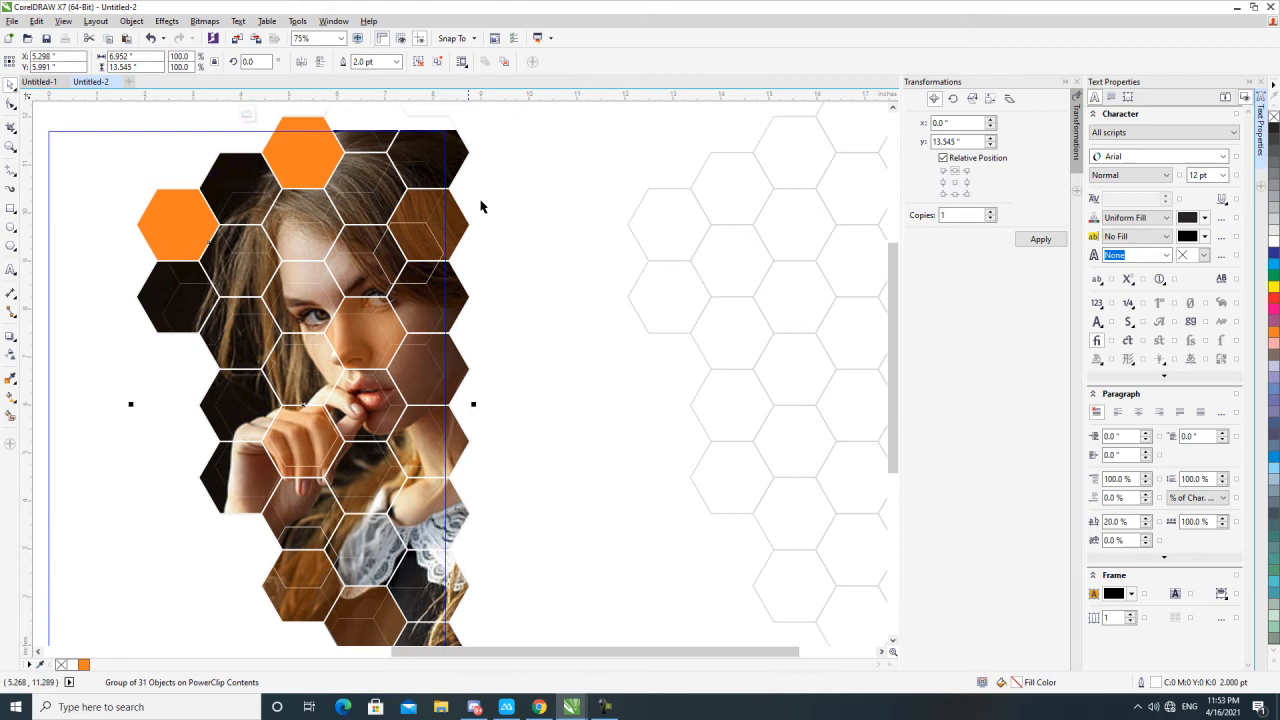
Step: Set the outline width of the smaller honeycomb copy inside the PowerClip to 0.5 pt, and finish editing the PowerClip contents
{"action": "left_click", "coordinate": [532, 227], "text": "ctrl"}
{"action": "scroll", "coordinate": [532, 227], "scroll_direction": "down", "scroll_amount": 1}
{"action": "scroll", "coordinate": [445, 216], "scroll_direction": "up", "scroll_amount": 1}
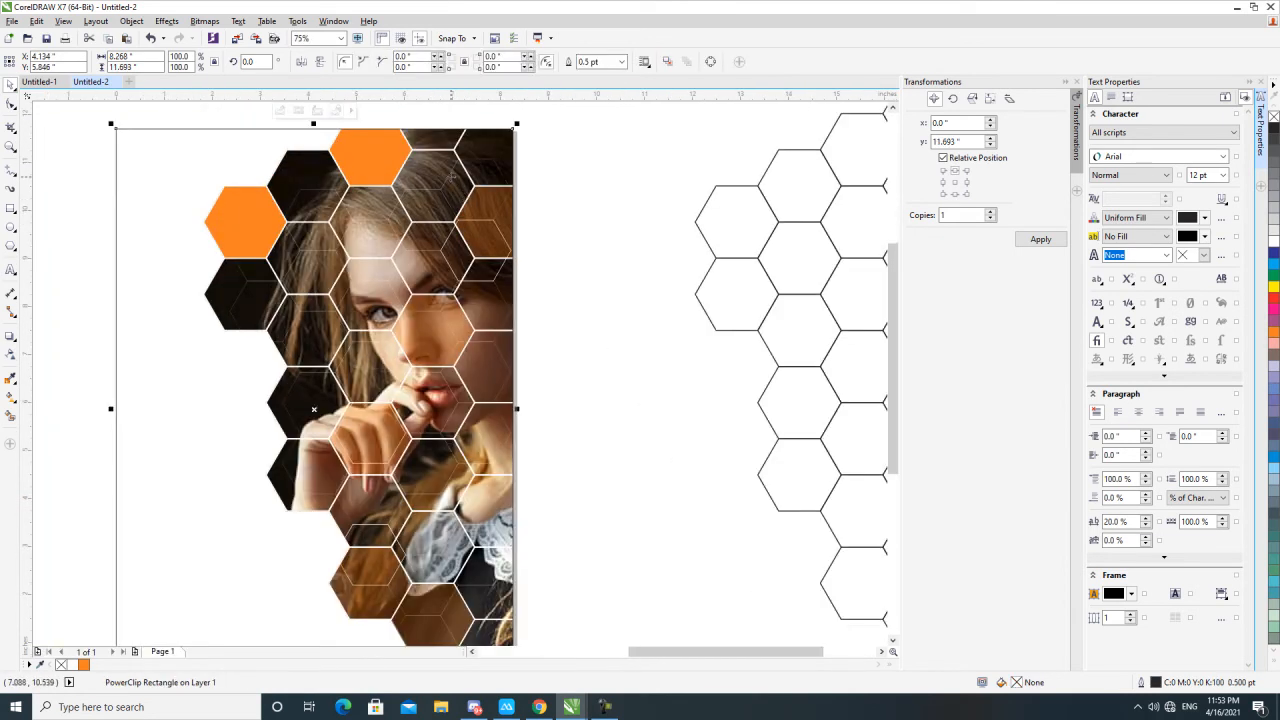
{"action": "key", "text": "Escape"}
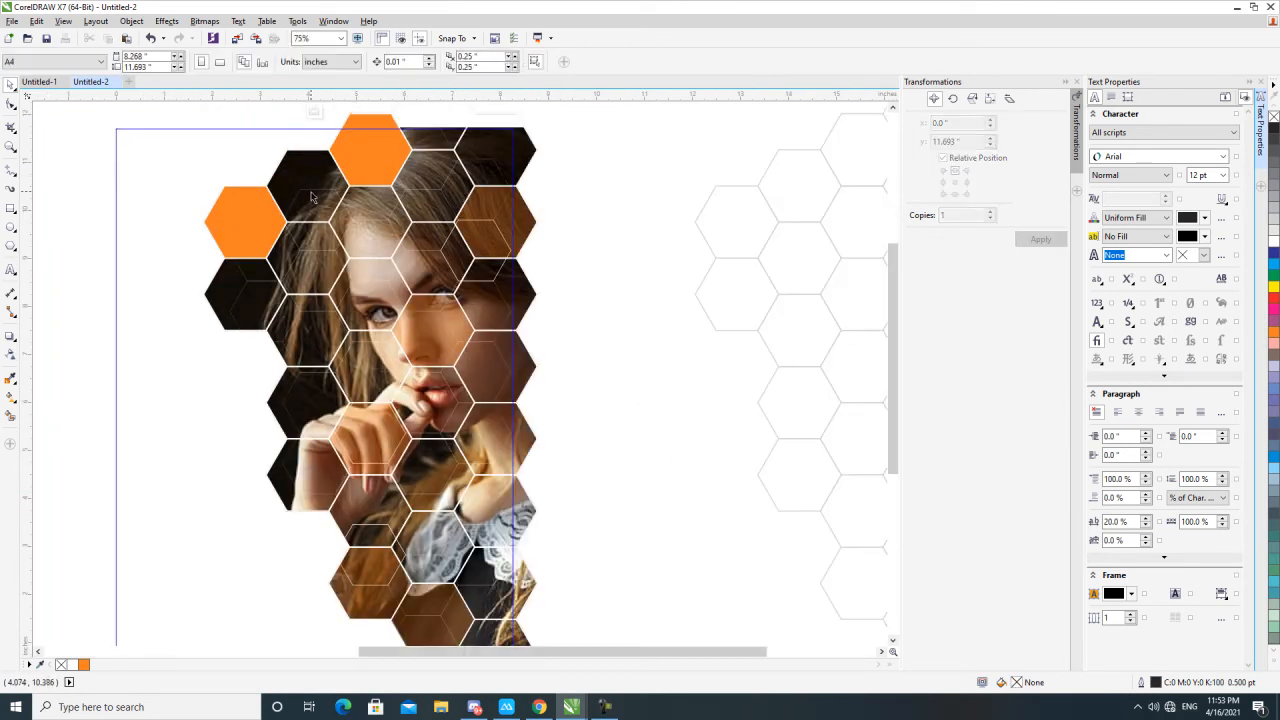
{"action": "left_click", "coordinate": [311, 192]}
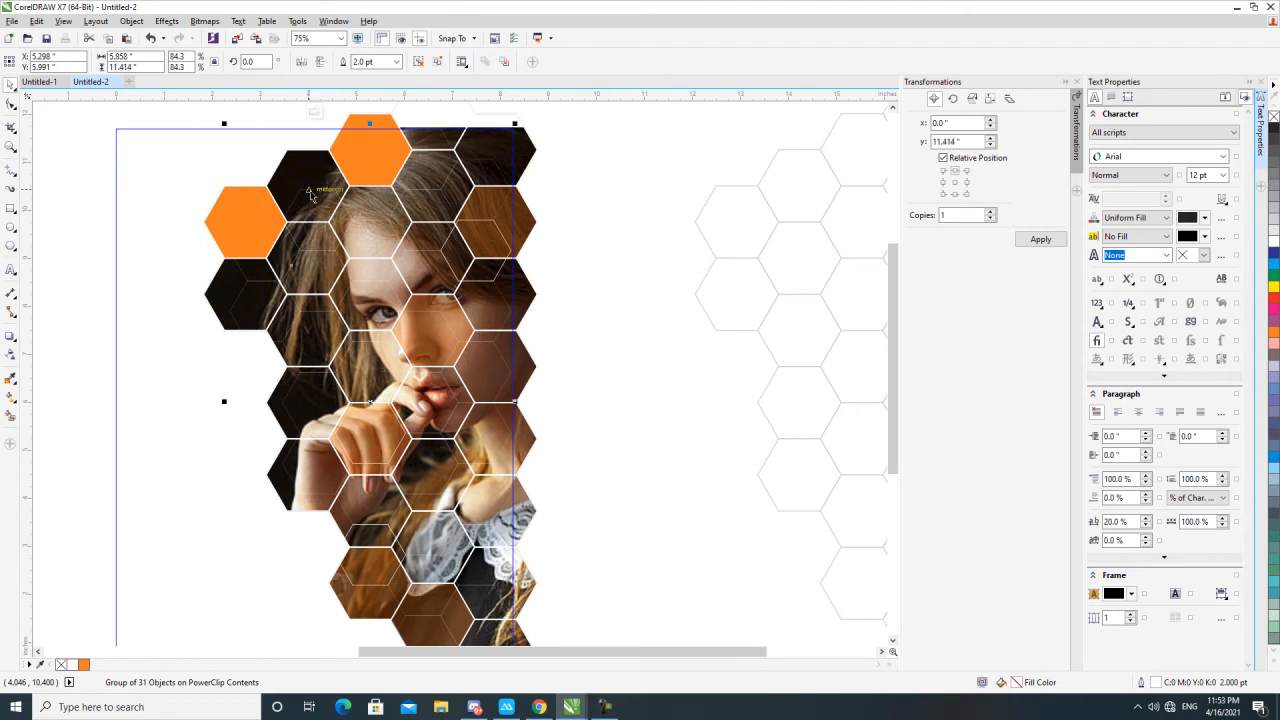
{"action": "left_click", "coordinate": [396, 61]}
{"action": "left_click", "coordinate": [394, 142]}
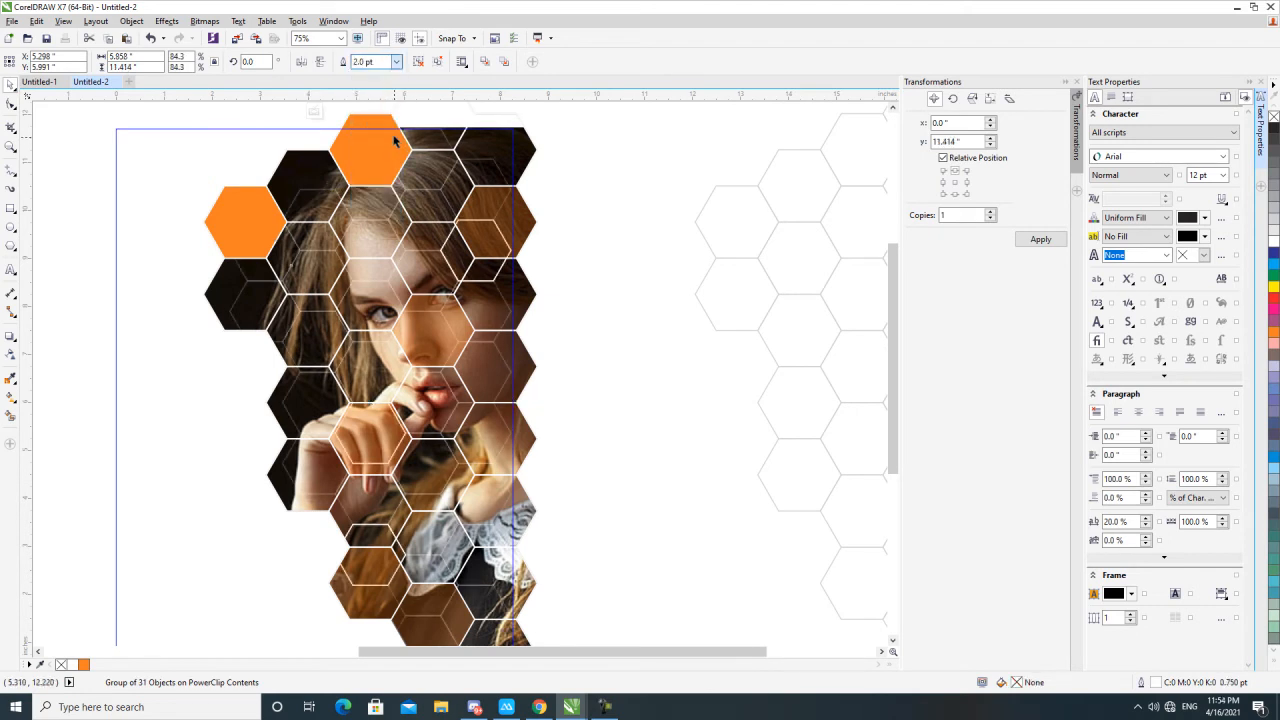
{"action": "left_click", "coordinate": [396, 61]}
{"action": "left_click", "coordinate": [394, 100]}
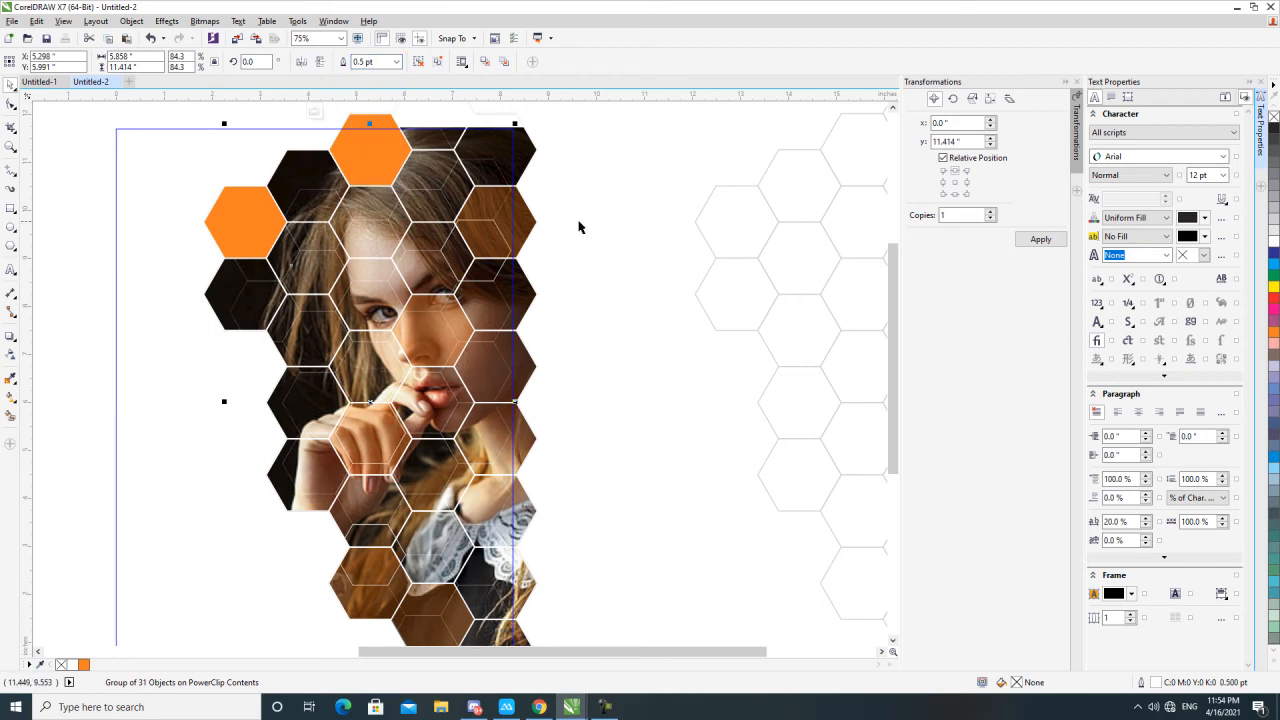
{"action": "left_click_drag", "start_coordinate": [516, 123], "coordinate": [517, 123]}
{"action": "scroll", "coordinate": [577, 204], "scroll_direction": "down", "scroll_amount": 2}
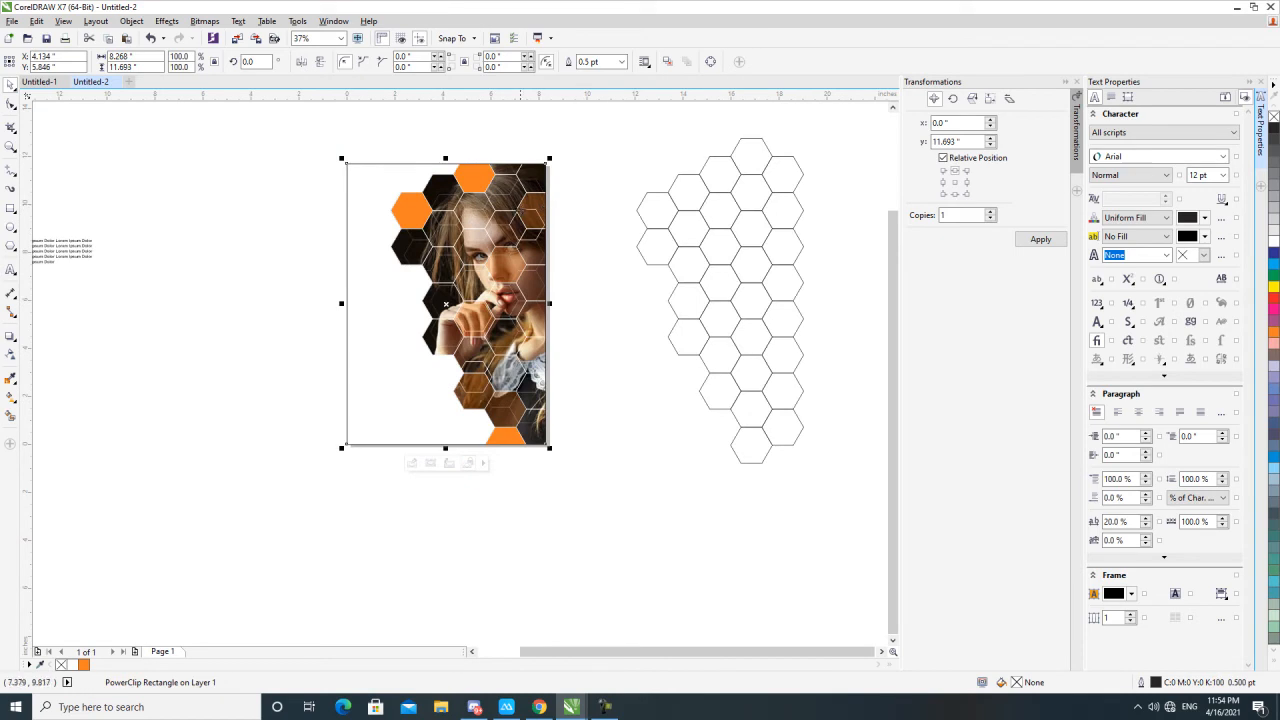
{"action": "scroll", "coordinate": [488, 262], "scroll_direction": "down", "scroll_amount": 1}
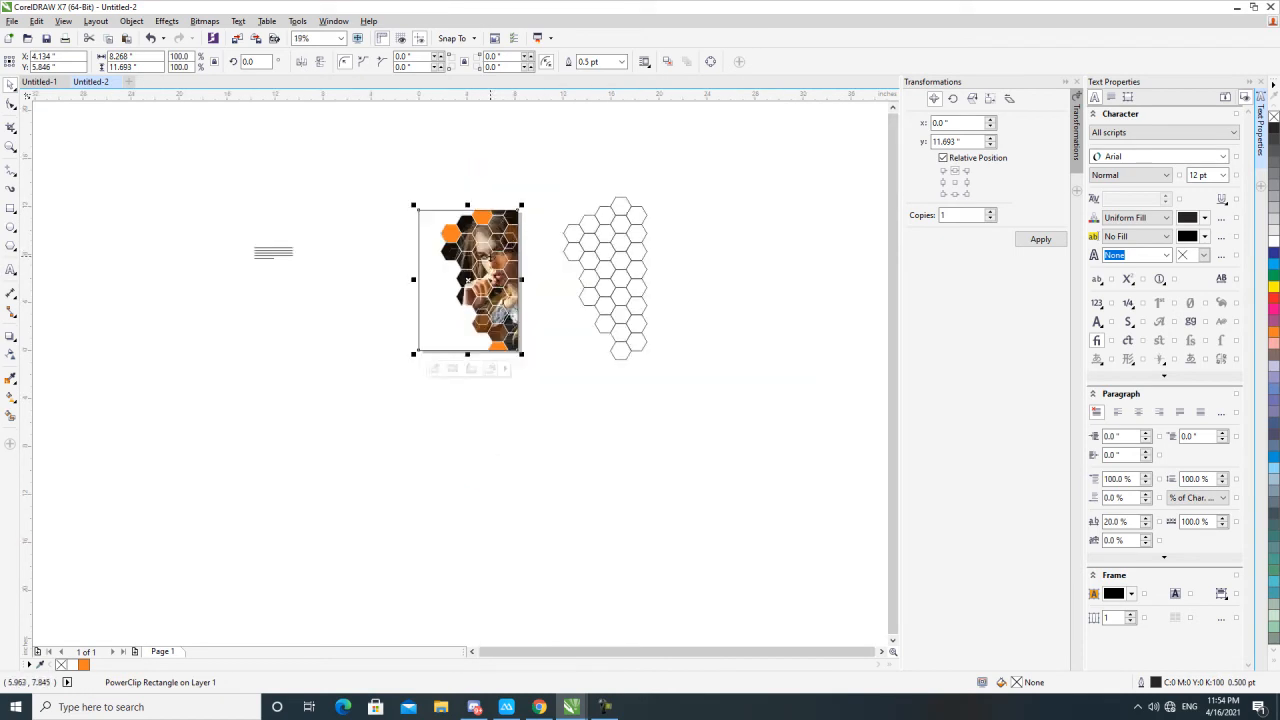
{"action": "scroll", "coordinate": [510, 252], "scroll_direction": "up", "scroll_amount": 1}
{"action": "left_click", "coordinate": [643, 209]}
{"action": "left_click", "coordinate": [722, 214]}
{"action": "left_click", "coordinate": [800, 214]}
{"action": "left_click", "coordinate": [694, 191]}
{"action": "scroll", "coordinate": [626, 197], "scroll_direction": "down", "scroll_amount": 1}
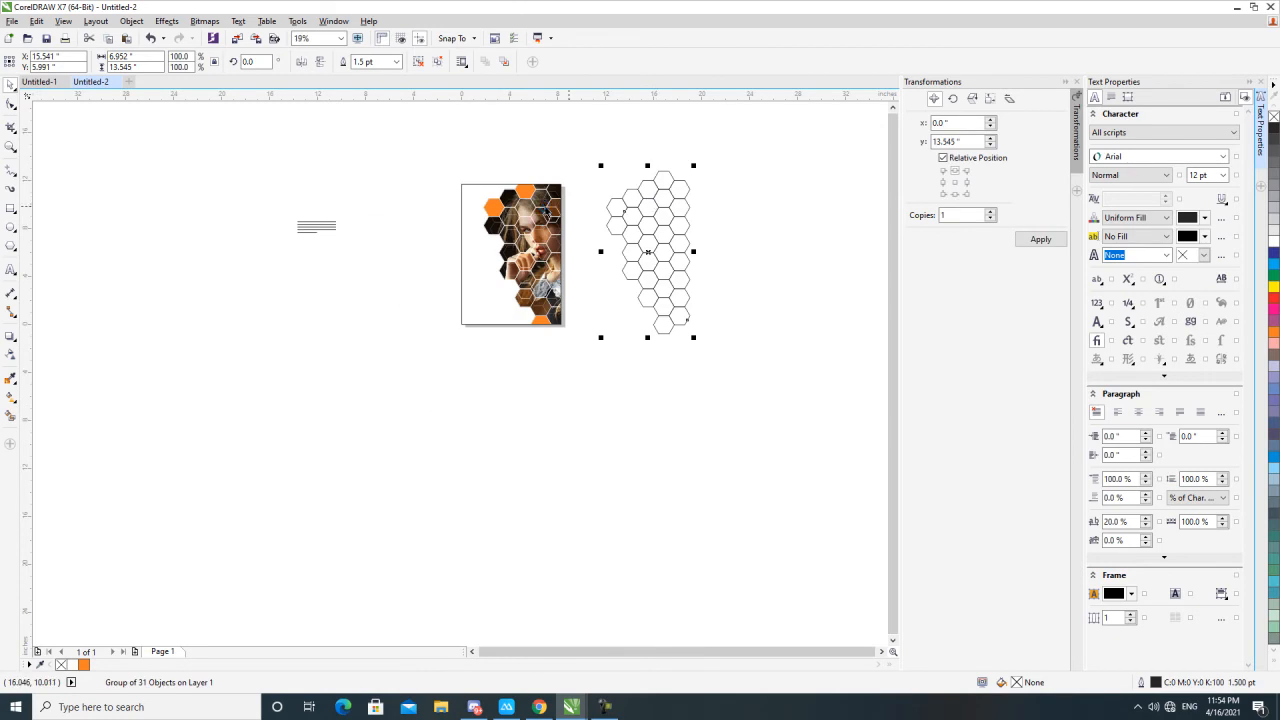
{"action": "left_click", "coordinate": [545, 213]}
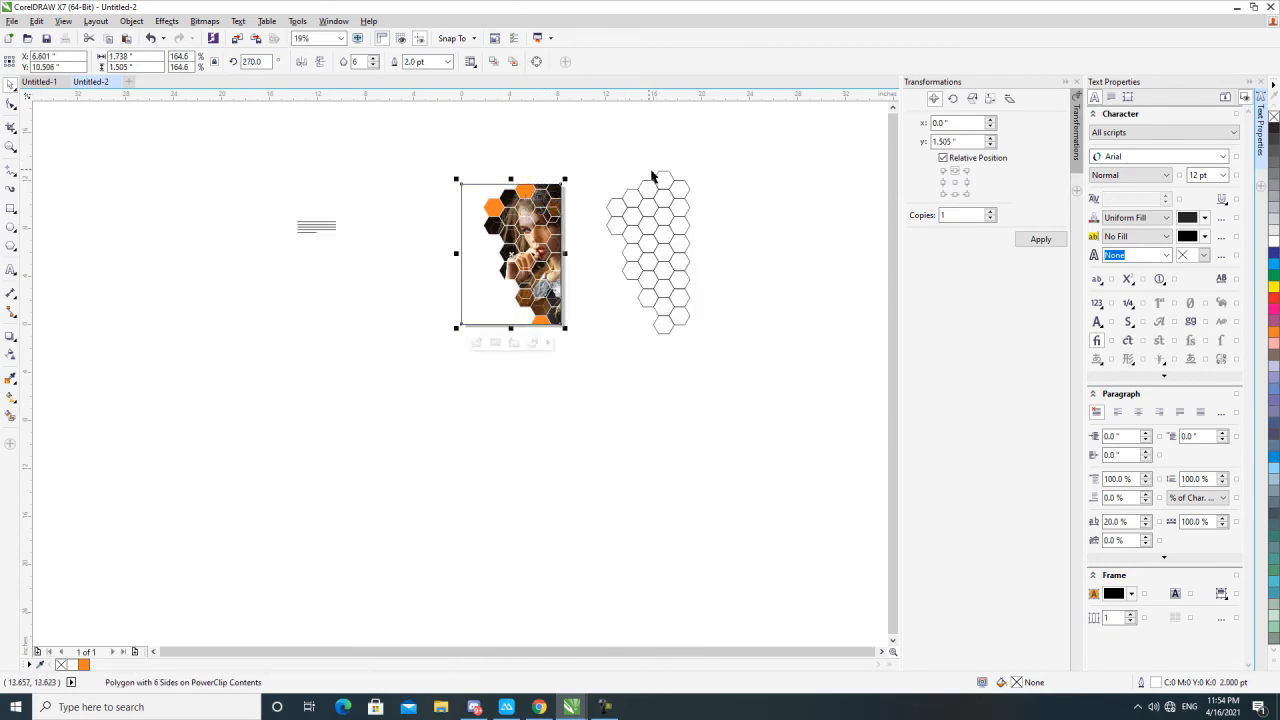
{"action": "scroll", "coordinate": [664, 182], "scroll_direction": "up", "scroll_amount": 1}
{"action": "left_click", "coordinate": [604, 707]}
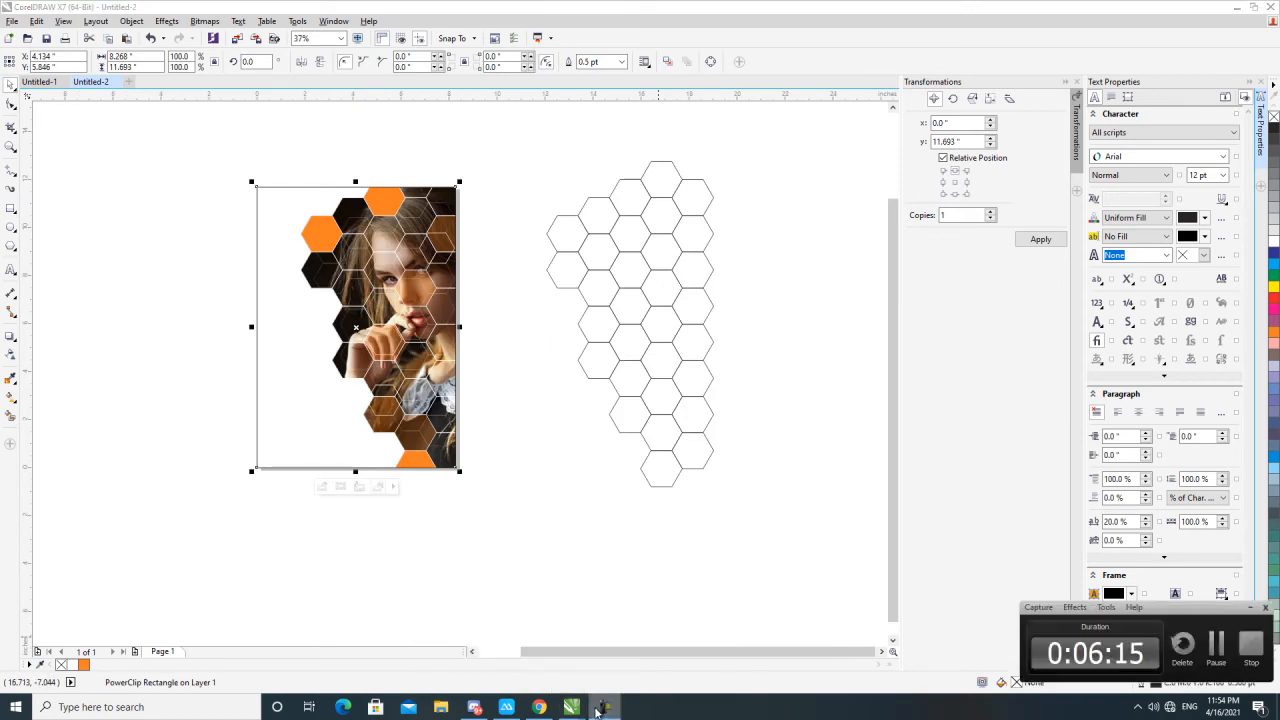
{"action": "left_click", "coordinate": [666, 380]}
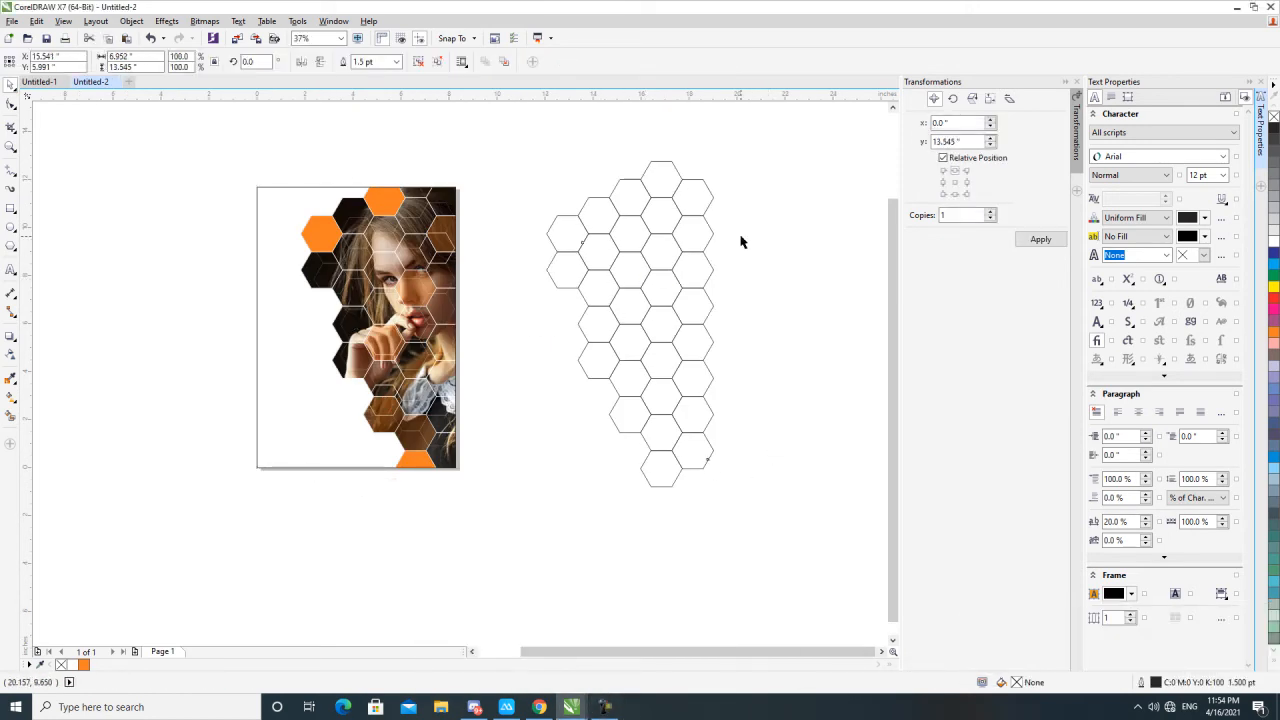
Step: Place the spare black-outlined honeycomb and an offset duplicate over the page's white left side, overlapping, and group the two
{"action": "left_click", "coordinate": [643, 220]}
{"action": "left_click_drag", "start_coordinate": [699, 189], "coordinate": [297, 426]}
{"action": "key", "text": "ctrl+z"}
{"action": "left_click", "coordinate": [692, 197]}
{"action": "left_click", "coordinate": [624, 389]}
{"action": "scroll", "coordinate": [290, 410], "scroll_direction": "up", "scroll_amount": 2}
{"action": "left_click_drag", "start_coordinate": [229, 518], "coordinate": [261, 453]}
{"action": "key", "text": "ctrl+a"}
{"action": "scroll", "coordinate": [214, 490], "scroll_direction": "down", "scroll_amount": 1}
{"action": "key", "text": "ctrl+g"}
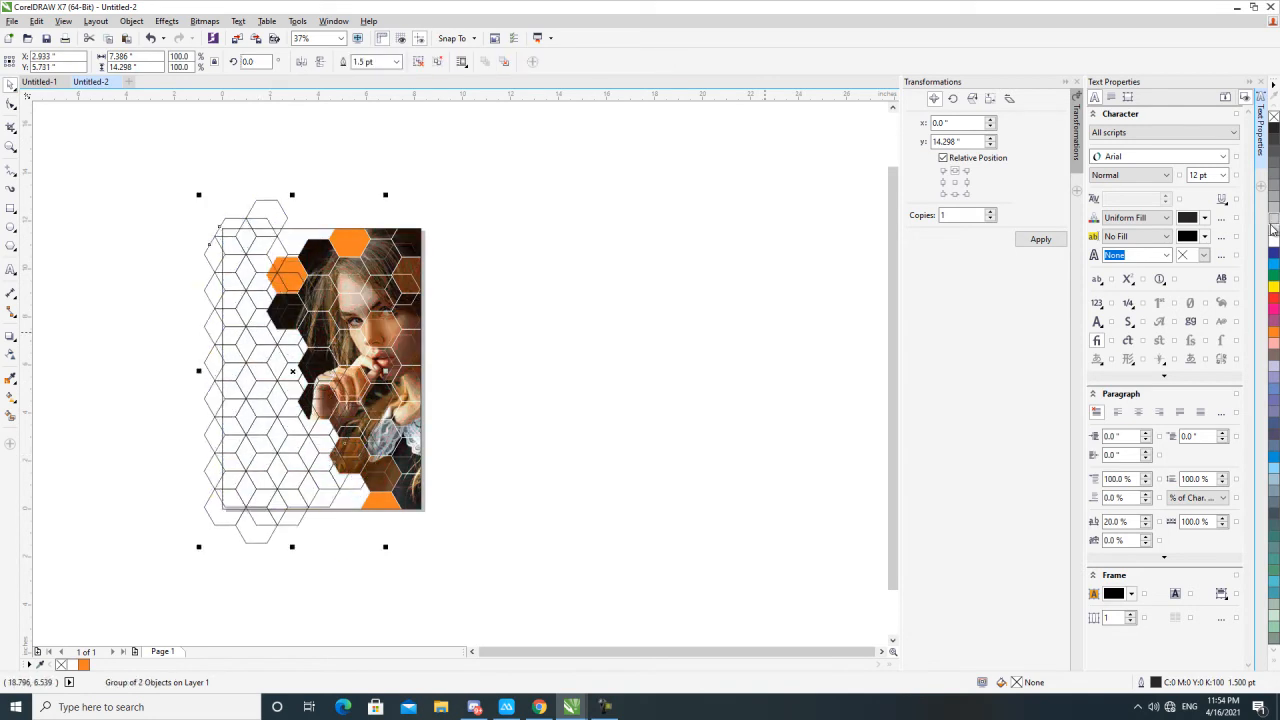
Step: Give the overlapping honeycomb group a 20% black outline and fade it from lower left to upper right with a linear transparency
{"action": "right_click", "coordinate": [1268, 226]}
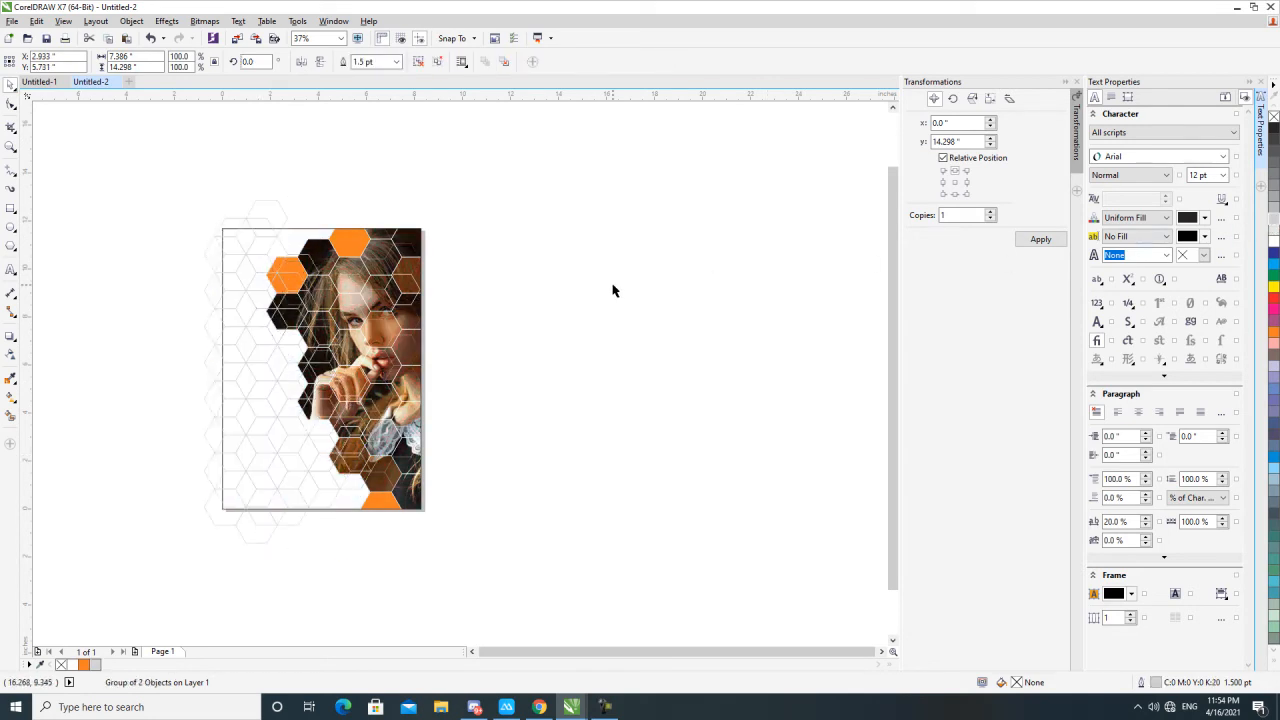
{"action": "left_click", "coordinate": [11, 354]}
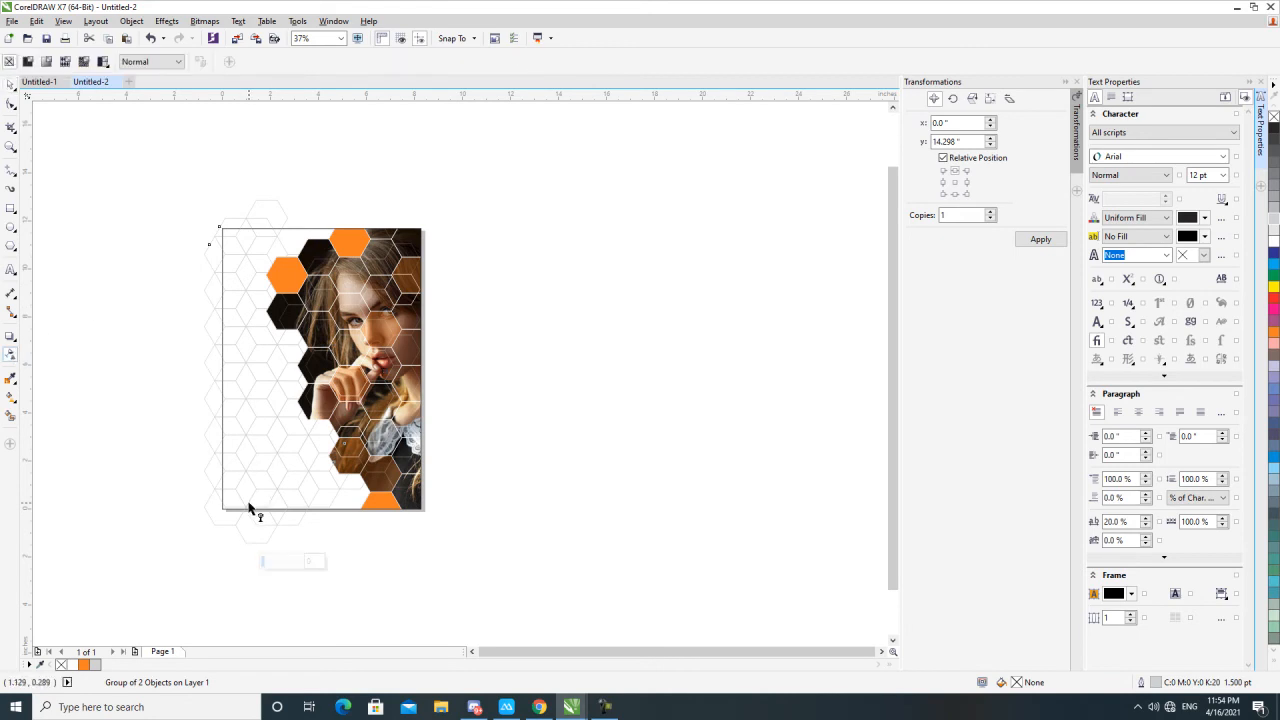
{"action": "left_click_drag", "start_coordinate": [310, 296], "coordinate": [247, 501]}
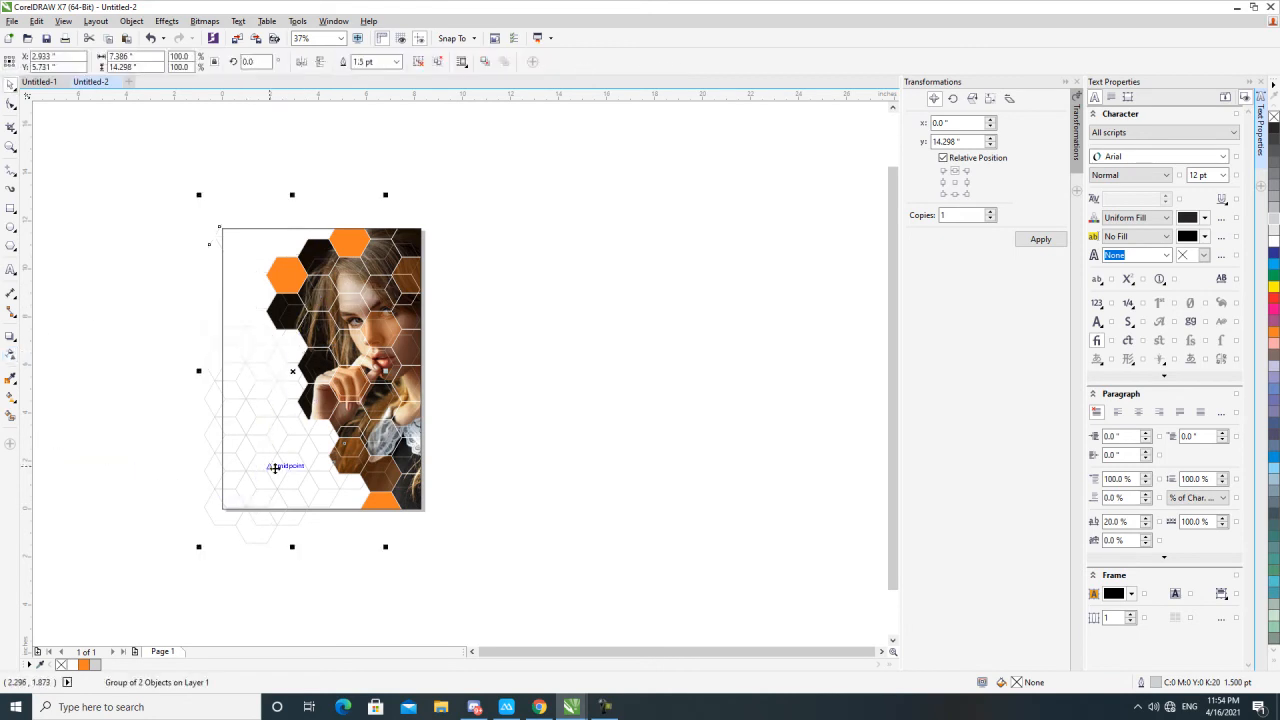
{"action": "left_click_drag", "start_coordinate": [166, 565], "coordinate": [329, 326]}
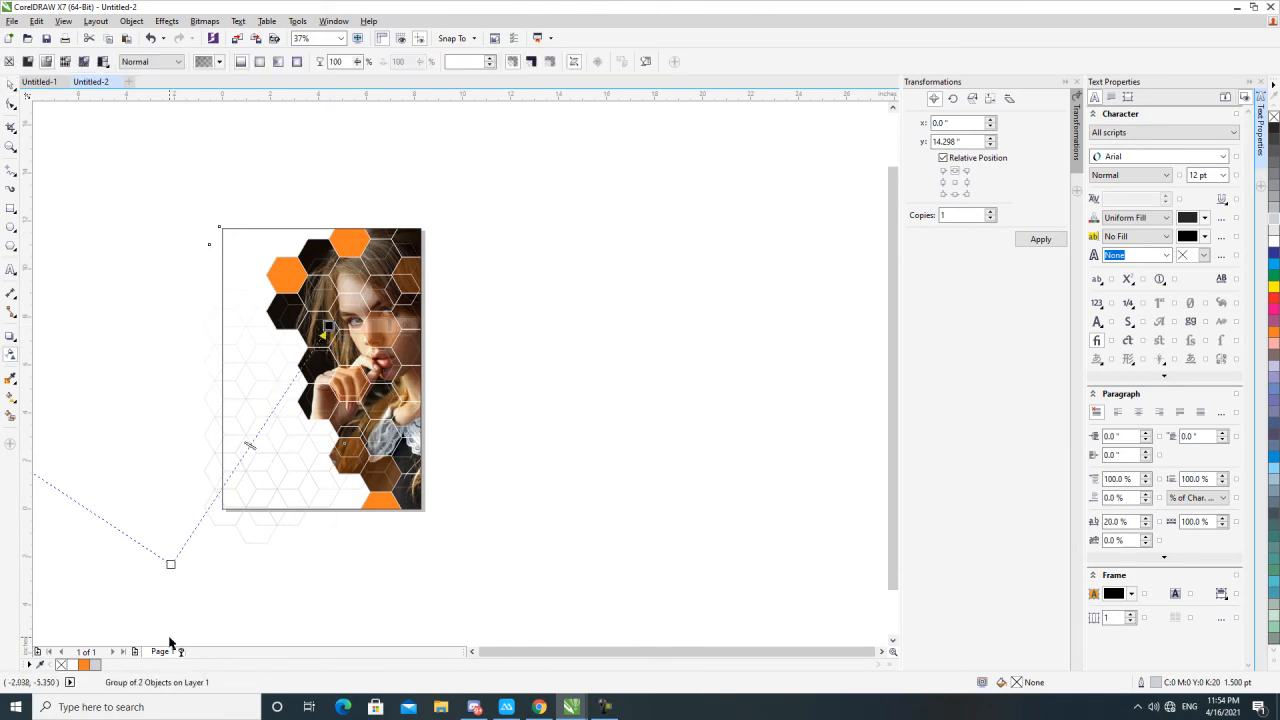
{"action": "left_click_drag", "start_coordinate": [147, 632], "coordinate": [350, 293]}
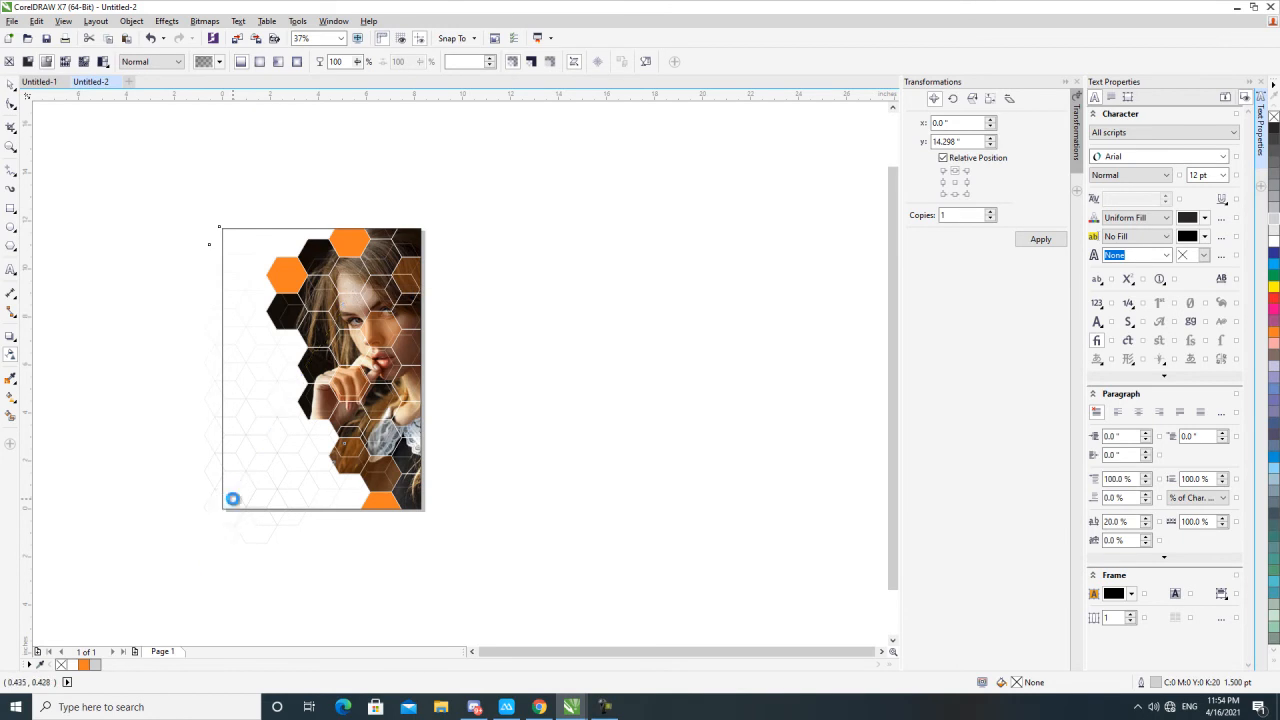
Step: Readjust the linear transparency of the grey honeycomb group, trying a 2.0 pt outline, and set its outline width to 1.5 pt
{"action": "key", "text": "space"}
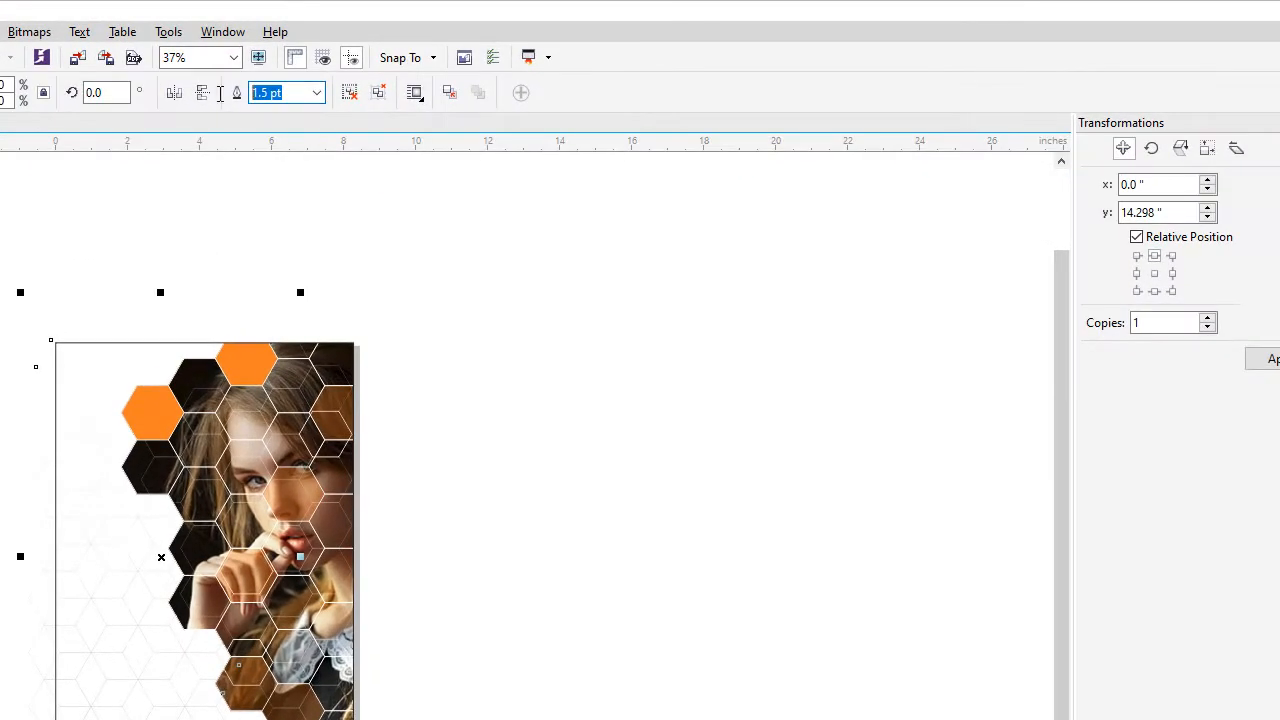
{"action": "type", "text": "2"}
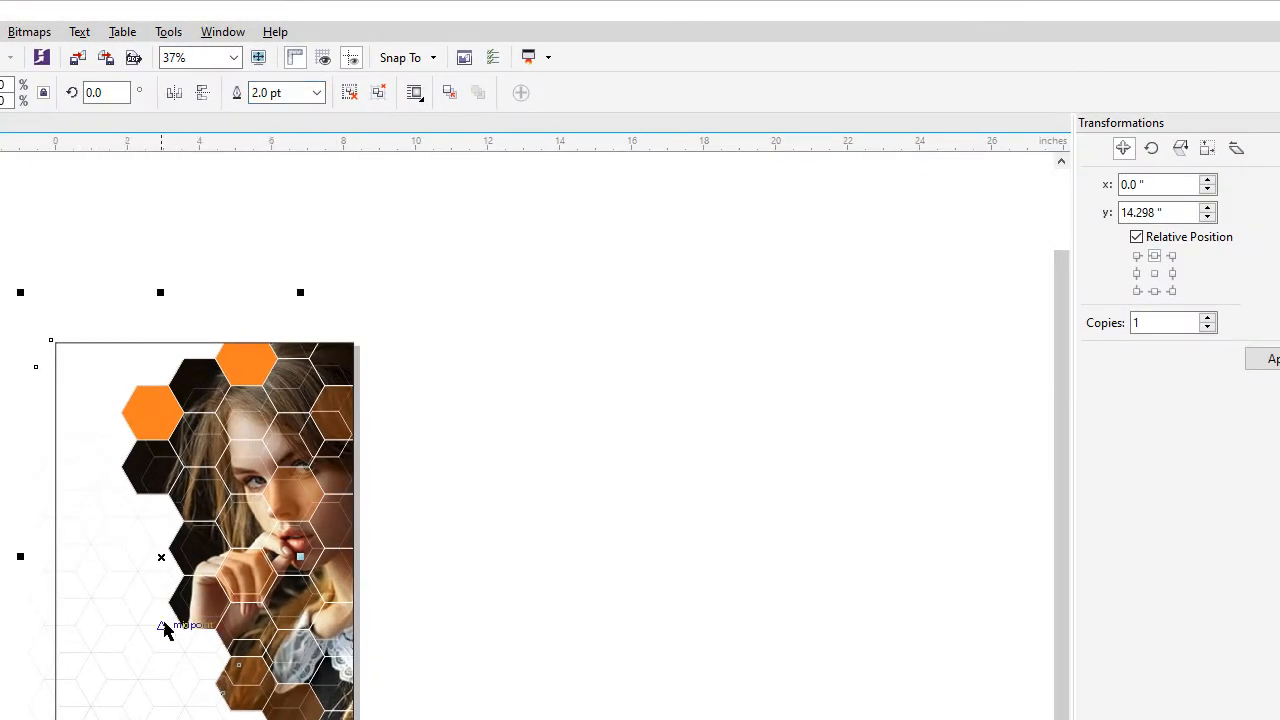
{"action": "scroll", "coordinate": [163, 628], "scroll_direction": "up", "scroll_amount": 1}
{"action": "key", "text": "space"}
{"action": "left_click_drag", "start_coordinate": [333, 262], "coordinate": [247, 459]}
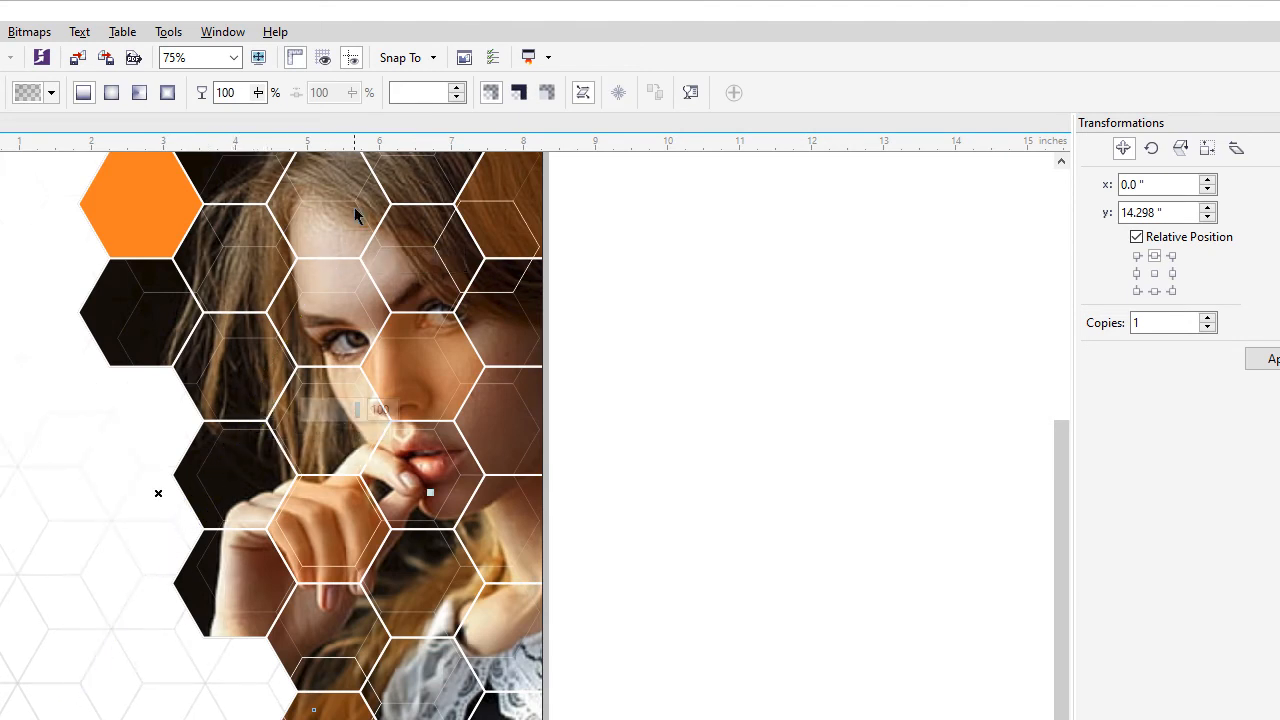
{"action": "key", "text": "space"}
{"action": "type", "text": "1.5"}
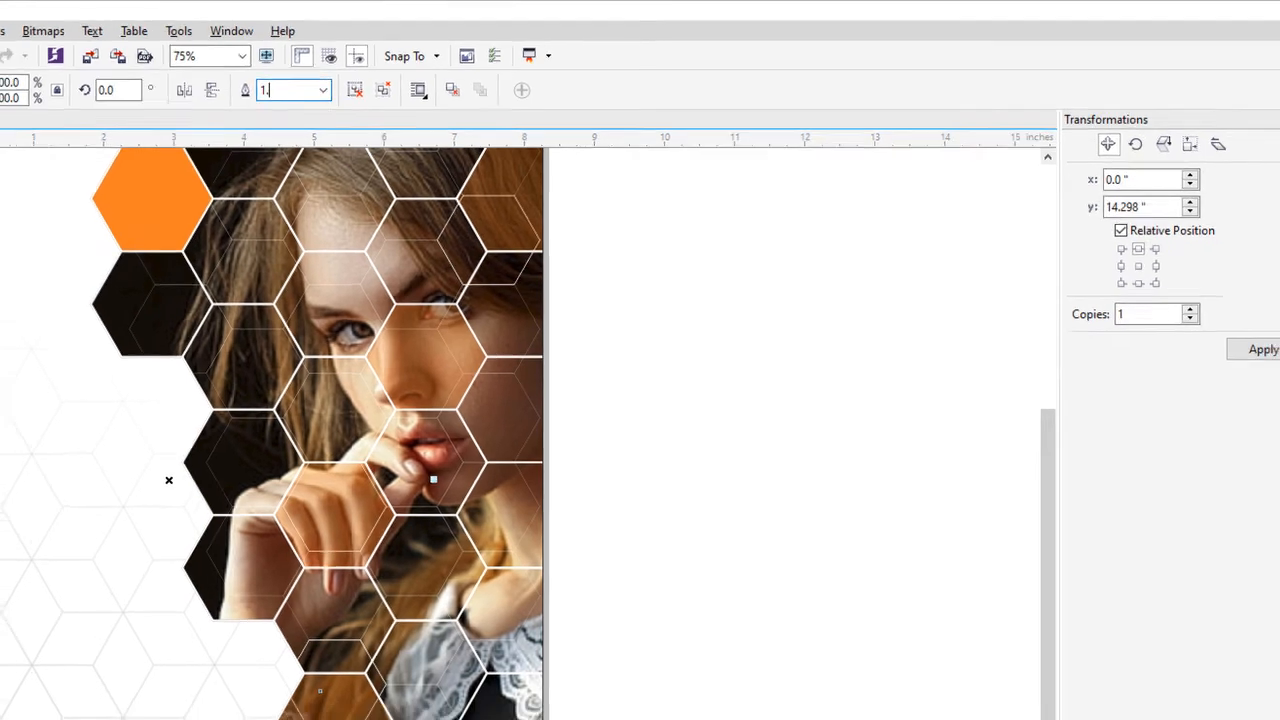
{"action": "key", "text": "Return"}
{"action": "scroll", "coordinate": [254, 490], "scroll_direction": "down", "scroll_amount": 1}
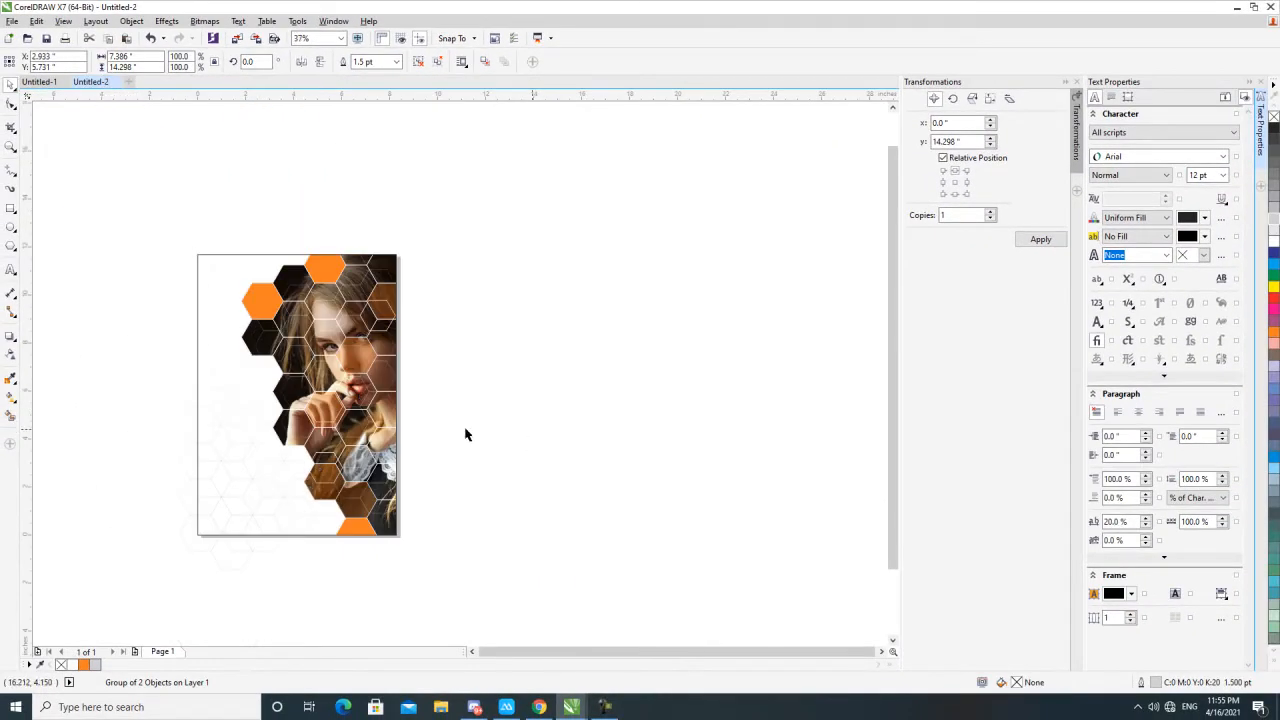
Step: Move the faded grey honeycomb group into the page rectangle's PowerClip so it is clipped to the page, and finish editing the contents
{"action": "left_click", "coordinate": [431, 487]}
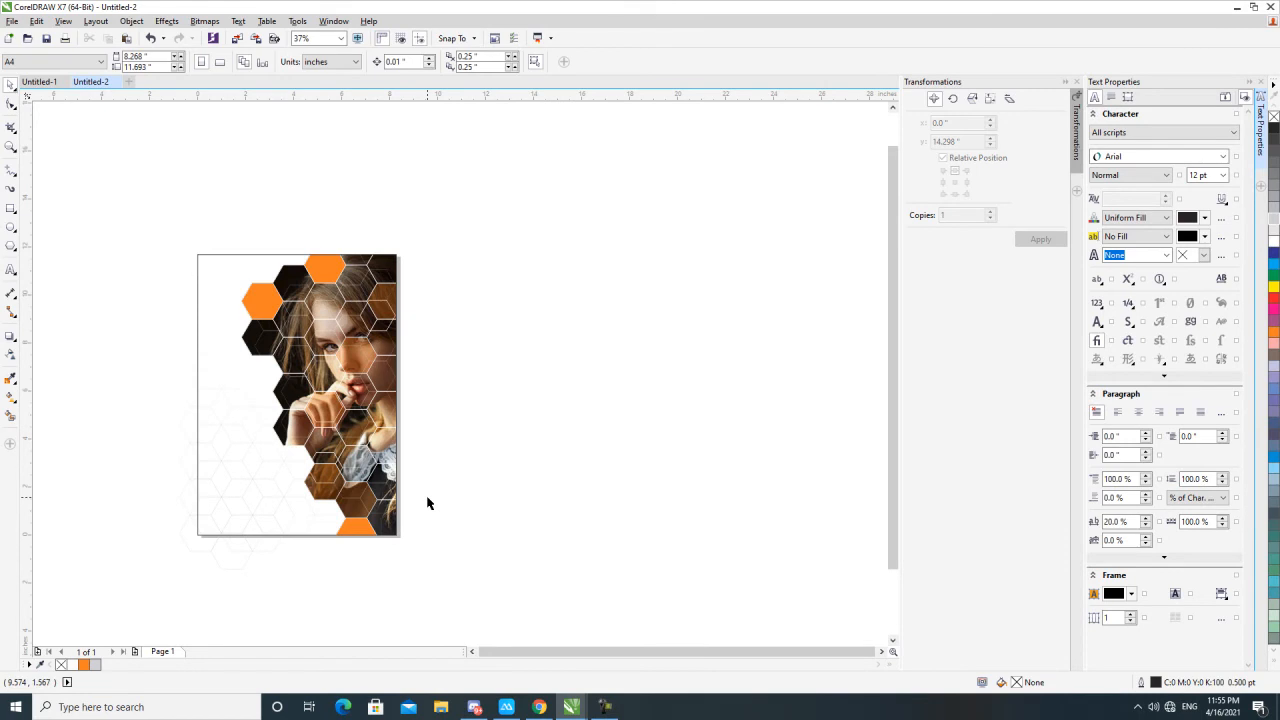
{"action": "scroll", "coordinate": [223, 374], "scroll_direction": "up", "scroll_amount": 3}
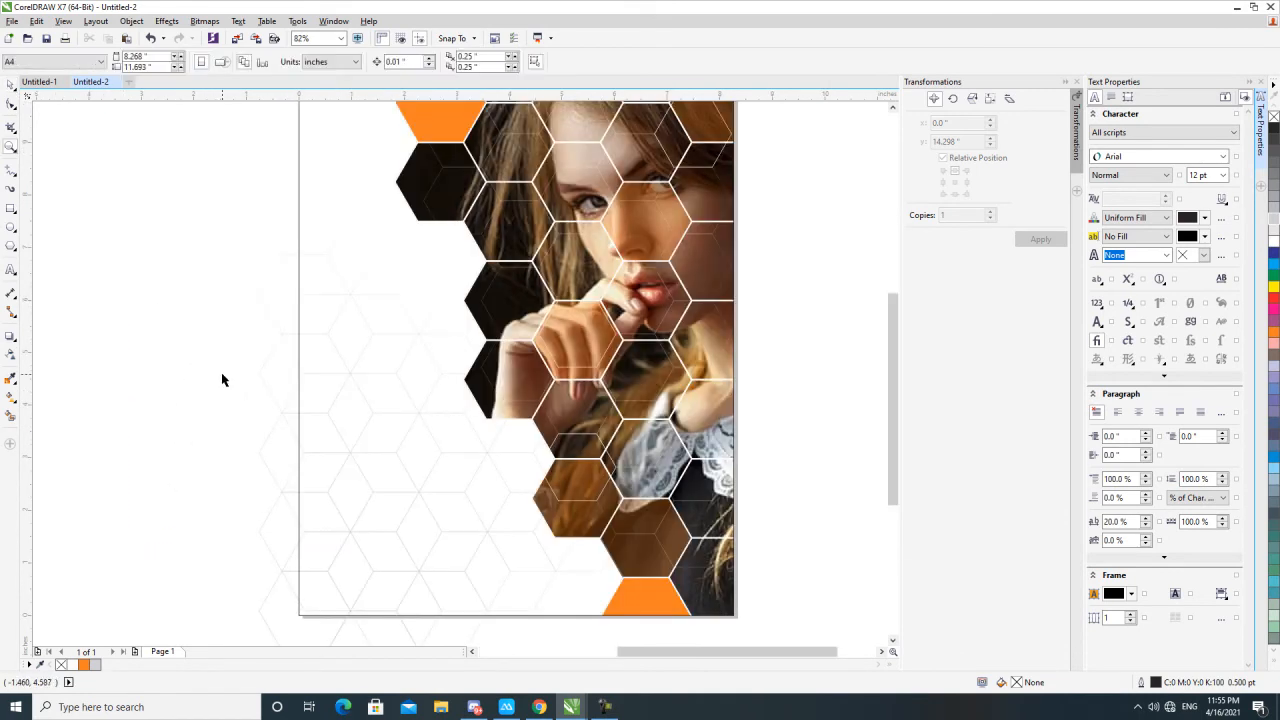
{"action": "scroll", "coordinate": [245, 468], "scroll_direction": "down", "scroll_amount": 1}
{"action": "left_click", "coordinate": [271, 508]}
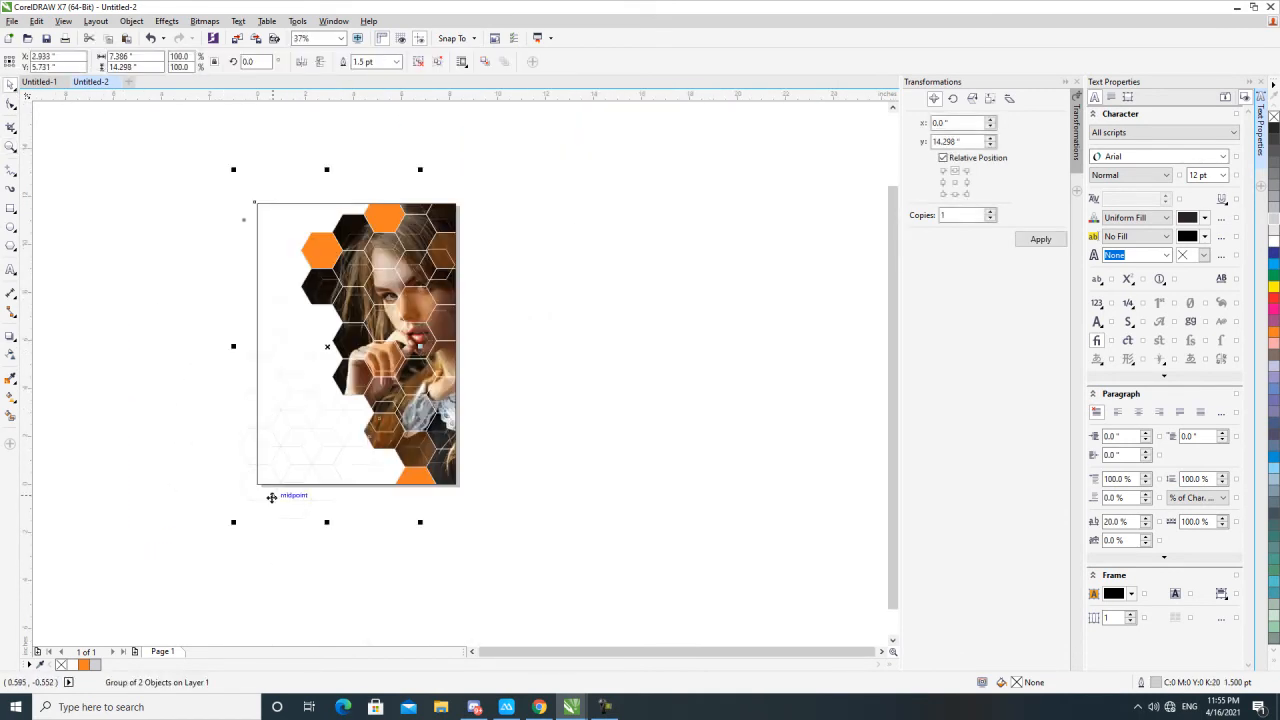
{"action": "right_click", "coordinate": [271, 497]}
{"action": "left_click", "coordinate": [257, 496]}
{"action": "left_click", "coordinate": [40, 21]}
{"action": "left_click", "coordinate": [103, 128]}
{"action": "double_click", "coordinate": [318, 254]}
{"action": "left_click", "coordinate": [40, 21]}
{"action": "left_click", "coordinate": [103, 126]}
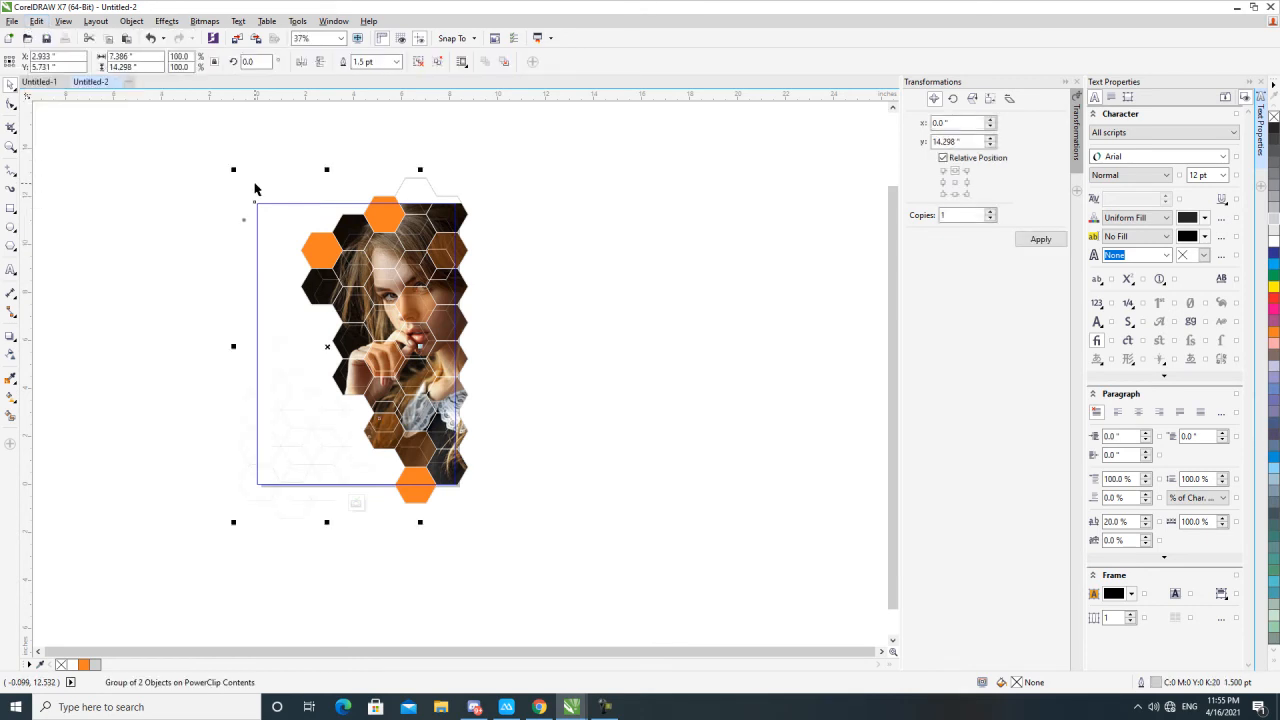
{"action": "key", "text": "z"}
{"action": "left_click_drag", "start_coordinate": [250, 196], "coordinate": [530, 514]}
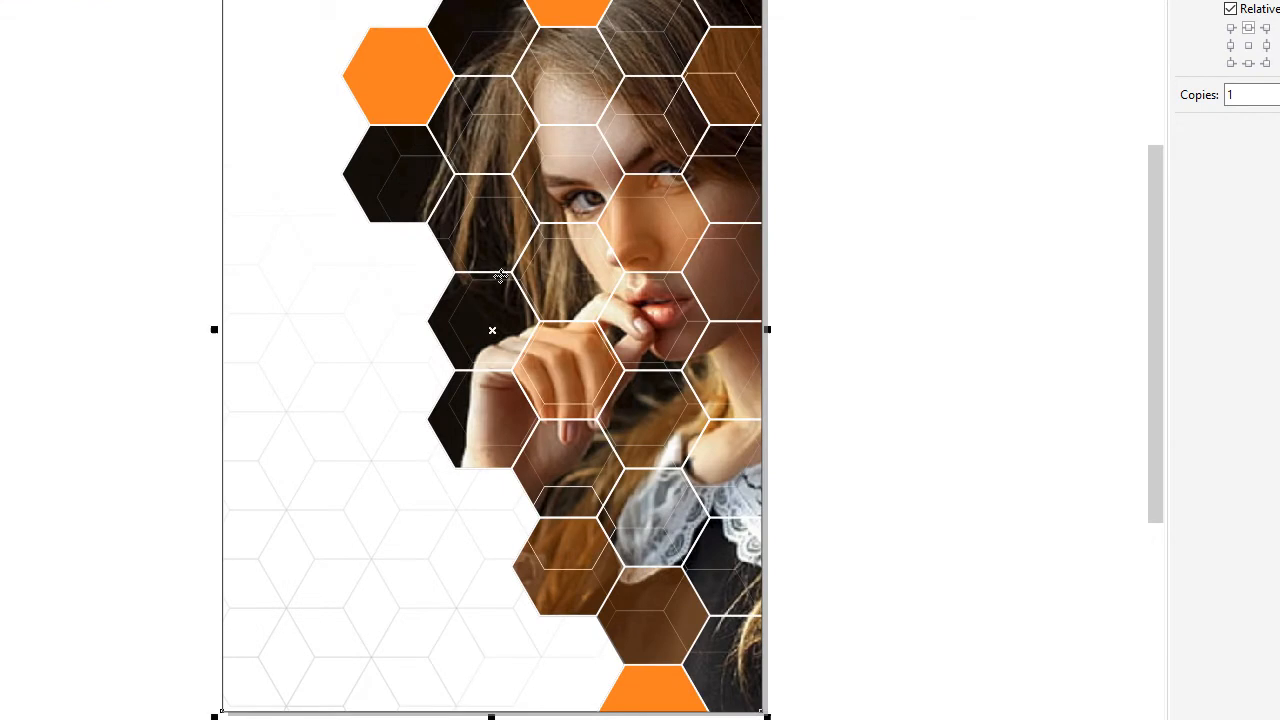
Step: Add the text "Creative" on the white area below the photo's hand hexagons and tighten its character spacing
{"action": "scroll", "coordinate": [500, 276], "scroll_direction": "down", "scroll_amount": 3}
{"action": "scroll", "coordinate": [340, 263], "scroll_direction": "down", "scroll_amount": 2}
{"action": "left_click_drag", "start_coordinate": [344, 252], "coordinate": [503, 377]}
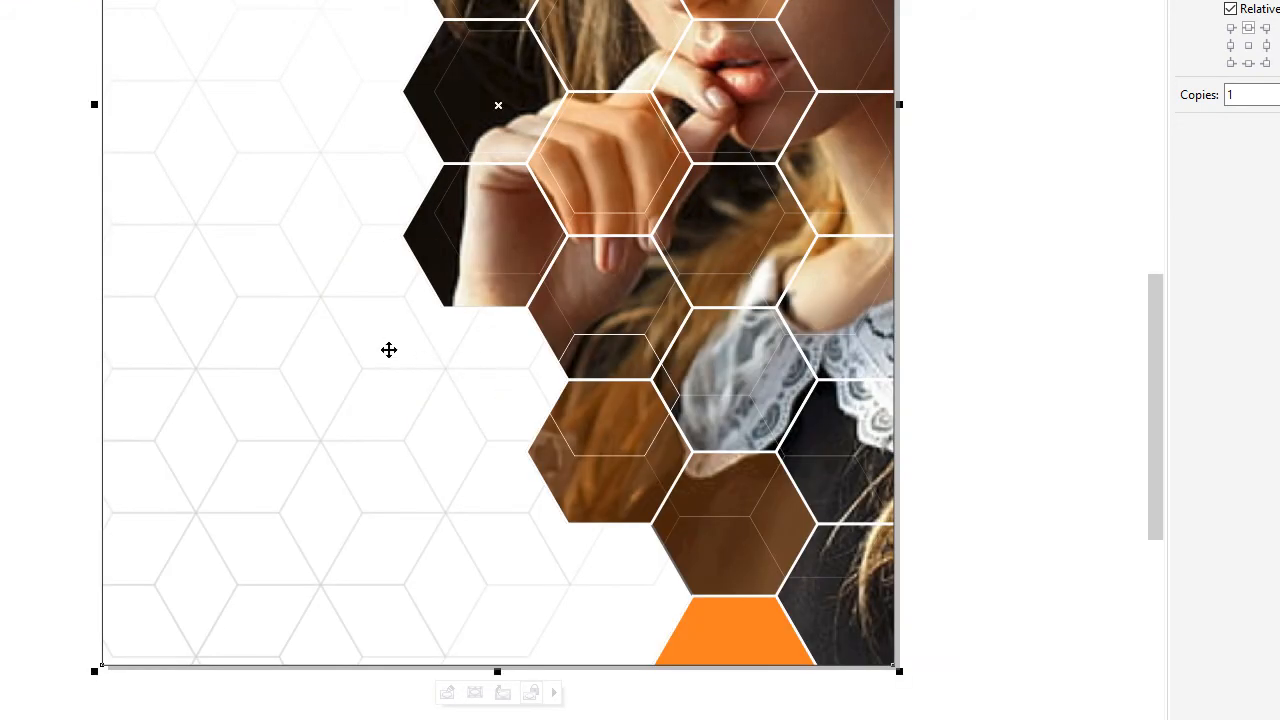
{"action": "left_click", "coordinate": [236, 349]}
{"action": "type", "text": "Creative"}
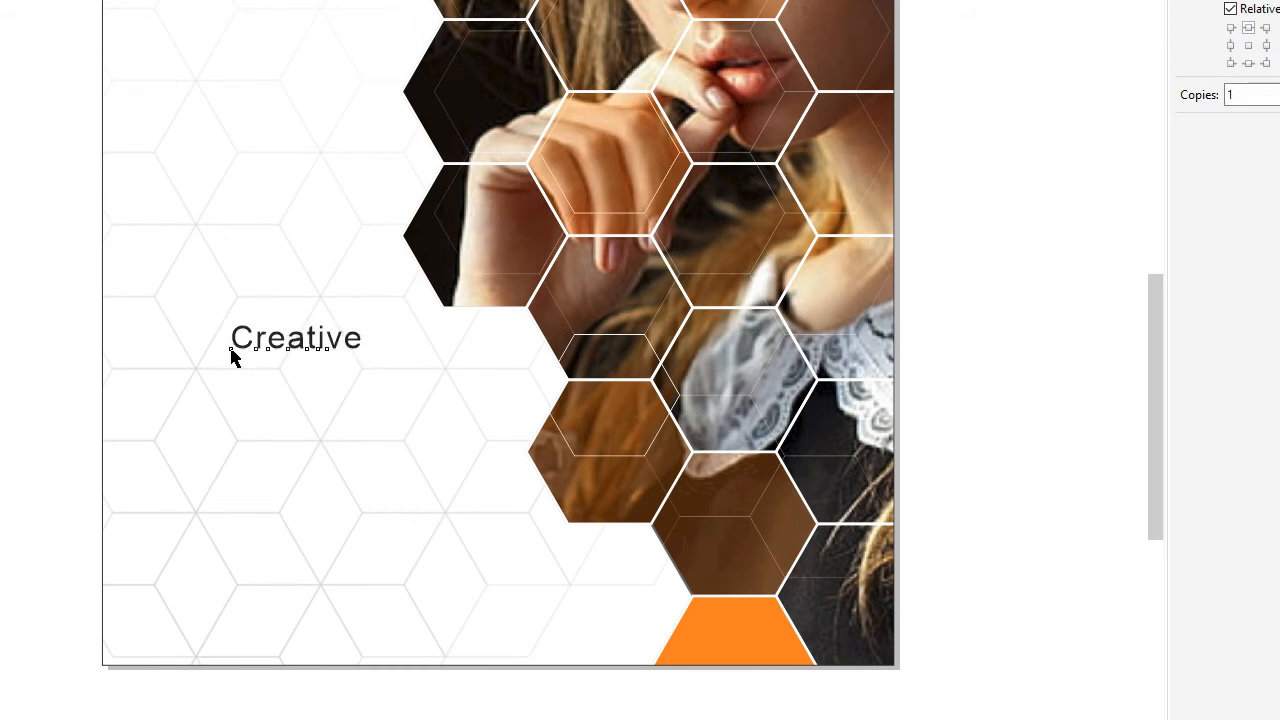
{"action": "key", "text": "ctrl+space"}
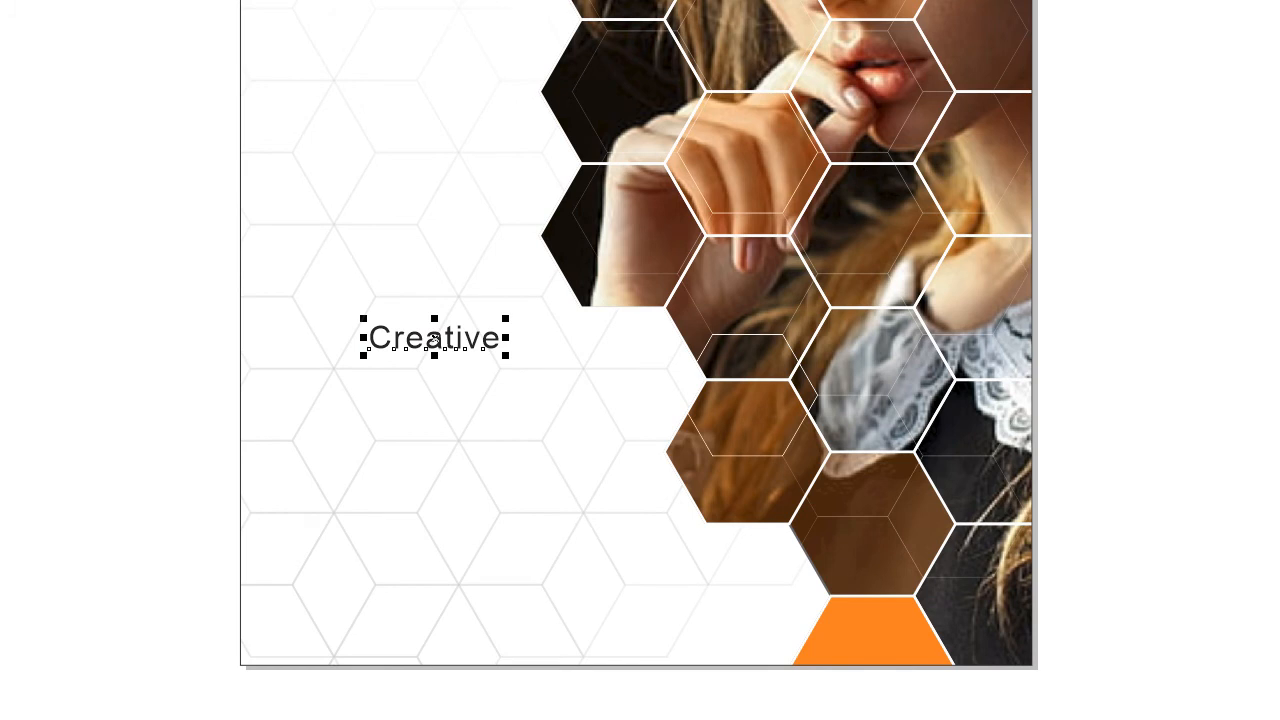
{"action": "key", "text": "alt+F7"}
{"action": "key", "text": "ctrl+shift+comma"}
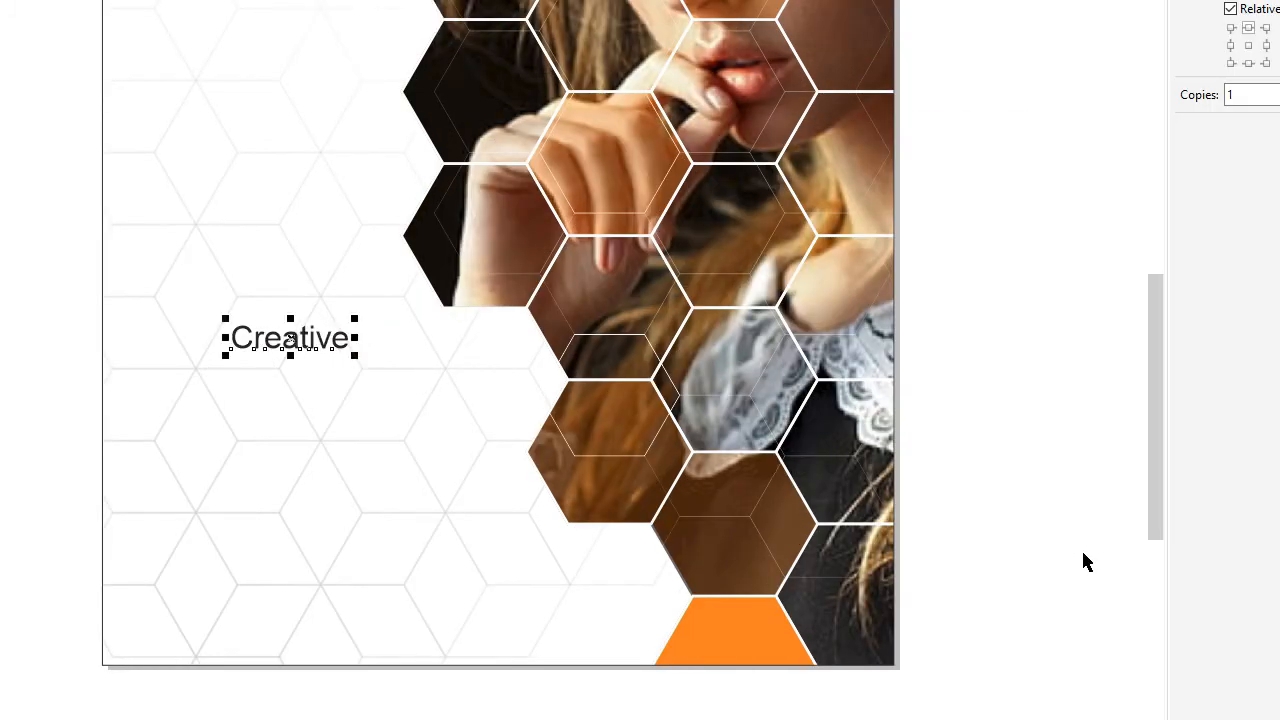
Step: Move the "Creative" text closer to the page's left edge and change it to a thin sans-serif font
{"action": "left_click_drag", "start_coordinate": [313, 348], "coordinate": [233, 336]}
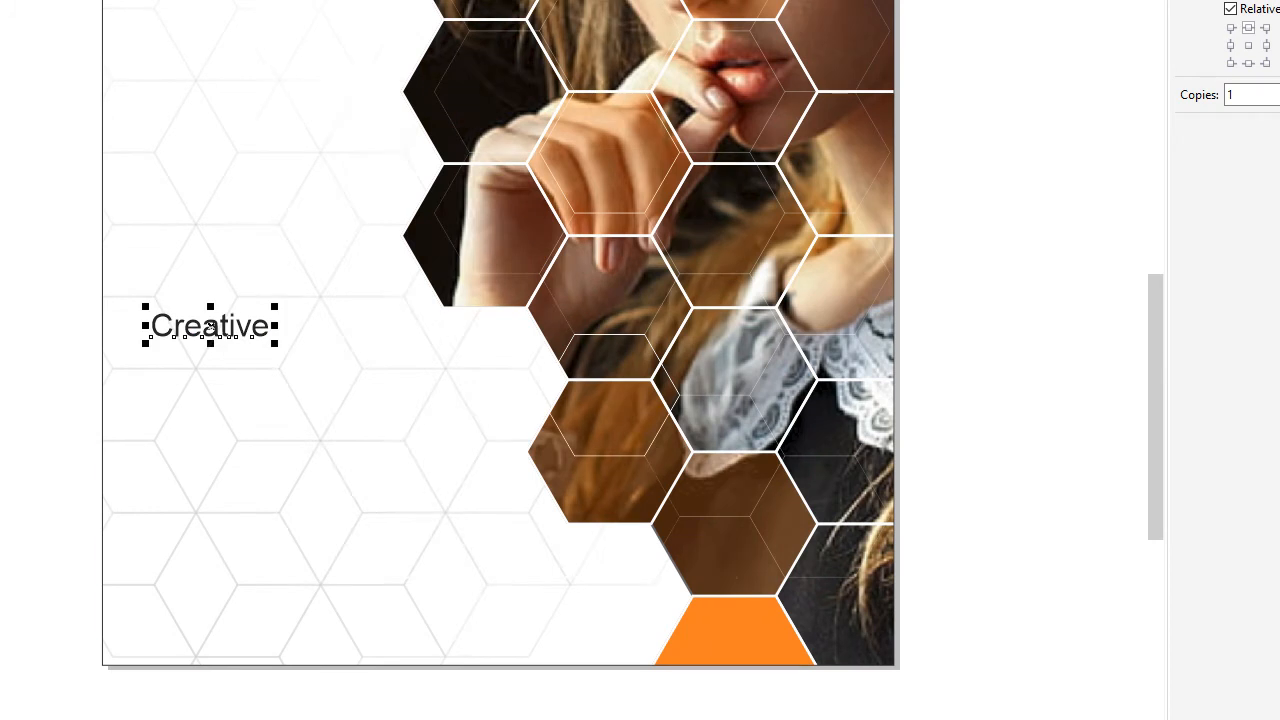
{"action": "left_click", "coordinate": [410, 1]}
{"action": "key", "text": "Return"}
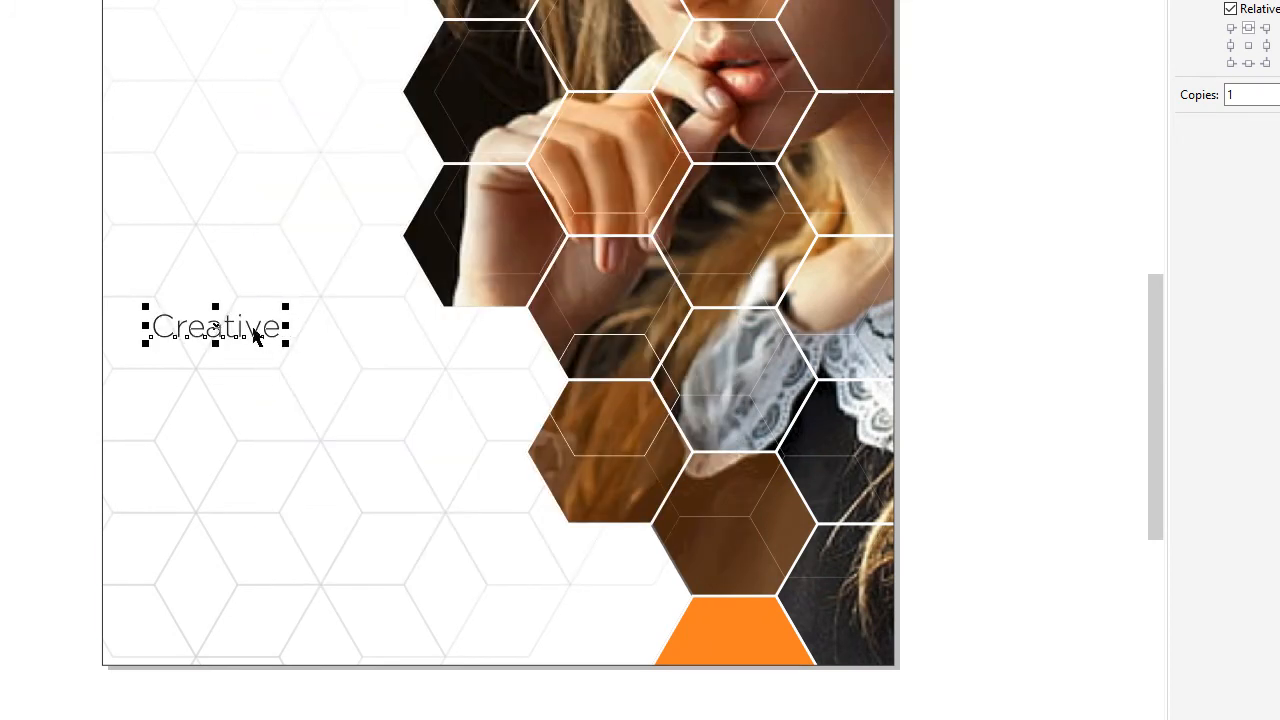
Step: Duplicate the "Creative" text just below itself, replace the copy's wording with "FLAYER DESIGN" on two lines, and shift it slightly down
{"action": "left_click_drag", "start_coordinate": [267, 344], "coordinate": [264, 356]}
{"action": "right_click", "coordinate": [264, 356]}
{"action": "double_click", "coordinate": [264, 356]}
{"action": "type", "text": "FLAYER"}
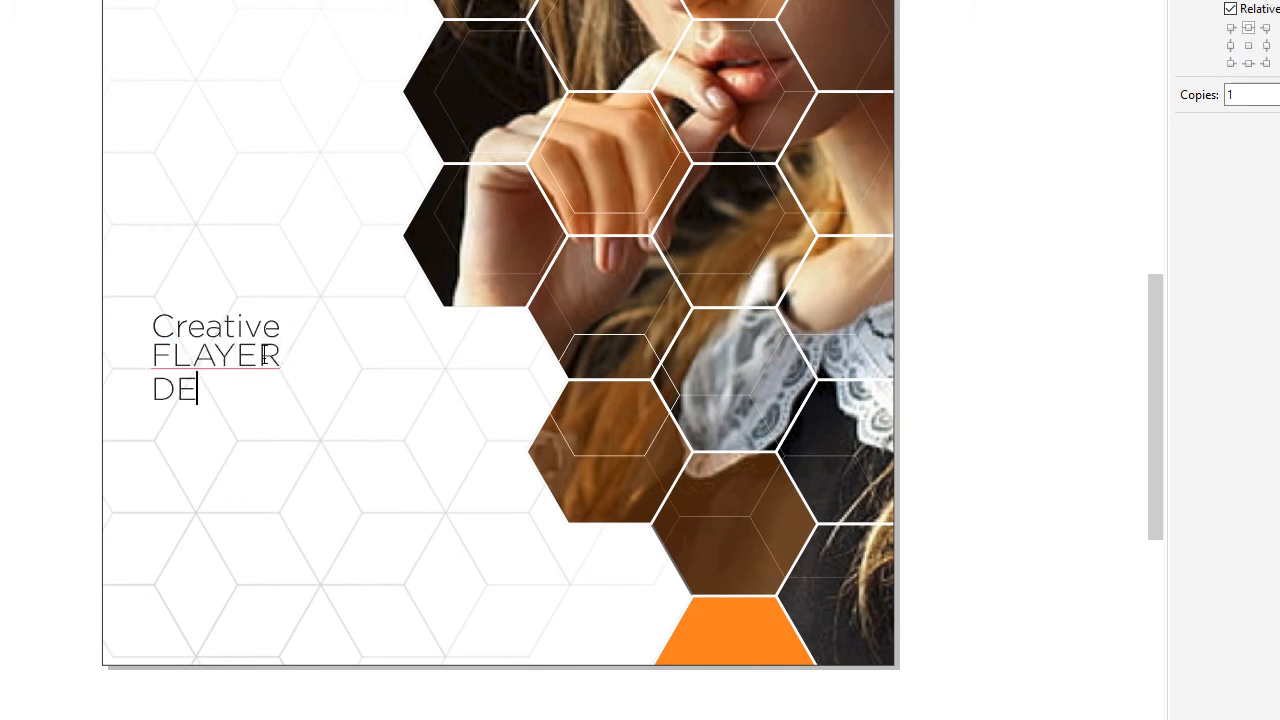
{"action": "key", "text": "ctrl+space"}
{"action": "left_click_drag", "start_coordinate": [264, 357], "coordinate": [266, 372]}
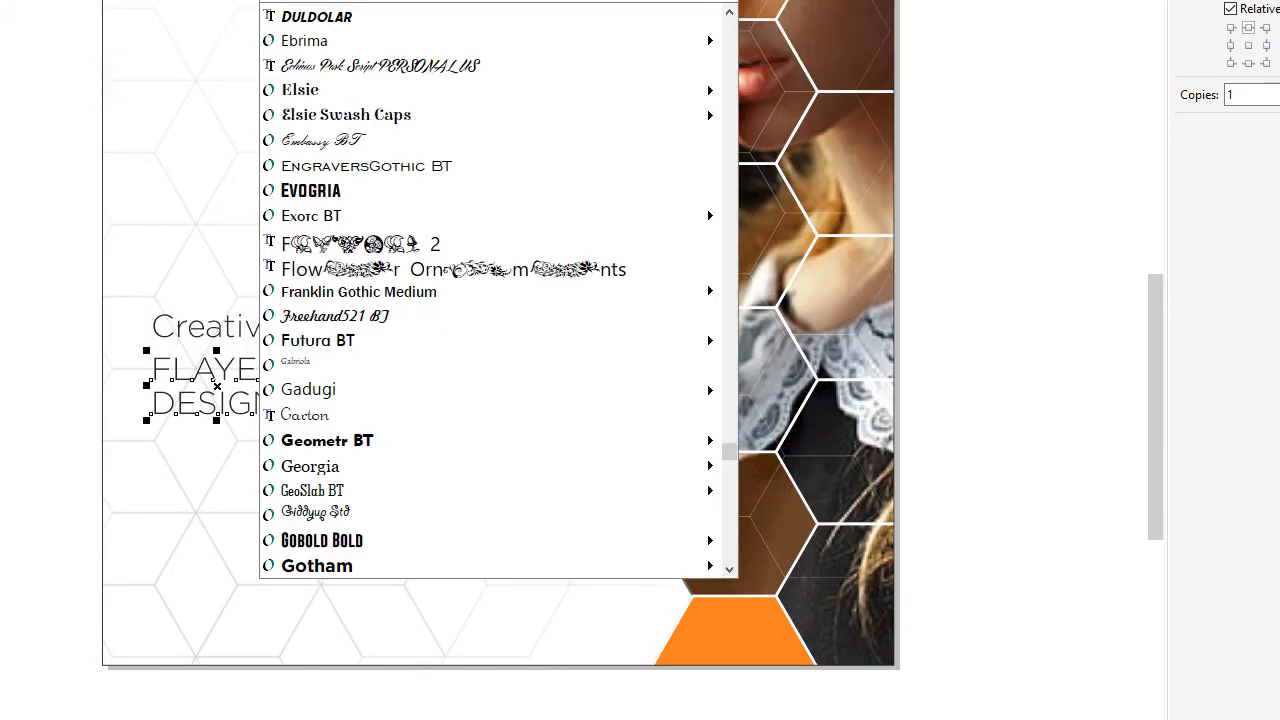
Step: Change the "FLAYER DESIGN" text to Gotham Black, separate the two words, and move "DESIGN" further down
{"action": "left_click", "coordinate": [307, 433]}
{"action": "left_click_drag", "start_coordinate": [266, 400], "coordinate": [266, 430]}
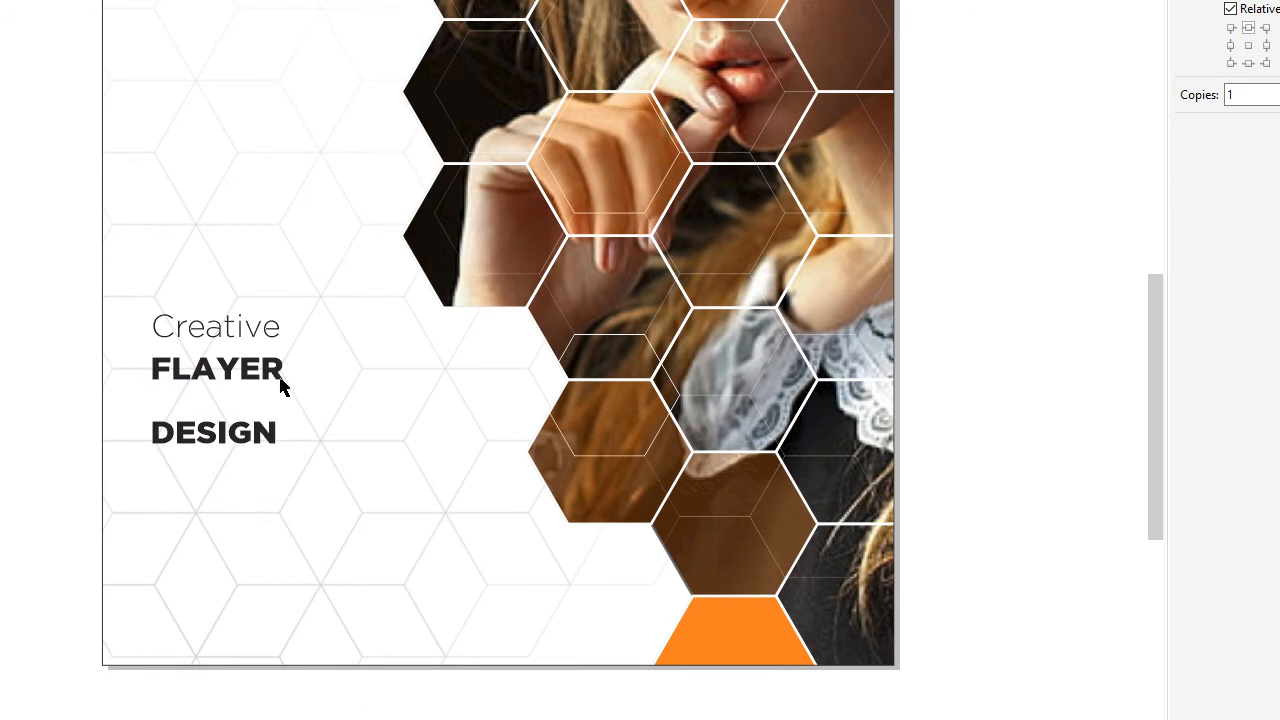
Step: Fill "FLAYER" with orange, enlarge it to about 3.5 in wide, and scale up "Creative" and "DESIGN" proportionally
{"action": "left_click", "coordinate": [279, 378]}
{"action": "left_click", "coordinate": [420, 719]}
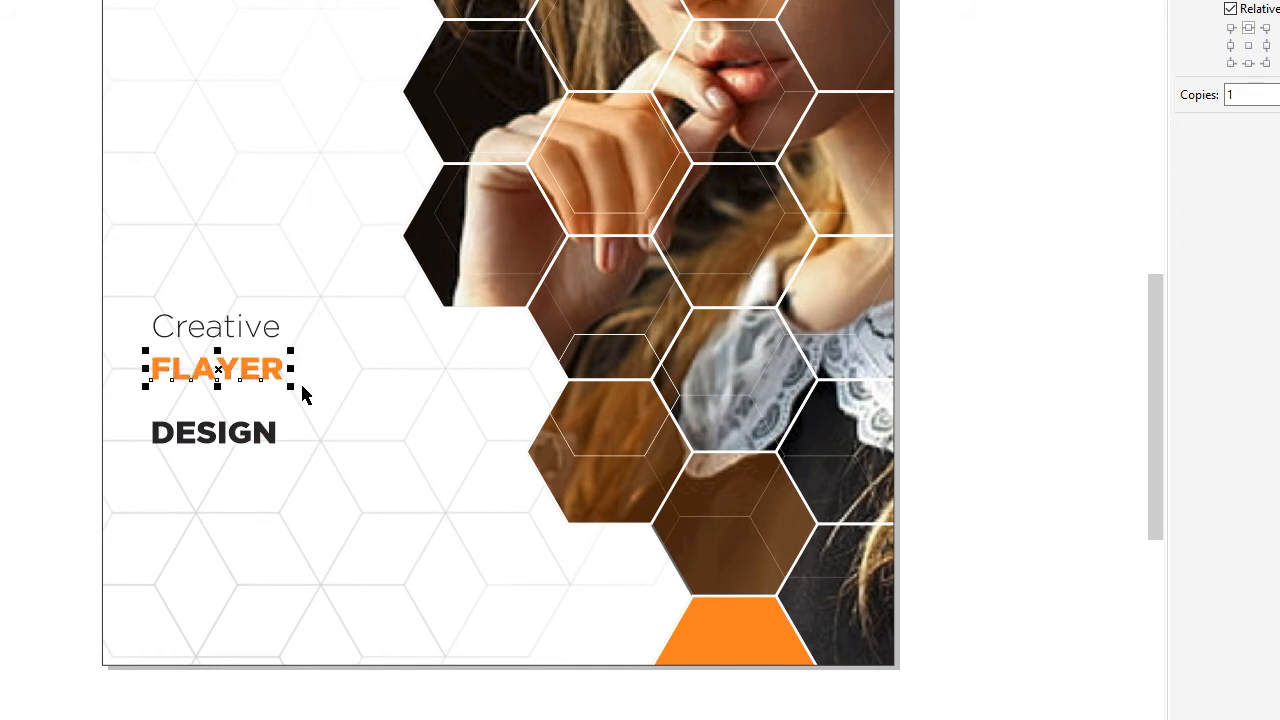
{"action": "left_click_drag", "start_coordinate": [293, 383], "coordinate": [502, 498]}
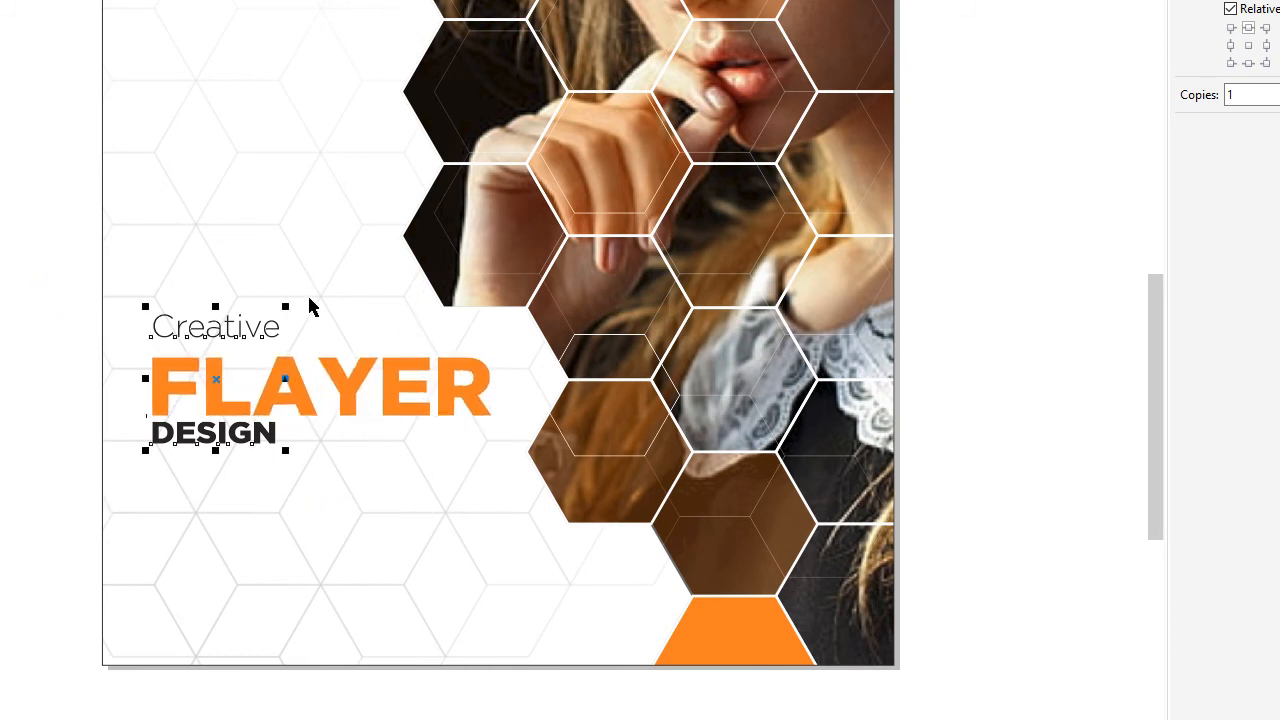
{"action": "left_click_drag", "start_coordinate": [295, 456], "coordinate": [340, 498]}
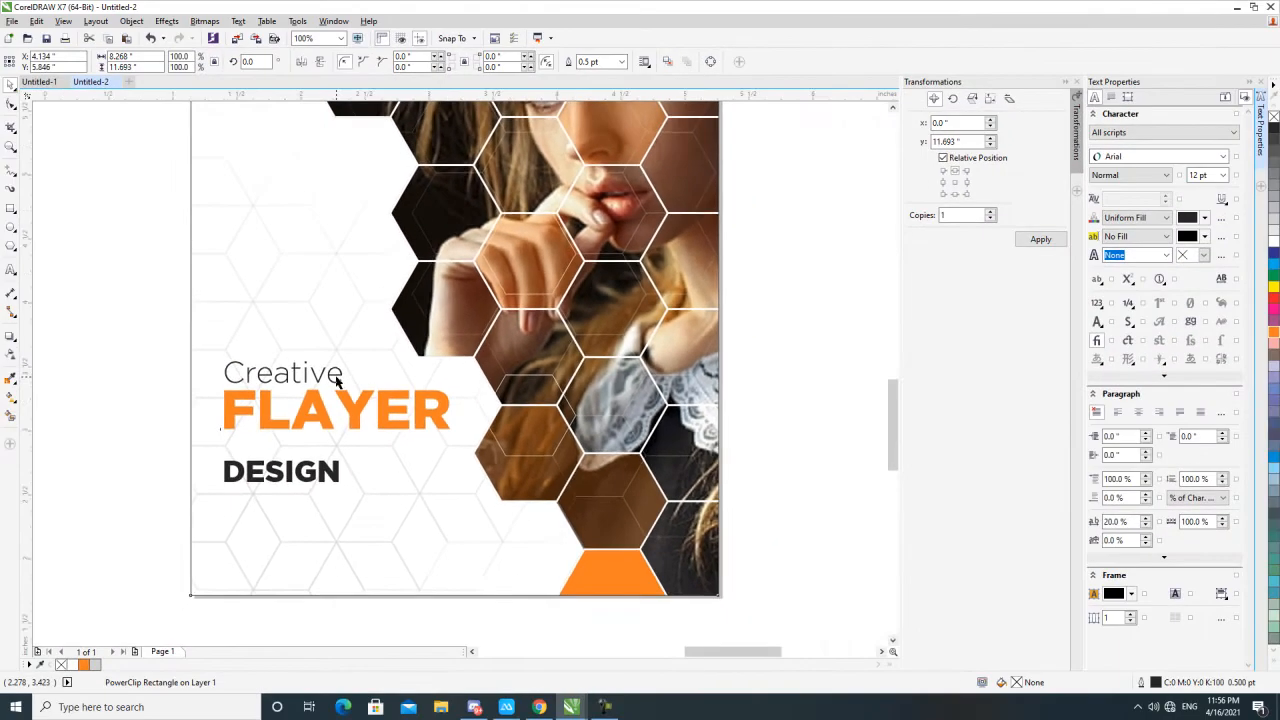
Step: Move "DESIGN" straight up so it sits close beneath the orange "FLAYER"
{"action": "scroll", "coordinate": [327, 377], "scroll_direction": "up", "scroll_amount": 2}
{"action": "scroll", "coordinate": [327, 377], "scroll_direction": "down", "scroll_amount": 2}
{"action": "left_click_drag", "start_coordinate": [140, 323], "coordinate": [519, 550]}
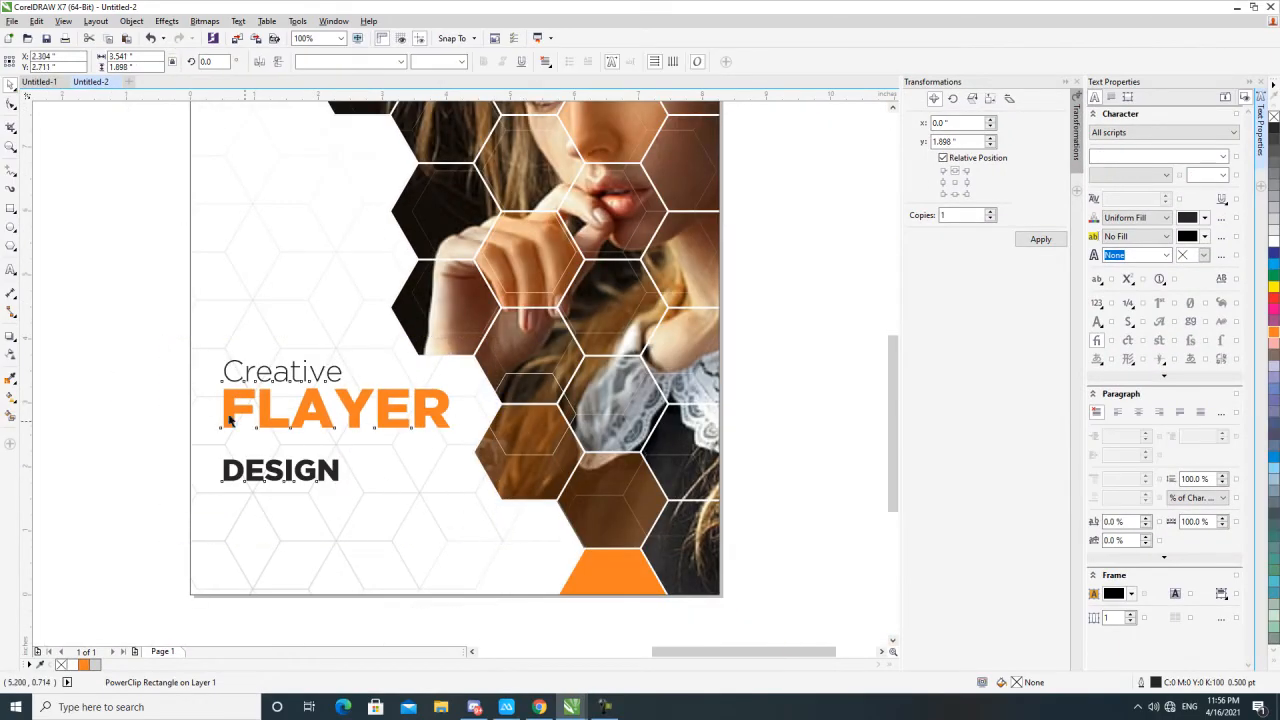
{"action": "left_click_drag", "start_coordinate": [137, 370], "coordinate": [480, 446]}
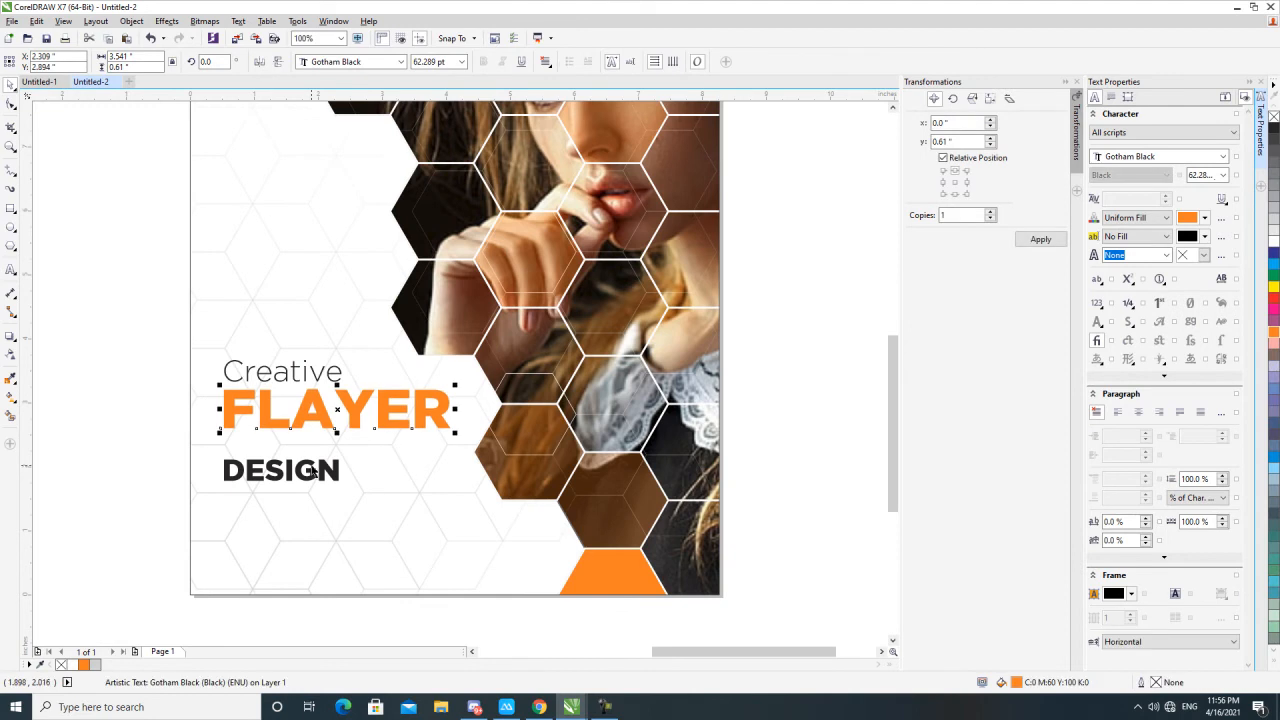
{"action": "left_click_drag", "start_coordinate": [324, 466], "coordinate": [320, 444]}
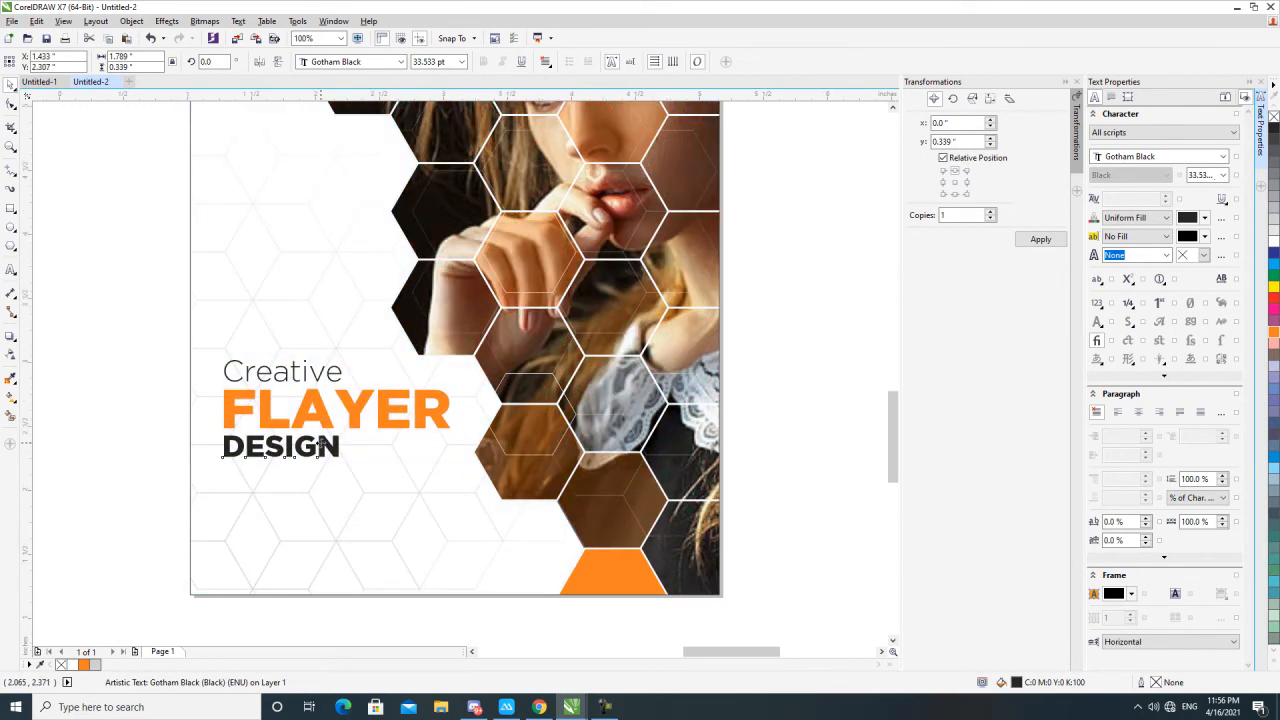
Step: Enlarge "DESIGN" slightly and spread out its letters so the word spans the width of "FLAYER"
{"action": "scroll", "coordinate": [321, 446], "scroll_direction": "up", "scroll_amount": 2}
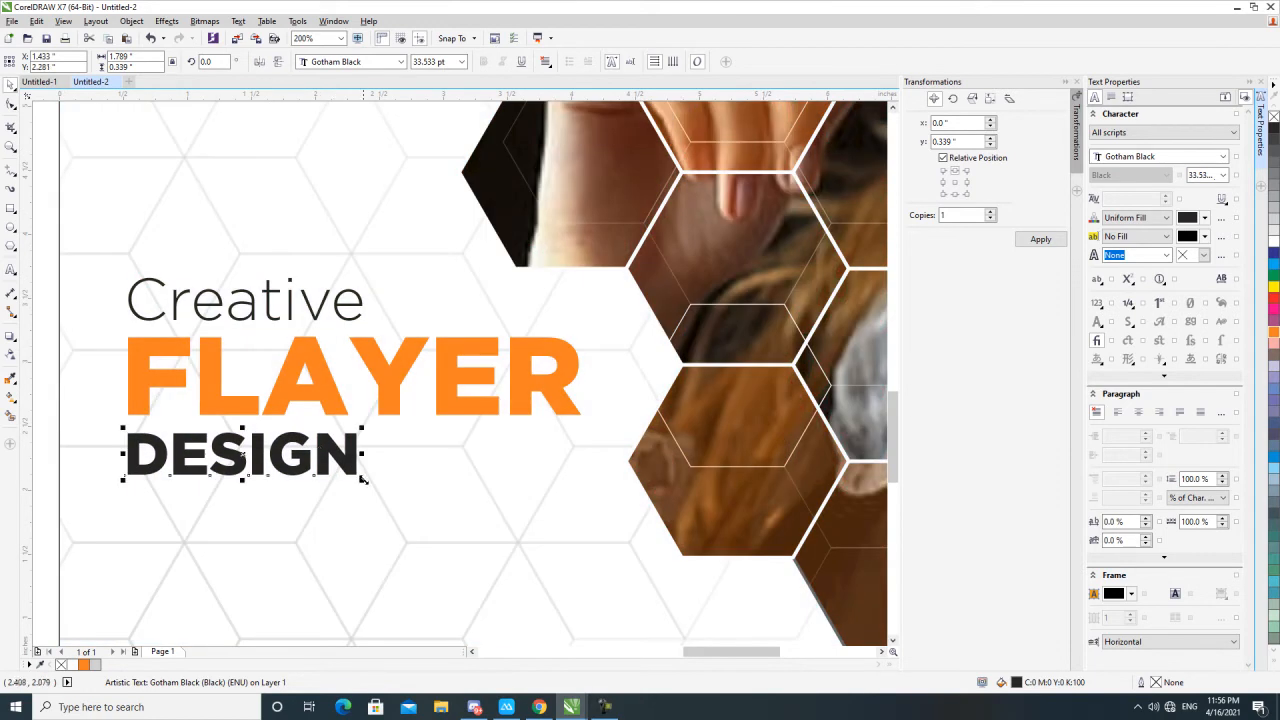
{"action": "left_click_drag", "start_coordinate": [378, 488], "coordinate": [577, 503]}
{"action": "left_click", "coordinate": [11, 104]}
{"action": "key", "text": "space"}
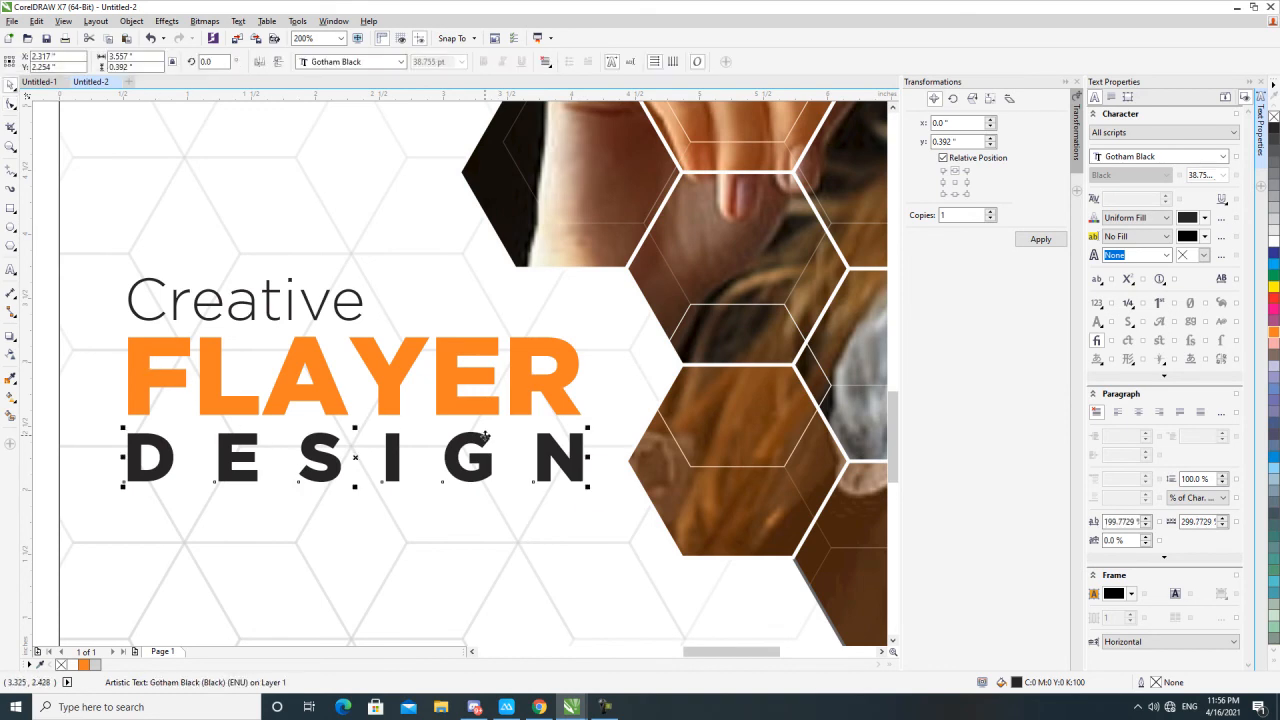
{"action": "left_click", "coordinate": [494, 508]}
Step: Scale the three title words together to about 103.5%
{"action": "scroll", "coordinate": [494, 508], "scroll_direction": "down", "scroll_amount": 2}
{"action": "left_click_drag", "start_coordinate": [212, 367], "coordinate": [601, 559]}
{"action": "left_click_drag", "start_coordinate": [543, 497], "coordinate": [551, 502]}
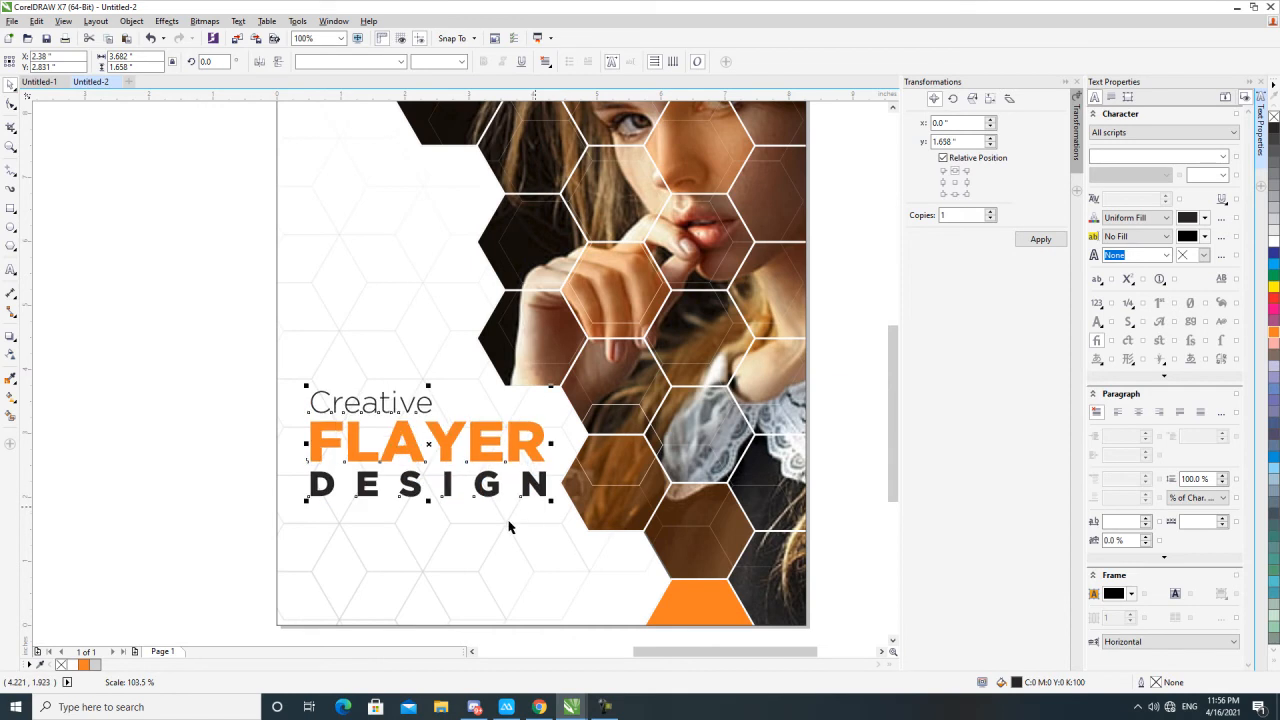
Step: Add a dark outline to the "Creative" text to thicken its letters
{"action": "scroll", "coordinate": [510, 522], "scroll_direction": "down", "scroll_amount": 1}
{"action": "left_click", "coordinate": [339, 441]}
{"action": "left_click", "coordinate": [440, 465]}
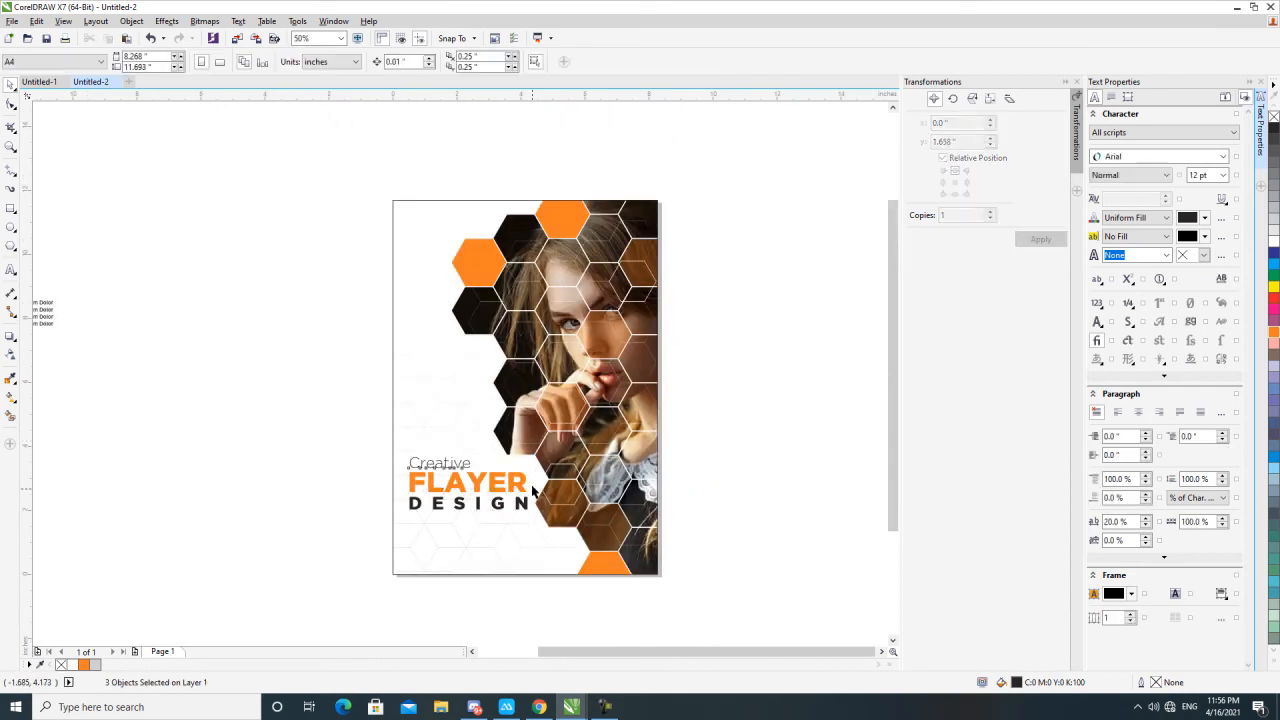
{"action": "right_click", "coordinate": [1272, 132]}
{"action": "left_click", "coordinate": [847, 468]}
Step: Bring the Lorem Ipsum paragraph from beside the page to below "DESIGN" and enlarge it to nearly the title's width
{"action": "key", "text": "F2"}
{"action": "left_click_drag", "start_coordinate": [688, 586], "coordinate": [357, 197]}
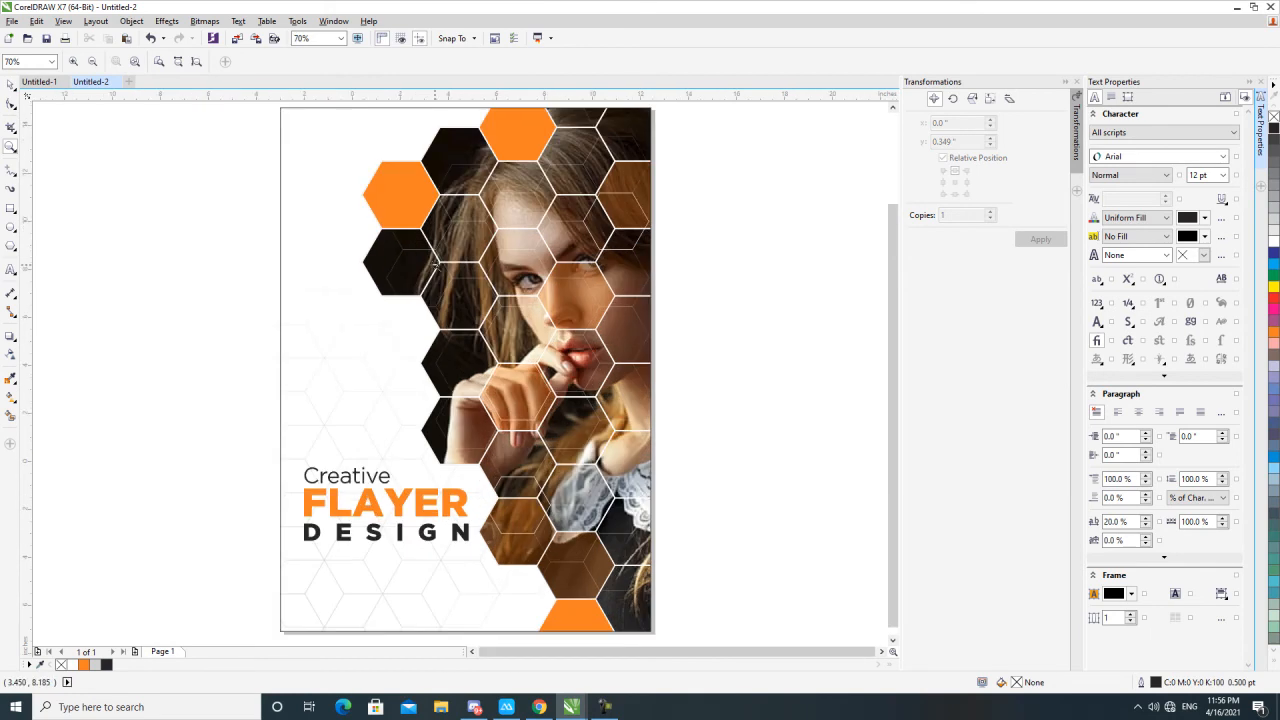
{"action": "right_click", "coordinate": [436, 265]}
{"action": "key", "text": "space"}
{"action": "left_click_drag", "start_coordinate": [96, 270], "coordinate": [420, 417]}
{"action": "key", "text": "F2"}
{"action": "left_click_drag", "start_coordinate": [266, 351], "coordinate": [551, 471]}
{"action": "key", "text": "space"}
{"action": "left_click_drag", "start_coordinate": [510, 368], "coordinate": [502, 375]}
{"action": "left_click_drag", "start_coordinate": [562, 454], "coordinate": [577, 462]}
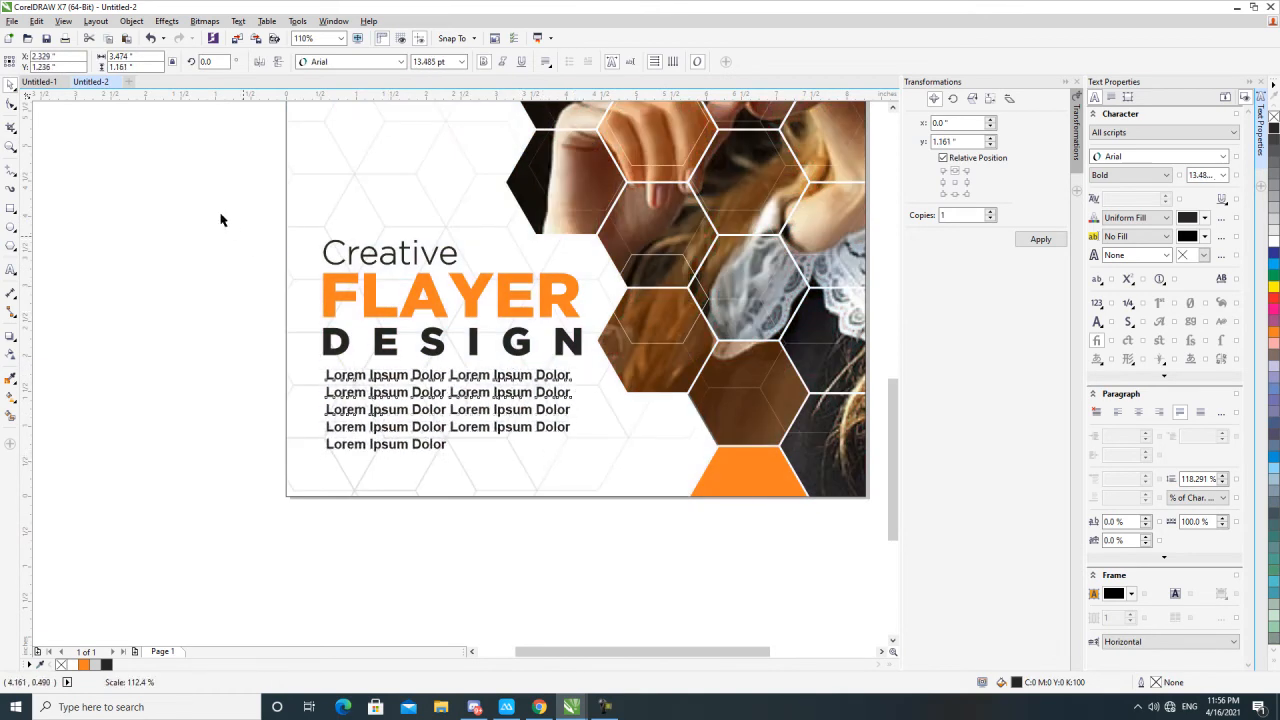
Step: Left-align the three title words and the Lorem Ipsum paragraph, and shift them slightly closer to the page's left edge
{"action": "left_click_drag", "start_coordinate": [220, 214], "coordinate": [670, 581]}
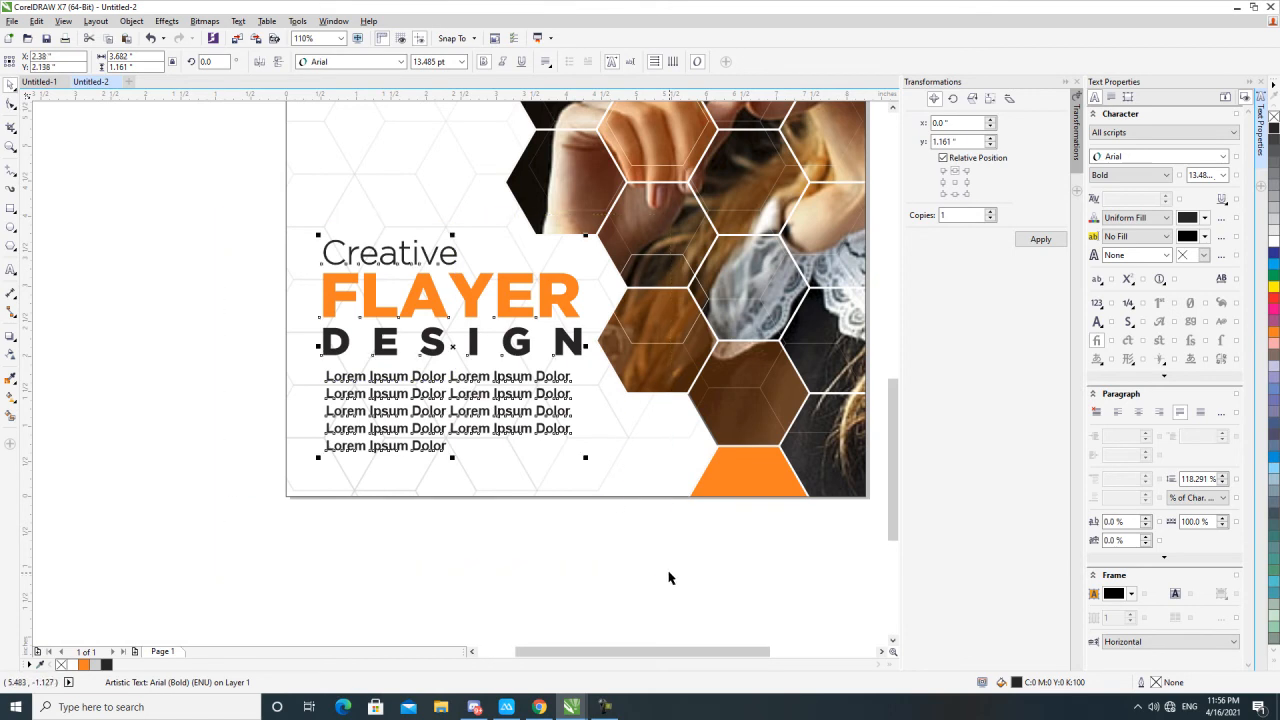
{"action": "key", "text": "l"}
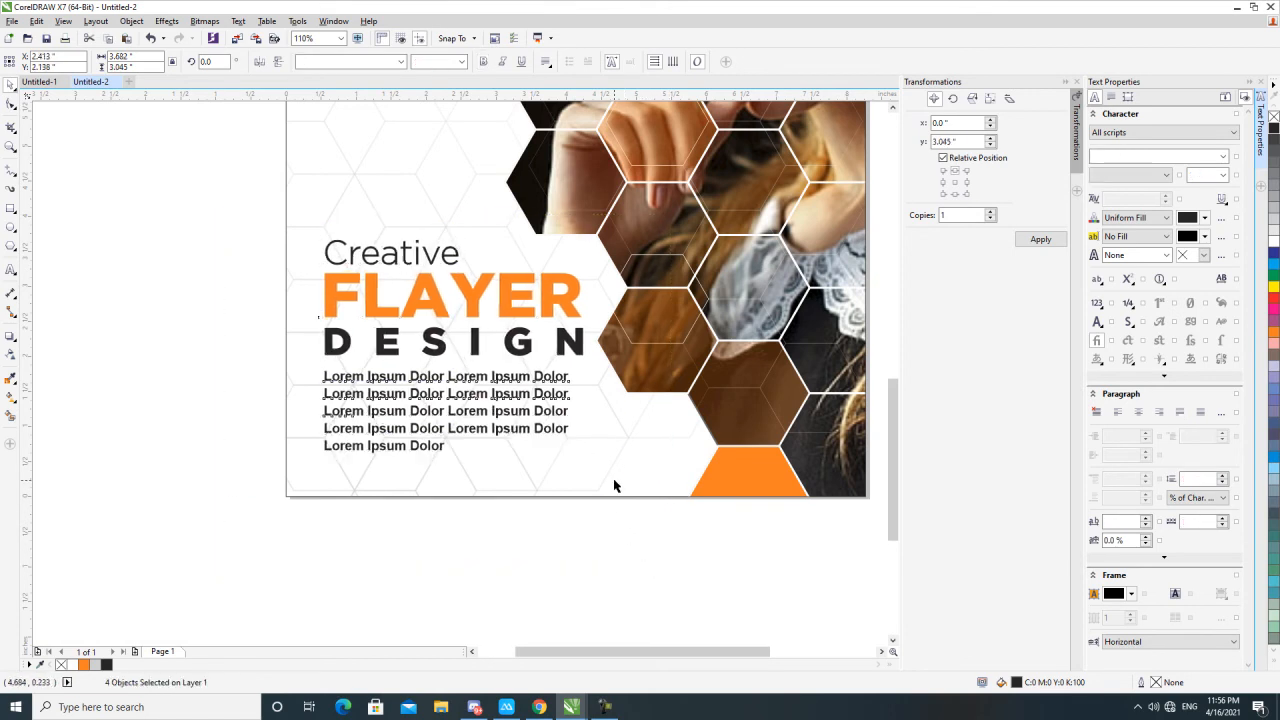
{"action": "scroll", "coordinate": [575, 527], "scroll_direction": "down", "scroll_amount": 3}
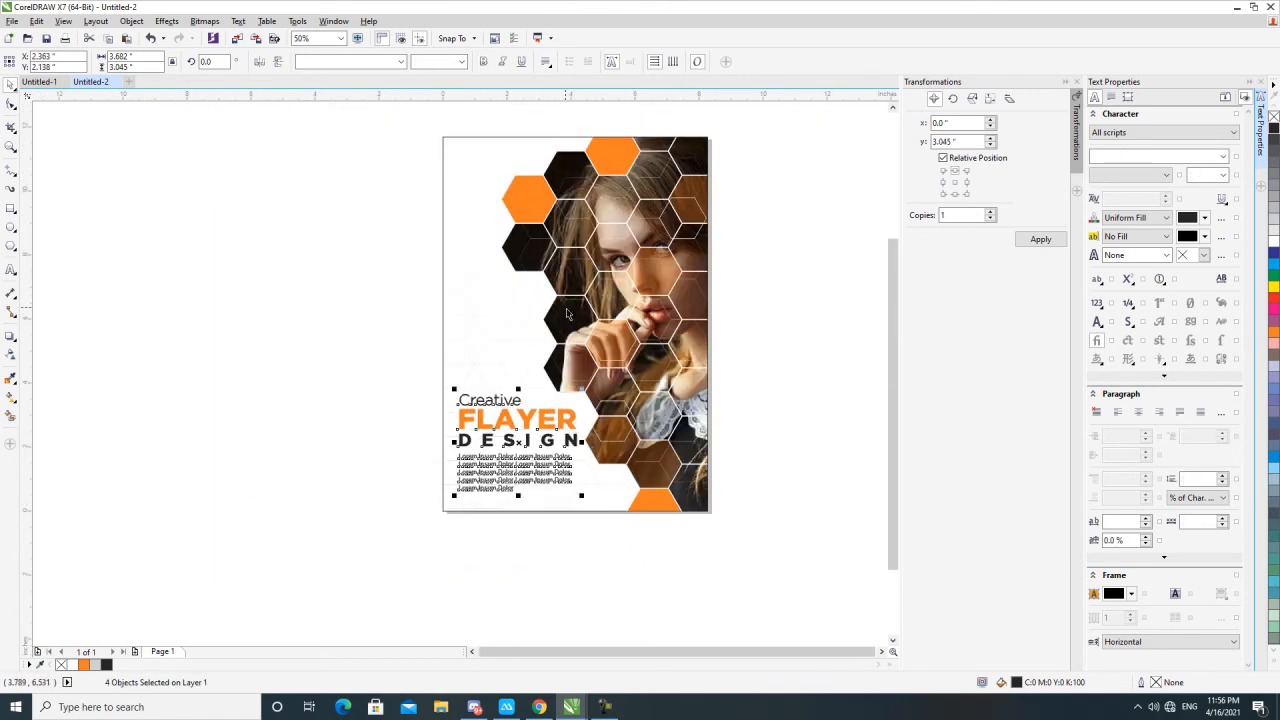
{"action": "scroll", "coordinate": [562, 281], "scroll_direction": "up", "scroll_amount": 2}
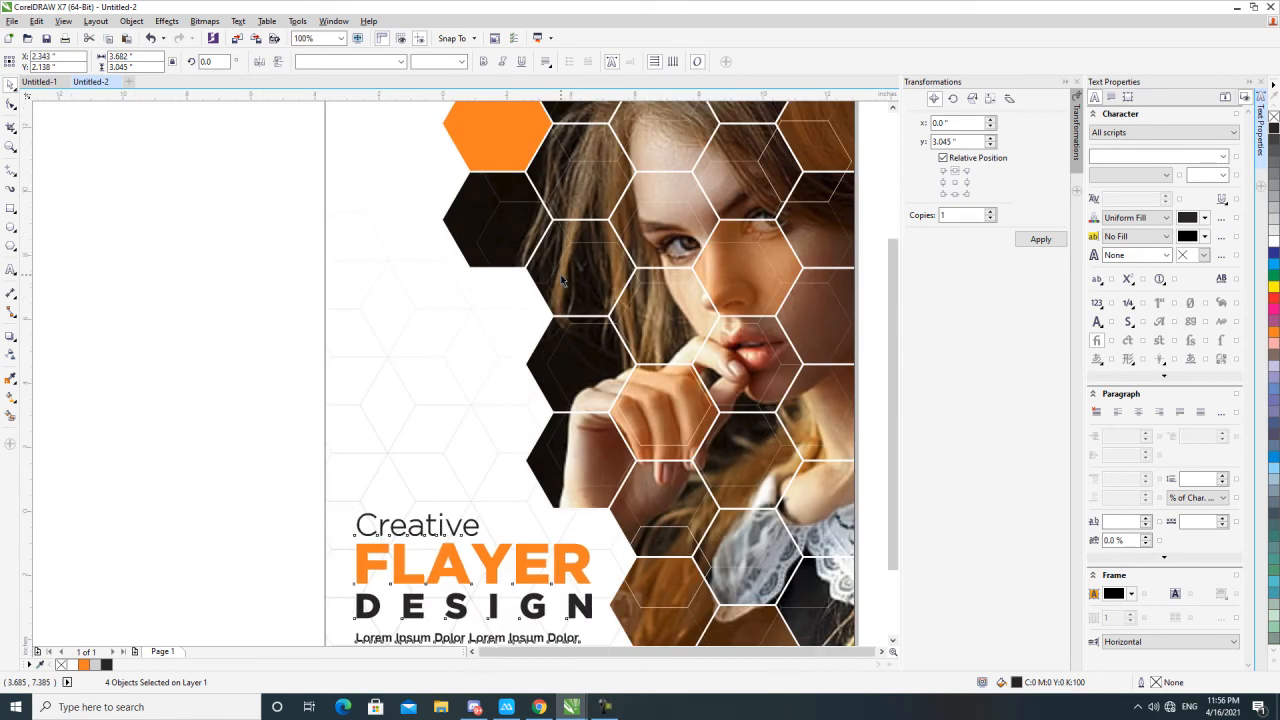
{"action": "scroll", "coordinate": [562, 281], "scroll_direction": "down", "scroll_amount": 2}
{"action": "scroll", "coordinate": [510, 470], "scroll_direction": "up", "scroll_amount": 2}
{"action": "left_click_drag", "start_coordinate": [270, 291], "coordinate": [687, 436]}
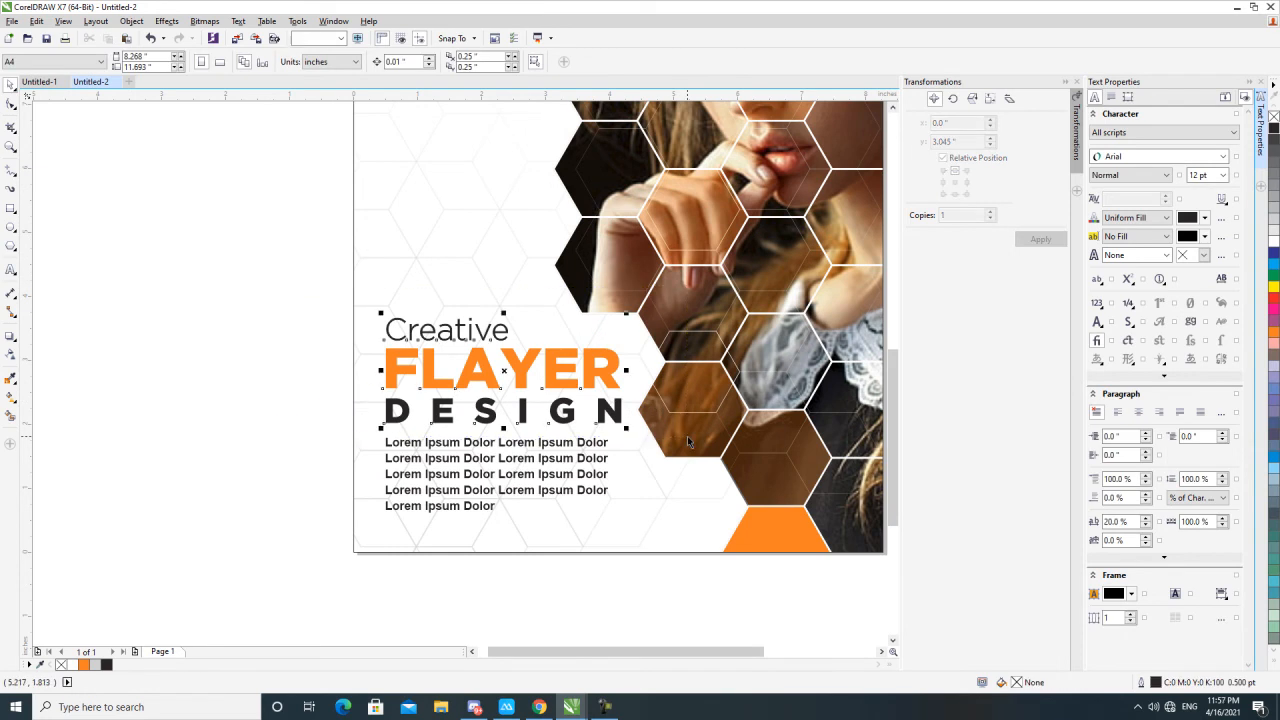
{"action": "left_click", "coordinate": [604, 443]}
{"action": "scroll", "coordinate": [602, 441], "scroll_direction": "down", "scroll_amount": 2}
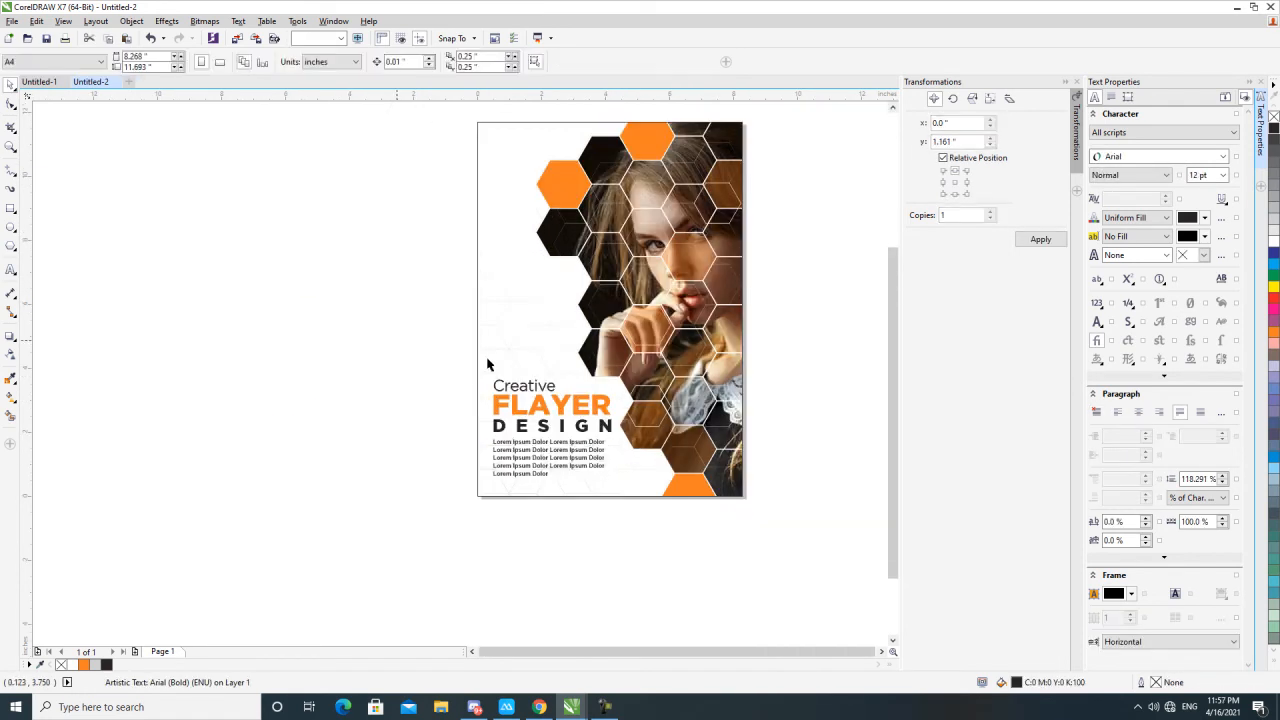
Step: Inside the page's PowerClip, duplicate the grey honeycomb group, mirror the copy vertically, and place it over the page's upper area
{"action": "scroll", "coordinate": [480, 362], "scroll_direction": "down", "scroll_amount": 2}
{"action": "key", "text": "z"}
{"action": "left_click_drag", "start_coordinate": [474, 222], "coordinate": [652, 446]}
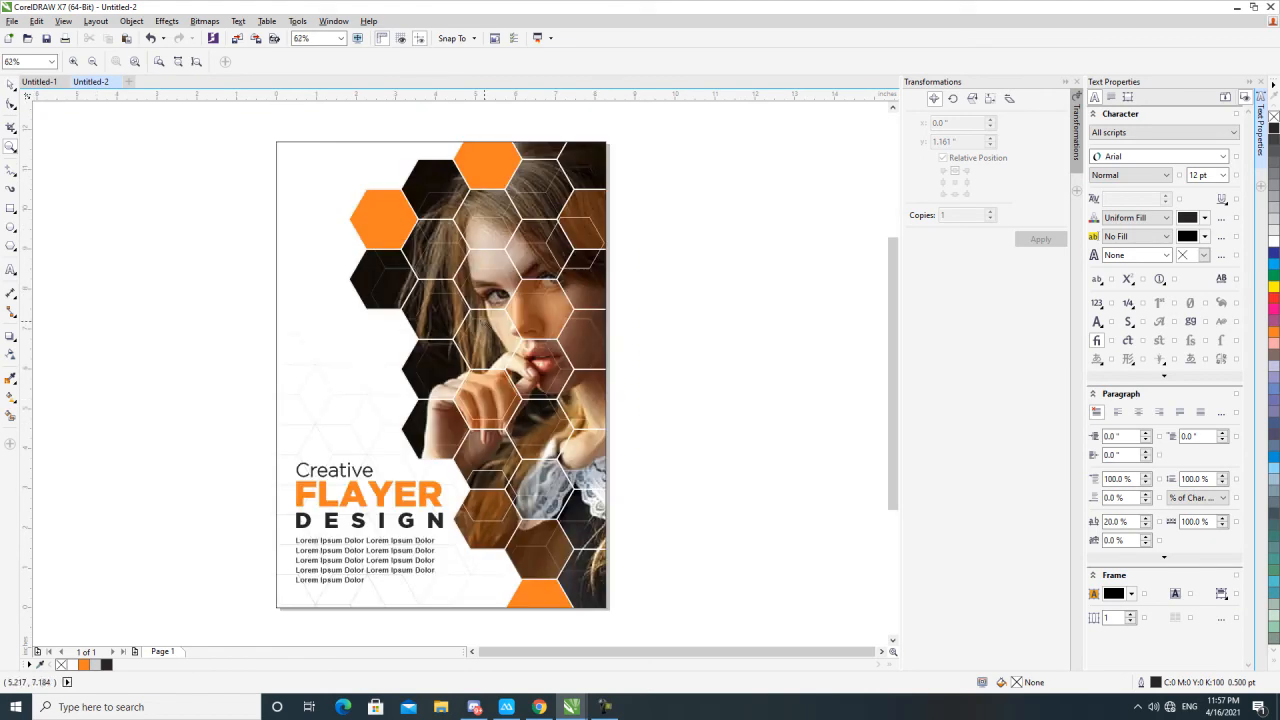
{"action": "key", "text": "space"}
{"action": "left_click_drag", "start_coordinate": [349, 512], "coordinate": [320, 206]}
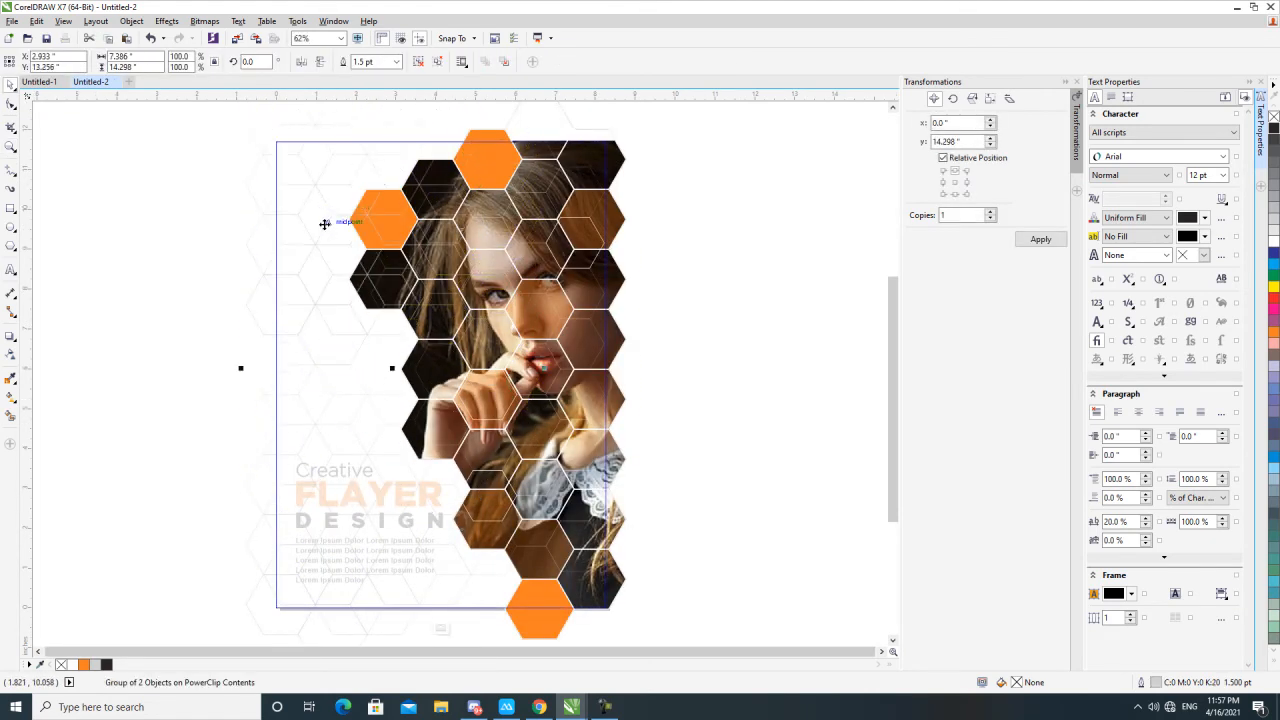
{"action": "left_click", "coordinate": [320, 63]}
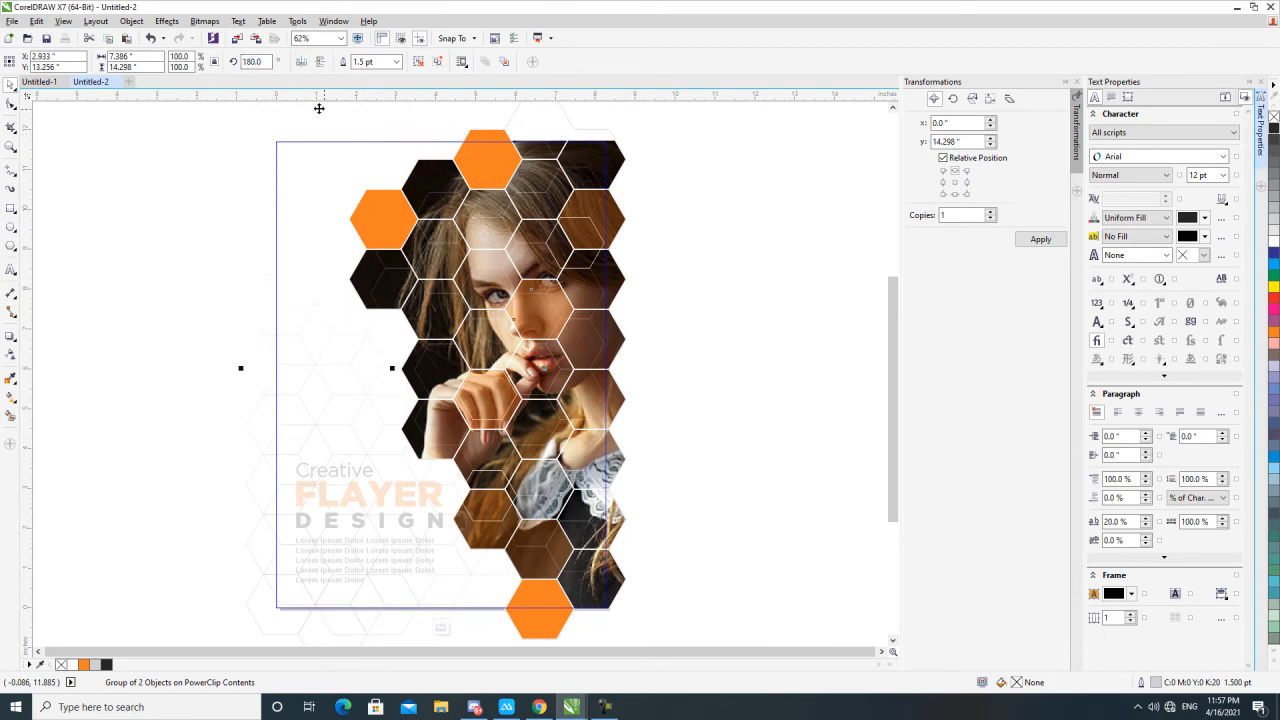
{"action": "scroll", "coordinate": [314, 269], "scroll_direction": "down", "scroll_amount": 2}
{"action": "left_click_drag", "start_coordinate": [358, 129], "coordinate": [358, 274]}
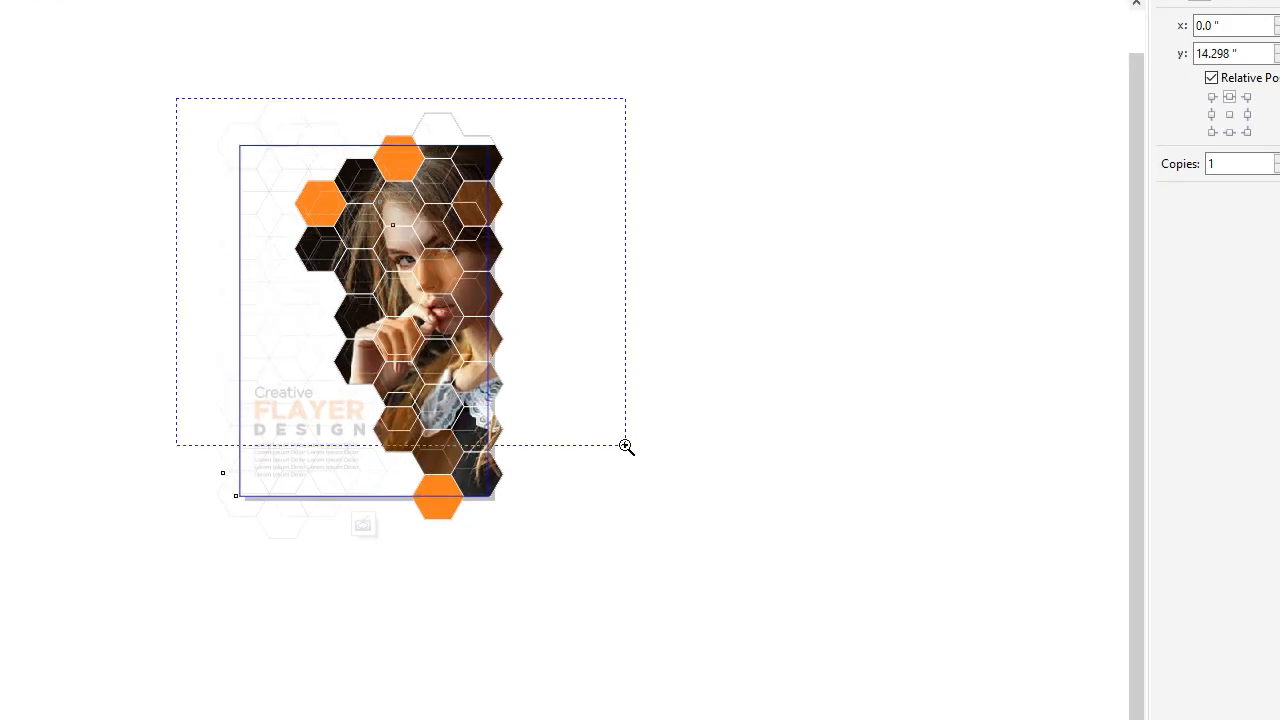
Step: Adjust the mirrored honeycomb's linear transparency so it fades from the page's top-left corner toward the photo, and finish editing
{"action": "left_click_drag", "start_coordinate": [494, 367], "coordinate": [662, 464]}
{"action": "left_click_drag", "start_coordinate": [157, 176], "coordinate": [157, 136]}
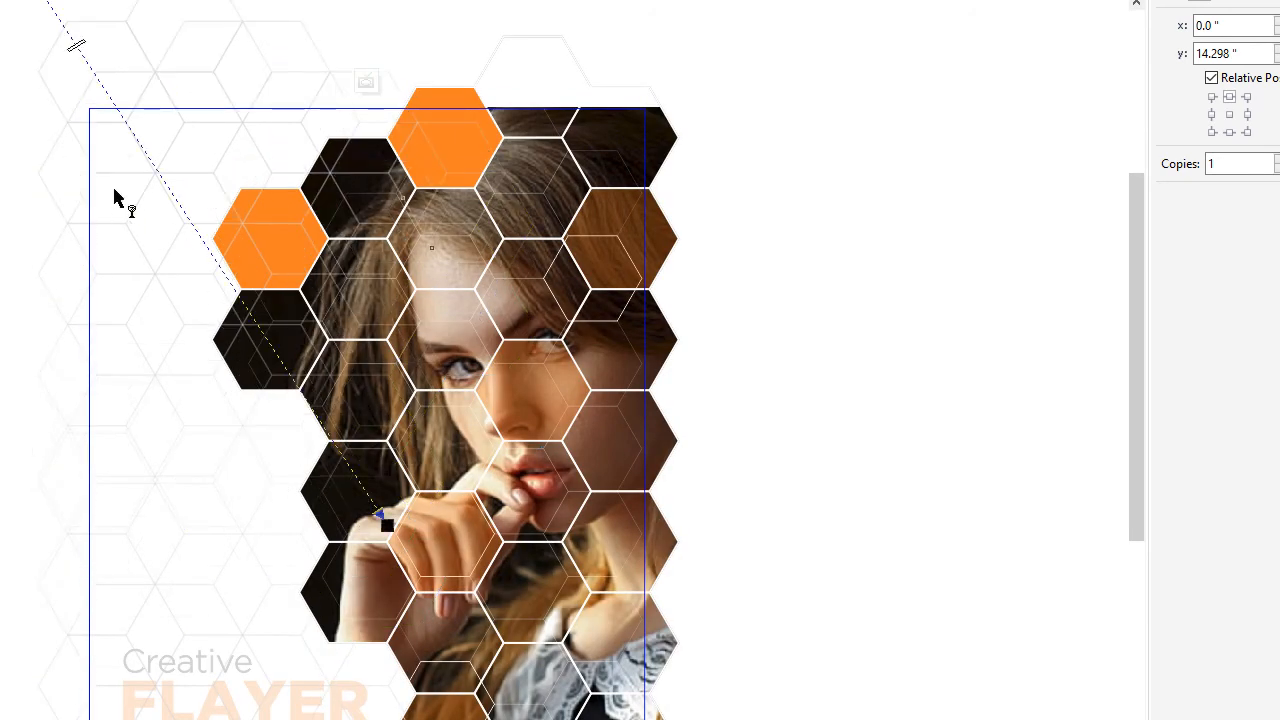
{"action": "left_click_drag", "start_coordinate": [62, 59], "coordinate": [207, 444]}
{"action": "left_click", "coordinate": [785, 402], "text": "ctrl"}
{"action": "left_click", "coordinate": [786, 404]}
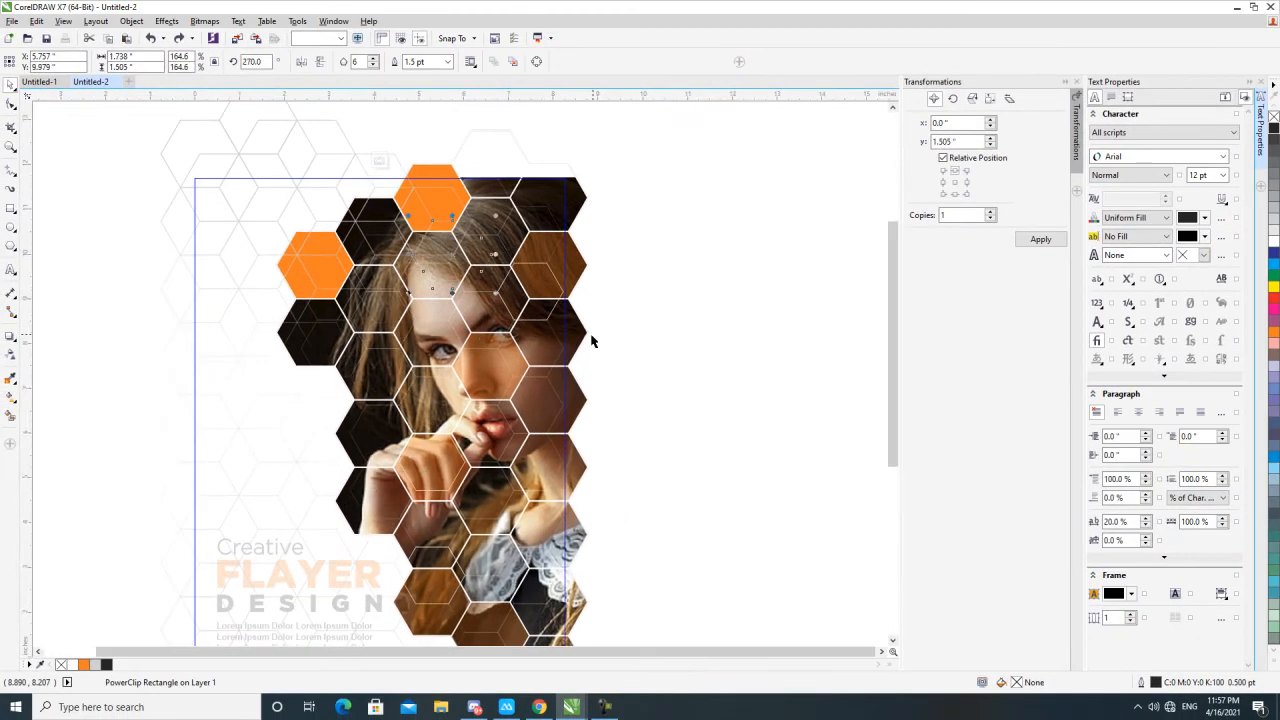
Step: Reopen the page's PowerClip contents, move the mirrored honeycomb copy slightly up, and finish editing
{"action": "scroll", "coordinate": [672, 357], "scroll_direction": "down", "scroll_amount": 2}
{"action": "left_click", "coordinate": [371, 418], "text": "ctrl"}
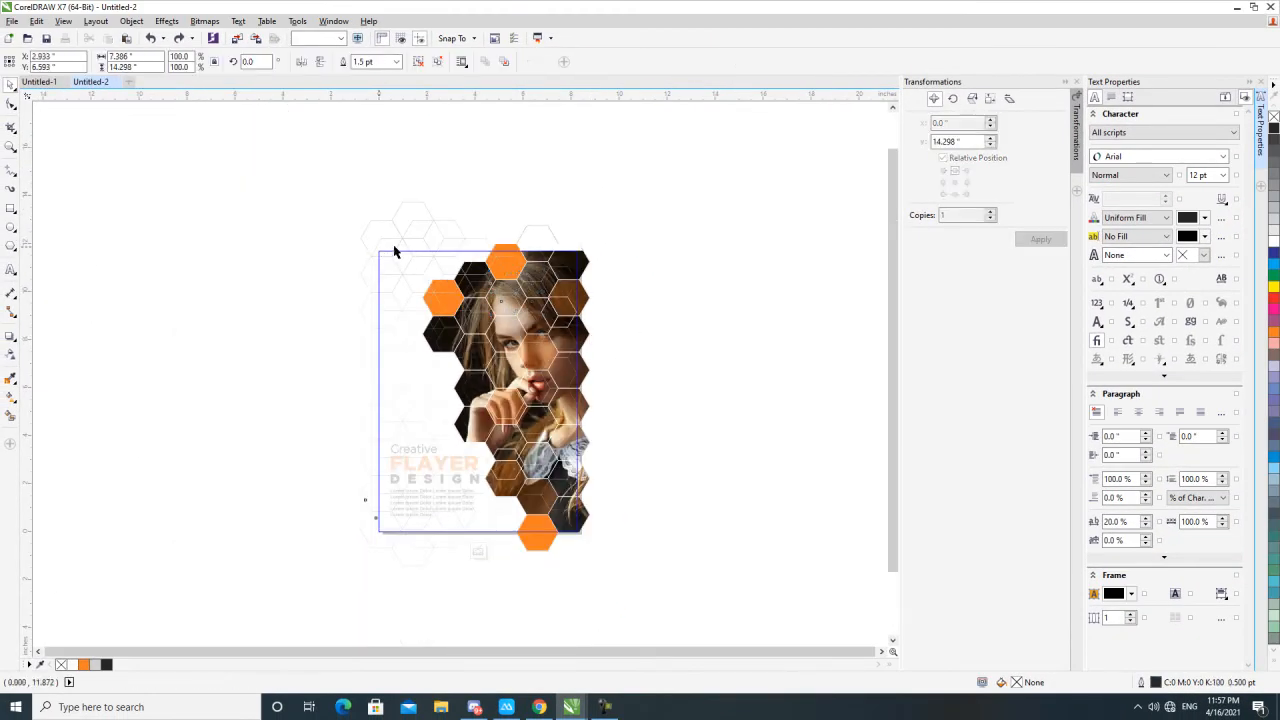
{"action": "left_click_drag", "start_coordinate": [398, 248], "coordinate": [603, 510]}
{"action": "left_click", "coordinate": [229, 257], "text": "ctrl"}
{"action": "left_click", "coordinate": [234, 262]}
{"action": "key", "text": "F2"}
{"action": "key", "text": "space"}
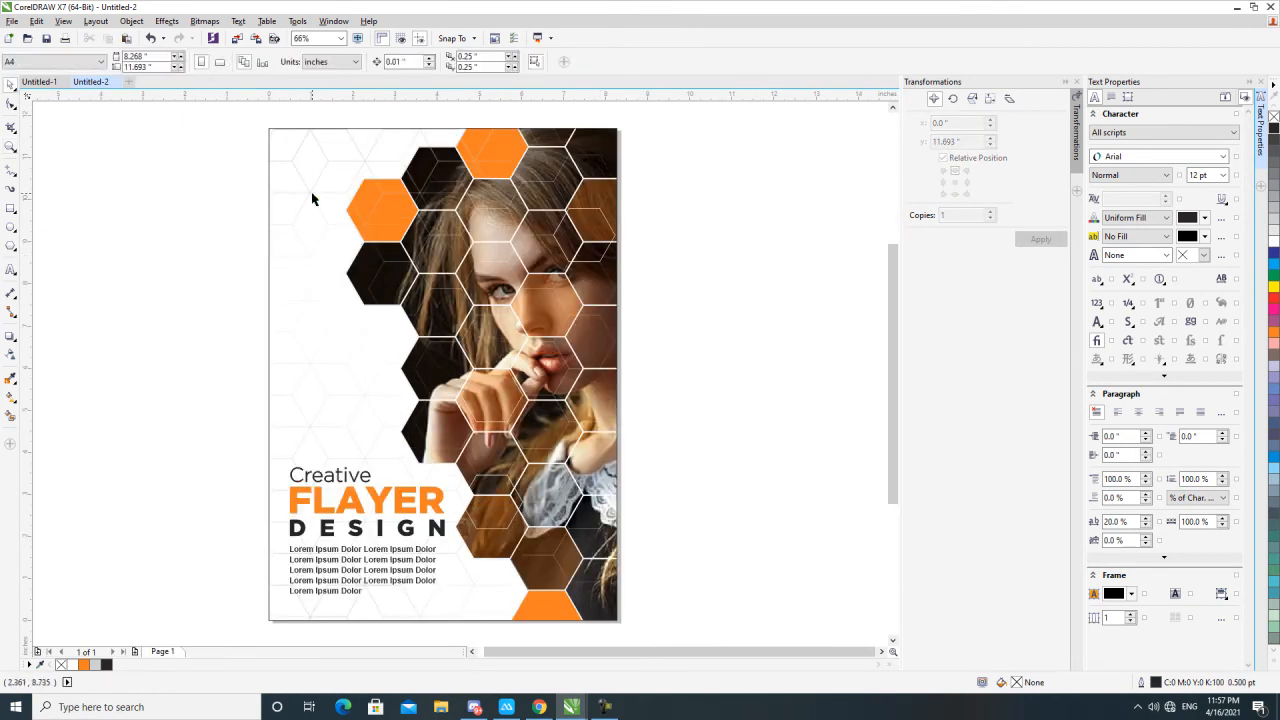
Step: Set the outline width of both grey honeycomb groups inside the page's PowerClip to 2 pt and finish editing
{"action": "left_click", "coordinate": [312, 186]}
{"action": "left_click", "coordinate": [313, 172], "text": "ctrl"}
{"action": "left_click", "coordinate": [320, 167]}
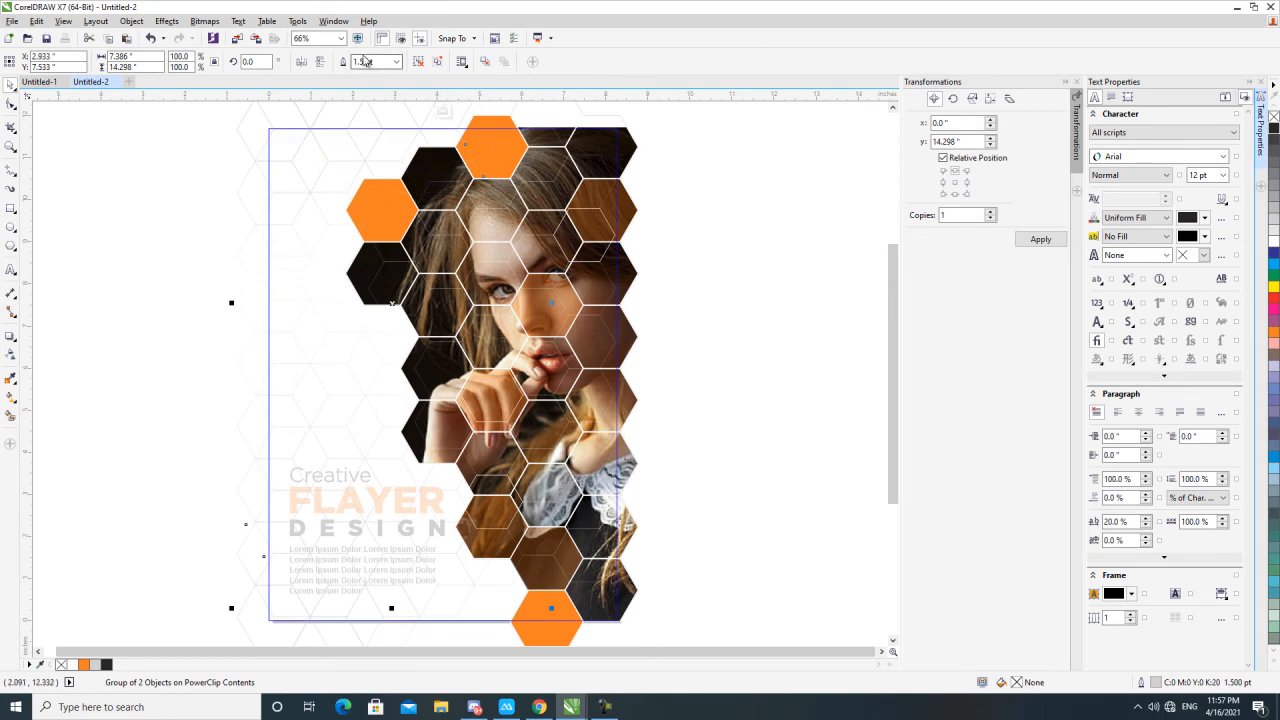
{"action": "type", "text": "2"}
{"action": "key", "text": "Return"}
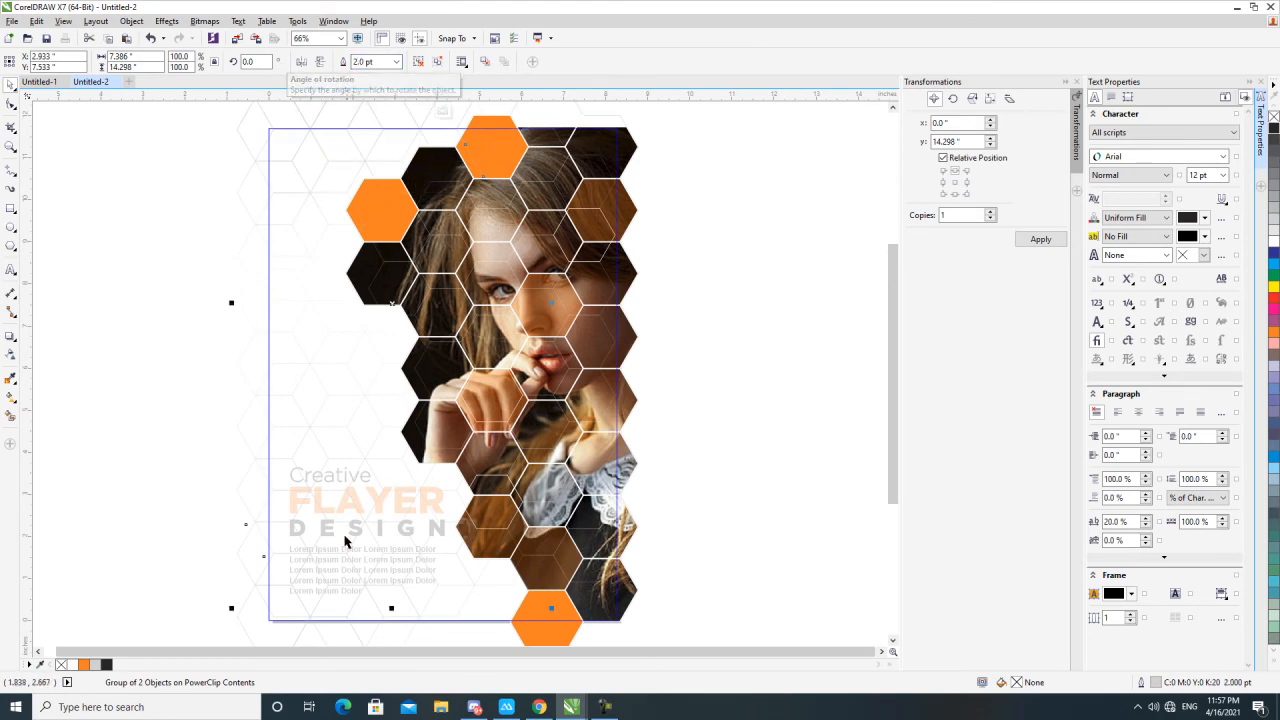
{"action": "left_click", "coordinate": [163, 406], "text": "ctrl"}
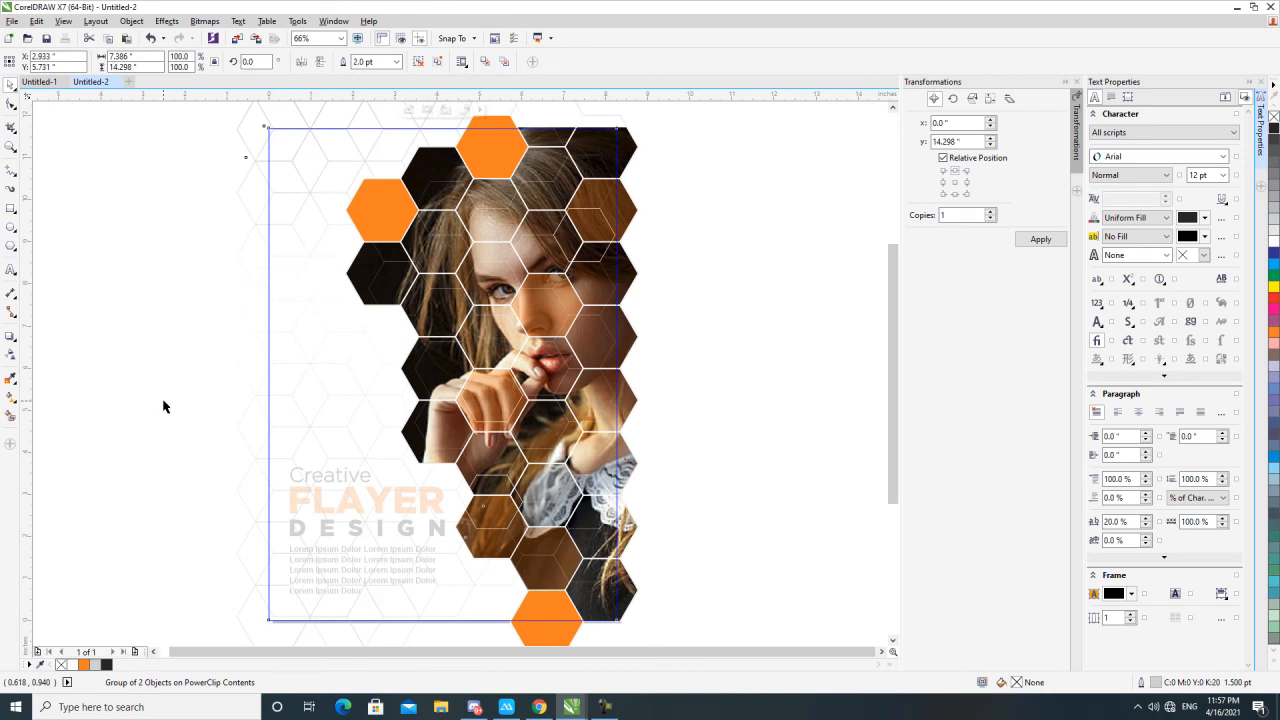
{"action": "left_click", "coordinate": [163, 406]}
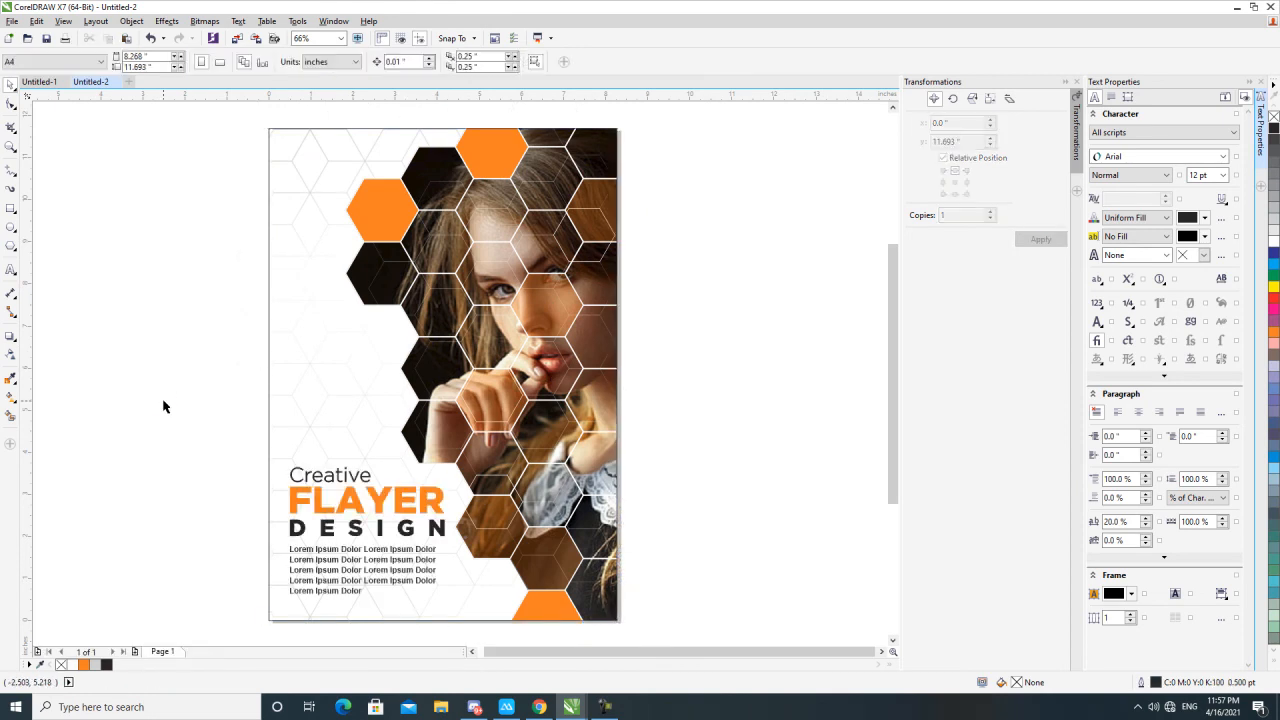
Step: Draw a hexagon in the gap below the dark left hexagon of the photo and rotate it to match the honeycomb's orientation
{"action": "left_click_drag", "start_coordinate": [254, 270], "coordinate": [678, 460]}
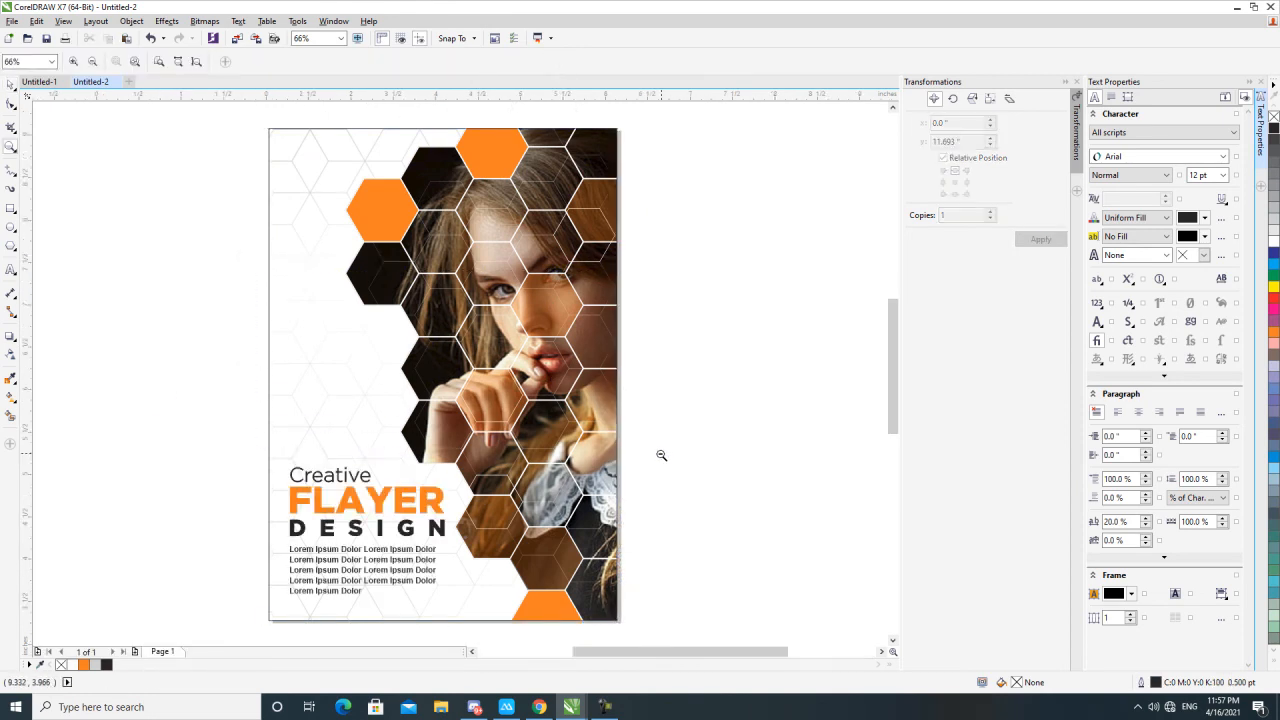
{"action": "left_click", "coordinate": [15, 246]}
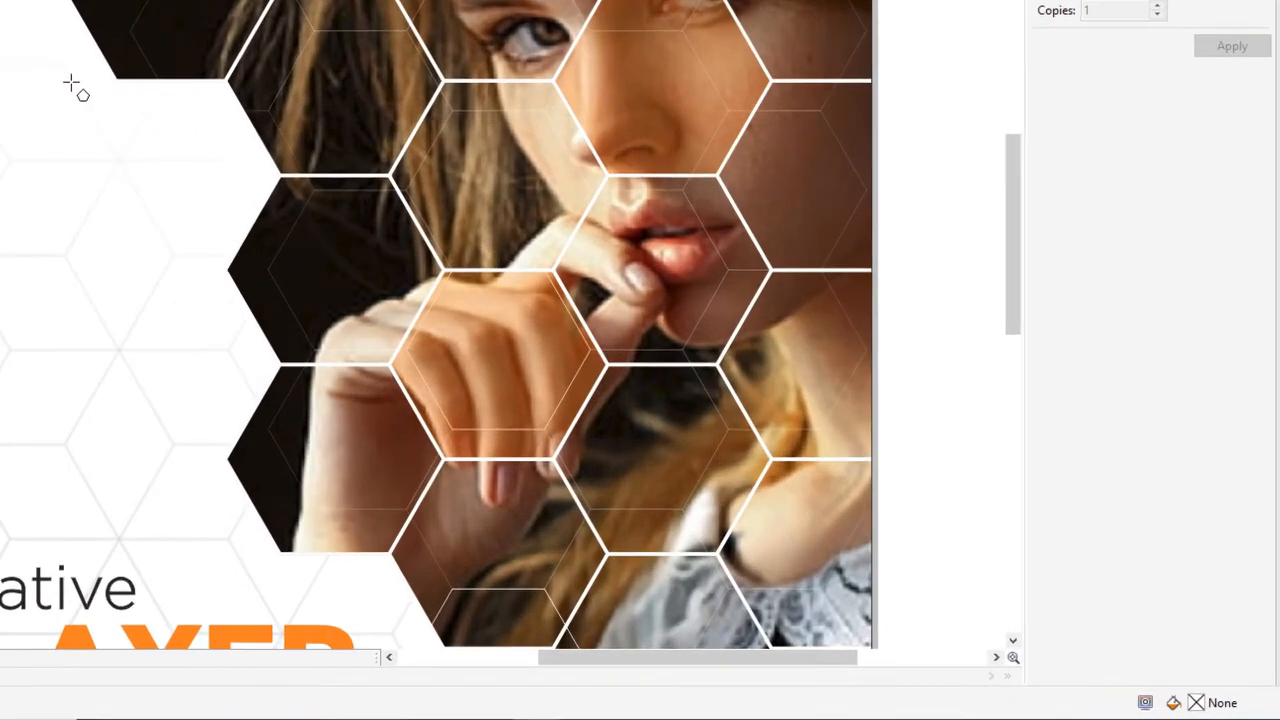
{"action": "left_click_drag", "start_coordinate": [261, 263], "coordinate": [332, 299]}
{"action": "mouse_move", "coordinate": [182, 134]}
{"action": "left_mouse_down"}
{"action": "mouse_move", "coordinate": [229, 191]}
{"action": "mouse_move", "coordinate": [214, 170]}
{"action": "left_mouse_up"}
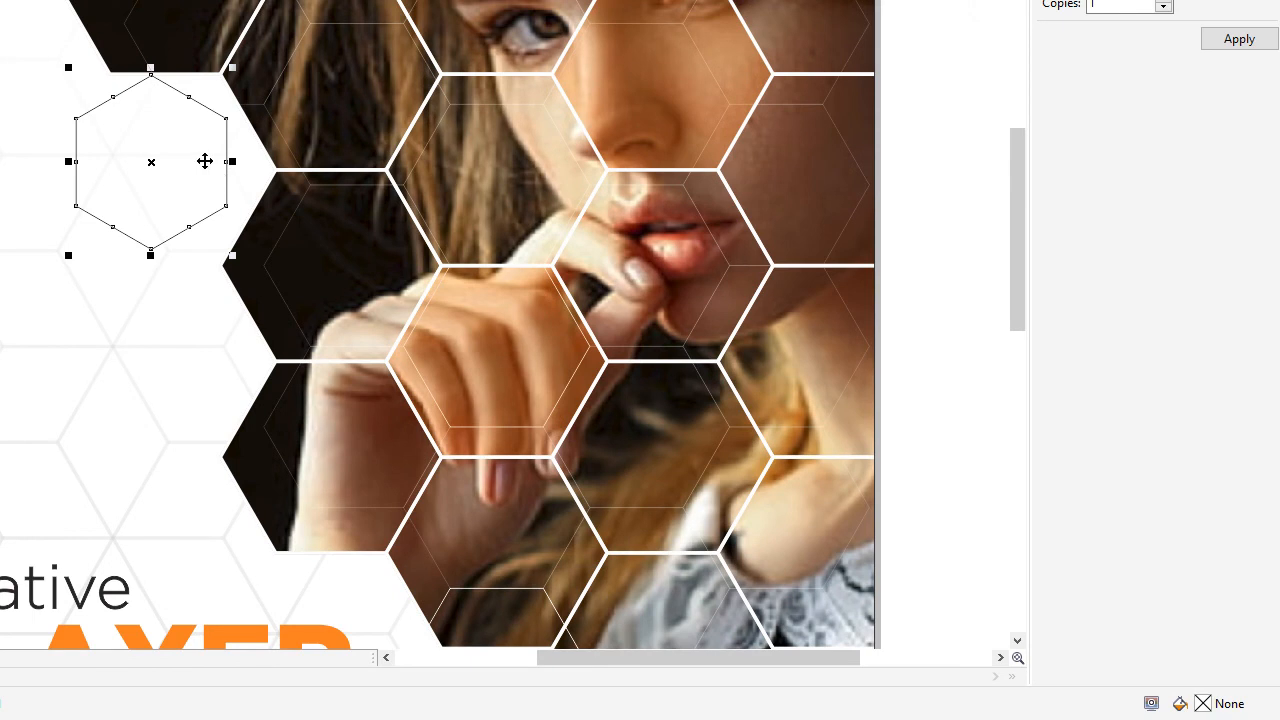
{"action": "left_click_drag", "start_coordinate": [232, 69], "coordinate": [221, 221]}
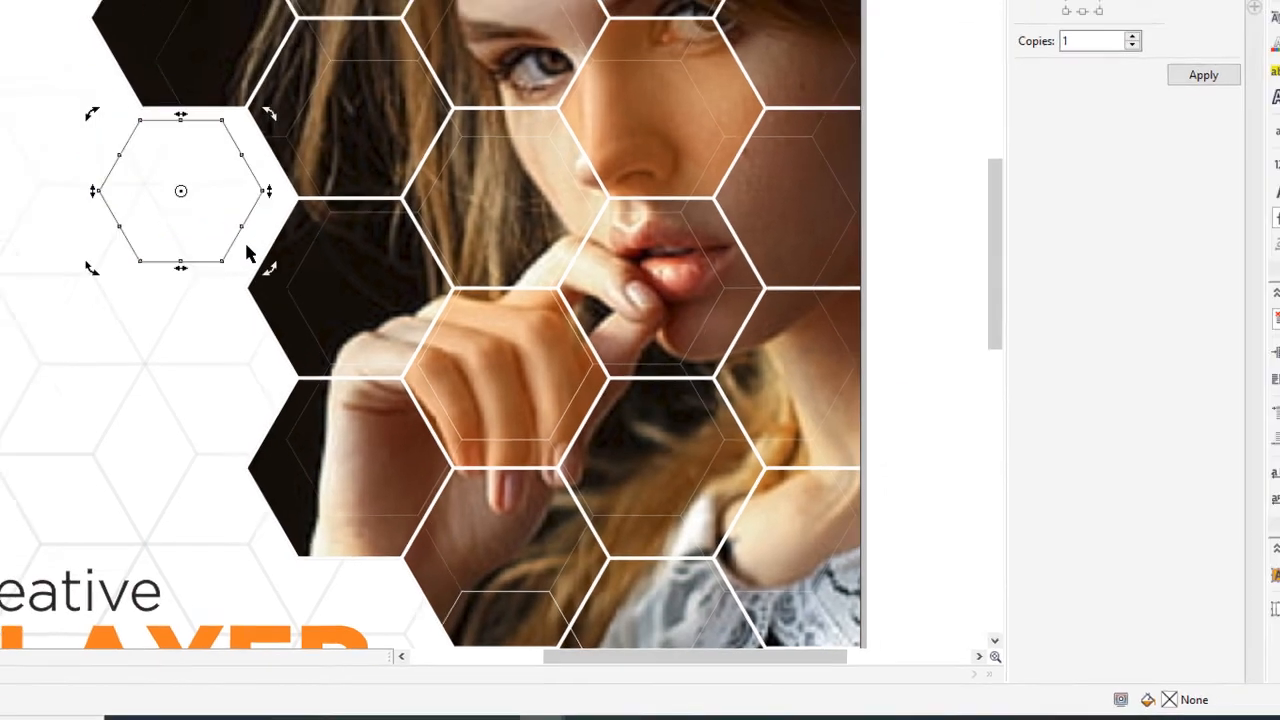
Step: Cut the new hexagon from the layer and paste it into the page's PowerClip contents
{"action": "scroll", "coordinate": [205, 115], "scroll_direction": "up", "scroll_amount": 3}
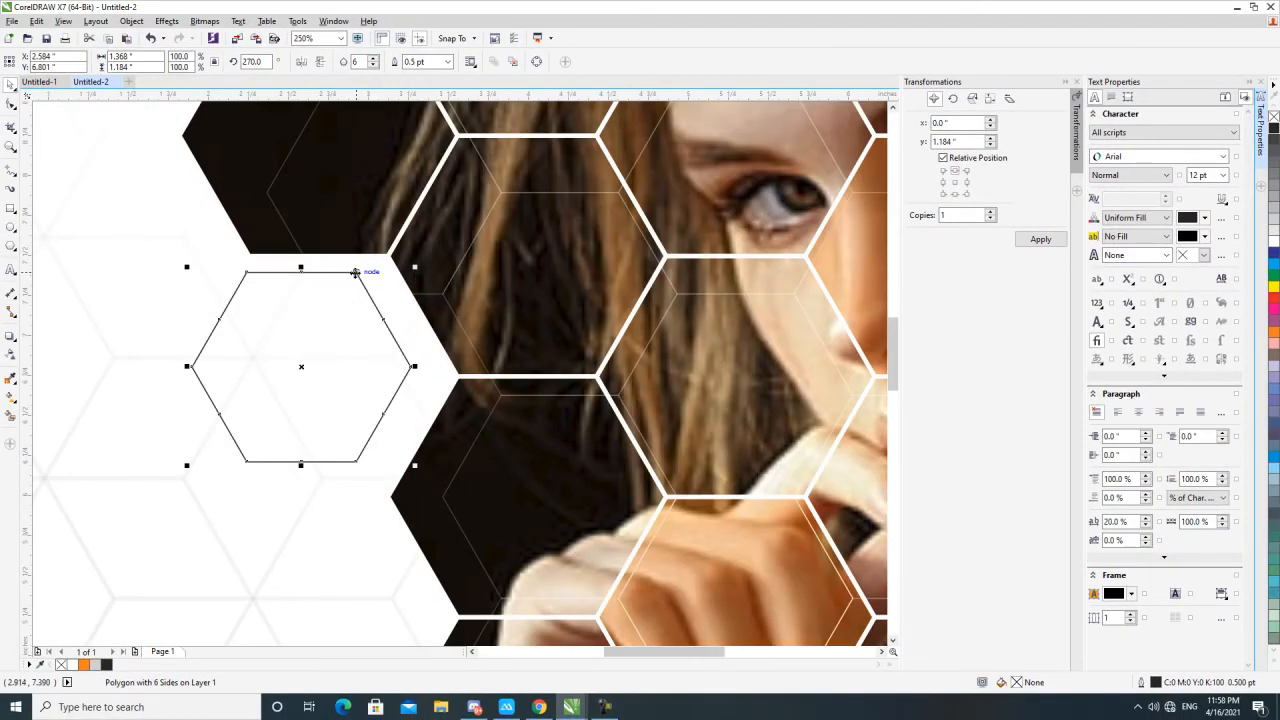
{"action": "left_click_drag", "start_coordinate": [355, 272], "coordinate": [253, 261]}
{"action": "key", "text": "Delete"}
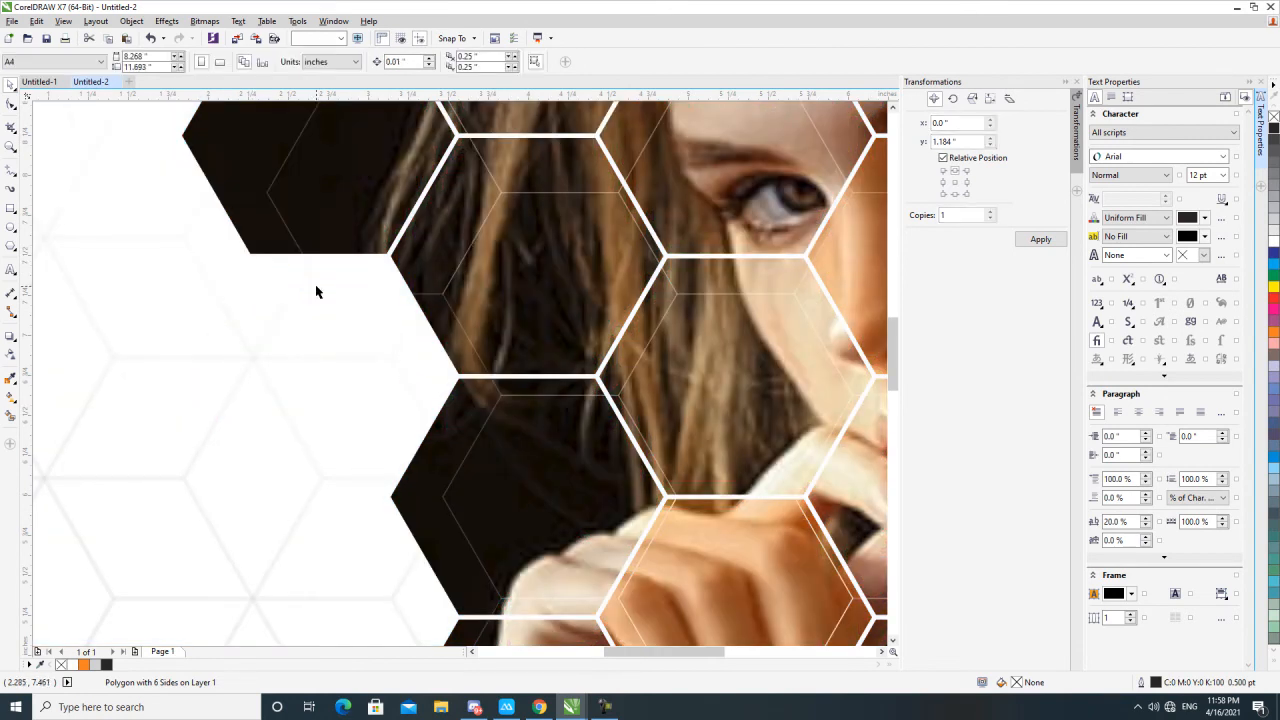
{"action": "scroll", "coordinate": [379, 307], "scroll_direction": "down", "scroll_amount": 2}
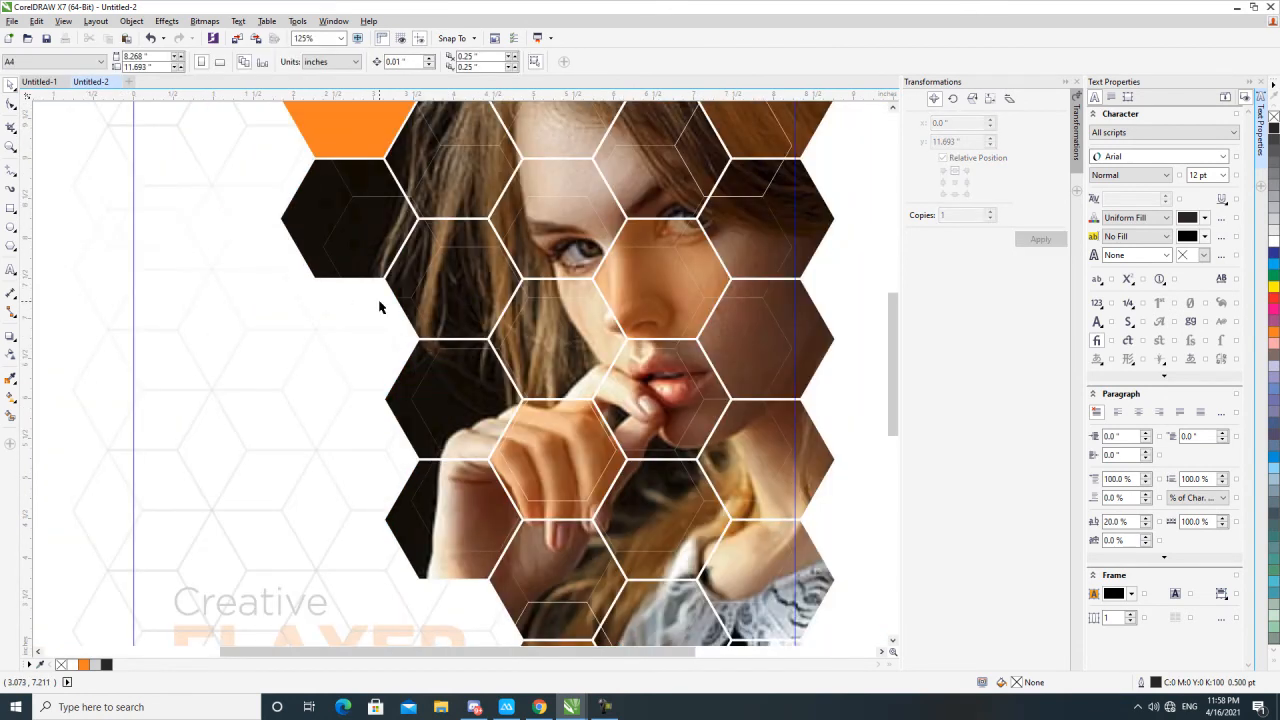
{"action": "key", "text": "ctrl+z"}
{"action": "key", "text": "z"}
{"action": "left_click_drag", "start_coordinate": [229, 252], "coordinate": [451, 406]}
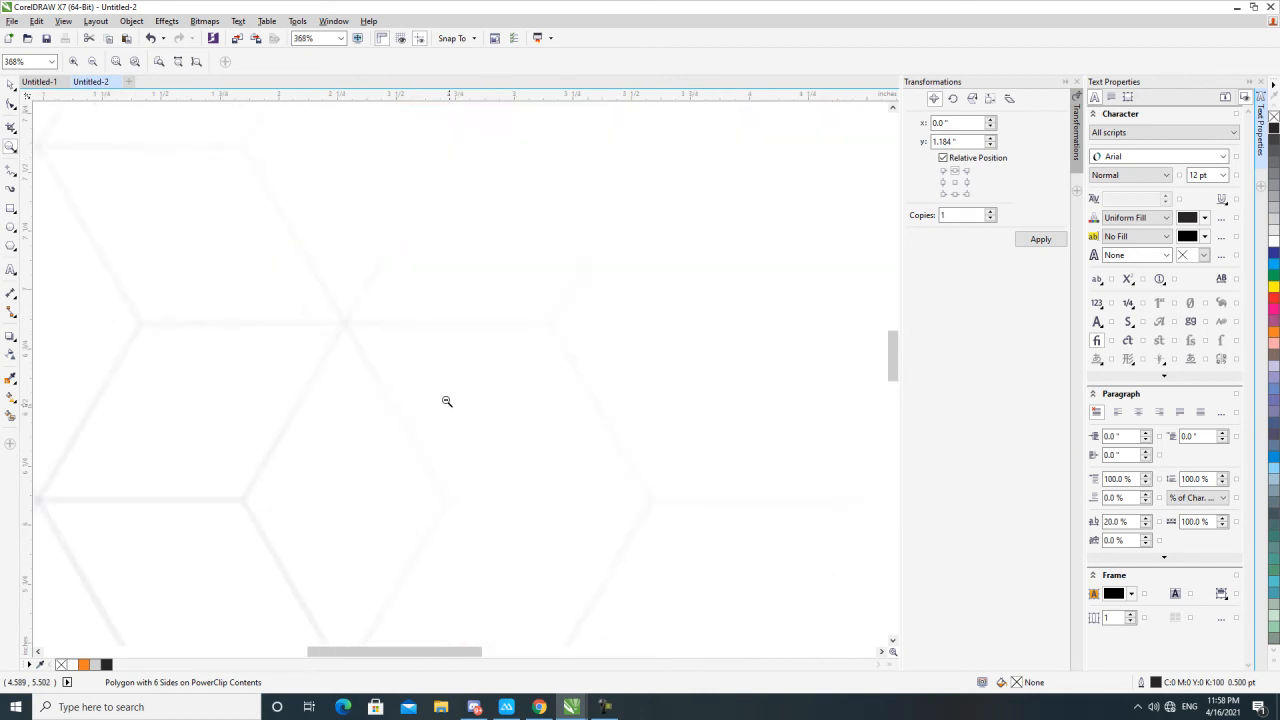
{"action": "left_click", "coordinate": [444, 333], "text": "shift"}
{"action": "key", "text": "space"}
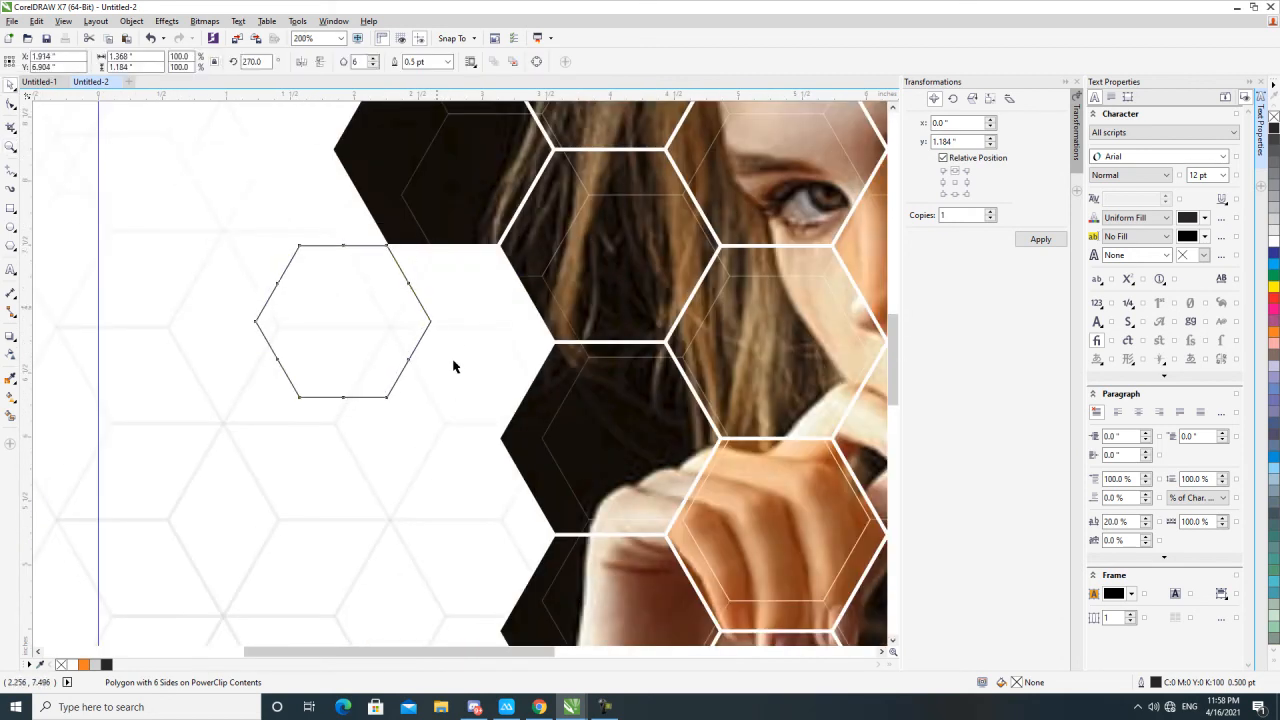
Step: Enlarge the hexagon to about 2.54 × 2.20 in and fit it into the gap beside the photo's left edge
{"action": "left_click_drag", "start_coordinate": [434, 398], "coordinate": [633, 535]}
{"action": "scroll", "coordinate": [500, 246], "scroll_direction": "up", "scroll_amount": 1}
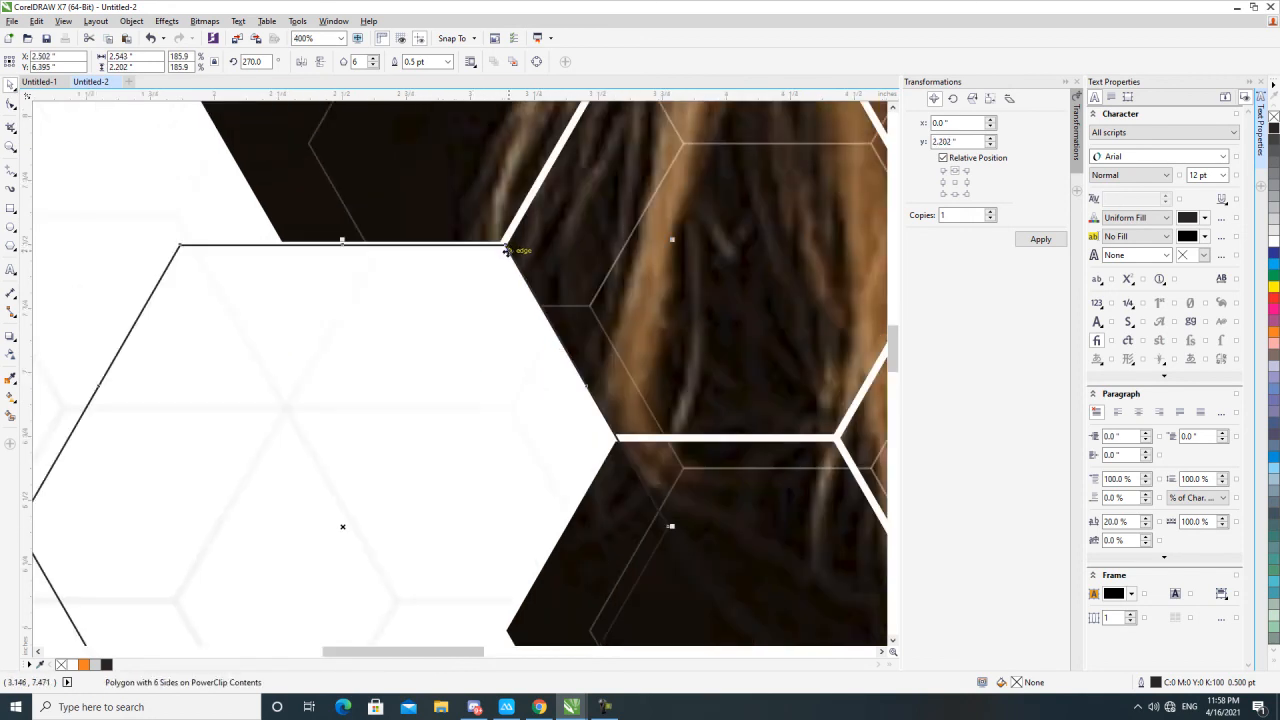
{"action": "left_click_drag", "start_coordinate": [506, 244], "coordinate": [491, 245]}
{"action": "scroll", "coordinate": [494, 258], "scroll_direction": "down", "scroll_amount": 1}
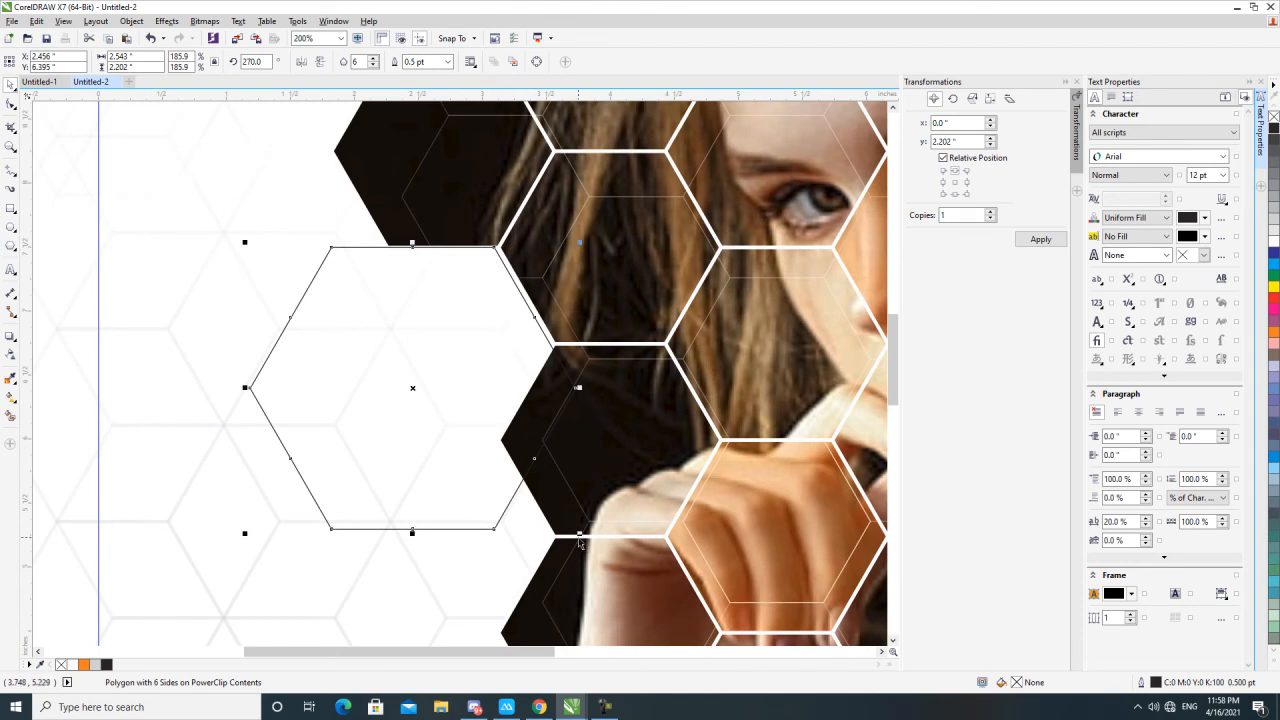
Step: Place a violet-outlined copy of the photo's lowest left-edge hexagon directly below the large hexagon as a spacing guide
{"action": "scroll", "coordinate": [524, 390], "scroll_direction": "down", "scroll_amount": 1}
{"action": "left_click", "coordinate": [556, 507]}
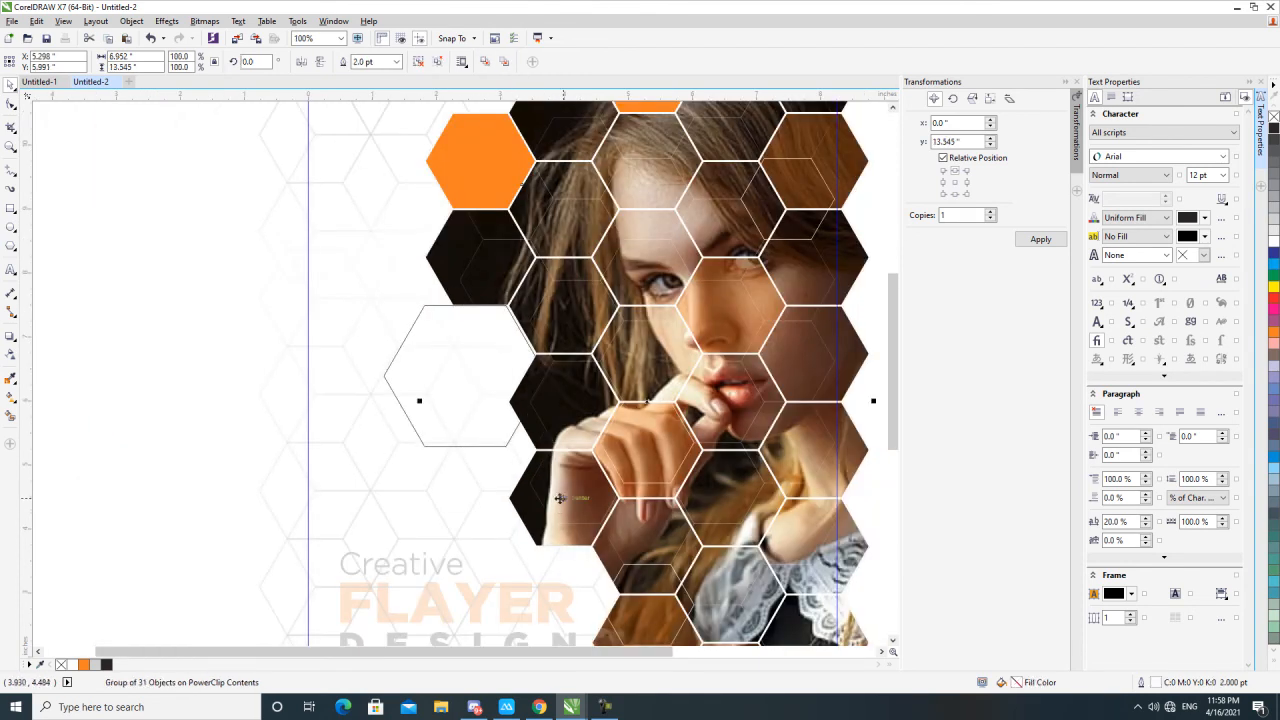
{"action": "left_click", "coordinate": [561, 493], "text": "ctrl"}
{"action": "scroll", "coordinate": [561, 491], "scroll_direction": "up", "scroll_amount": 1}
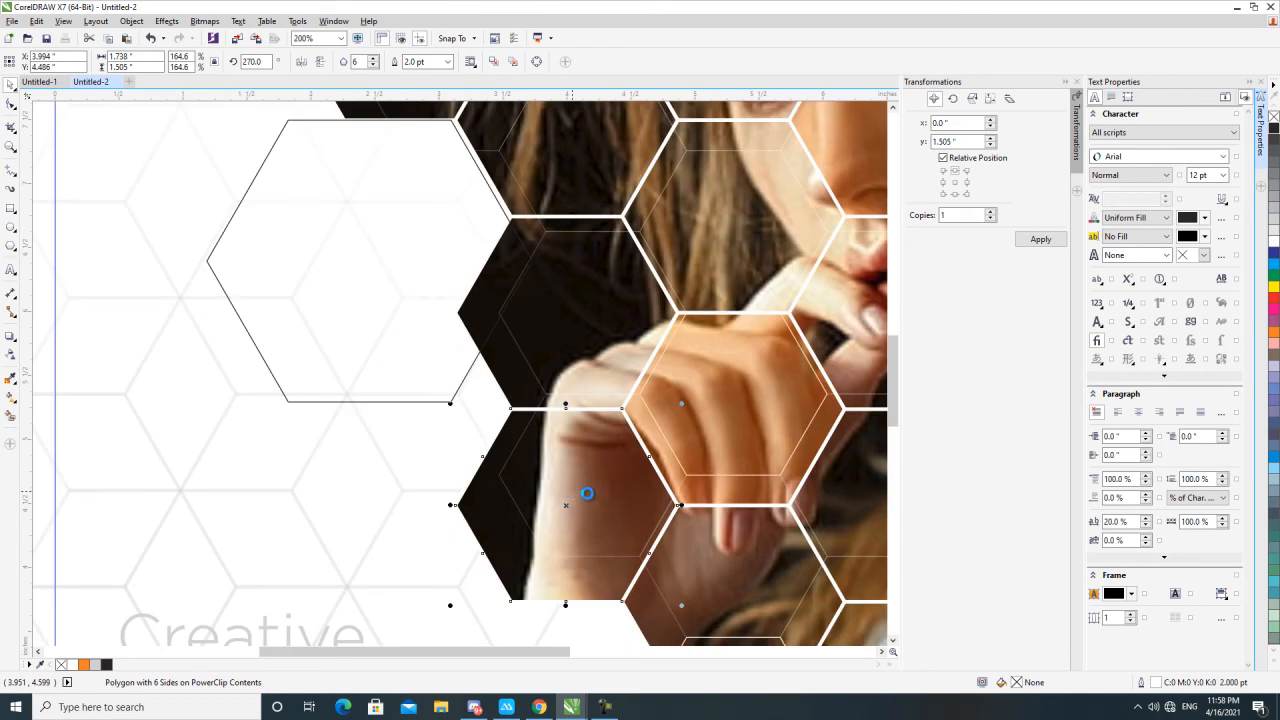
{"action": "left_click_drag", "start_coordinate": [681, 506], "coordinate": [422, 496]}
Step: Enlarge the large hexagon slightly so its base meets the violet guide hexagon, and delete the guide
{"action": "left_click", "coordinate": [442, 396]}
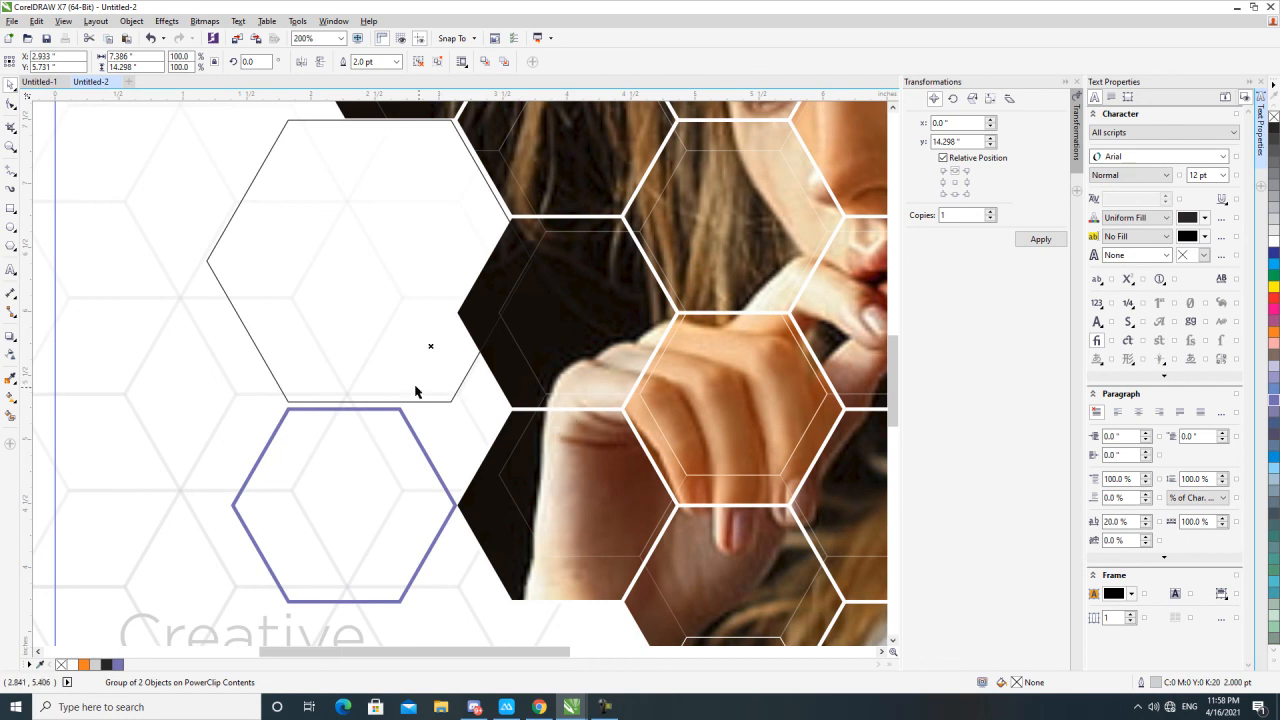
{"action": "left_click_drag", "start_coordinate": [419, 389], "coordinate": [383, 377]}
{"action": "key", "text": "ctrl+z"}
{"action": "left_click_drag", "start_coordinate": [538, 407], "coordinate": [554, 412]}
{"action": "left_click", "coordinate": [422, 455]}
{"action": "scroll", "coordinate": [390, 471], "scroll_direction": "down", "scroll_amount": 1}
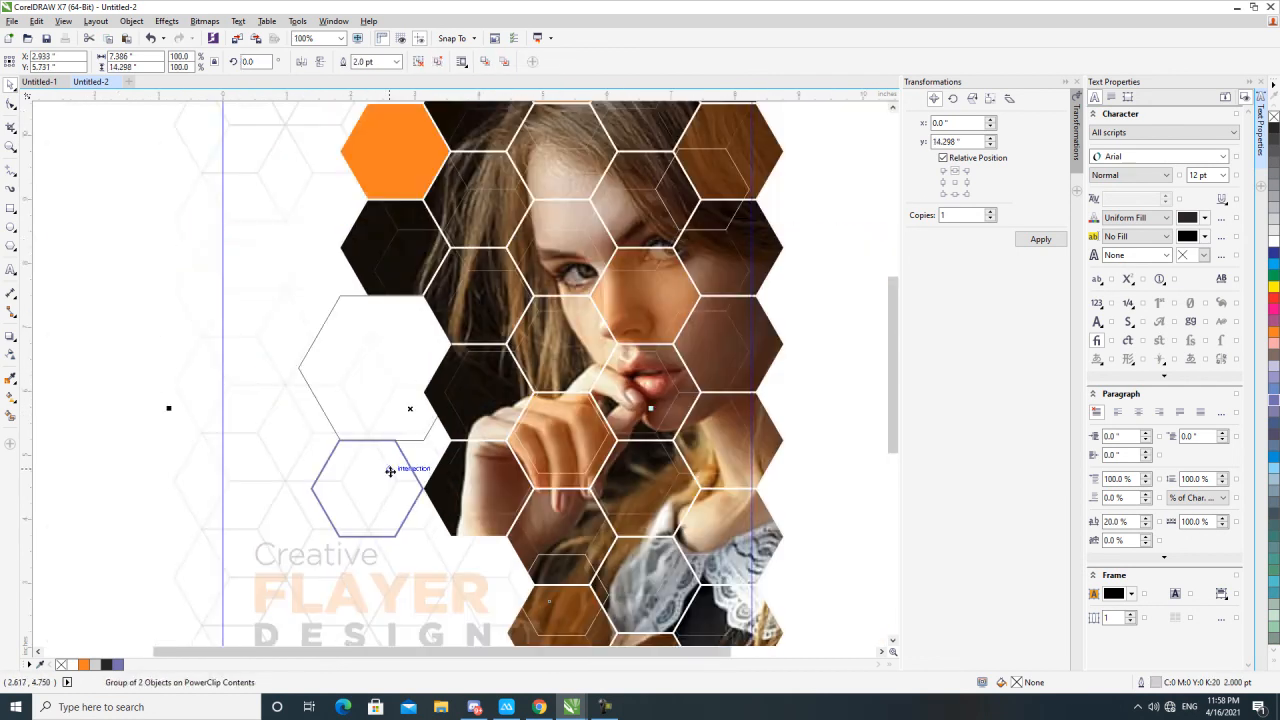
{"action": "left_click", "coordinate": [330, 458]}
{"action": "key", "text": "Delete"}
Step: Move the large hexagon left so it straddles the page's left edge
{"action": "left_click", "coordinate": [374, 380]}
{"action": "left_click_drag", "start_coordinate": [380, 356], "coordinate": [245, 352]}
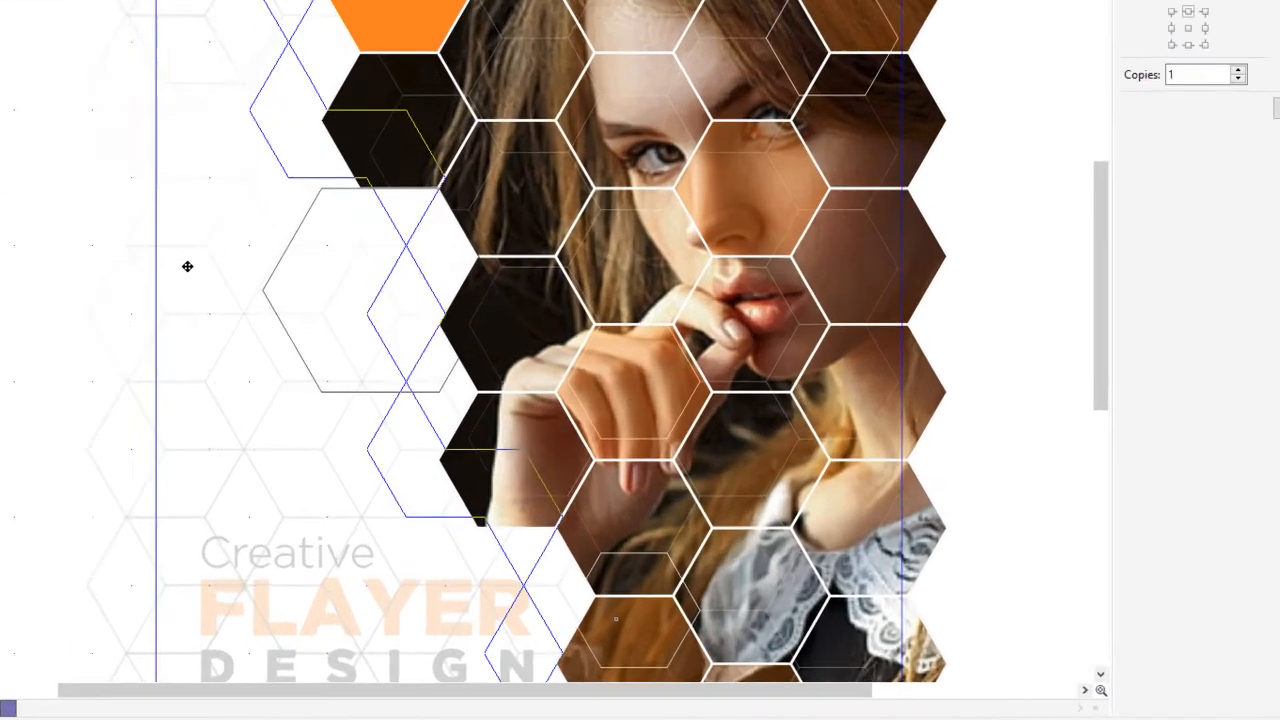
{"action": "left_click_drag", "start_coordinate": [187, 266], "coordinate": [68, 200]}
{"action": "left_click", "coordinate": [303, 221]}
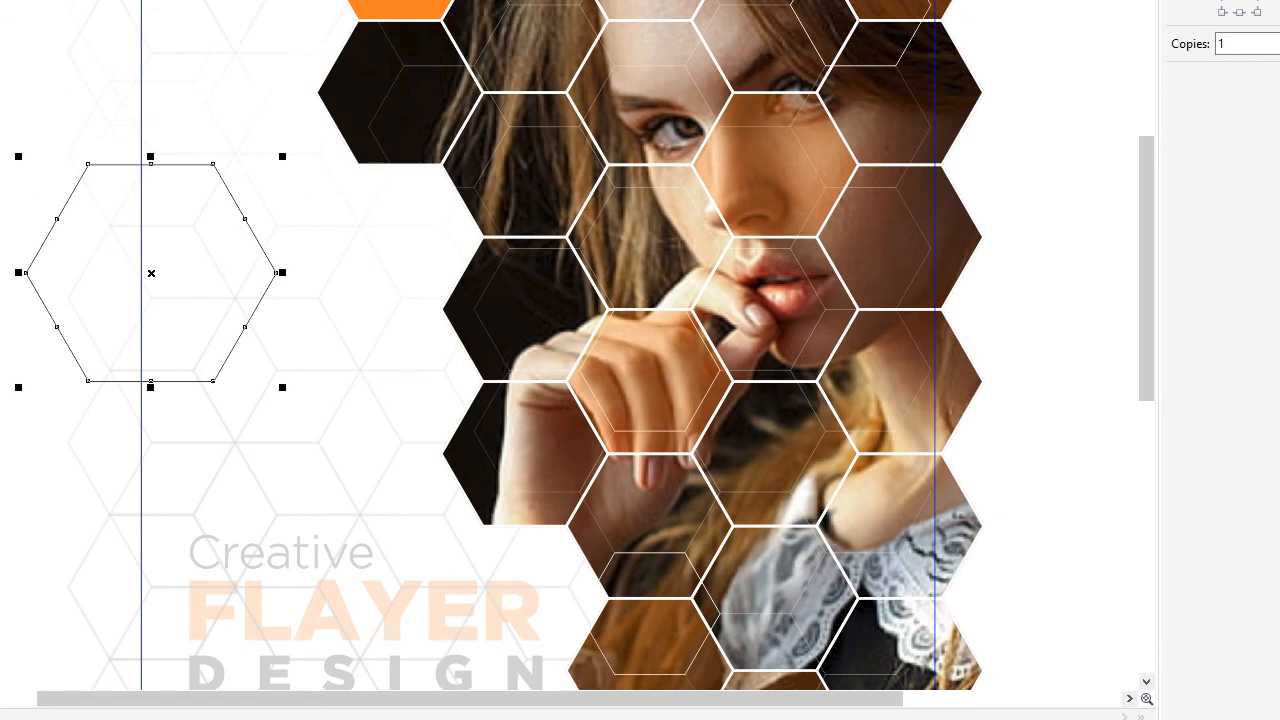
Step: Stretch the hexagon's right-side nodes to make it about 3.99 in wide, and fill it orange without an outline
{"action": "key", "text": "F10"}
{"action": "left_click_drag", "start_coordinate": [148, 406], "coordinate": [139, 440]}
{"action": "left_click_drag", "start_coordinate": [356, 449], "coordinate": [181, 80]}
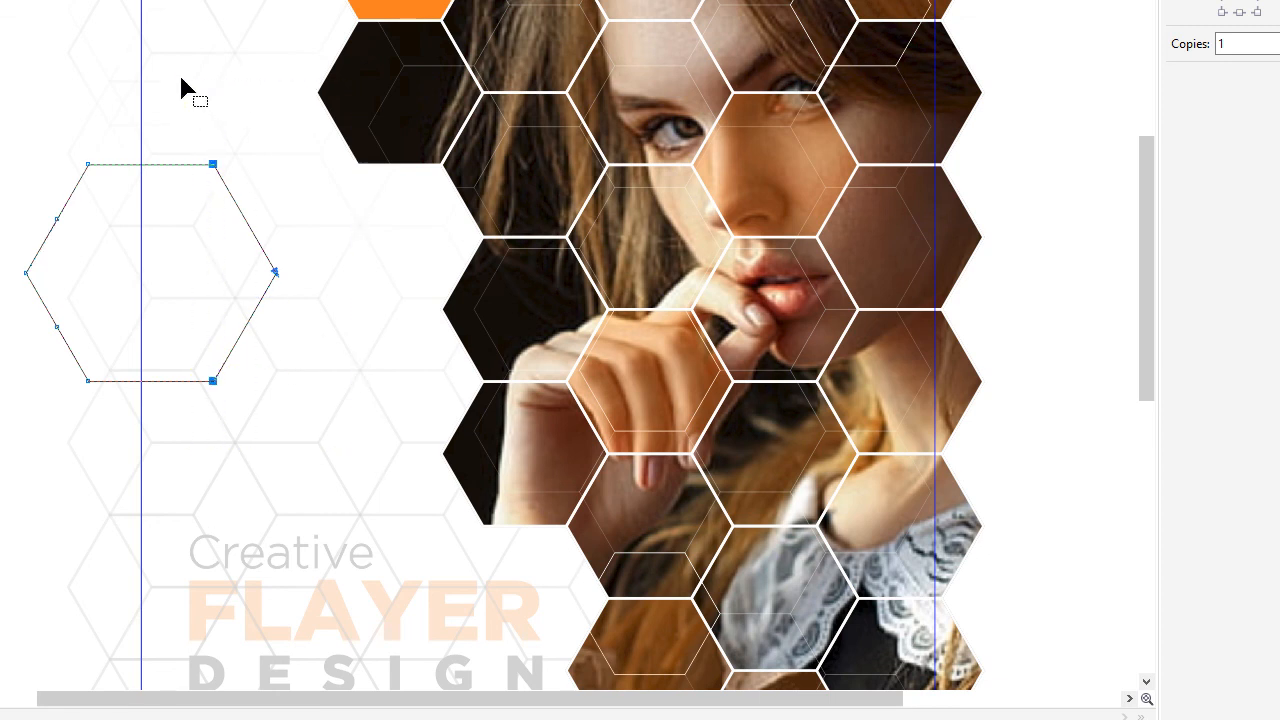
{"action": "left_click_drag", "start_coordinate": [222, 167], "coordinate": [345, 166]}
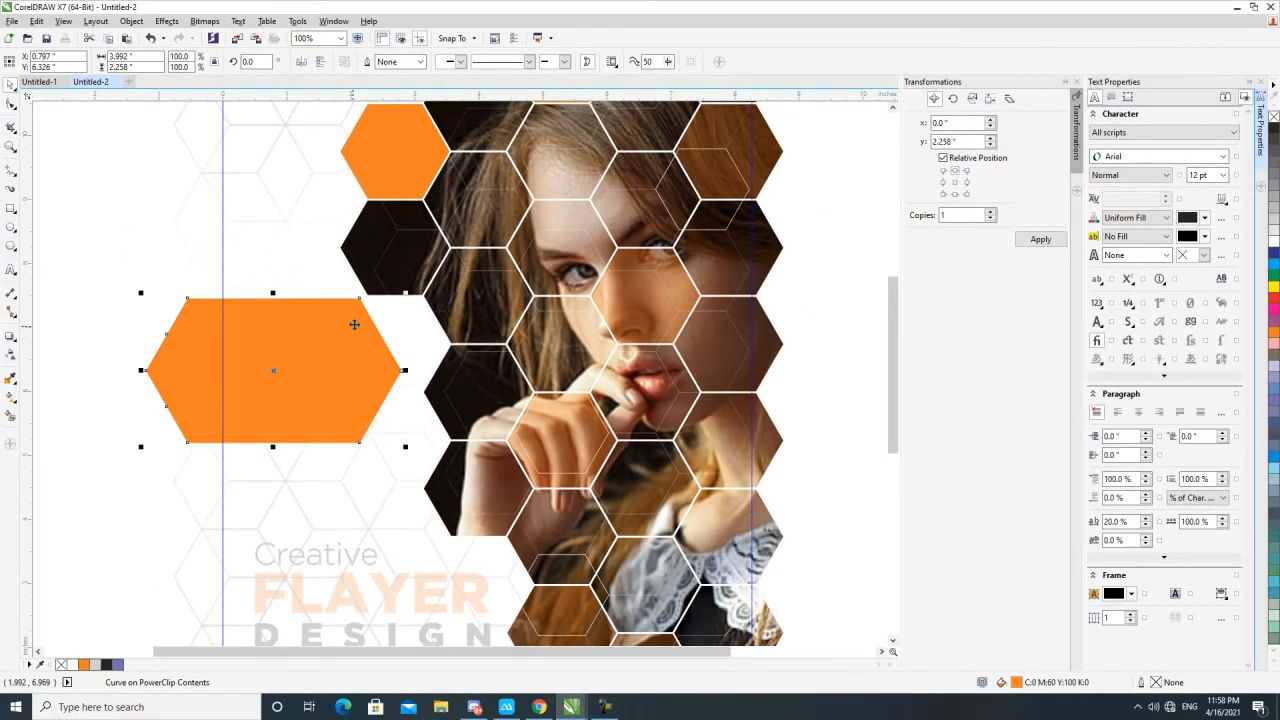
Step: Shift the orange shape slightly up and right to line up with the honeycomb, and finish editing the PowerClip
{"action": "scroll", "coordinate": [333, 212], "scroll_direction": "up", "scroll_amount": 2}
{"action": "left_click_drag", "start_coordinate": [354, 324], "coordinate": [358, 323]}
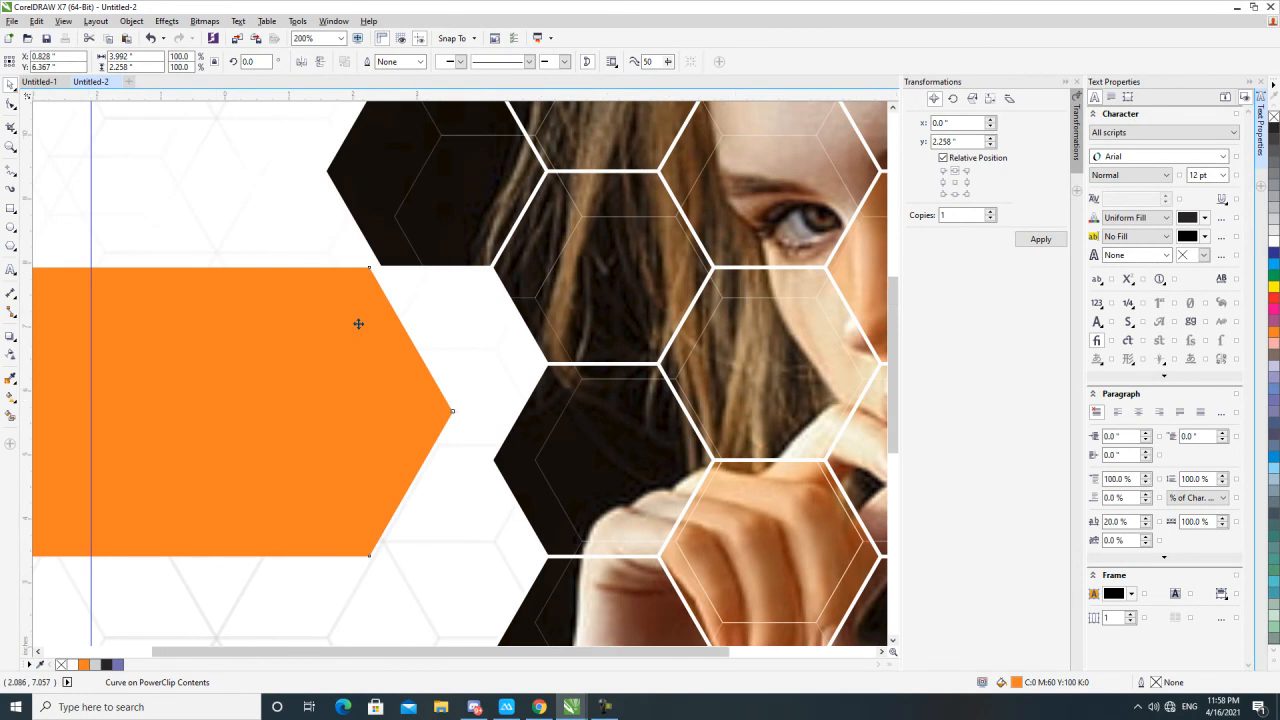
{"action": "scroll", "coordinate": [358, 324], "scroll_direction": "down", "scroll_amount": 1}
{"action": "left_click", "coordinate": [135, 277], "text": "ctrl"}
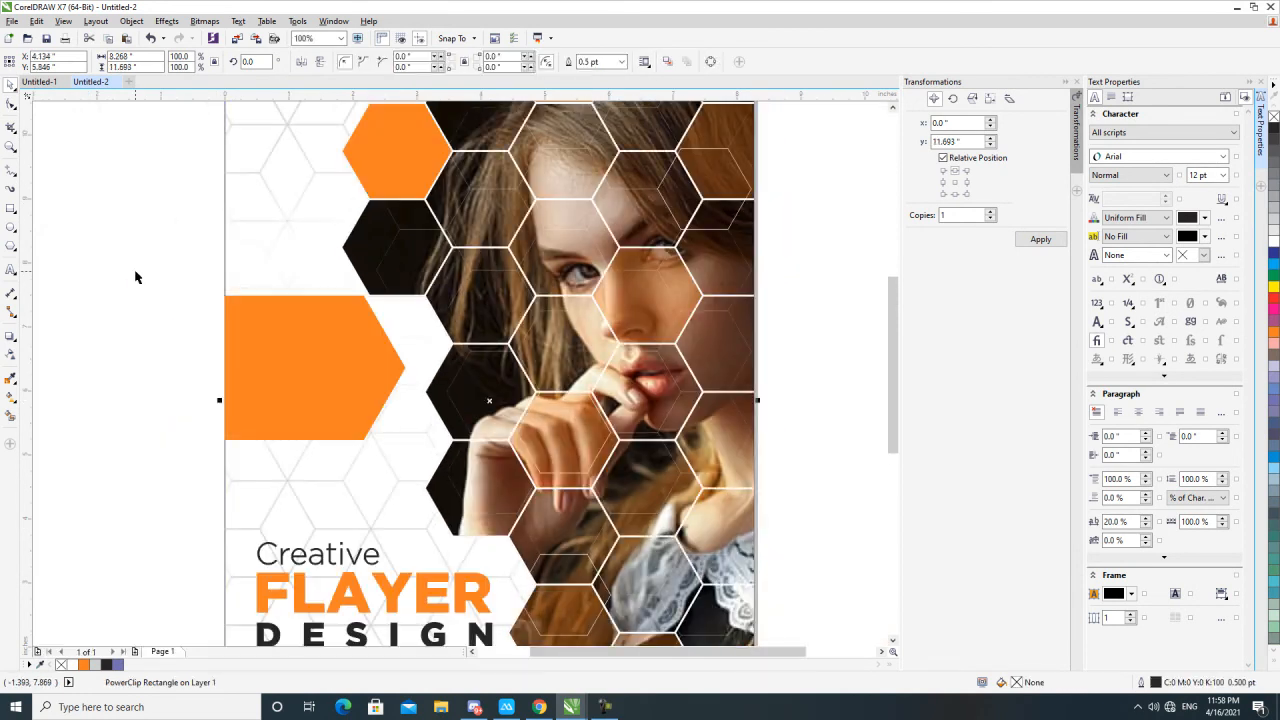
{"action": "left_click", "coordinate": [136, 277]}
{"action": "scroll", "coordinate": [244, 317], "scroll_direction": "down", "scroll_amount": 1}
{"action": "left_click_drag", "start_coordinate": [150, 270], "coordinate": [503, 554]}
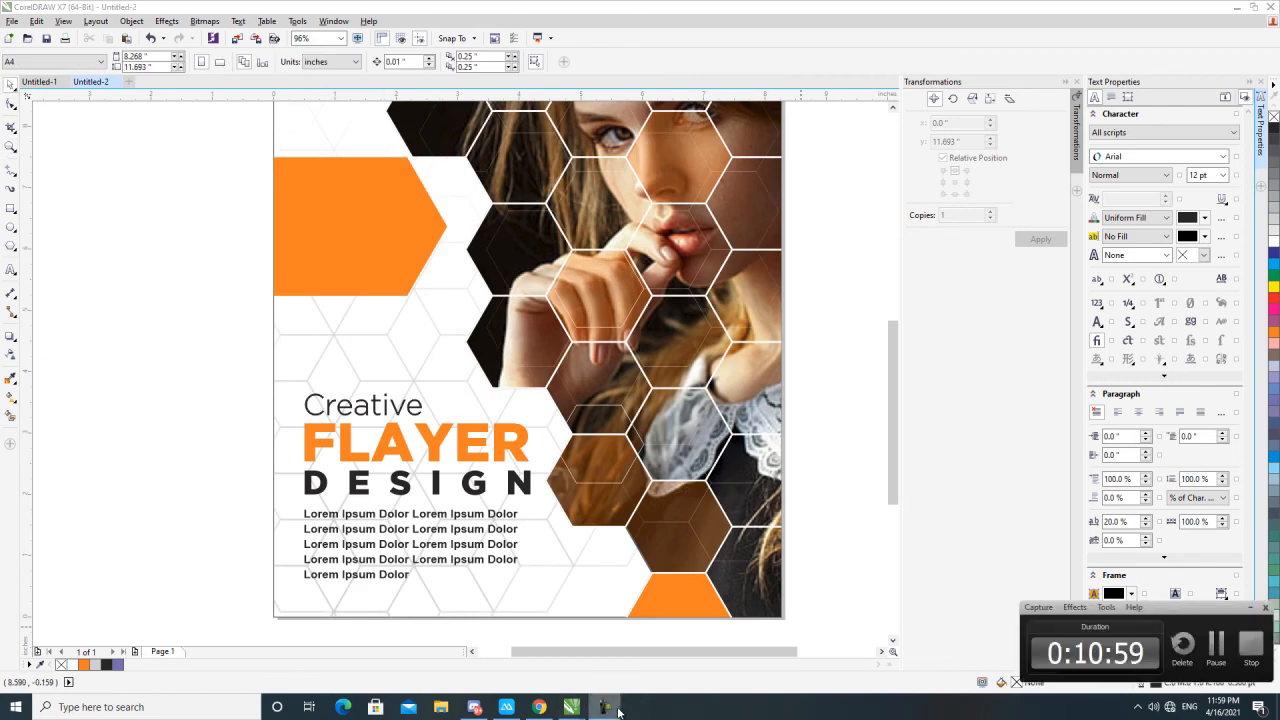
Step: Copy the words "Lorem Ipsum Dolor" from the first line of the body text
{"action": "scroll", "coordinate": [410, 526], "scroll_direction": "up", "scroll_amount": 2}
{"action": "key", "text": "F8"}
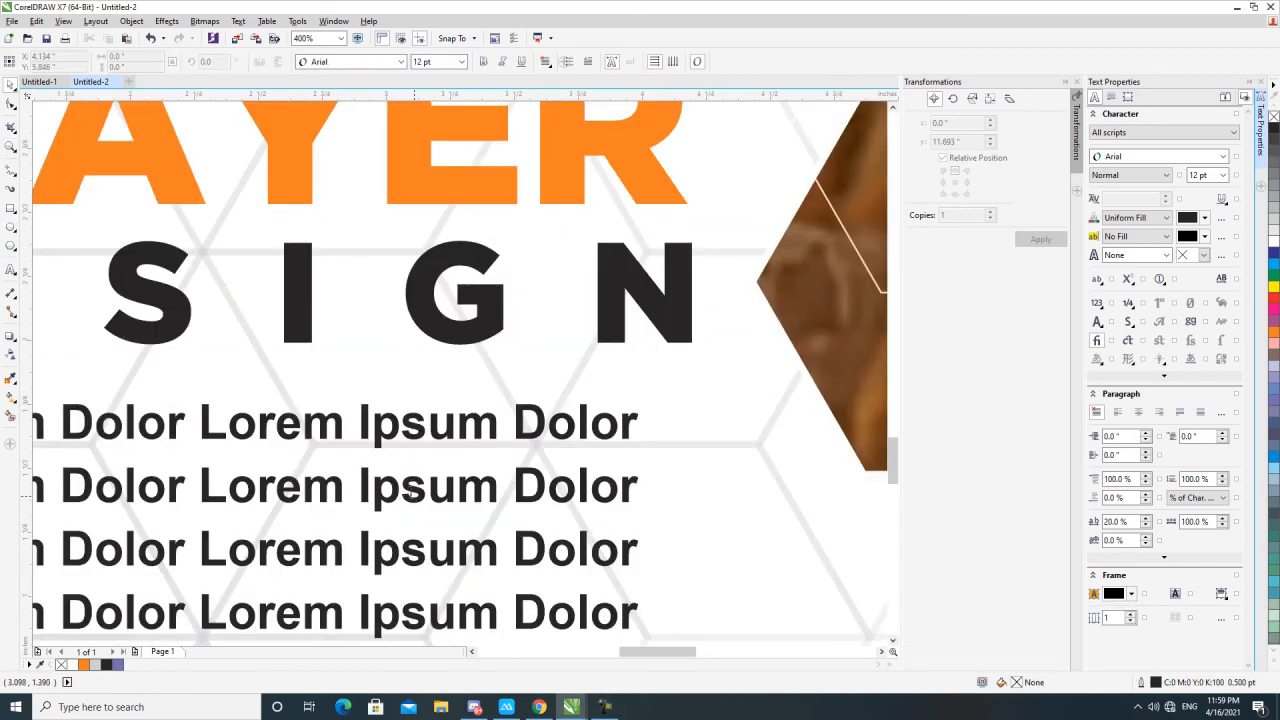
{"action": "left_click_drag", "start_coordinate": [197, 420], "coordinate": [637, 424]}
{"action": "key", "text": "ctrl+c"}
{"action": "key", "text": "ctrl+space"}
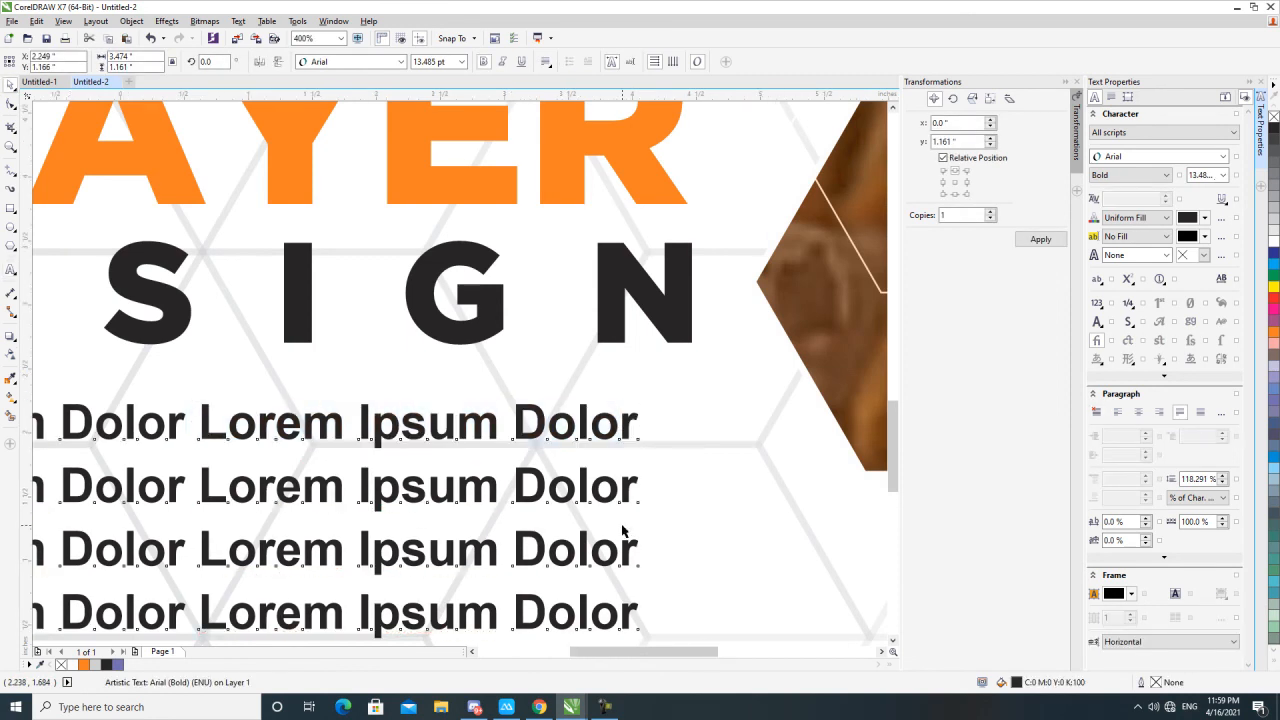
Step: Open the page's PowerClip contents and paste "Lorem Ipsum Dolor" as new text on the orange shape
{"action": "scroll", "coordinate": [628, 532], "scroll_direction": "down", "scroll_amount": 2}
{"action": "scroll", "coordinate": [624, 531], "scroll_direction": "down", "scroll_amount": 1}
{"action": "left_click", "coordinate": [452, 425]}
{"action": "key", "text": "z"}
{"action": "left_click_drag", "start_coordinate": [449, 312], "coordinate": [774, 447]}
{"action": "double_click", "coordinate": [342, 358]}
{"action": "key", "text": "F8"}
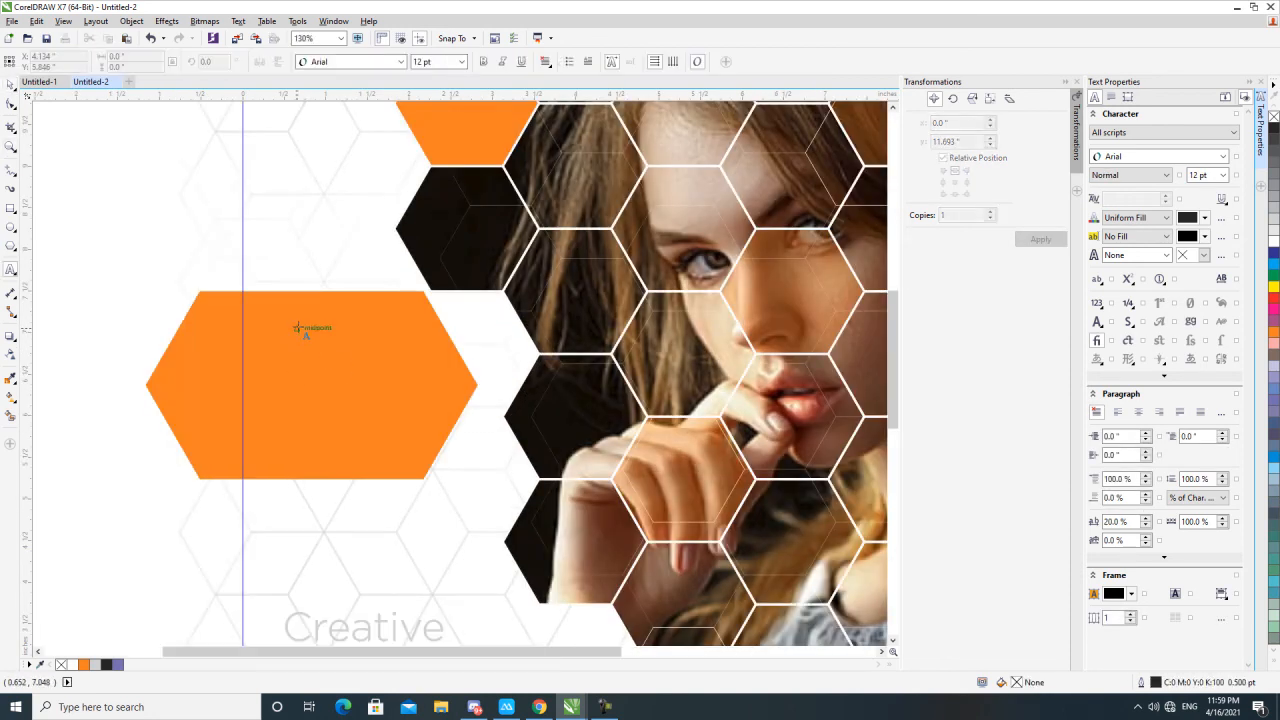
{"action": "left_click", "coordinate": [300, 330]}
{"action": "key", "text": "ctrl+v"}
Step: Change the pasted text to UPPERCASE and break it into three lines, one word per line
{"action": "key", "text": "ctrl+a"}
{"action": "key", "text": "shift+F3"}
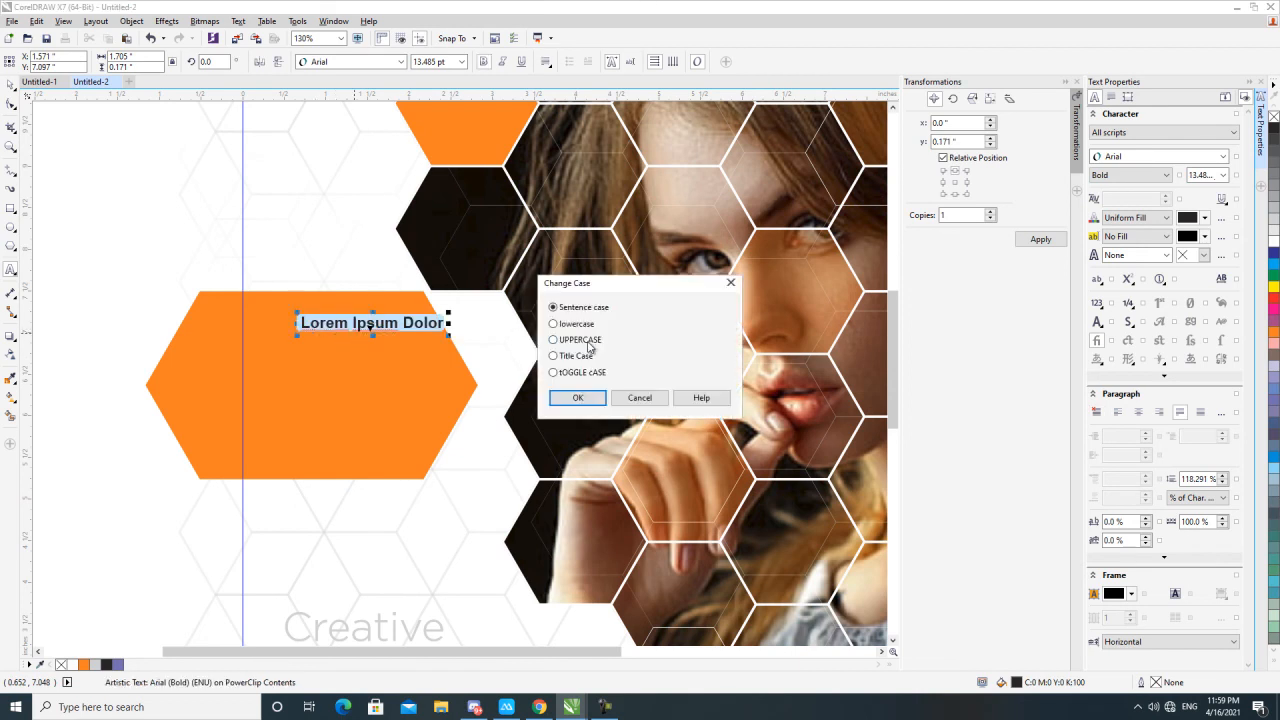
{"action": "double_click", "coordinate": [585, 341]}
{"action": "left_click", "coordinate": [361, 323]}
{"action": "key", "text": "Return"}
{"action": "left_click", "coordinate": [349, 343]}
{"action": "key", "text": "Return"}
{"action": "key", "text": "ctrl+a"}
{"action": "key", "text": "ctrl+space"}
Step: Set the three-line text in Gotham Black and remove the leading space before "LOREM"
{"action": "left_click", "coordinate": [346, 66]}
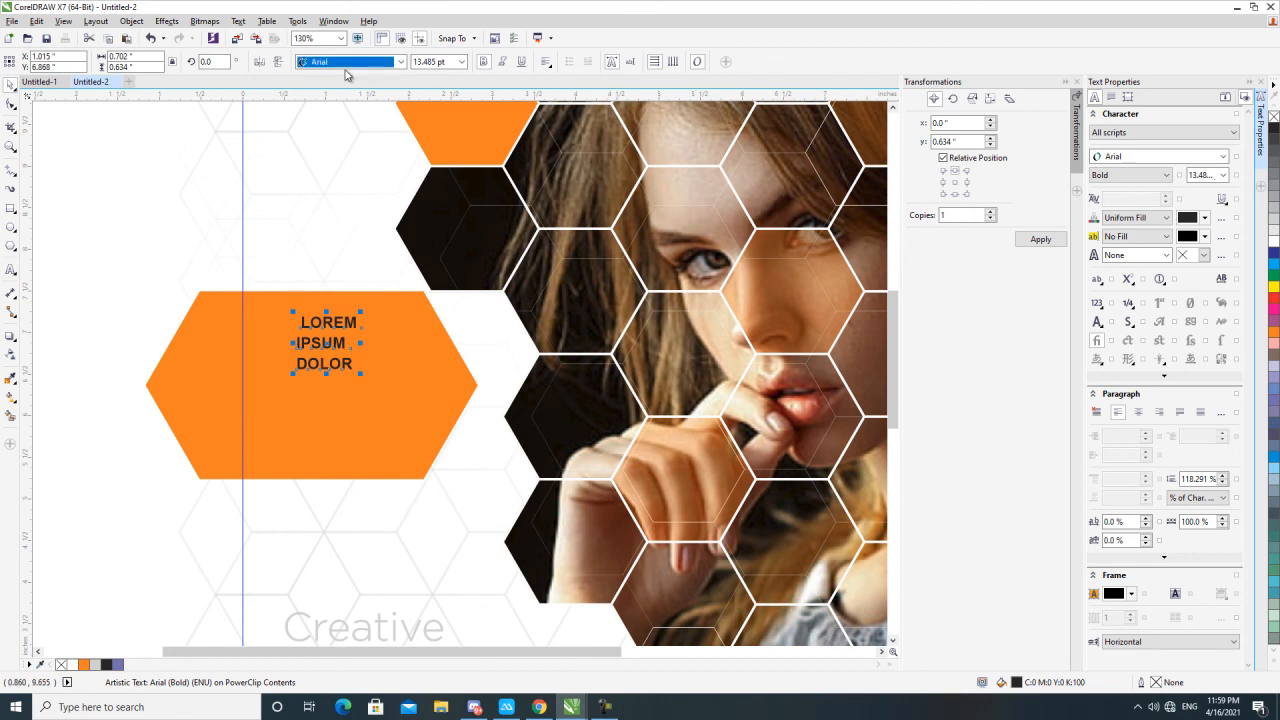
{"action": "left_click", "coordinate": [352, 66]}
{"action": "left_click", "coordinate": [360, 112]}
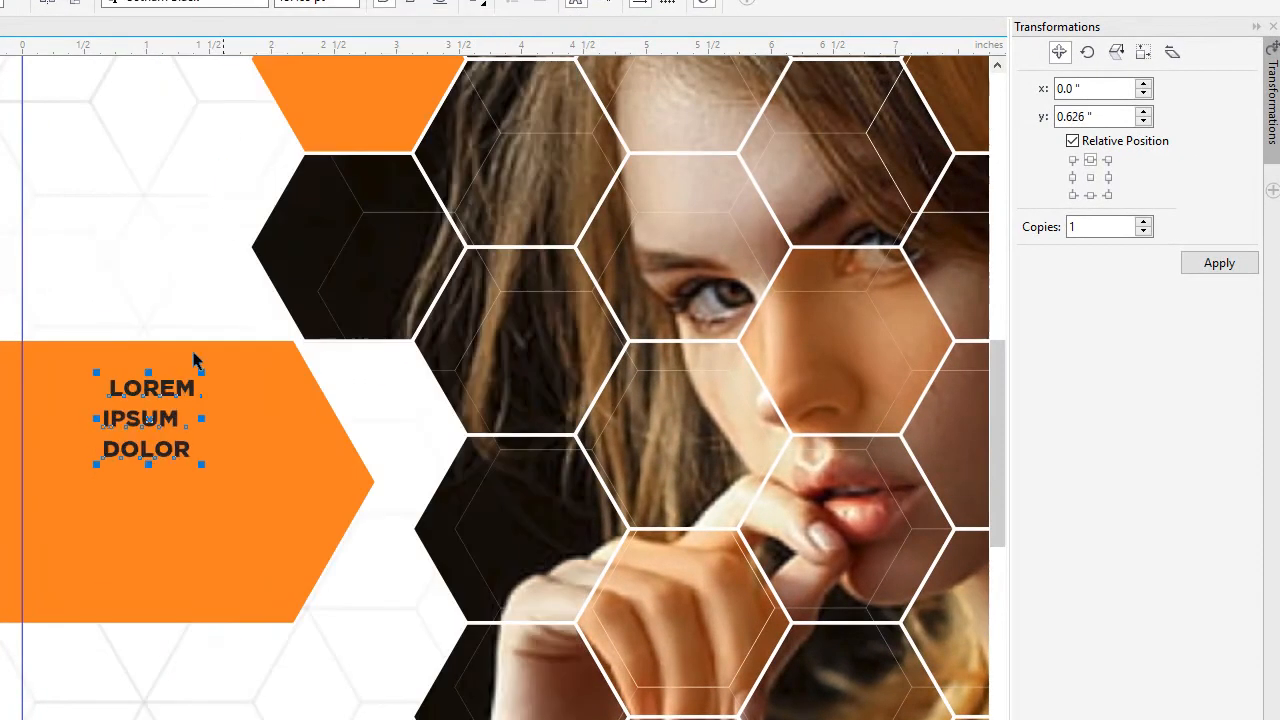
{"action": "double_click", "coordinate": [161, 393]}
{"action": "key", "text": "Delete"}
{"action": "key", "text": "ctrl+space"}
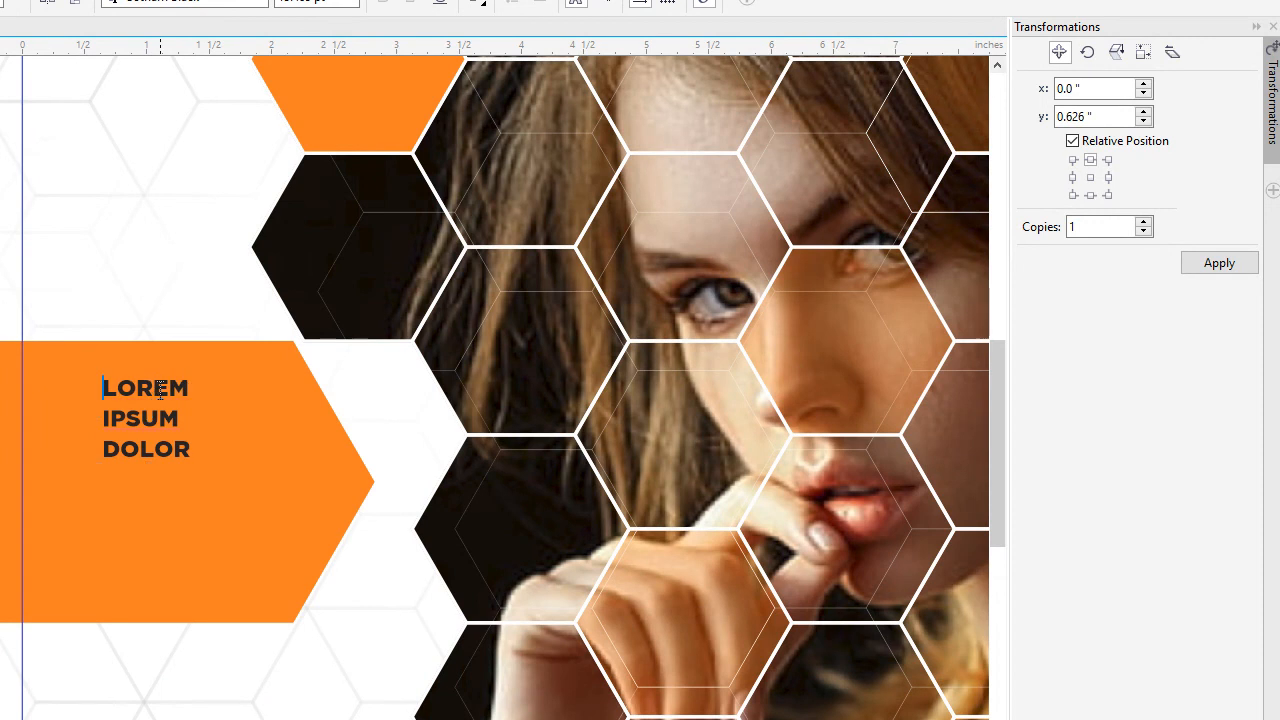
Step: Enlarge the text to about 1.66 in high in white, position it inside the orange shape, and finish editing
{"action": "left_click_drag", "start_coordinate": [283, 570], "coordinate": [340, 605]}
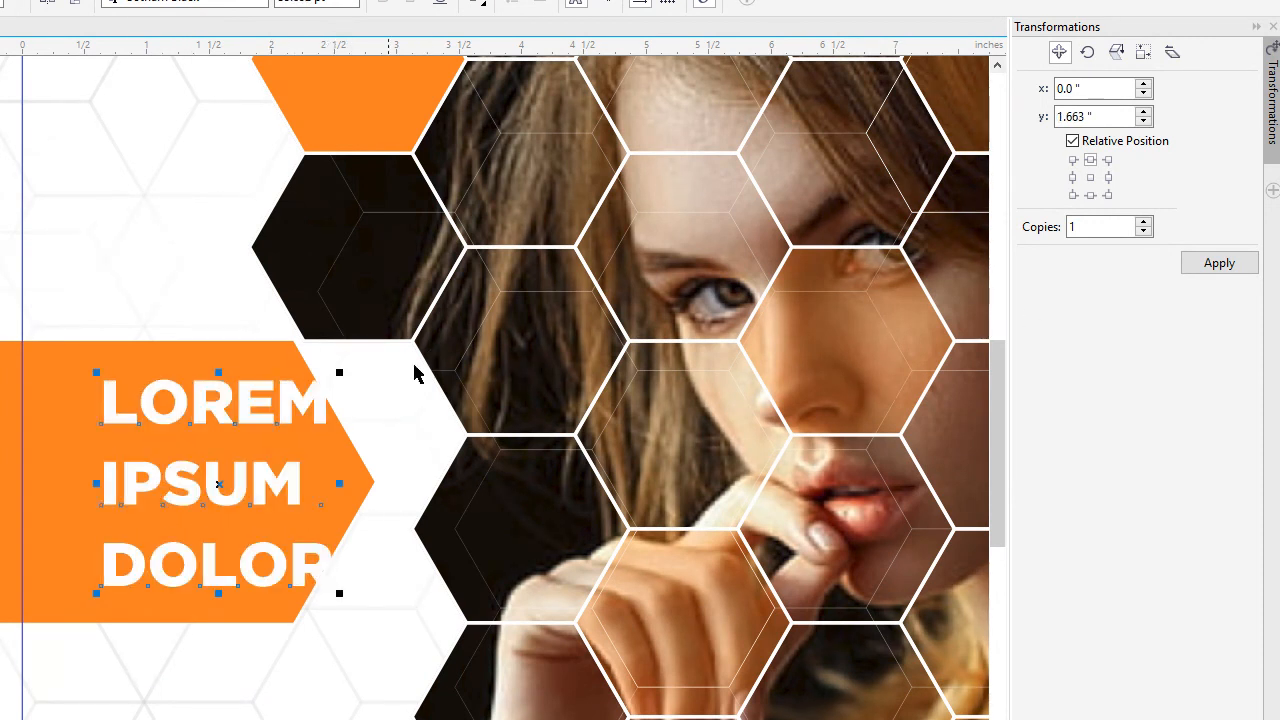
{"action": "left_click_drag", "start_coordinate": [323, 388], "coordinate": [275, 390]}
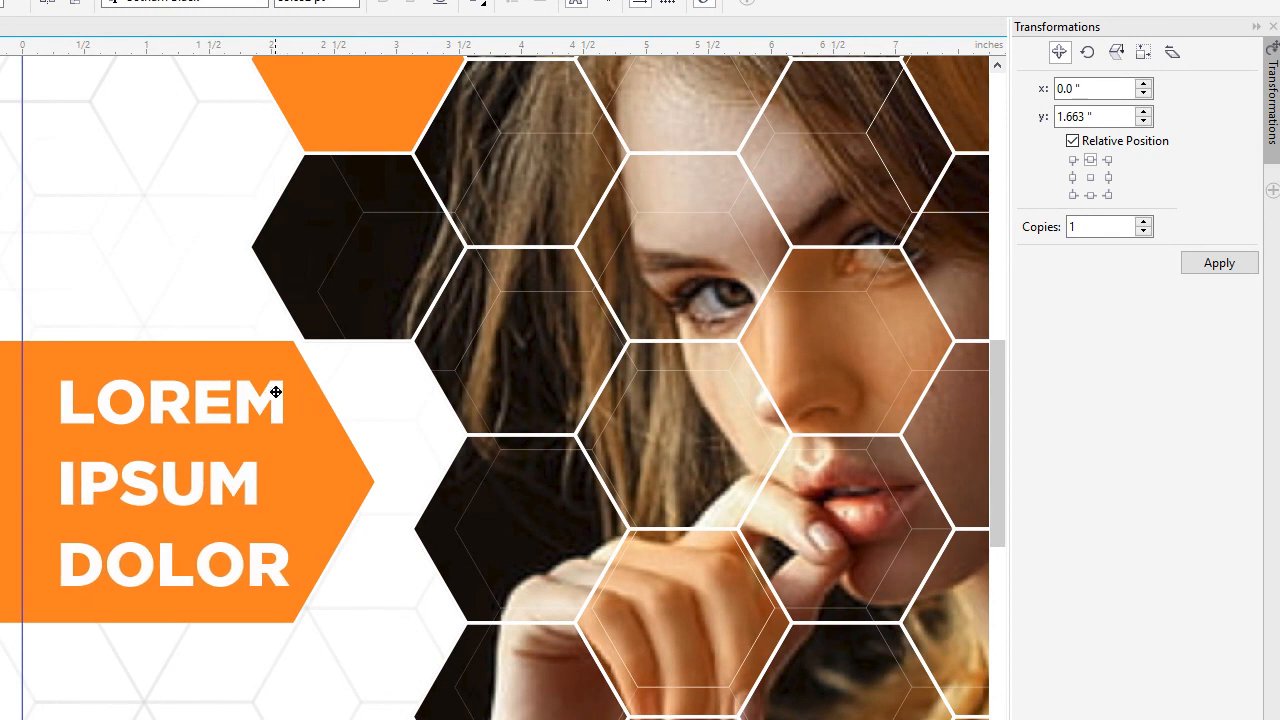
{"action": "key", "text": "Escape"}
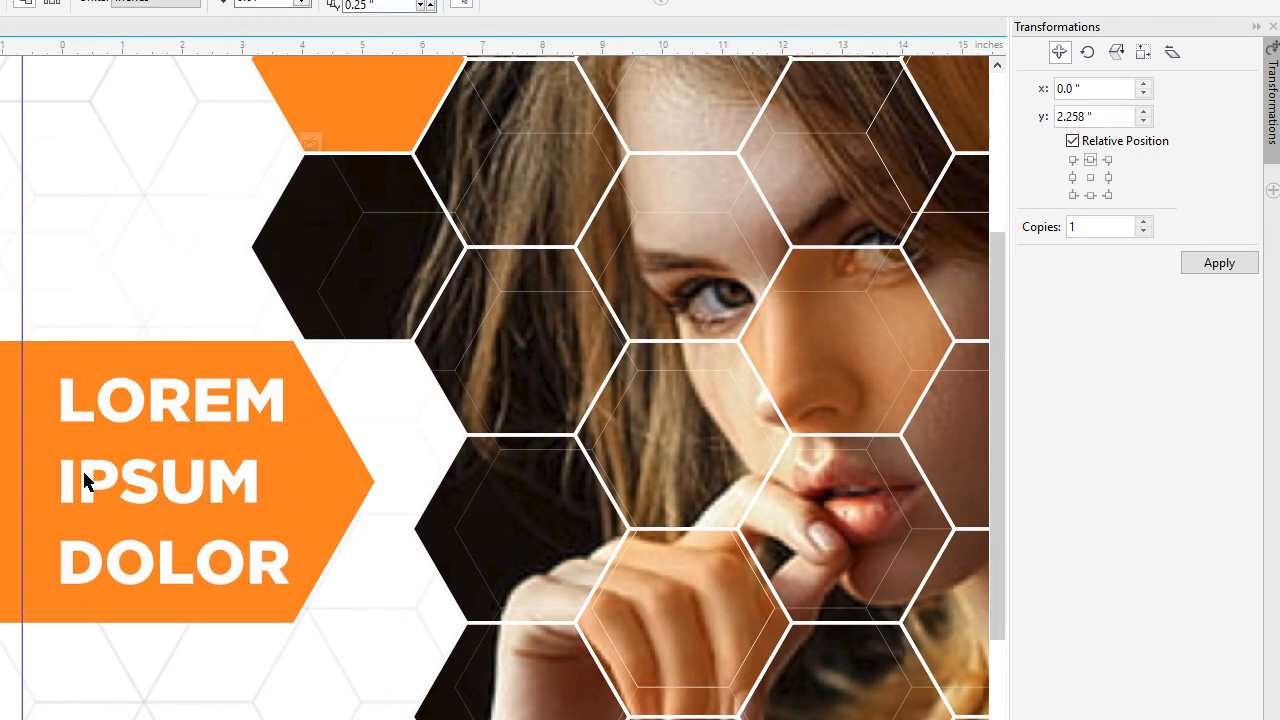
{"action": "scroll", "coordinate": [99, 494], "scroll_direction": "down", "scroll_amount": 2}
{"action": "left_click", "coordinate": [8, 308], "text": "ctrl"}
Step: Reopen the page's PowerClip contents and move the upper grey honeycomb group slightly up
{"action": "left_click", "coordinate": [20, 305]}
{"action": "left_click", "coordinate": [361, 217]}
{"action": "left_click", "coordinate": [361, 217]}
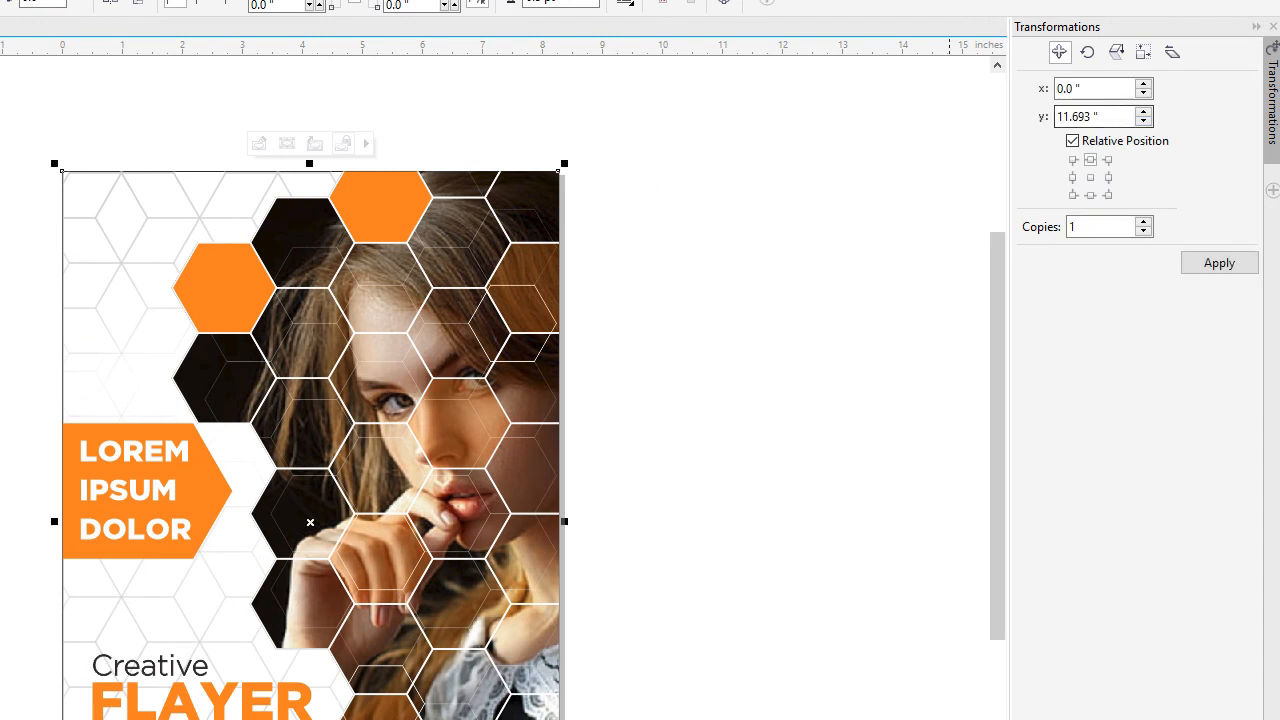
{"action": "left_click", "coordinate": [597, 212]}
{"action": "double_click", "coordinate": [149, 214]}
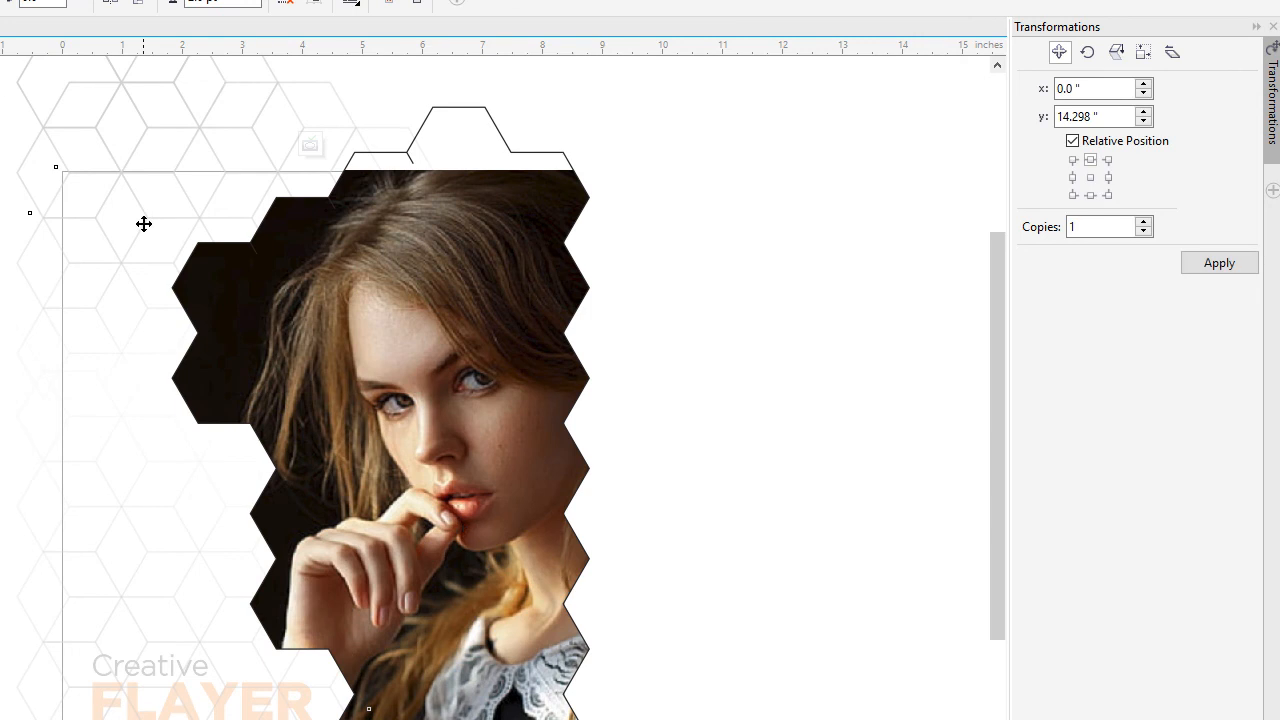
{"action": "double_click", "coordinate": [146, 206]}
{"action": "left_click", "coordinate": [64, 103]}
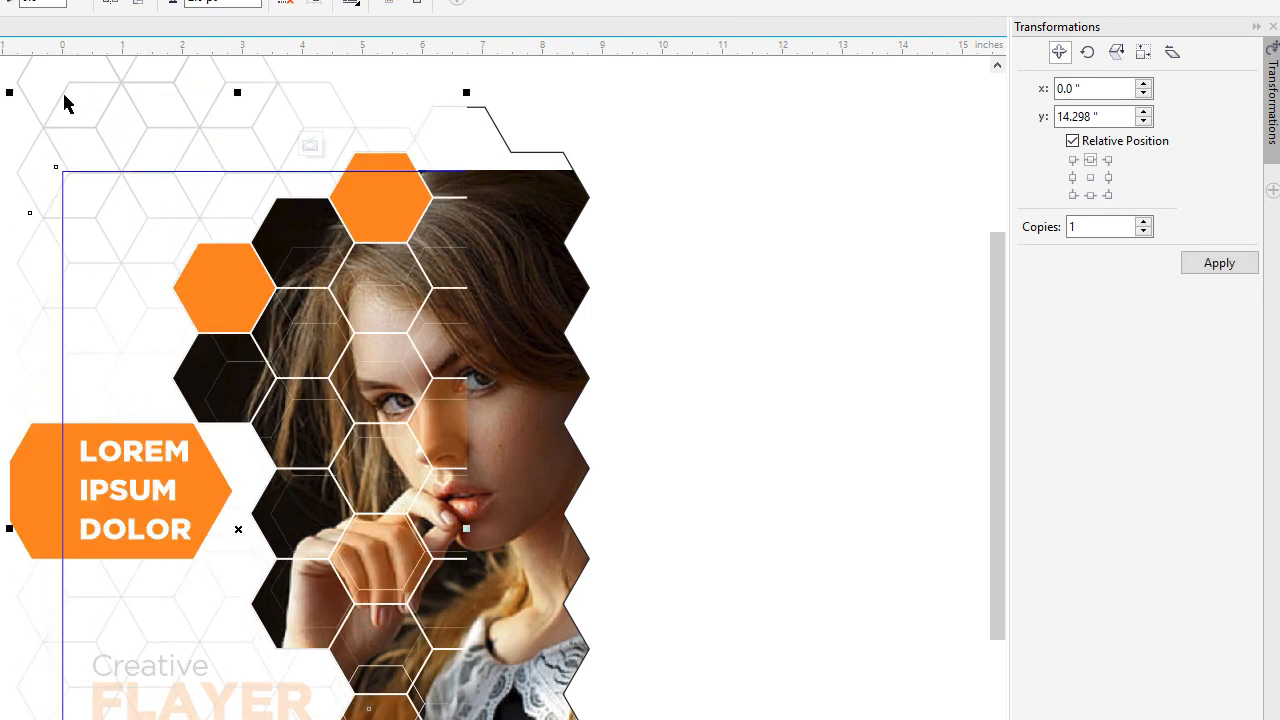
{"action": "left_click_drag", "start_coordinate": [64, 95], "coordinate": [64, 82]}
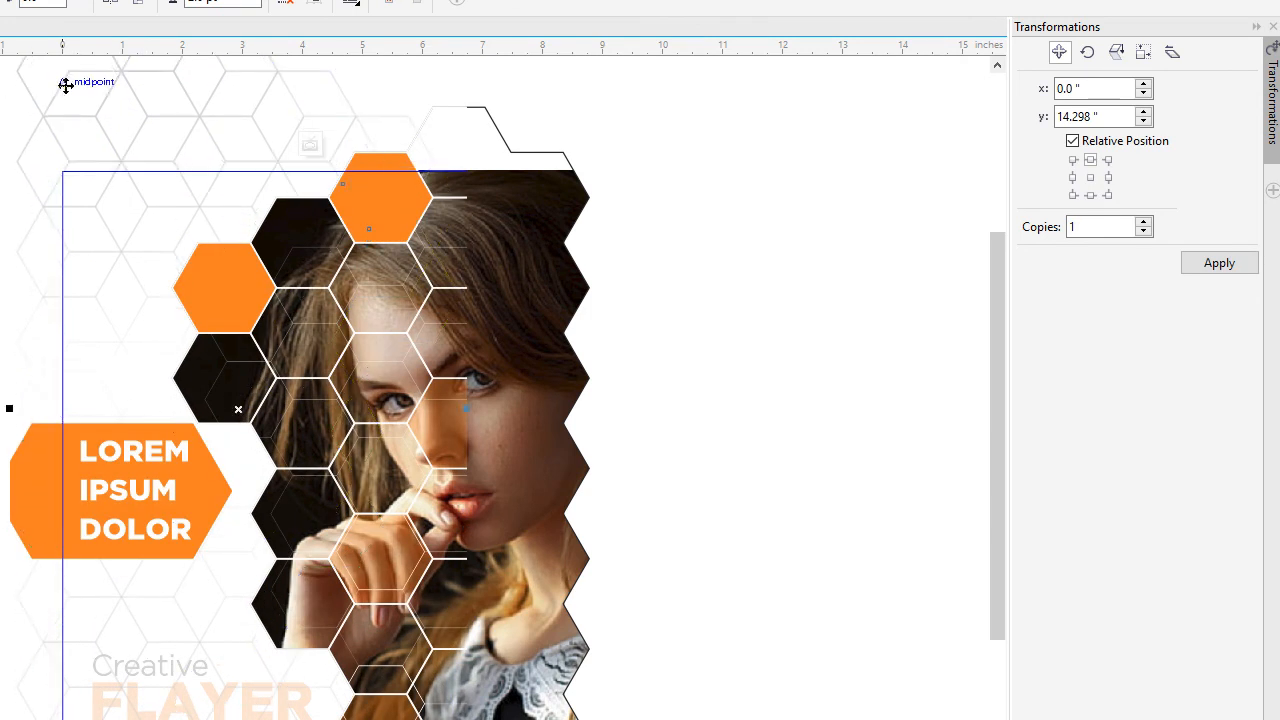
Step: Shorten the upper grey honeycomb's transparency fade so it ends nearer the page's top, and finish editing
{"action": "left_click", "coordinate": [157, 357]}
{"action": "left_click_drag", "start_coordinate": [157, 338], "coordinate": [144, 312]}
{"action": "key", "text": "space"}
{"action": "left_click", "coordinate": [310, 144]}
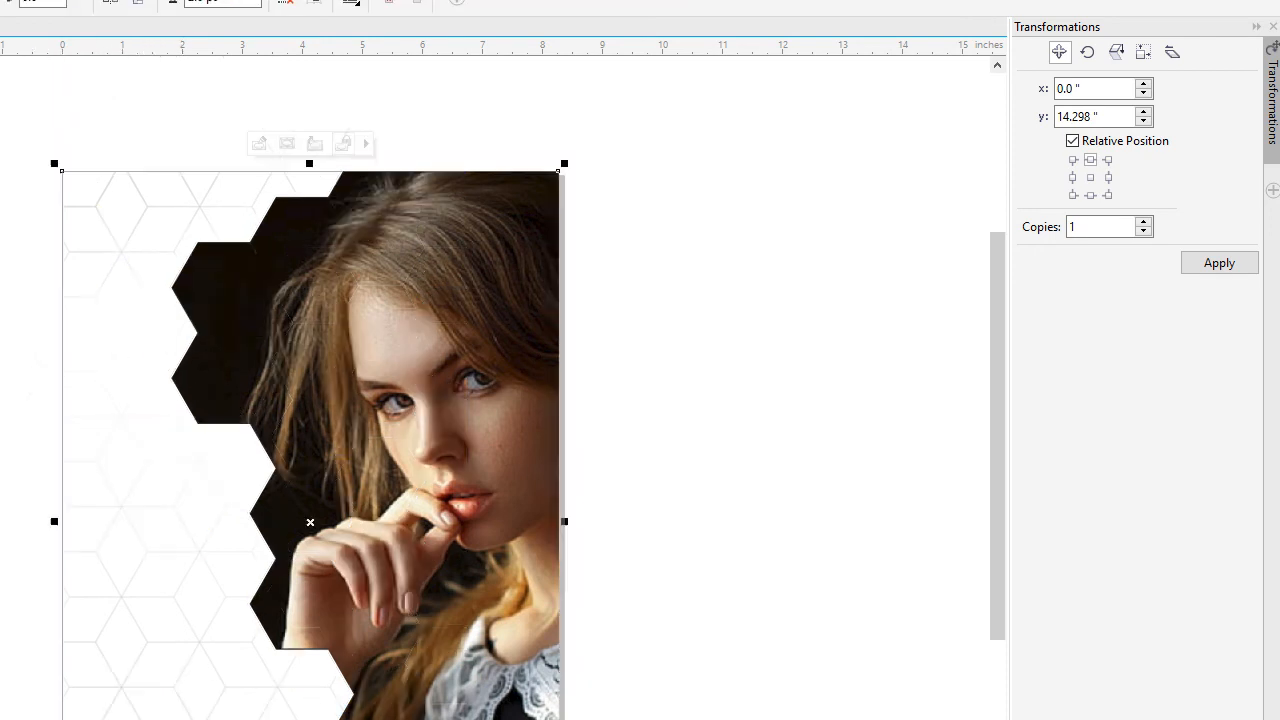
{"action": "key", "text": "Escape"}
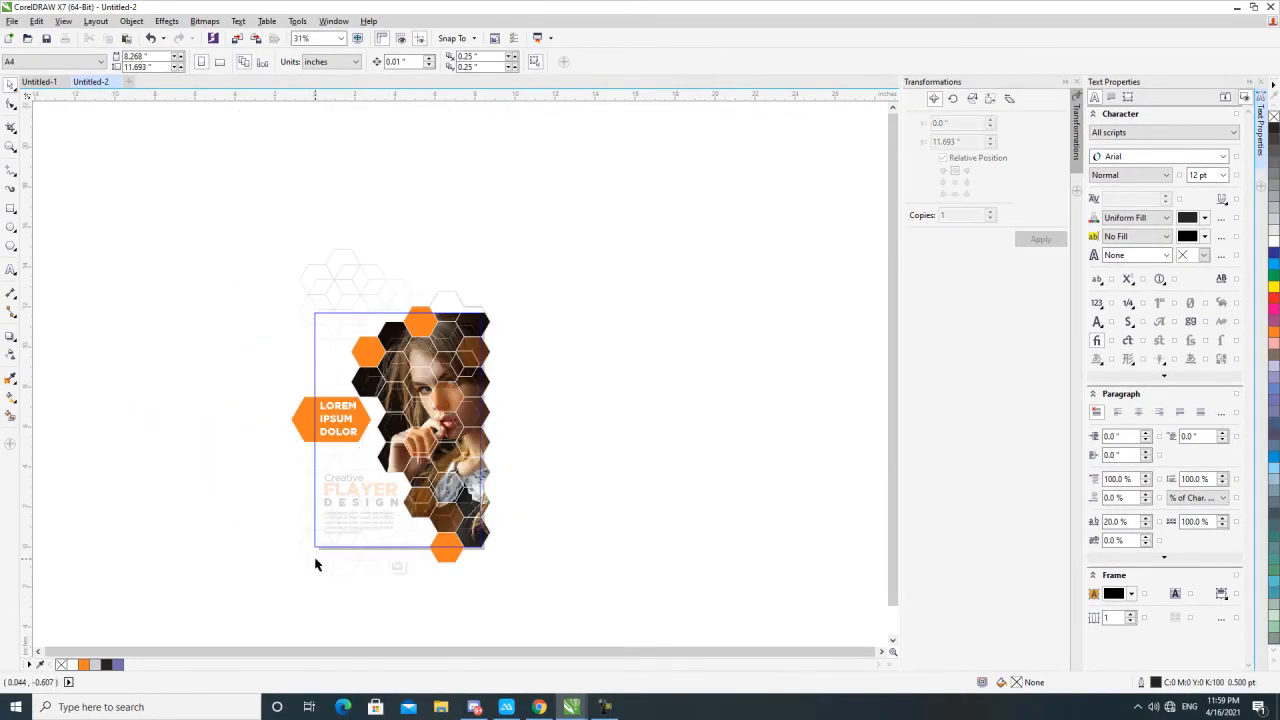
Step: Redirect the lower grey honeycomb's transparency fade to run nearly vertically from below the page up to the orange label, and finish editing
{"action": "left_click", "coordinate": [315, 556]}
{"action": "key", "text": "space"}
{"action": "scroll", "coordinate": [401, 459], "scroll_direction": "up", "scroll_amount": 1}
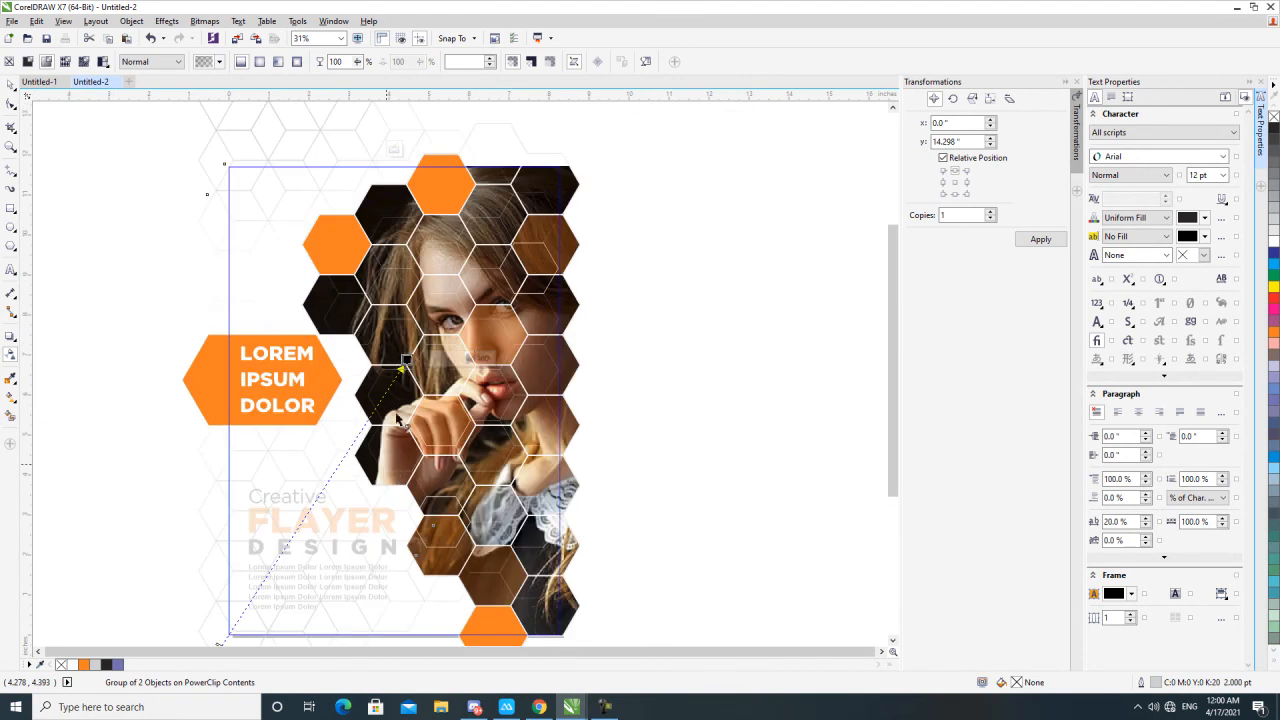
{"action": "scroll", "coordinate": [340, 484], "scroll_direction": "down", "scroll_amount": 1}
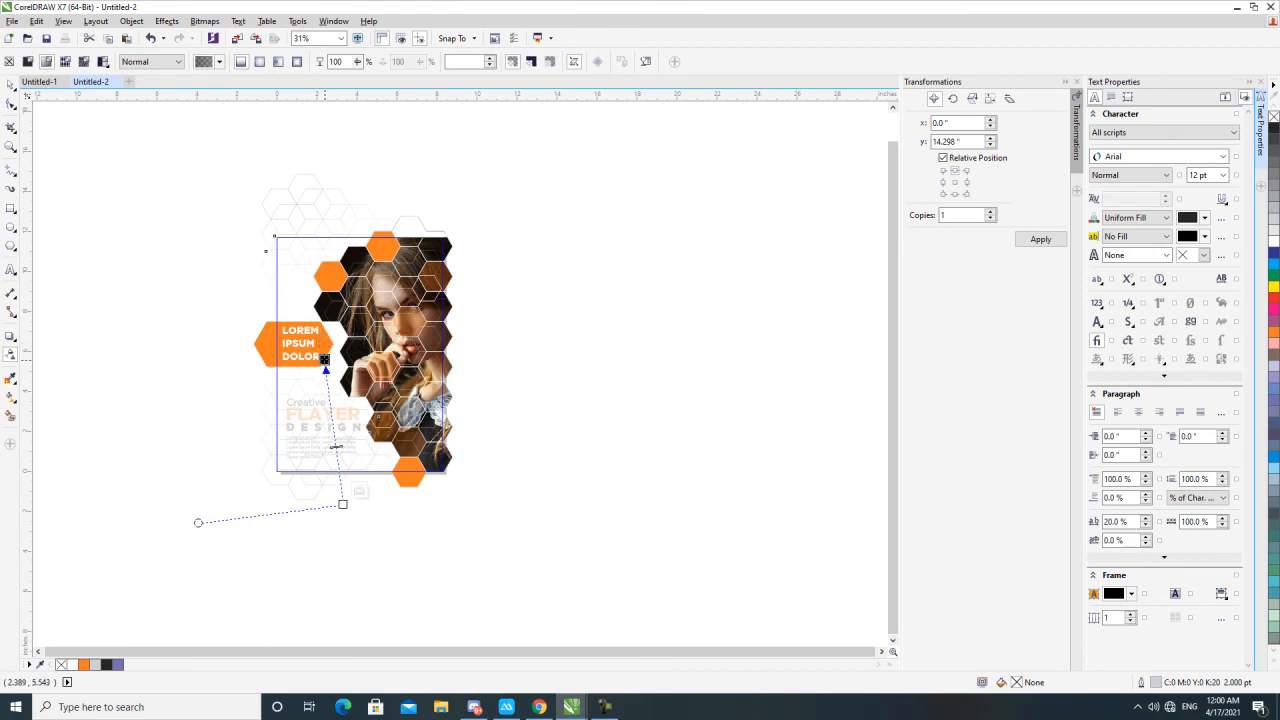
{"action": "scroll", "coordinate": [324, 359], "scroll_direction": "up", "scroll_amount": 2}
{"action": "key", "text": "space"}
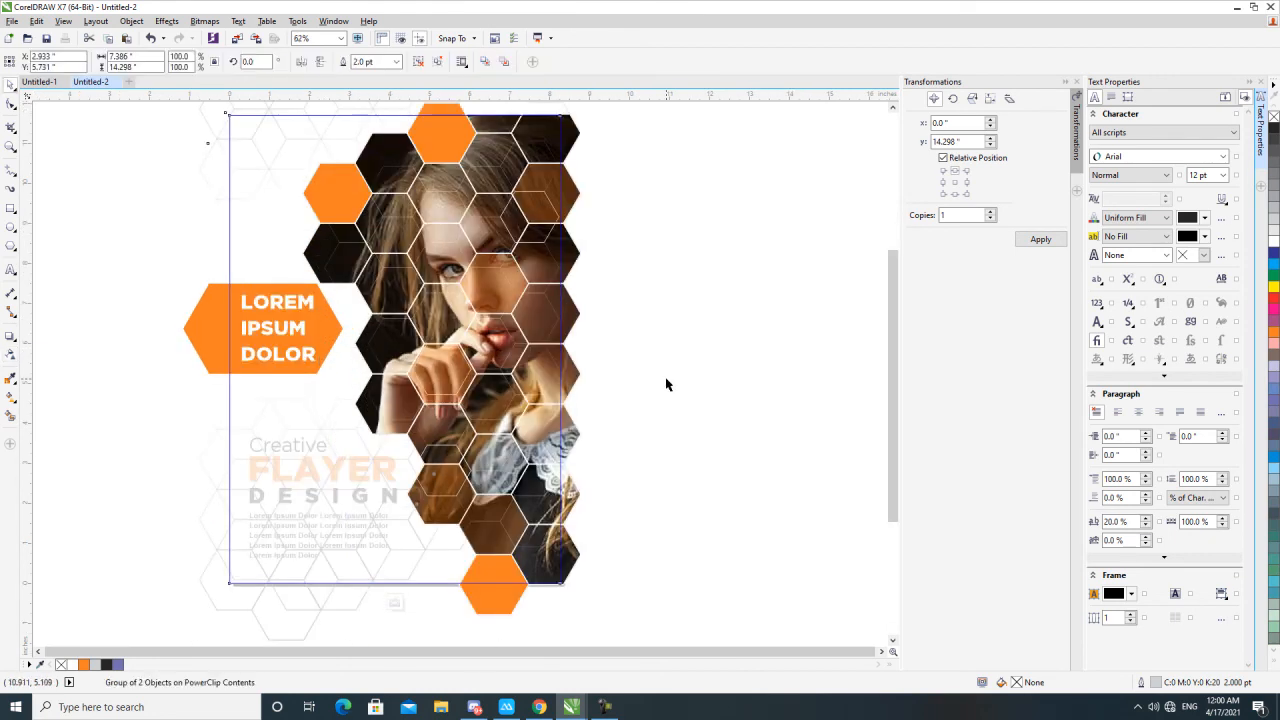
{"action": "left_click", "coordinate": [666, 384], "text": "ctrl"}
{"action": "scroll", "coordinate": [398, 342], "scroll_direction": "down", "scroll_amount": 2}
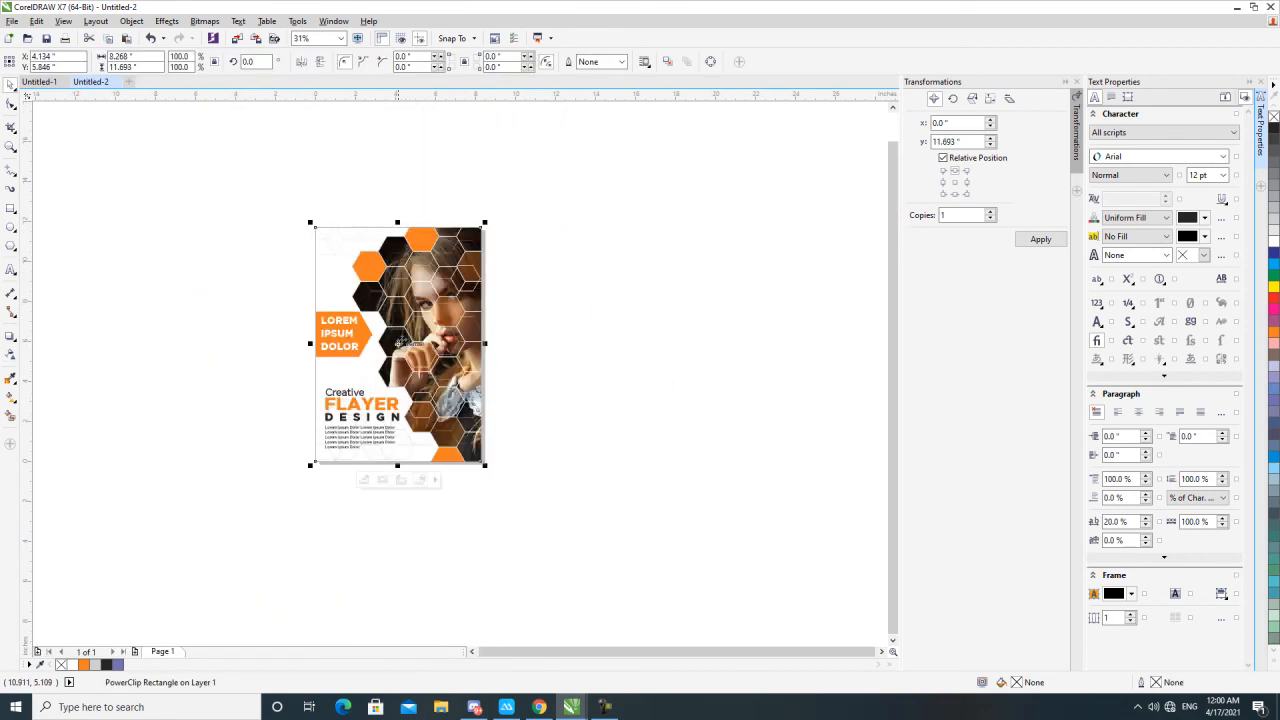
Step: Reopen the page's PowerClip contents, move the start of the lower grey honeycomb's transparency fade further below the page, and finish editing
{"action": "left_click", "coordinate": [408, 439], "text": "ctrl"}
{"action": "key", "text": "space"}
{"action": "left_click", "coordinate": [389, 434]}
{"action": "left_click_drag", "start_coordinate": [382, 495], "coordinate": [382, 545]}
{"action": "key", "text": "space"}
{"action": "left_click", "coordinate": [592, 450], "text": "ctrl"}
Step: Select the PowerClip page and all the flyer's texts and group them into one object
{"action": "key", "text": "F2"}
{"action": "left_click_drag", "start_coordinate": [522, 491], "coordinate": [296, 194]}
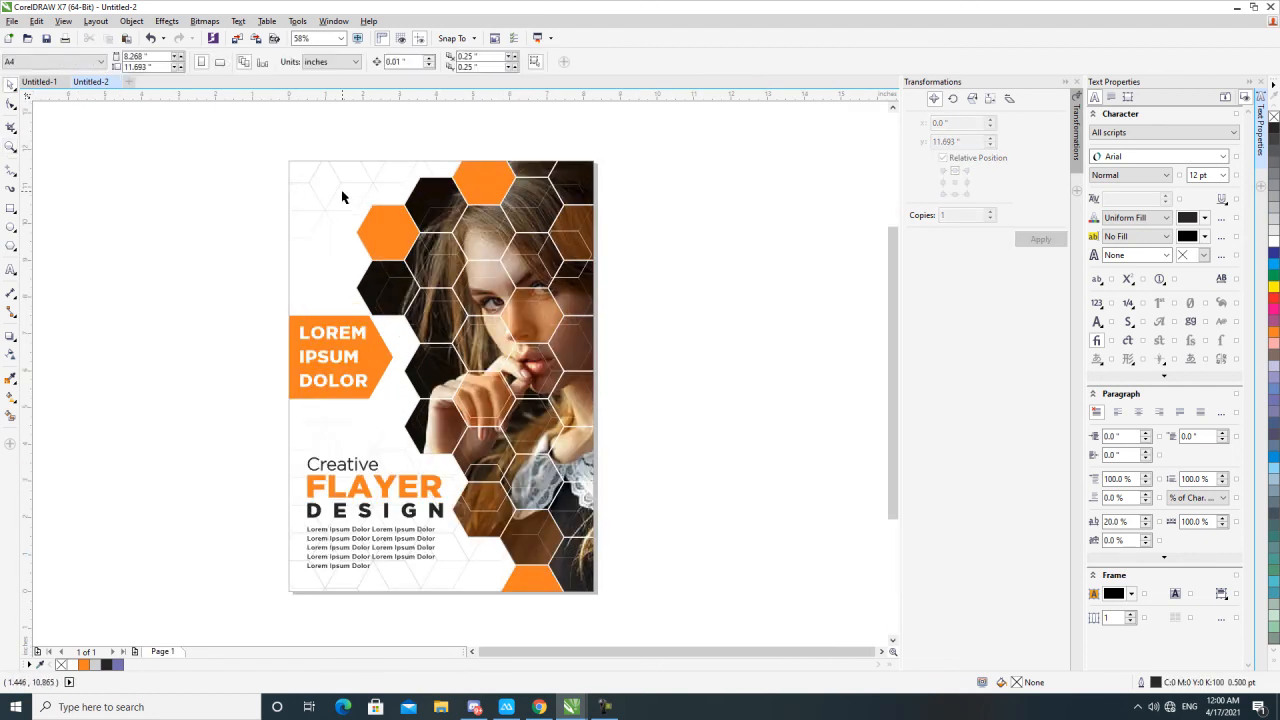
{"action": "left_click", "coordinate": [343, 194]}
{"action": "left_click_drag", "start_coordinate": [258, 155], "coordinate": [766, 628]}
{"action": "key", "text": "F2"}
{"action": "left_click_drag", "start_coordinate": [286, 157], "coordinate": [603, 598]}
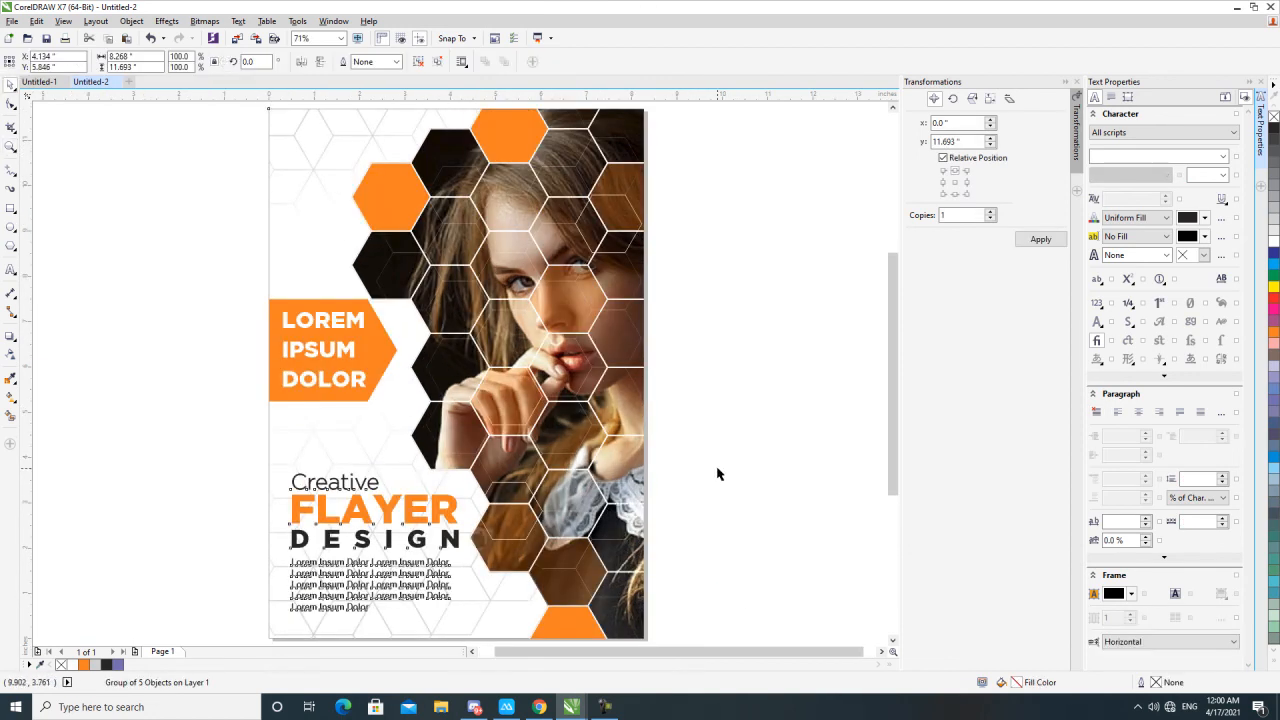
Step: Preview the finished flyer in full screen and return to the normal drawing view
{"action": "key", "text": "F9"}
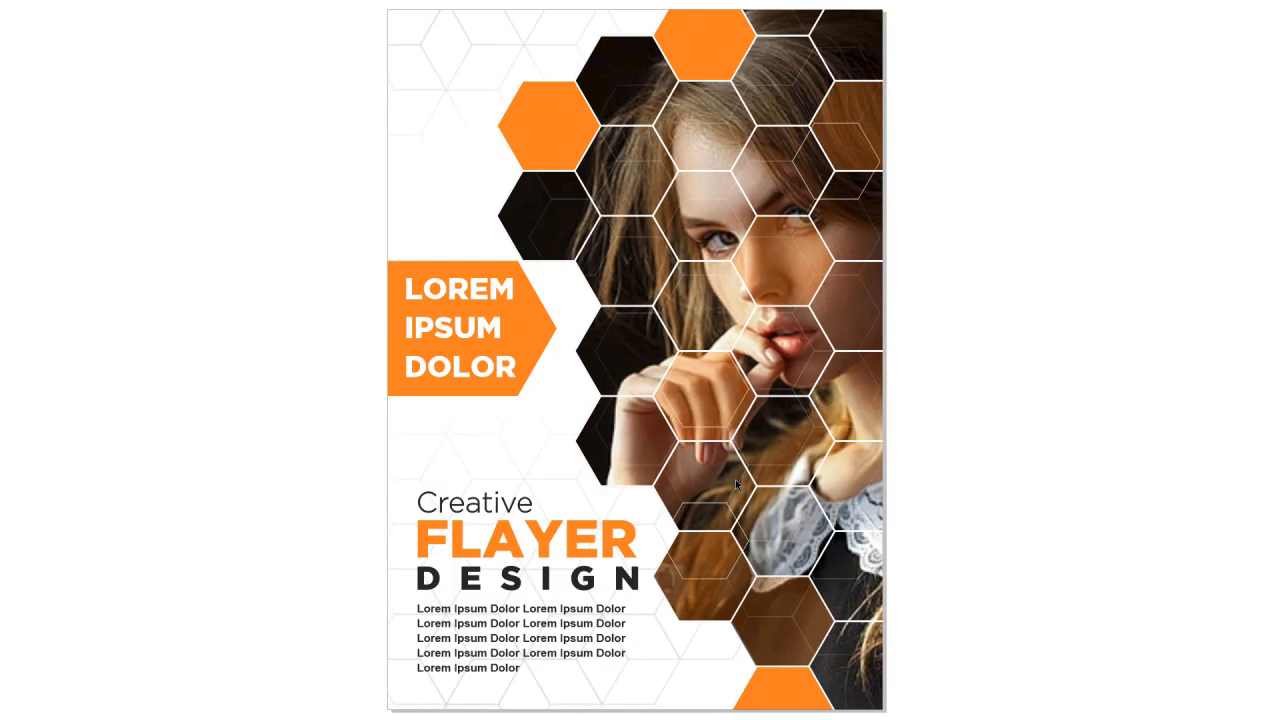
{"action": "key", "text": "F9"}
{"action": "left_click", "coordinate": [600, 709]}
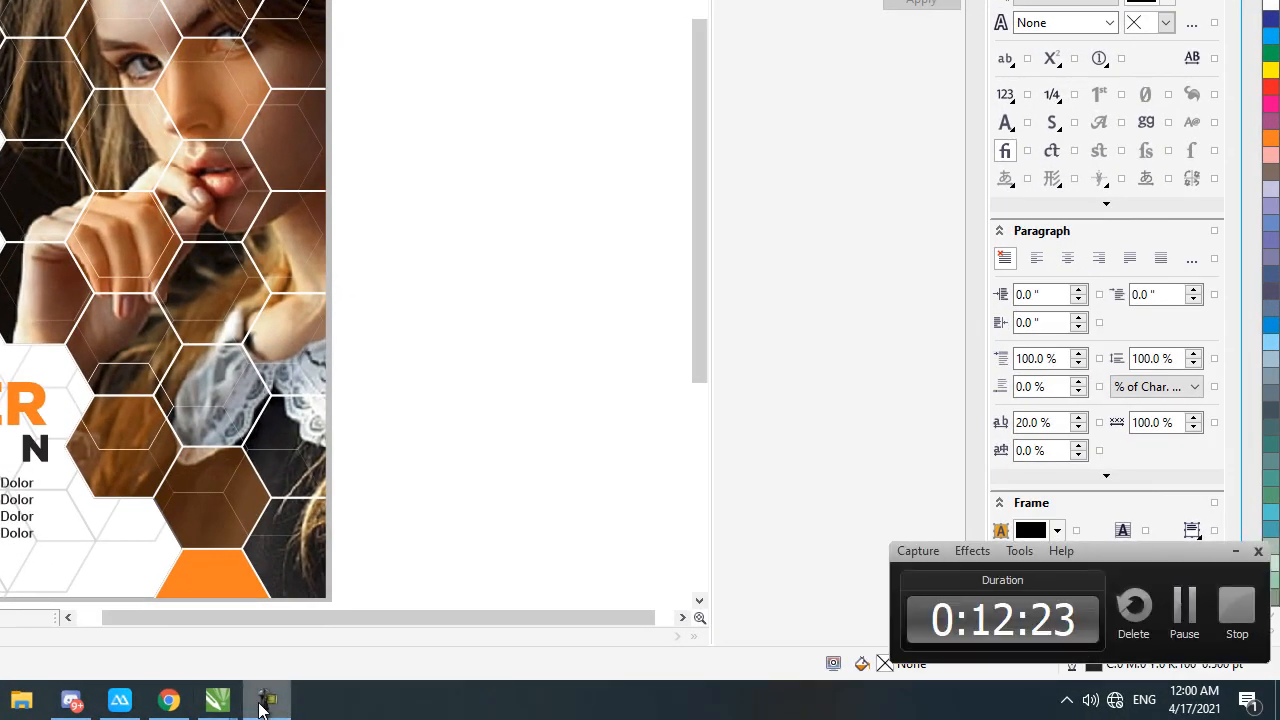